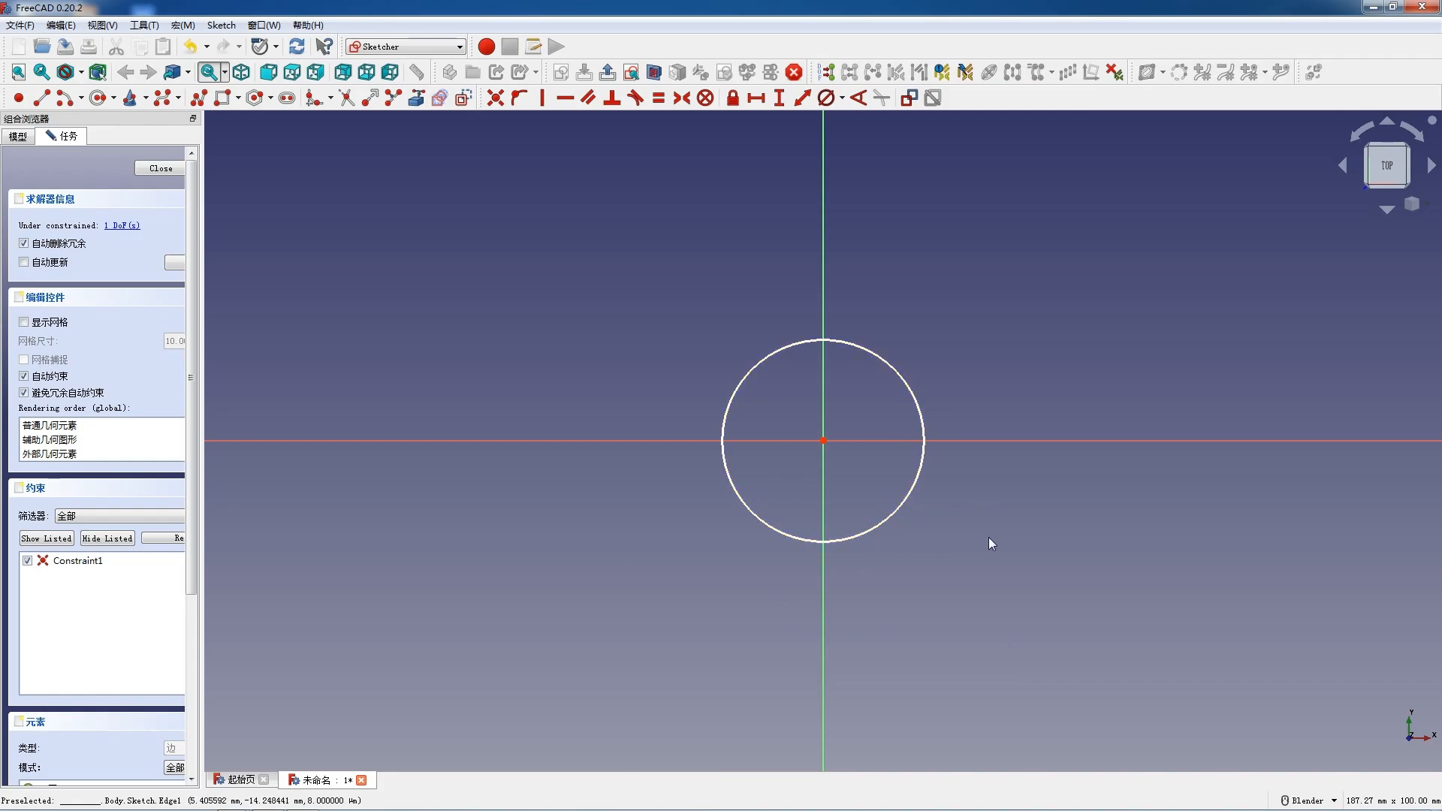
# - Constrain the origin-centred circle's diameter to 11 mm and close the sketch
pyautogui.click(898, 514)
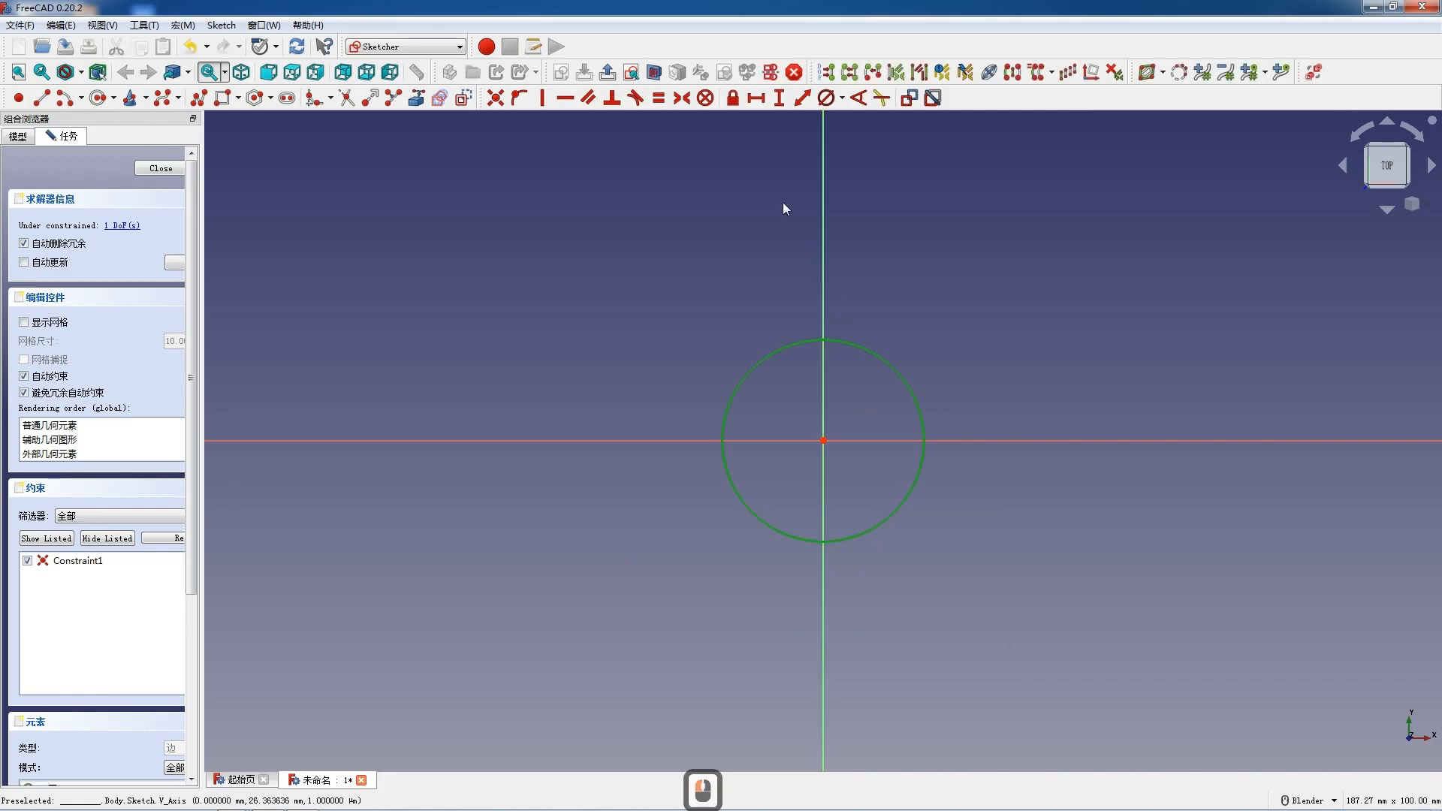
pyautogui.click(826, 101)
pyautogui.press('F12')
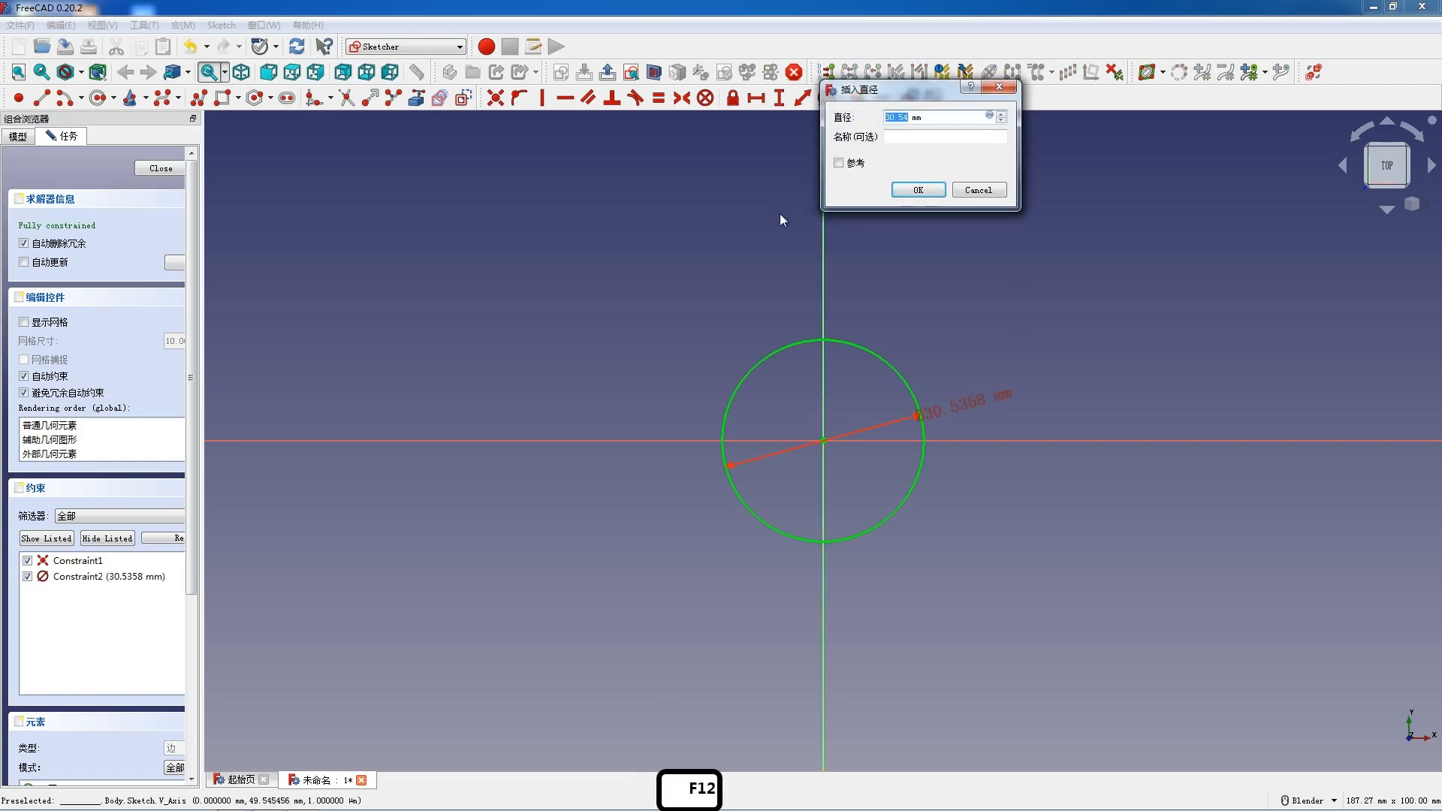
pyautogui.write('11')
pyautogui.press('Return')
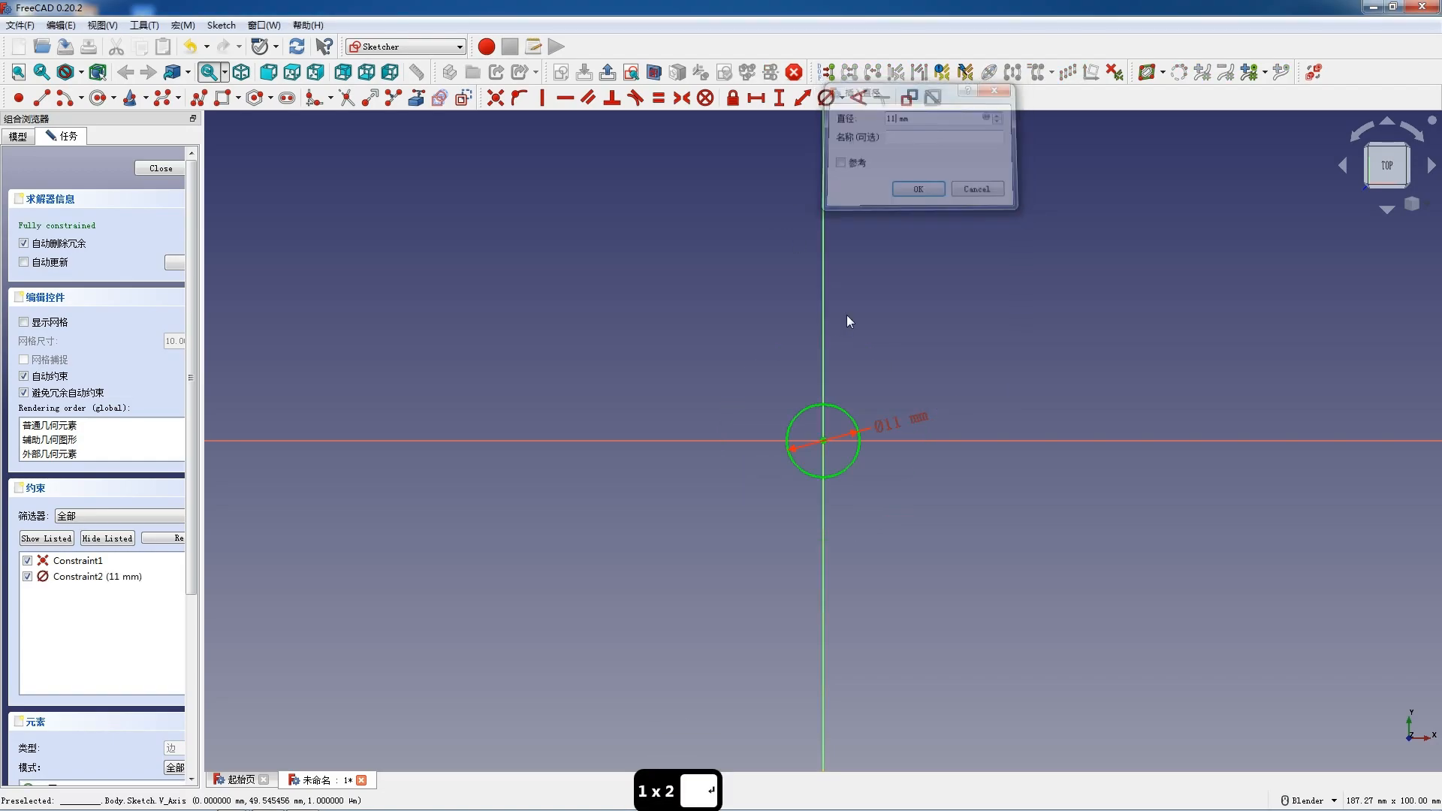
pyautogui.scroll(3, 901, 477)
pyautogui.scroll(3, 848, 451)
pyautogui.click(150, 166)
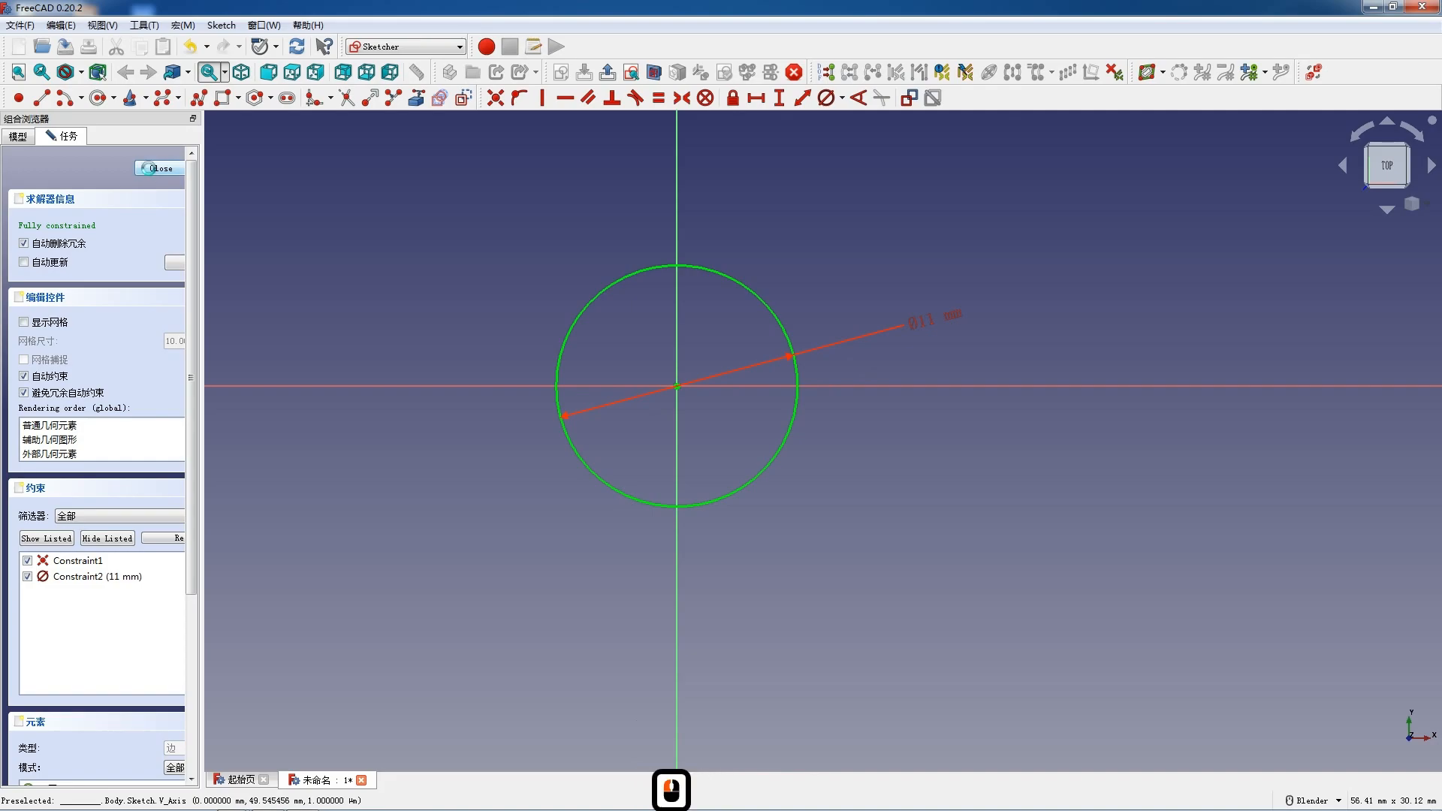
# - Pad the circle sketch to a length of 0.5 mm
pyautogui.click(289, 104)
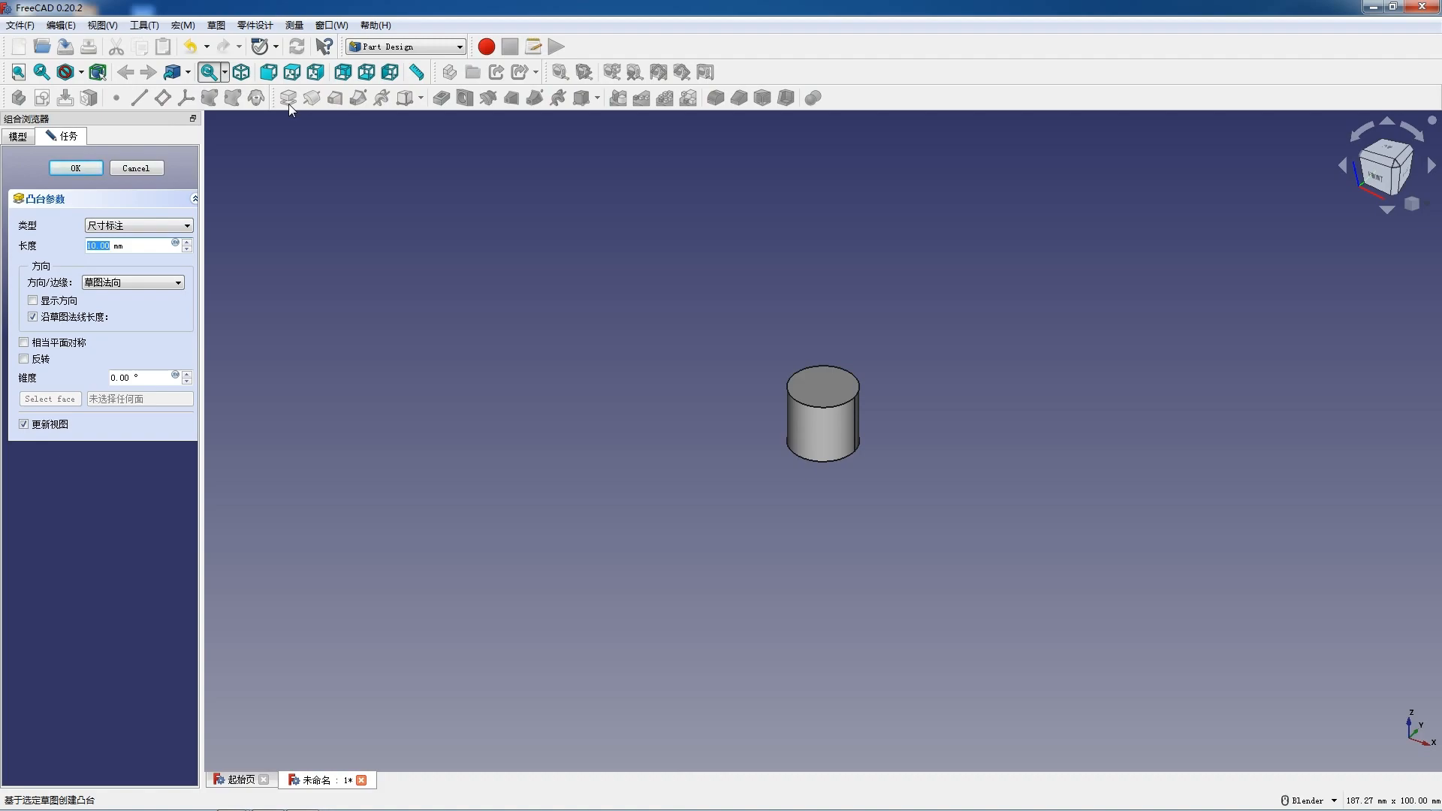
pyautogui.press('F12')
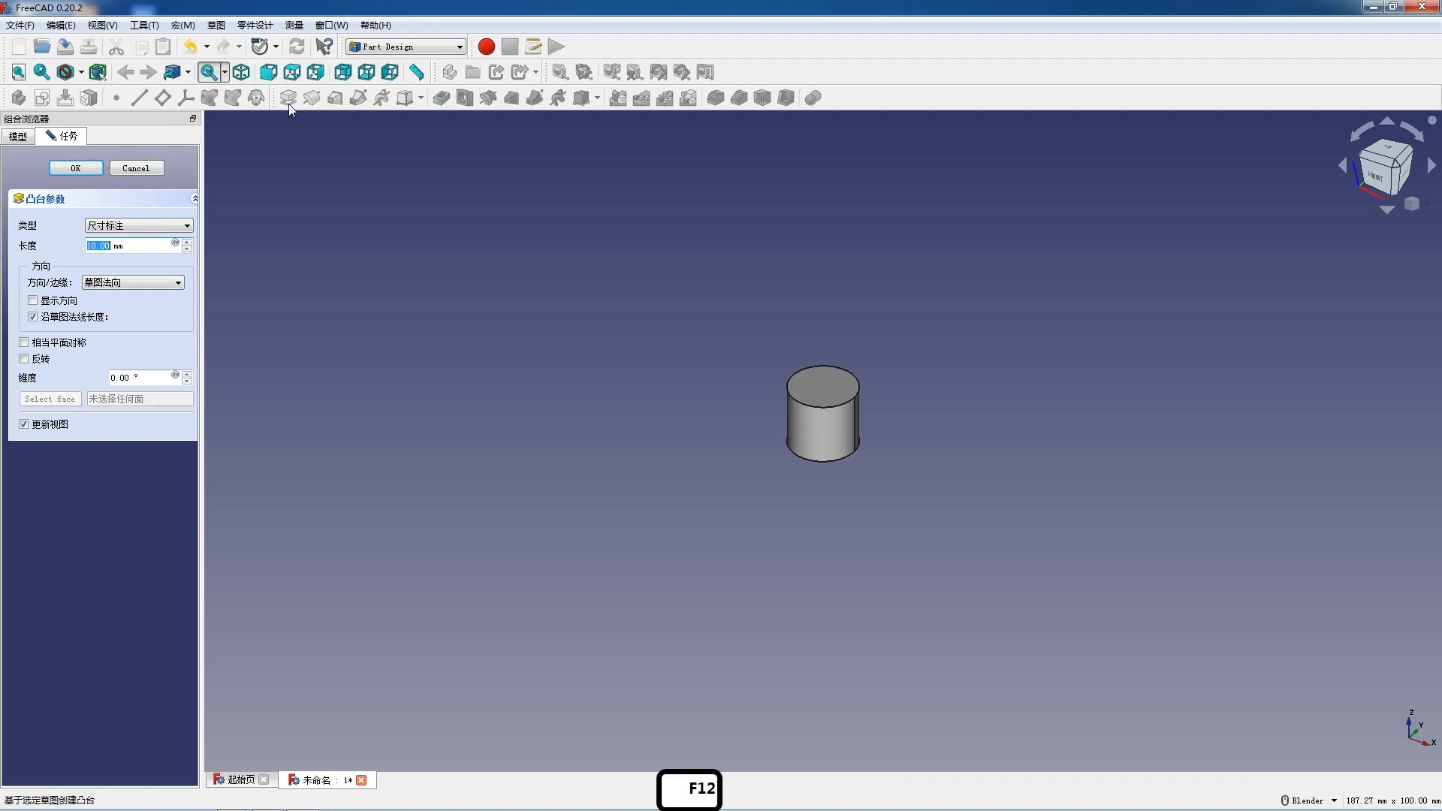
pyautogui.write('0.5')
pyautogui.press('Return')
# - Create a sketch on the disc's top face and link its outer circular edge as external geometry
pyautogui.scroll(5, 925, 480)
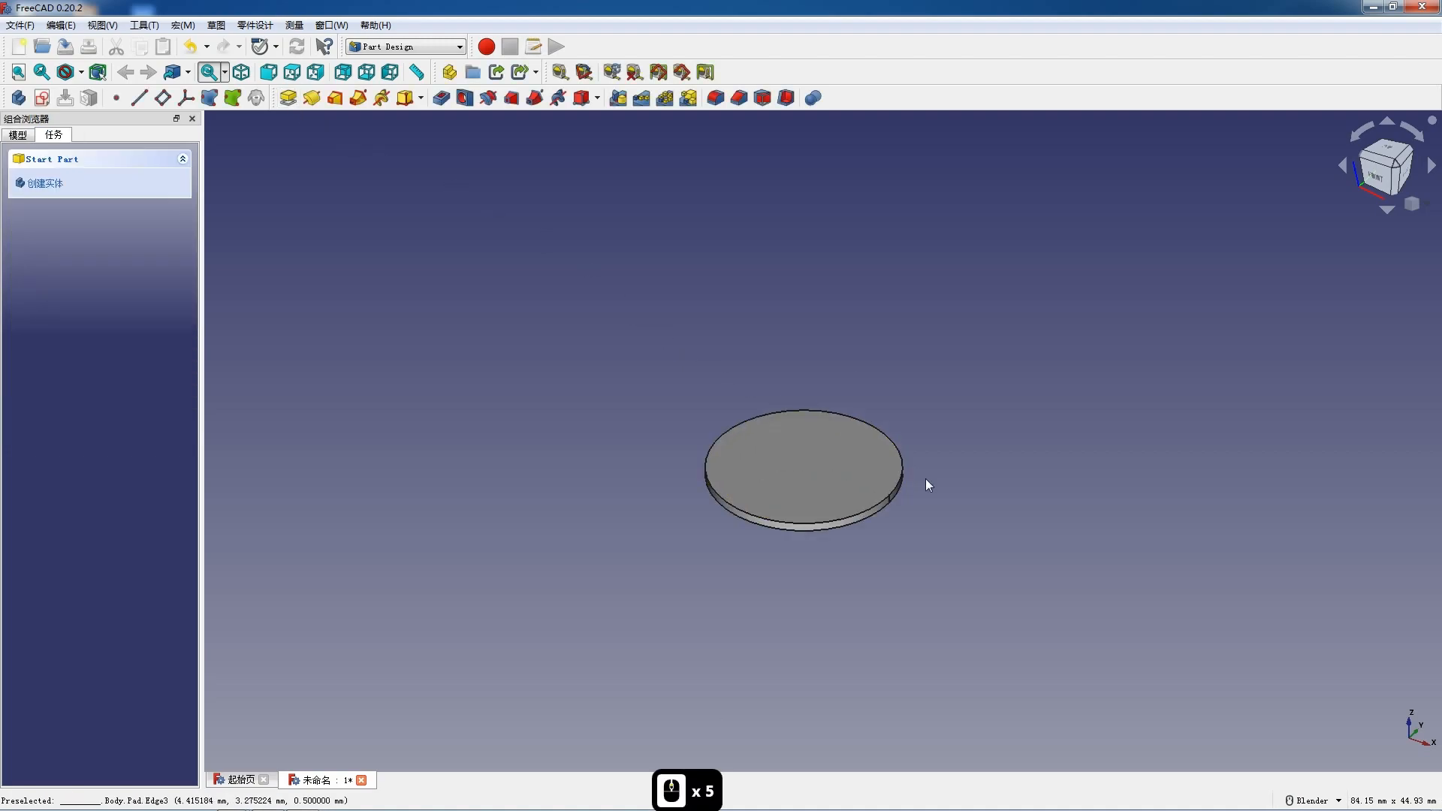
pyautogui.click(846, 483)
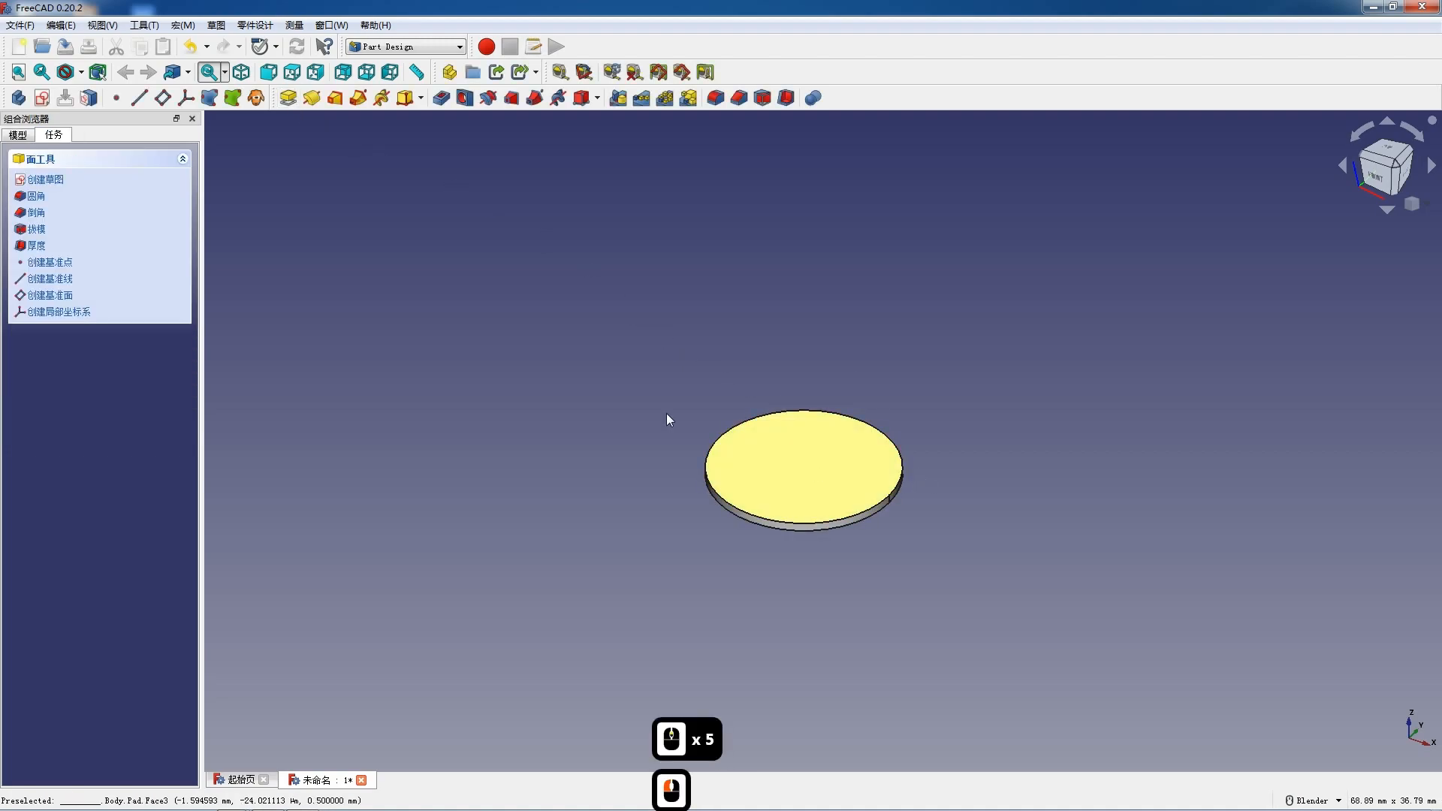
pyautogui.click(42, 99)
pyautogui.scroll(5, 997, 498)
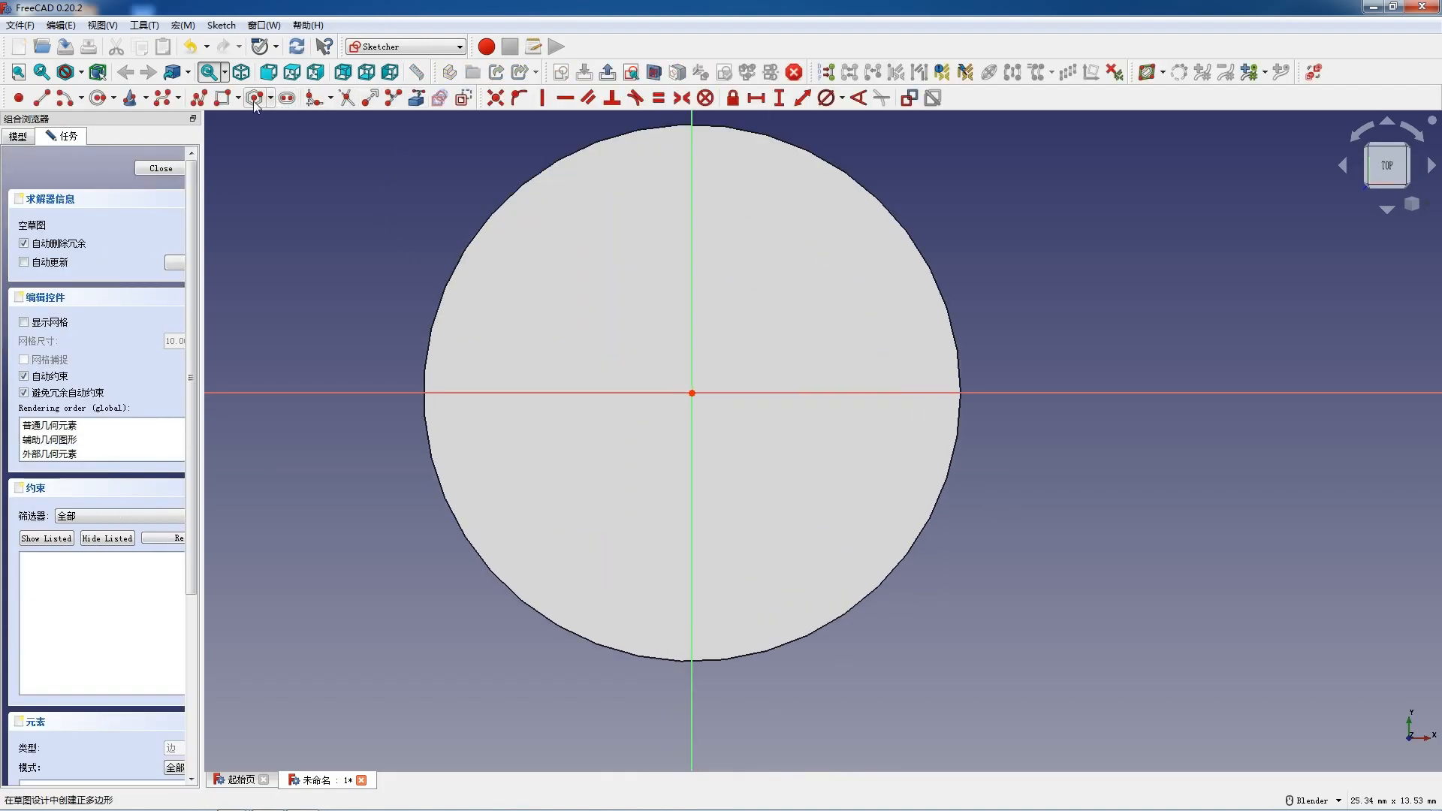
pyautogui.click(416, 99)
pyautogui.click(466, 246)
# - Draw two lines from the origin to the disc's outer edge, both in the lower-left quadrant
pyautogui.click(98, 98)
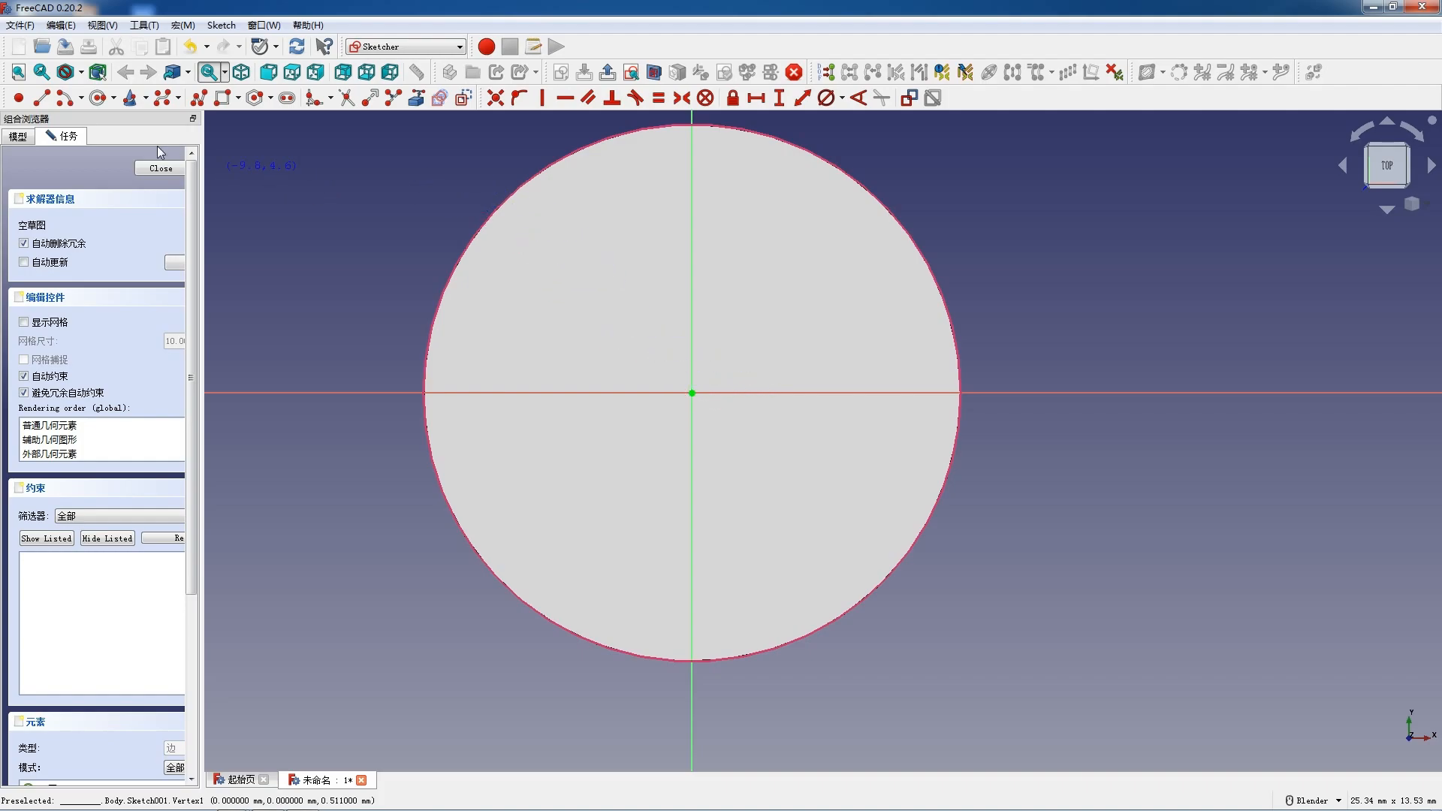
pyautogui.click(46, 103)
pyautogui.click(694, 395)
pyautogui.click(443, 490)
pyautogui.click(692, 392)
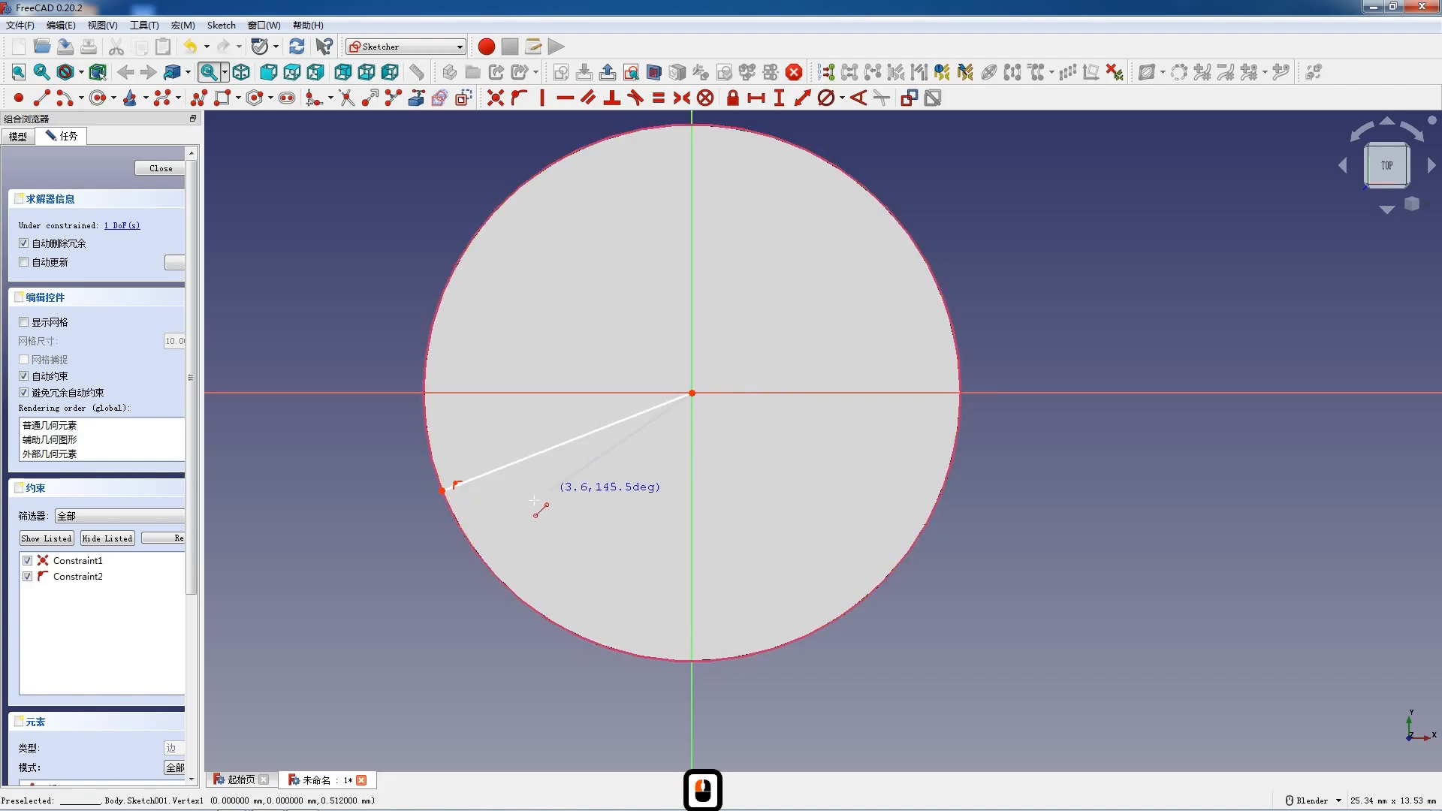
pyautogui.click(509, 590)
pyautogui.press('Escape')
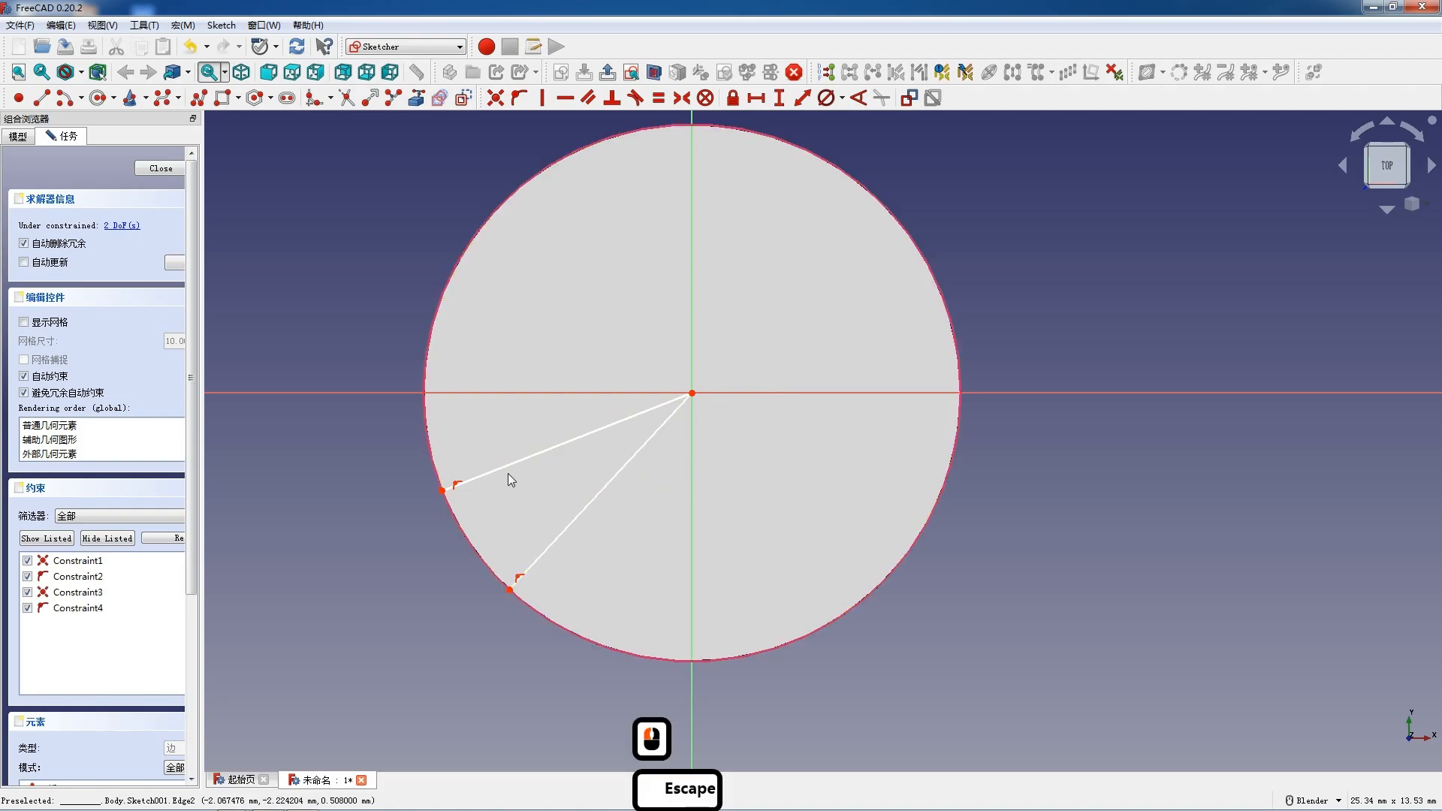
# - Constrain the angle between the upper radial line and the horizontal axis to 150°
pyautogui.click(514, 464)
pyautogui.click(509, 393)
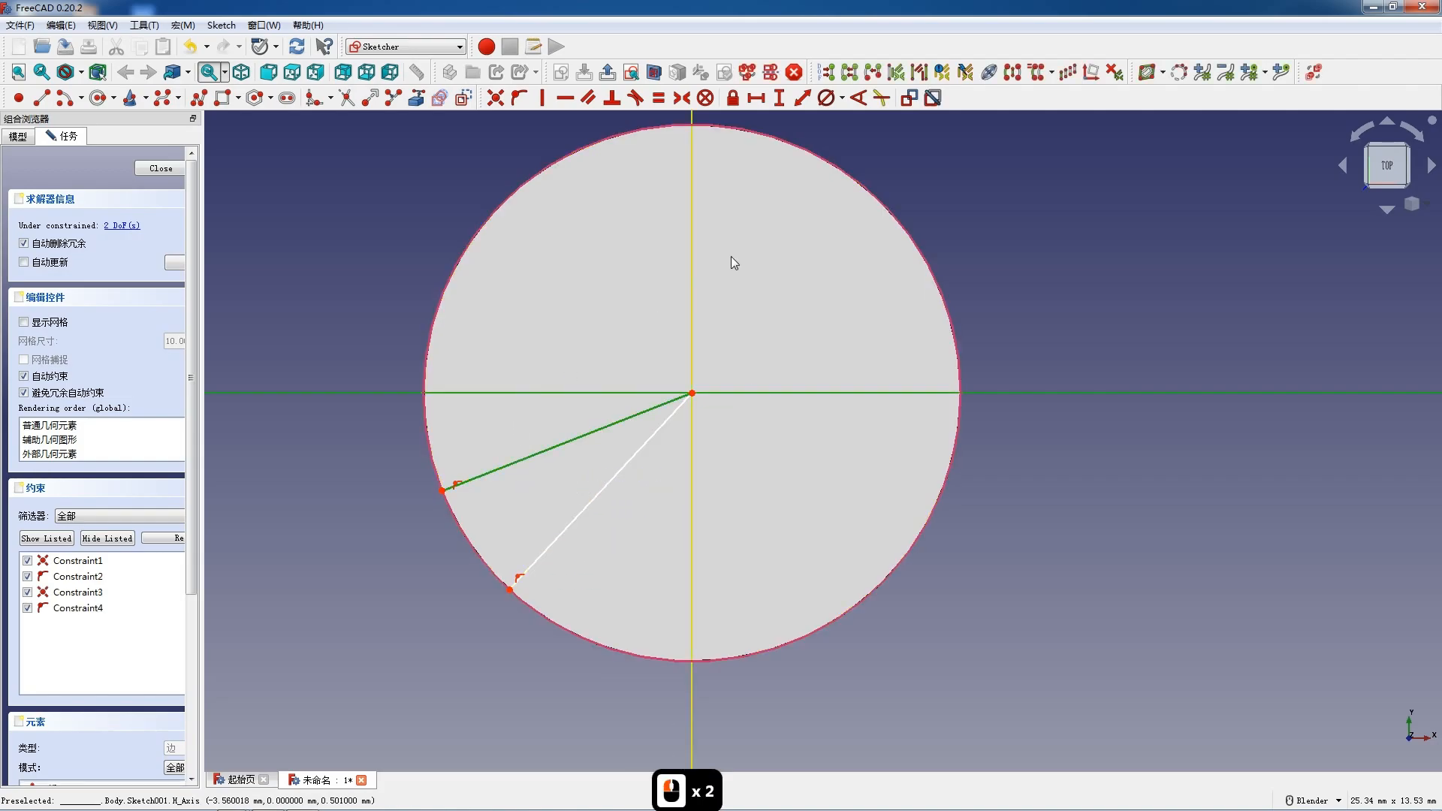
pyautogui.click(857, 99)
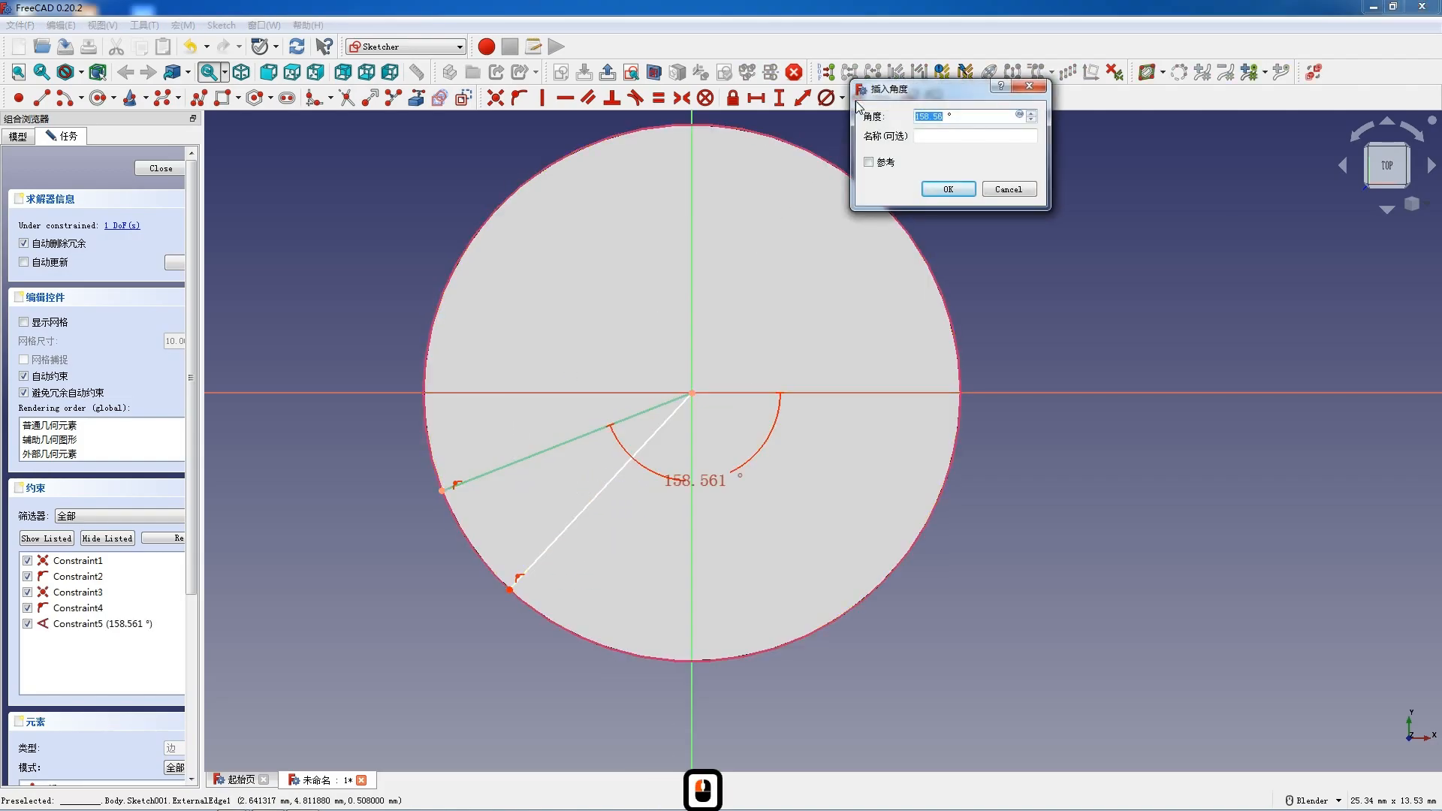
pyautogui.press('F12')
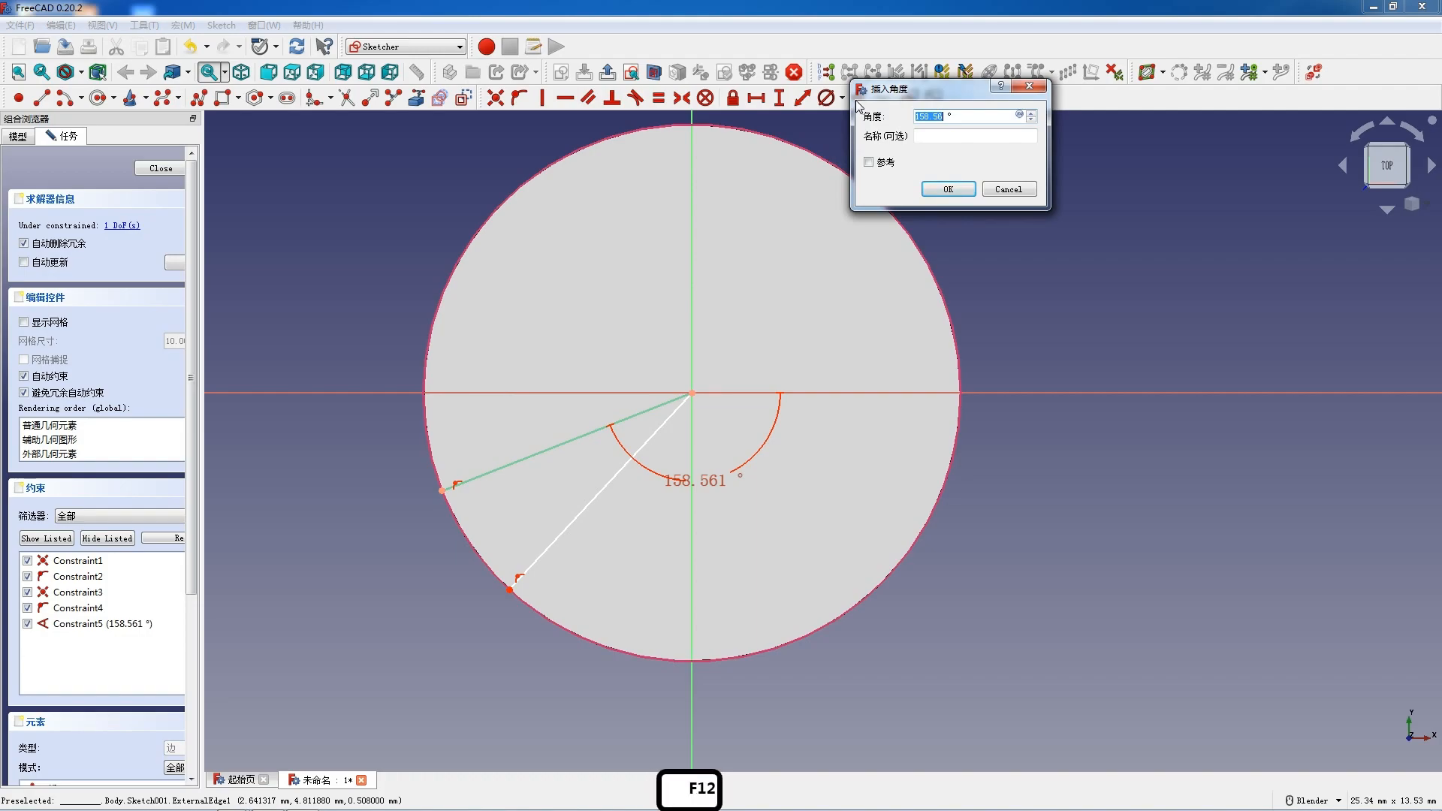
pyautogui.write('150')
pyautogui.press('Return')
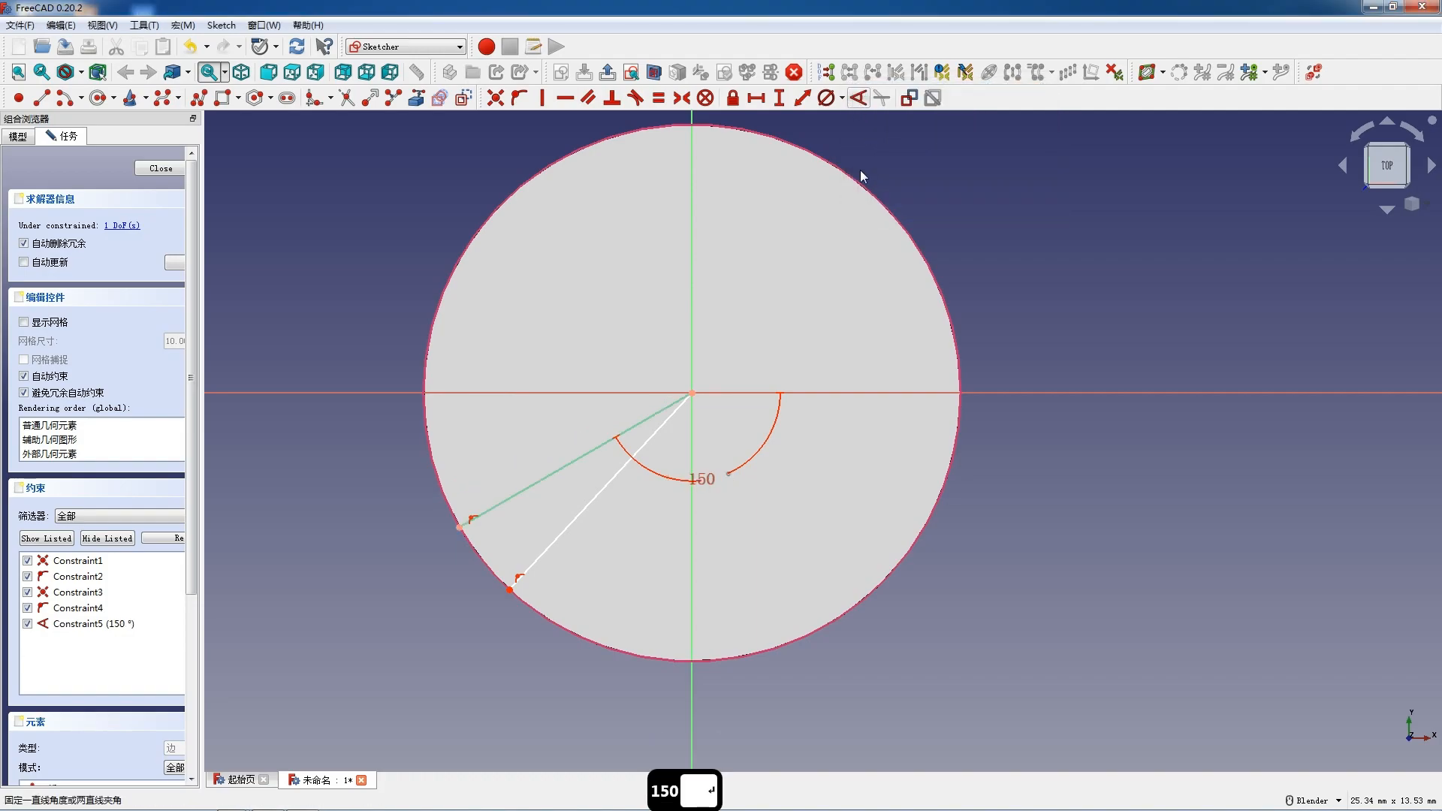
# - Constrain the angle between the two radial lines to 36°
pyautogui.rightClick(560, 494)
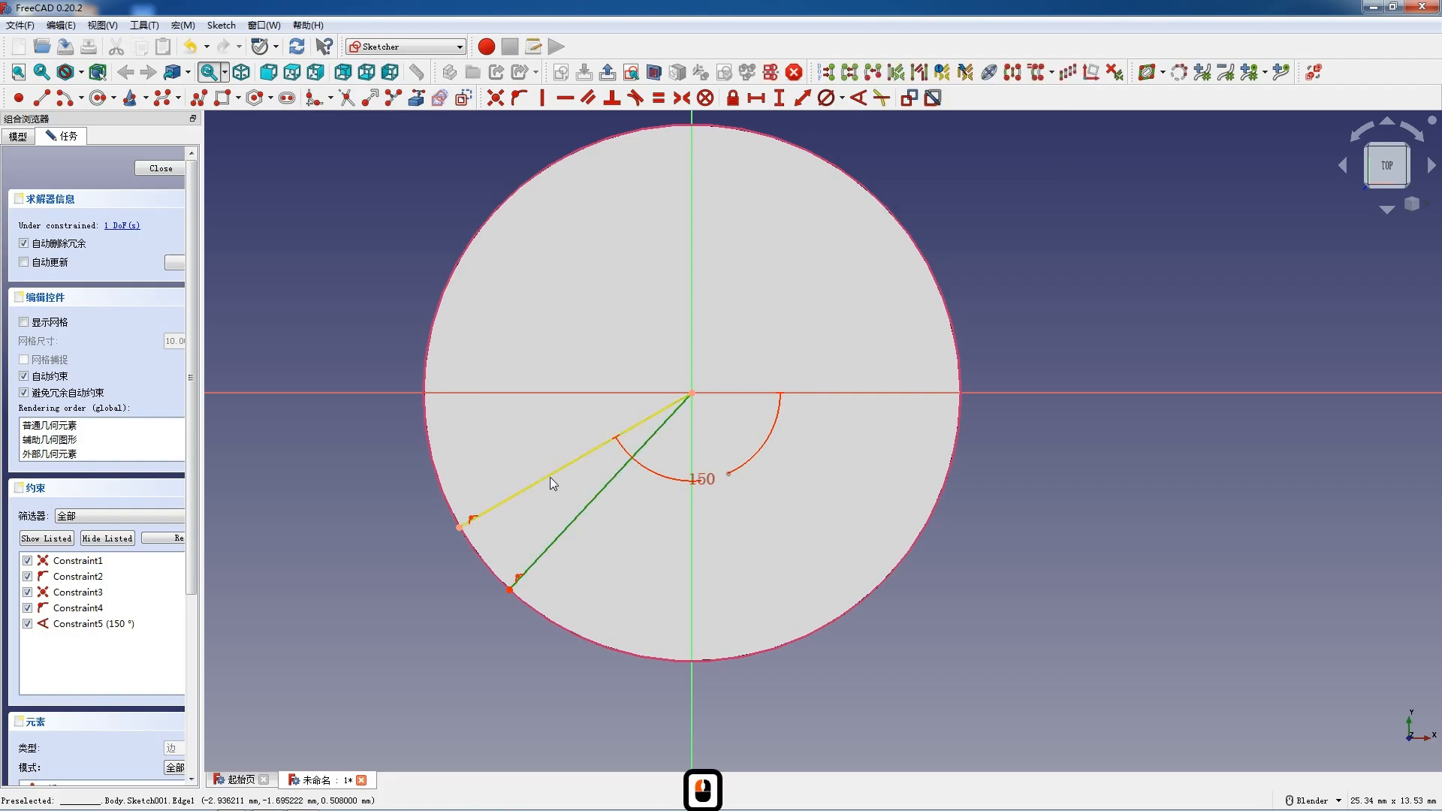
pyautogui.click(550, 476)
pyautogui.click(826, 97)
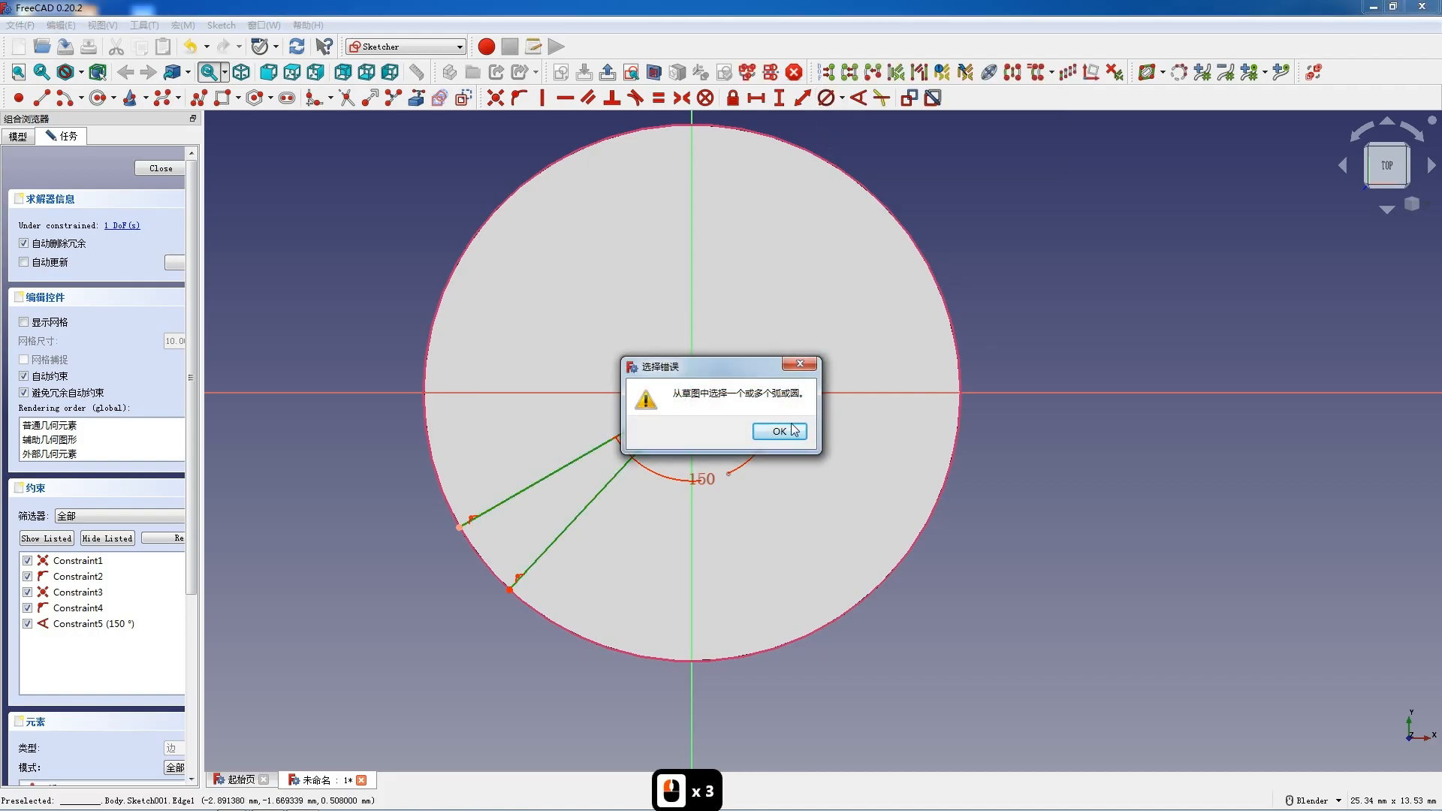
pyautogui.click(779, 431)
pyautogui.click(858, 98)
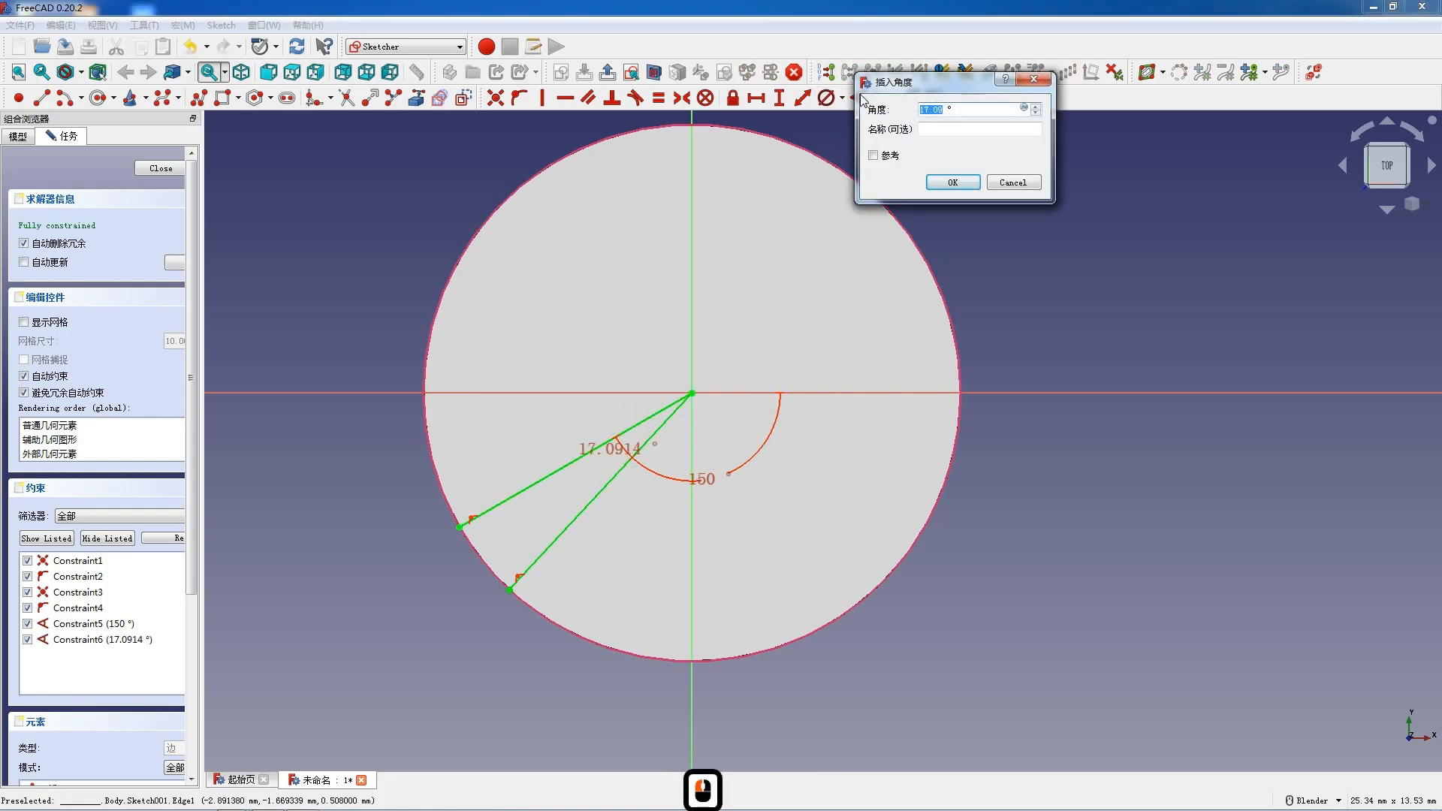
pyautogui.write('36')
pyautogui.press('Return')
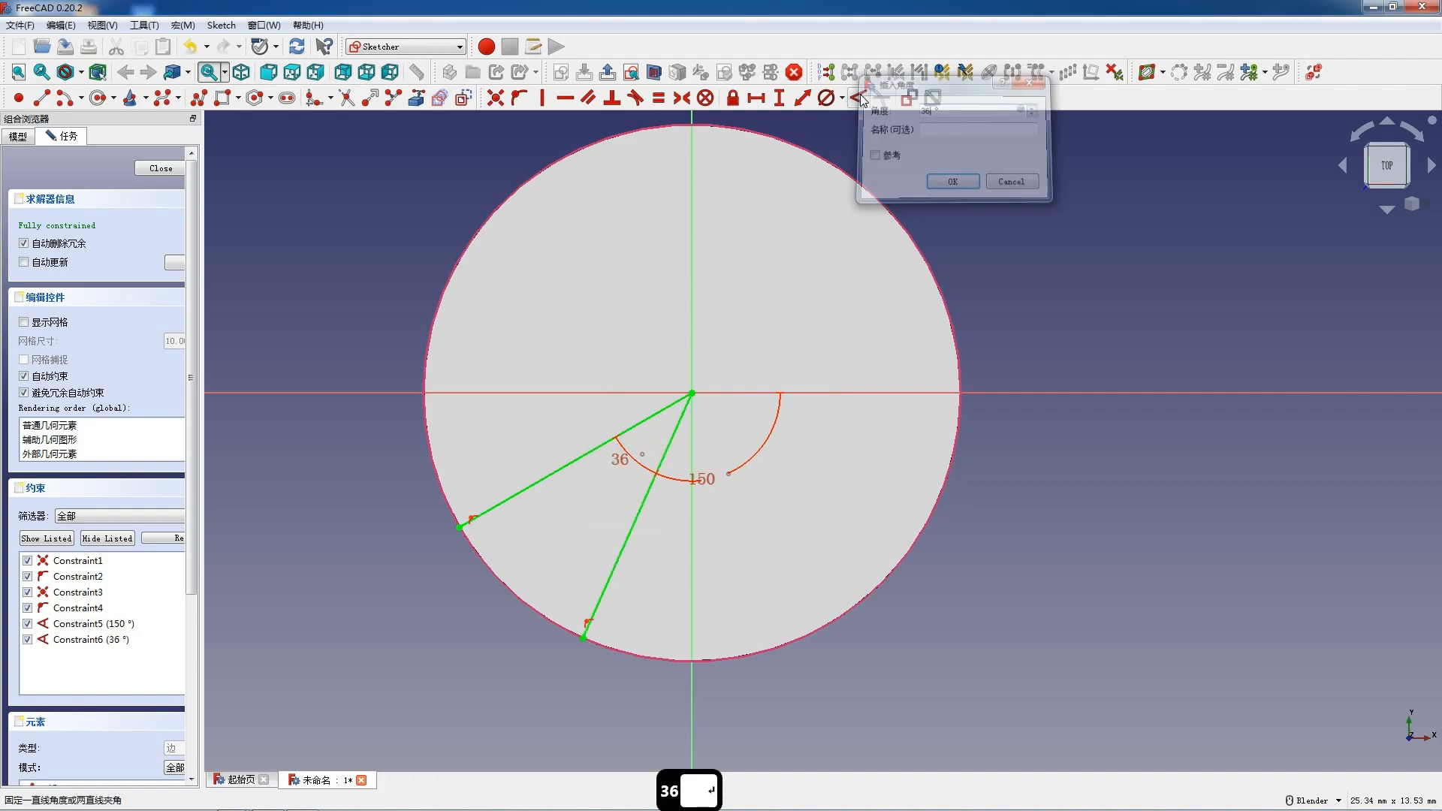
# - Convert both radial lines to construction geometry
pyautogui.scroll(2, 601, 503)
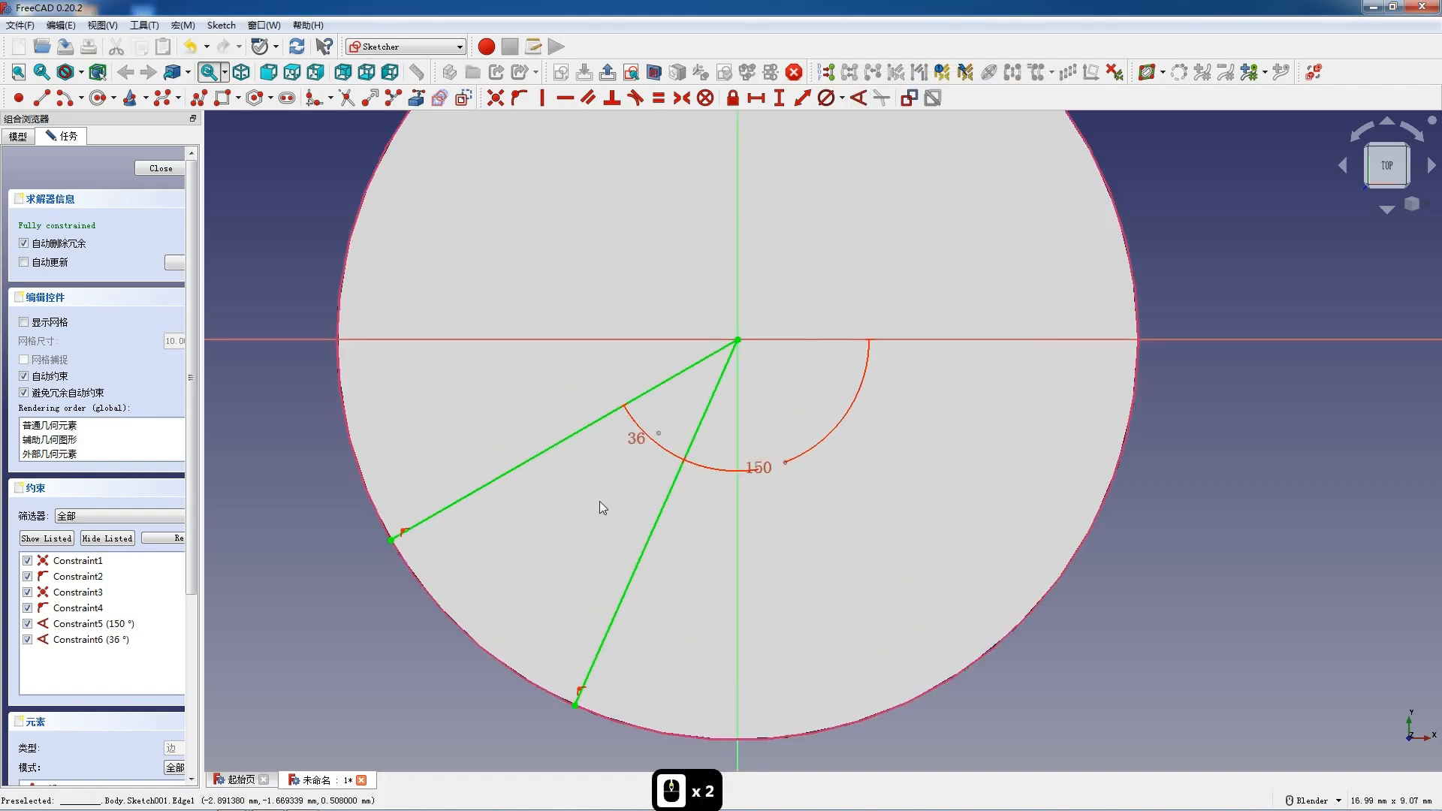
pyautogui.click(544, 453)
pyautogui.click(463, 98)
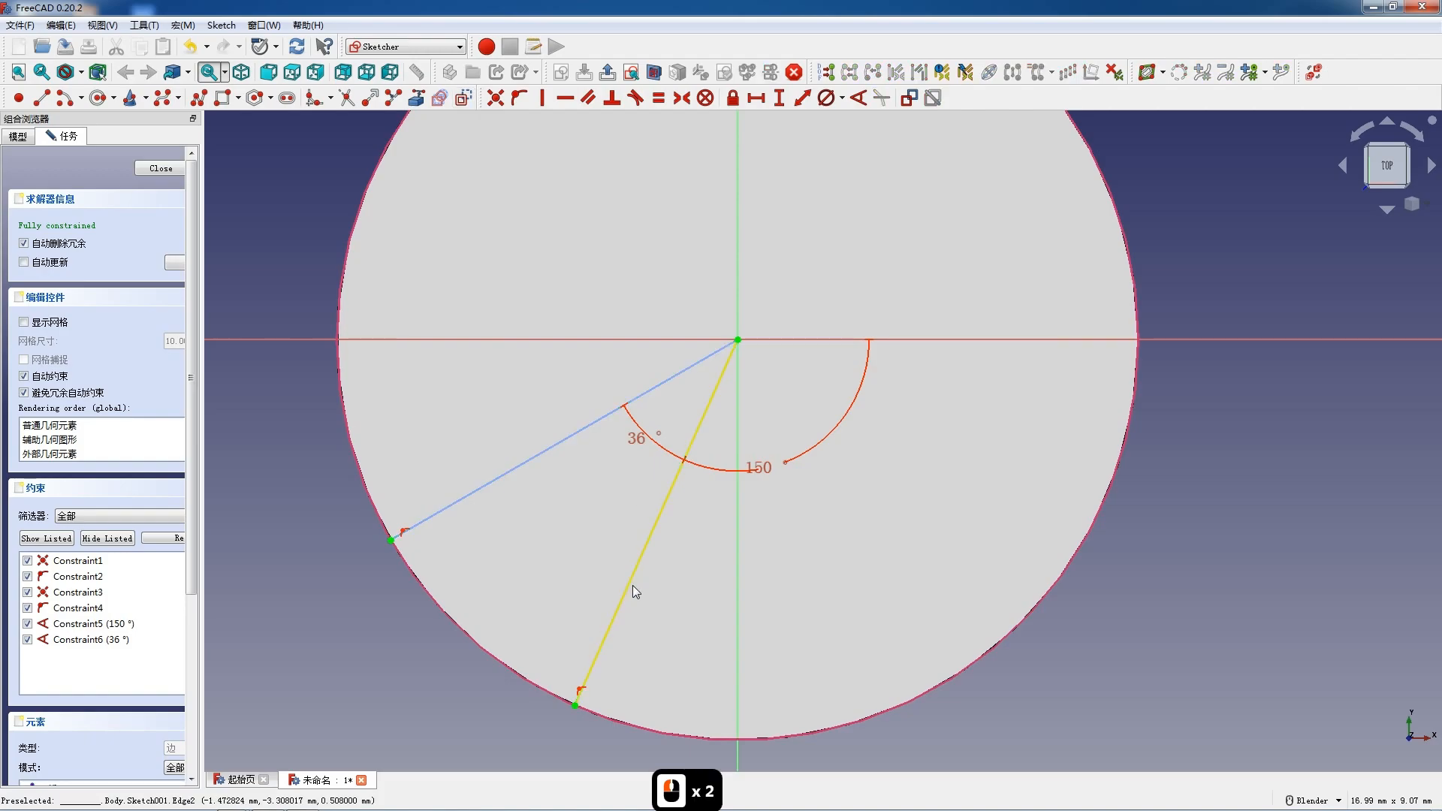
pyautogui.click(636, 585)
pyautogui.click(463, 98)
# - Sketch a three-segment polyline from the upper radial line's rim end, inward along that line, a short step above it, and back towards the rim
pyautogui.scroll(2, 413, 519)
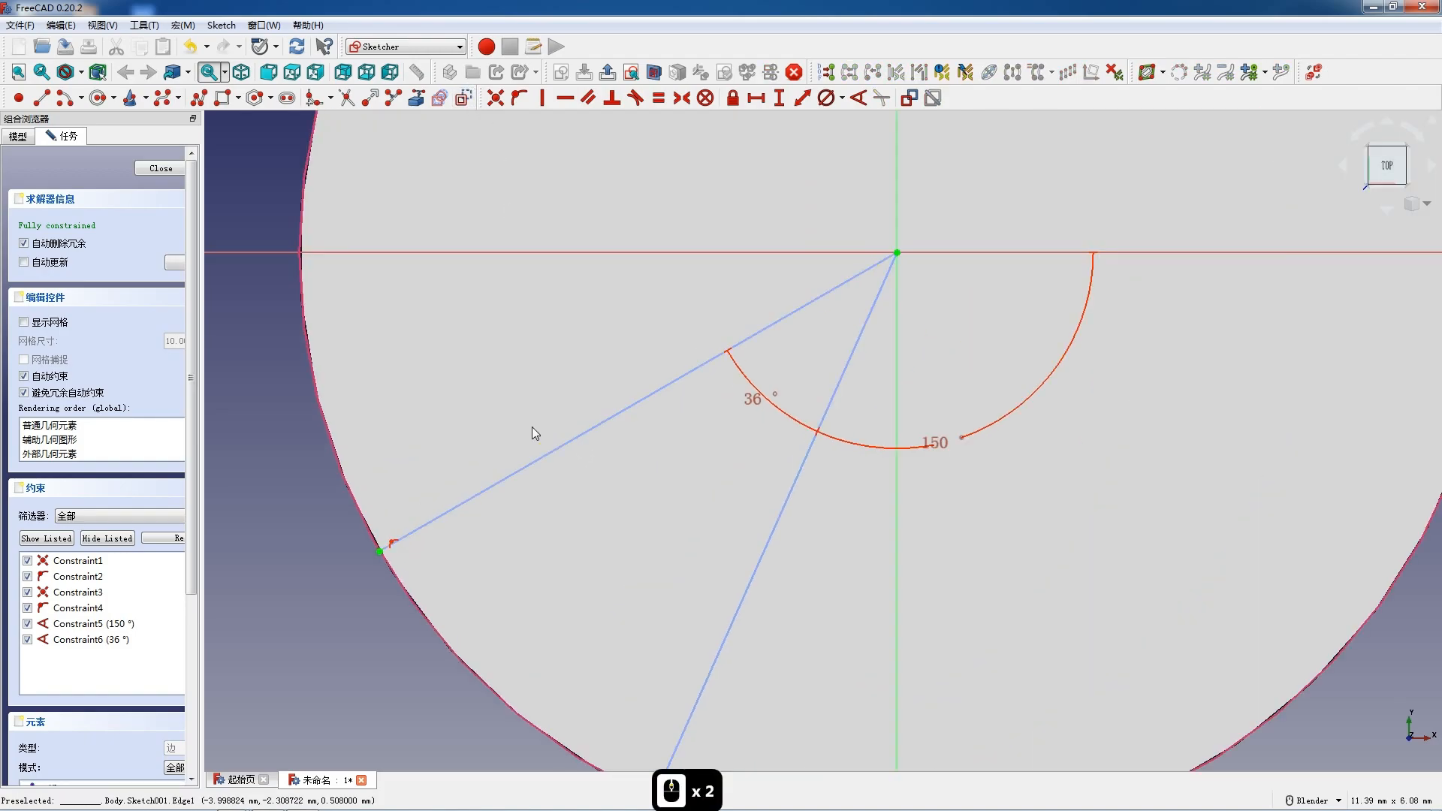
pyautogui.scroll(-3, 531, 426)
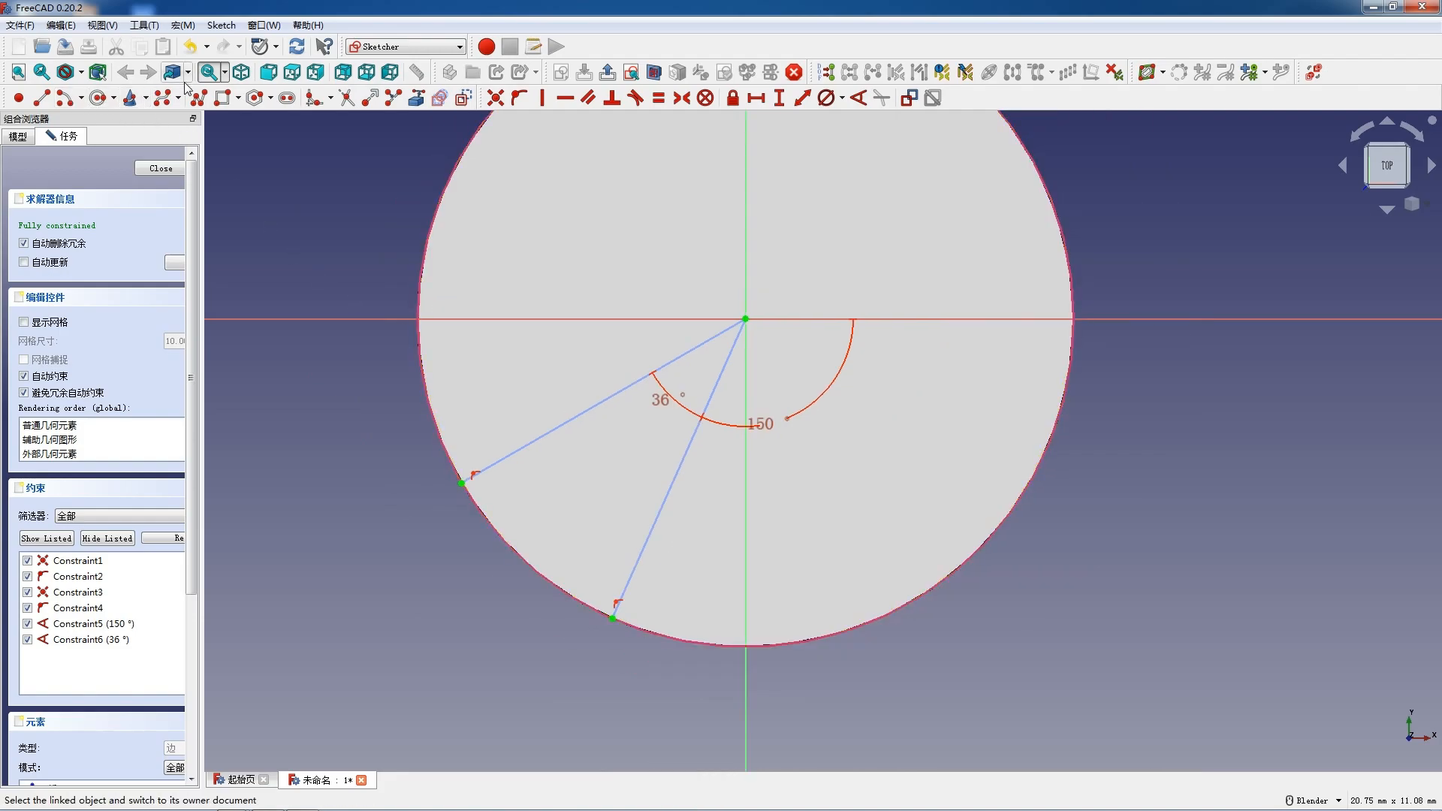
pyautogui.scroll(2, 507, 468)
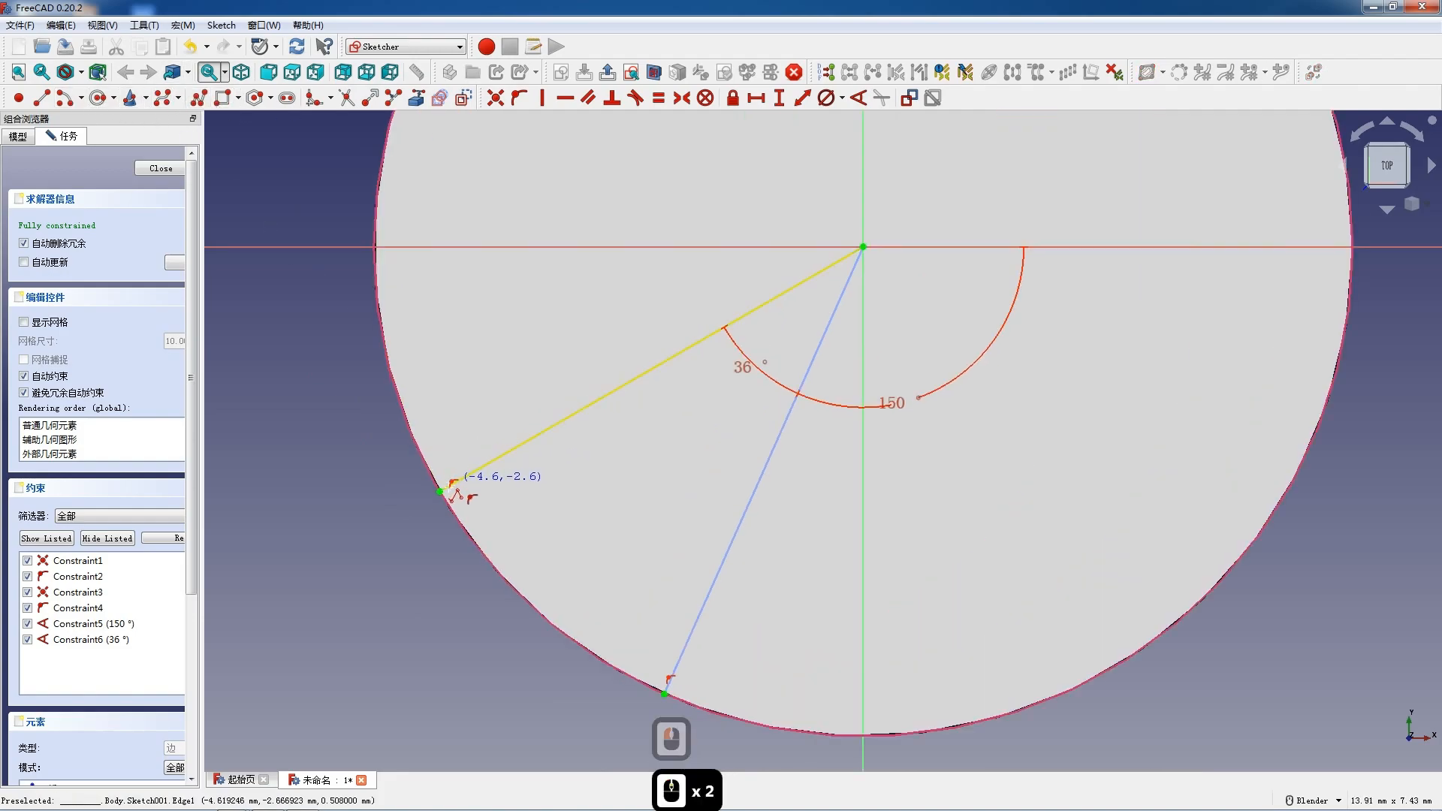
pyautogui.click(449, 489)
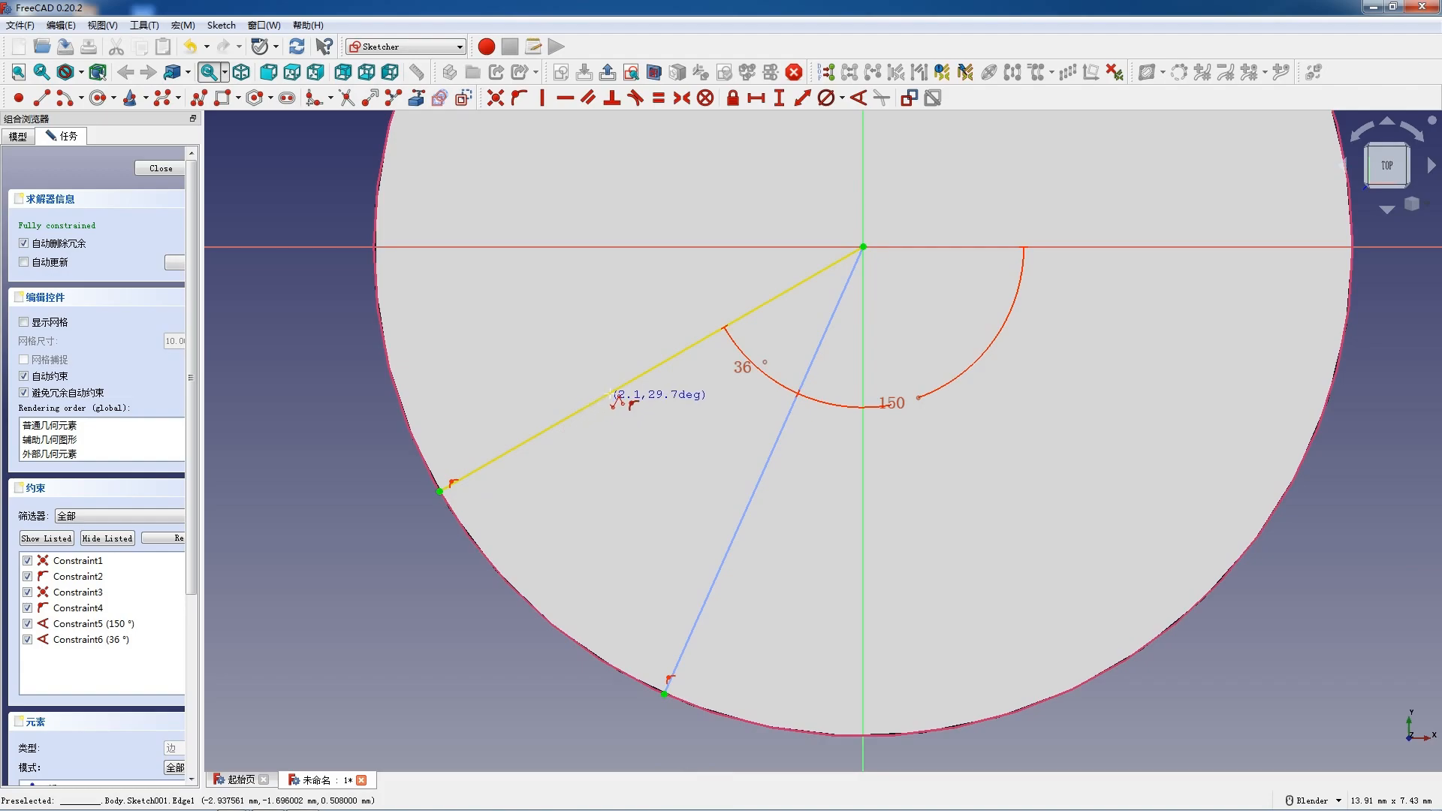
pyautogui.click(641, 374)
pyautogui.click(631, 356)
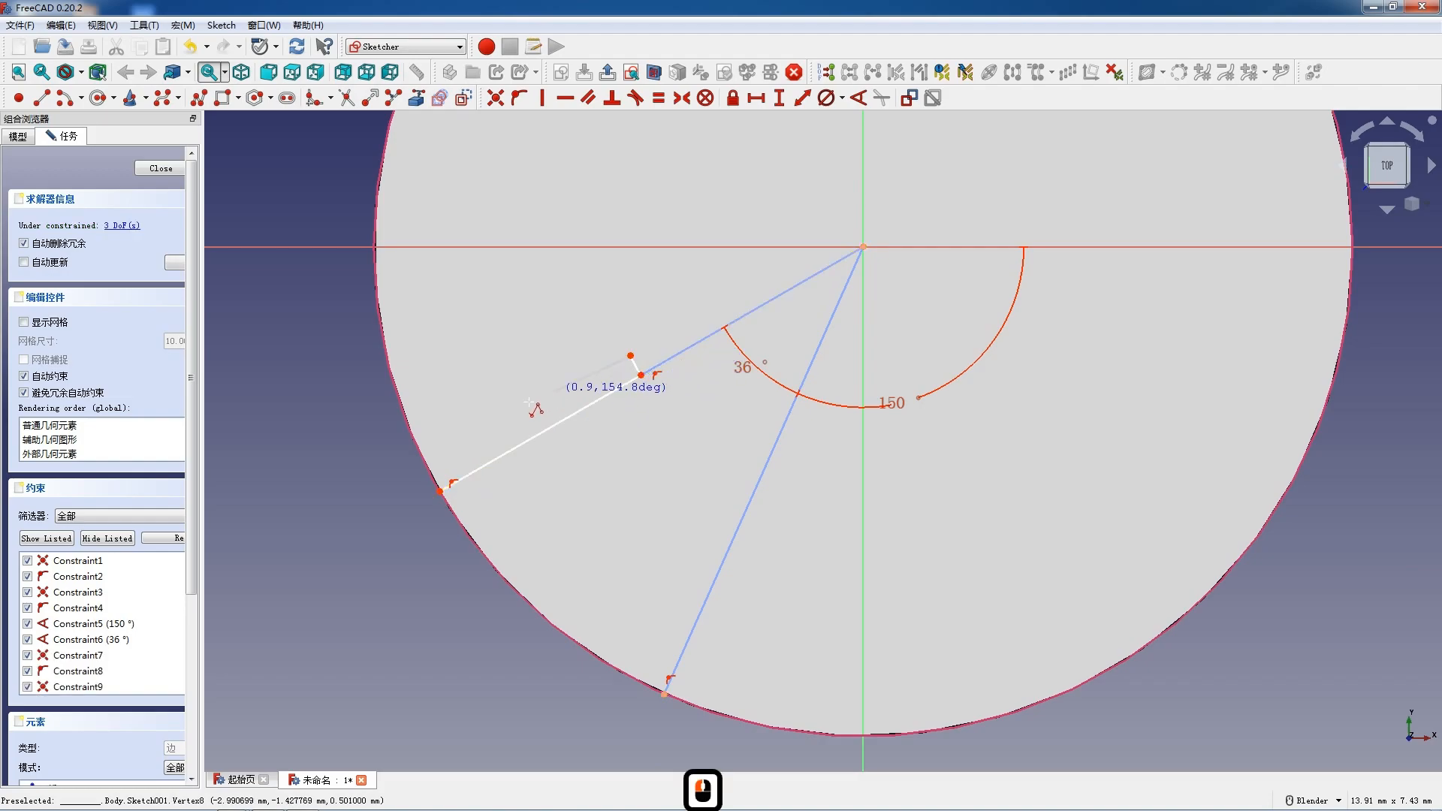
pyautogui.click(444, 464)
pyautogui.press('Escape')
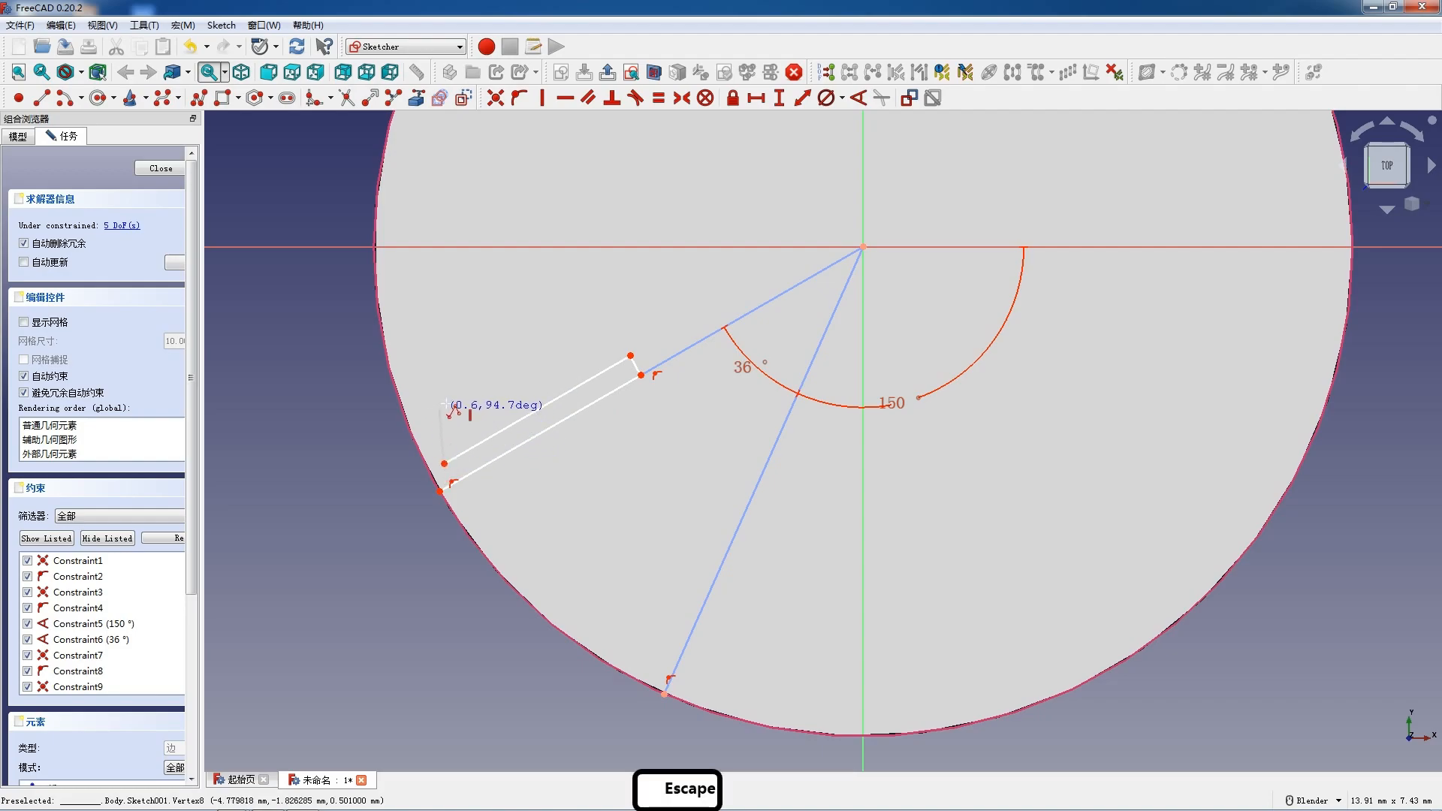
pyautogui.press('Escape')
# - Constrain the polyline's short inner segment perpendicular to both of its long segments
pyautogui.click(535, 435)
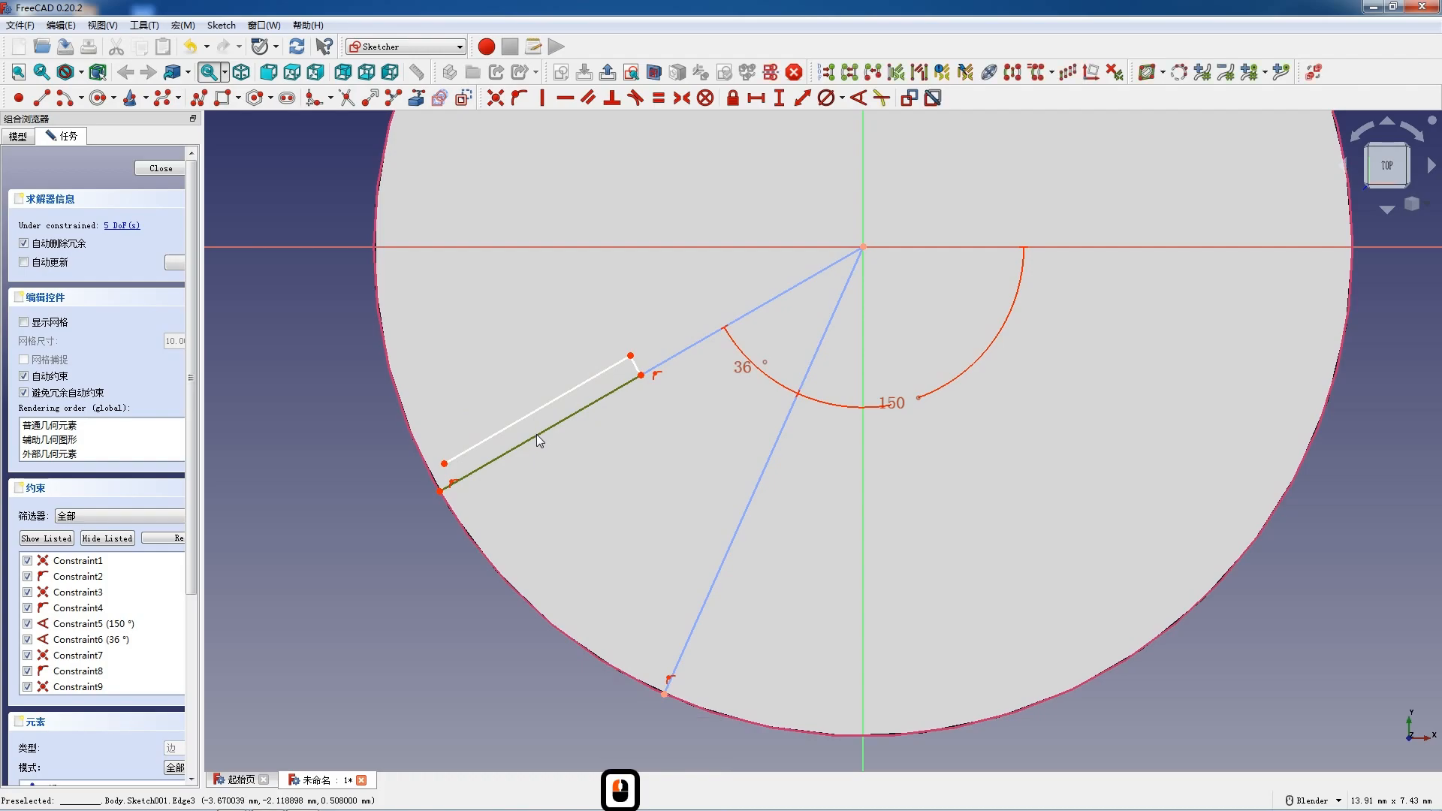
pyautogui.click(636, 366)
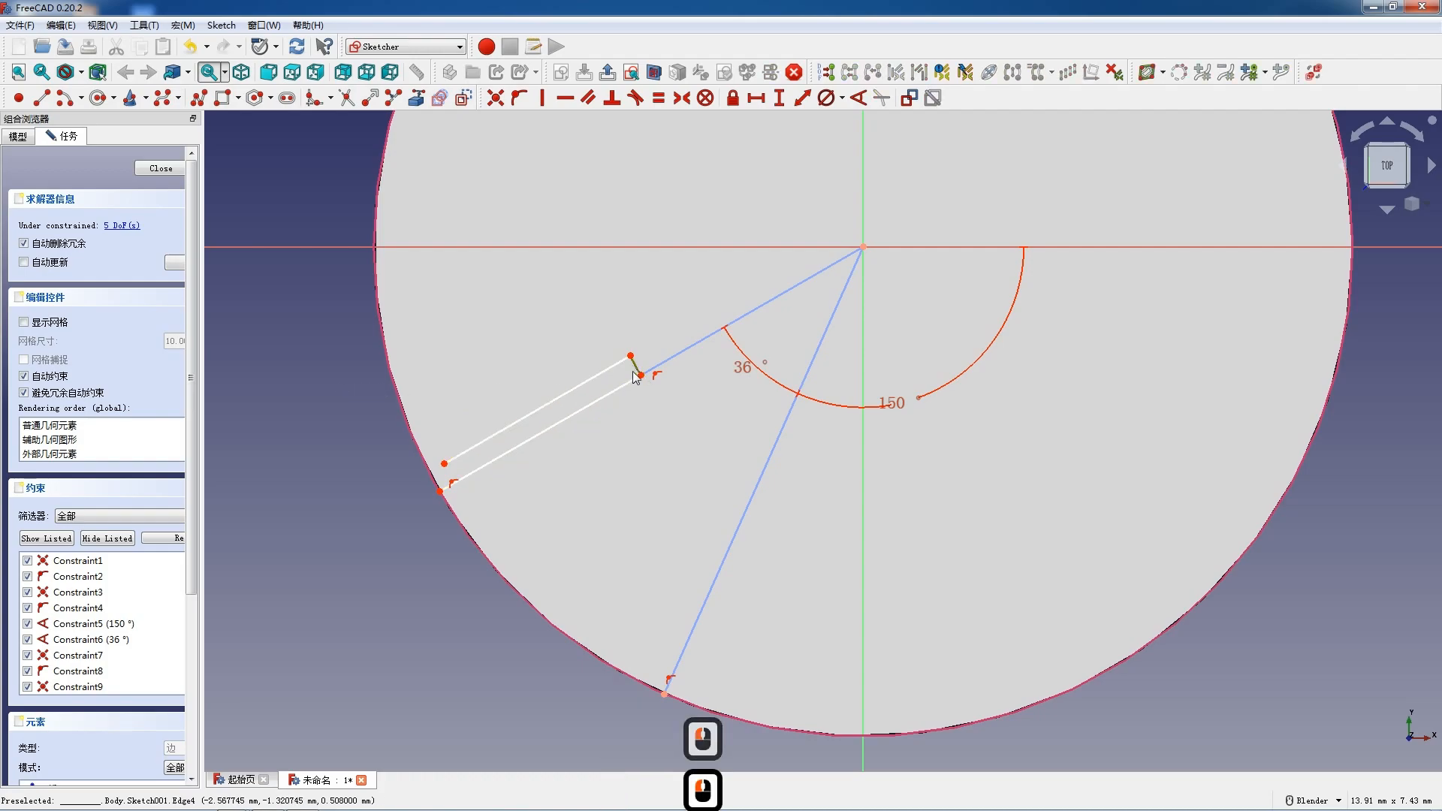
pyautogui.click(625, 385)
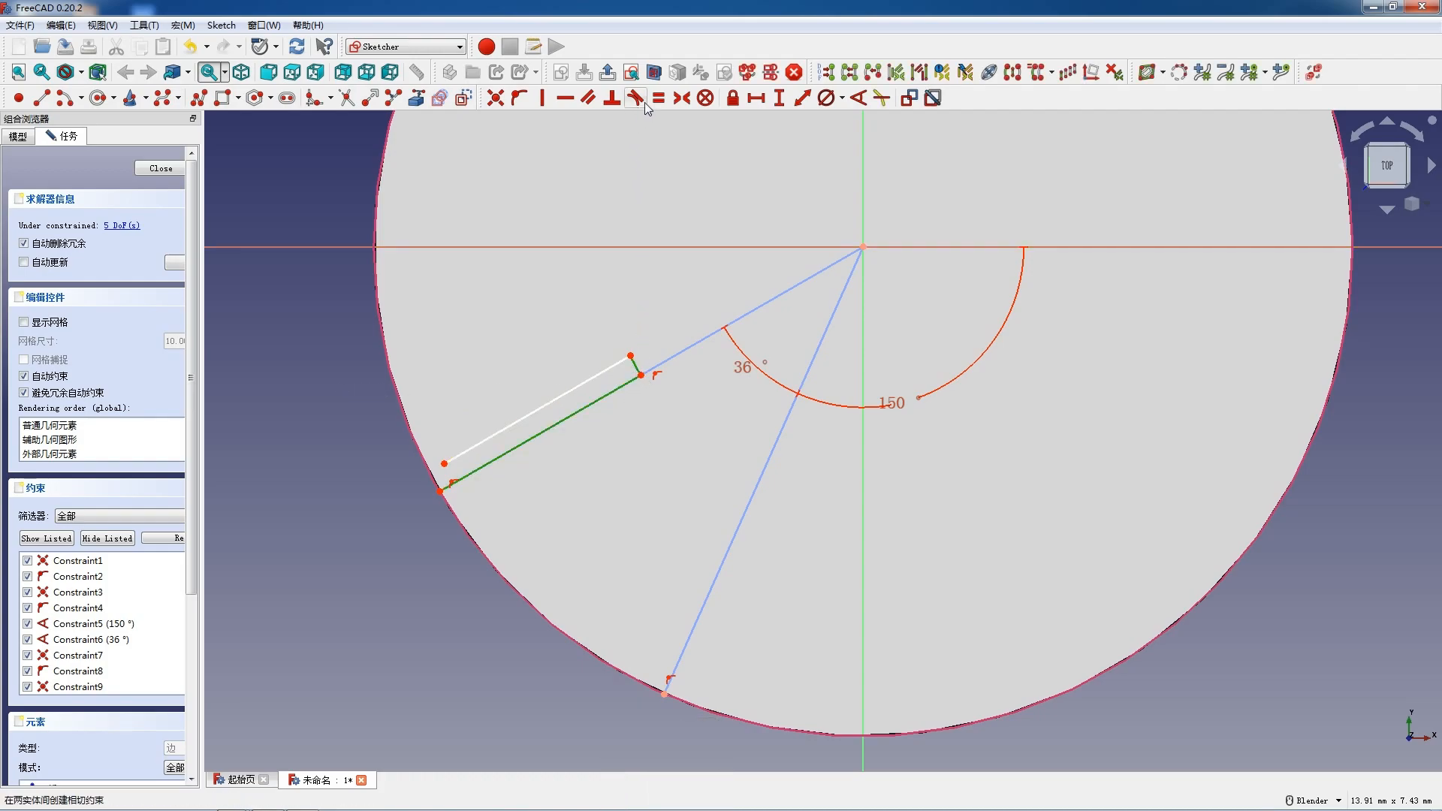
pyautogui.click(611, 98)
pyautogui.click(568, 390)
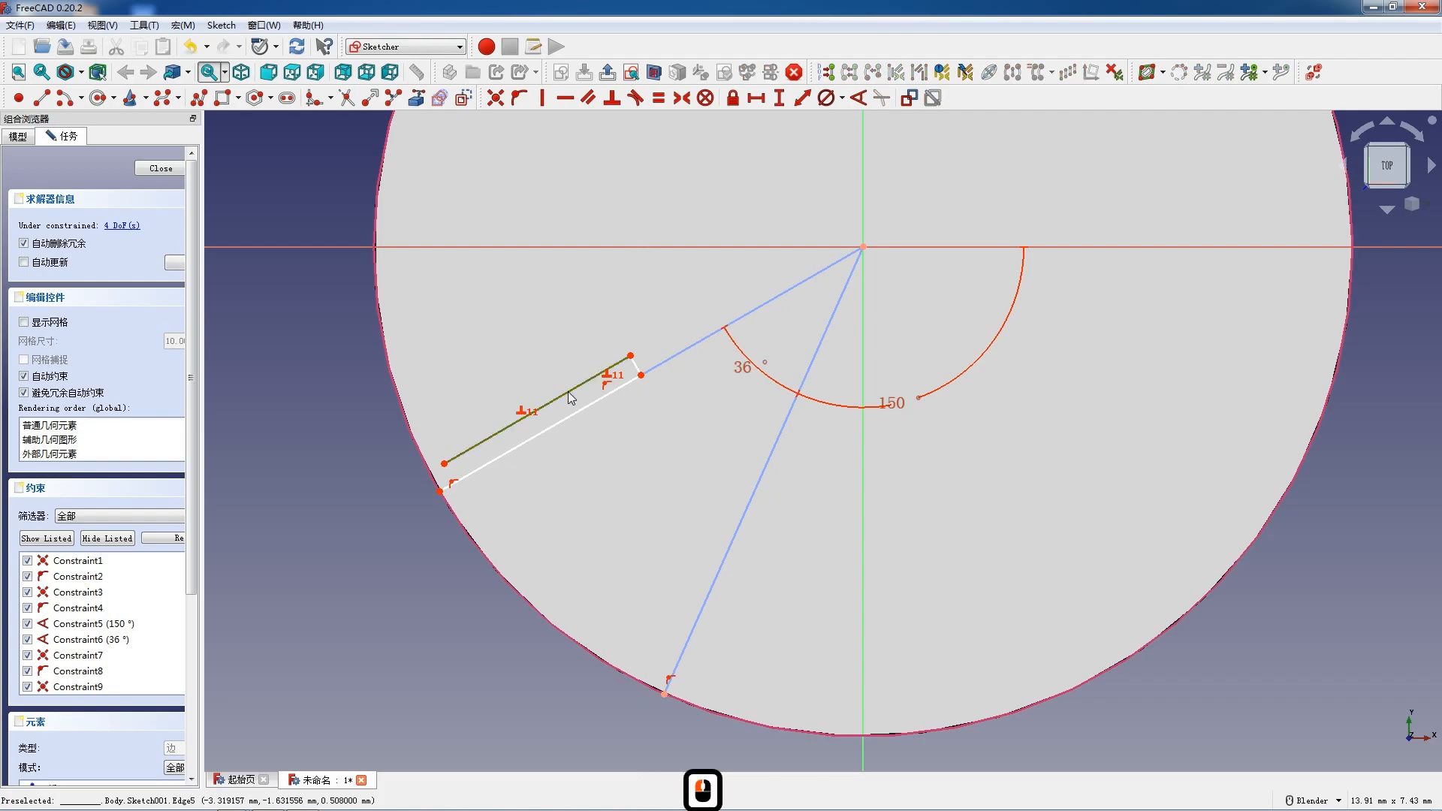
pyautogui.click(636, 374)
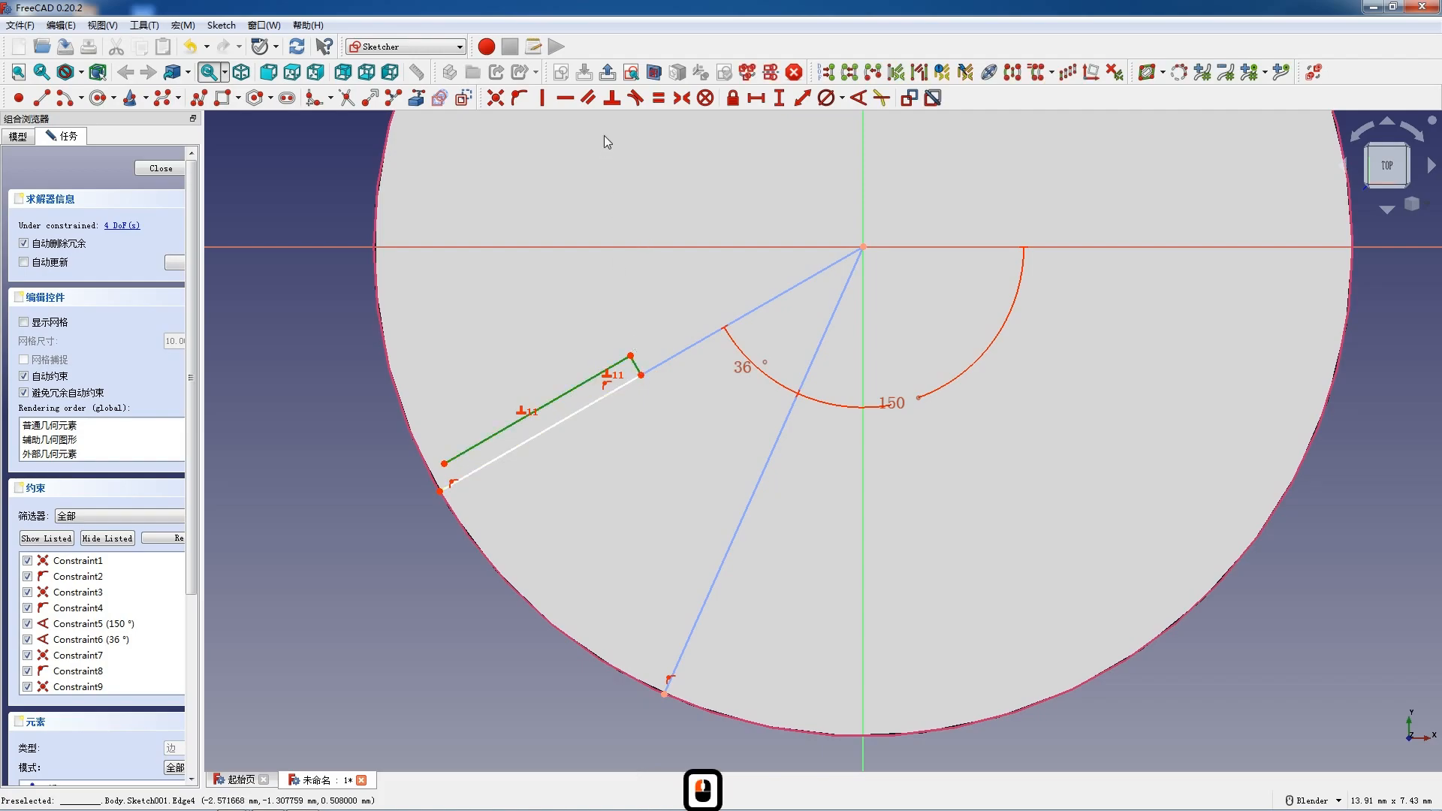
pyautogui.click(612, 98)
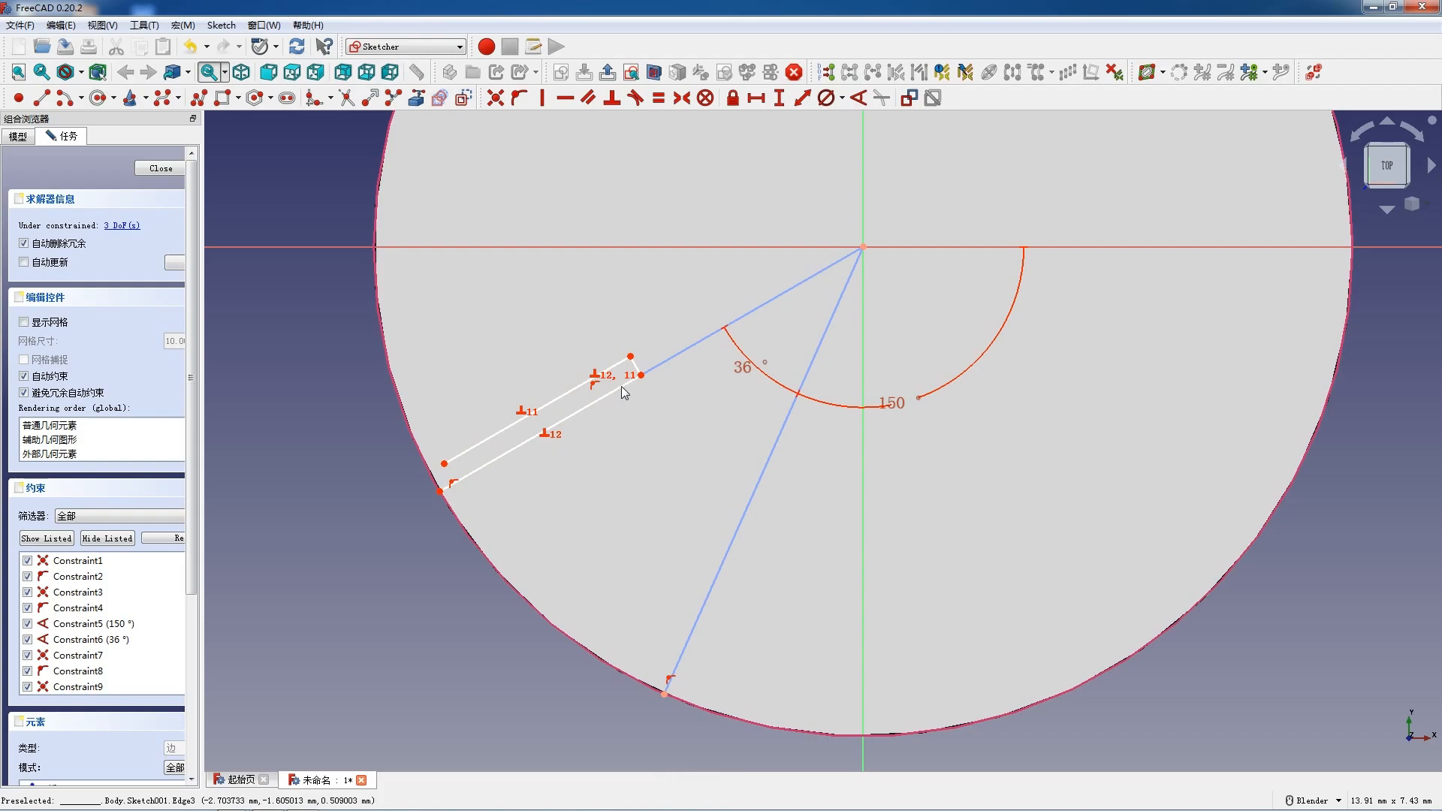
# - Constrain the polyline's short inner segment to a length of 0.25 mm and move its dimension label clear of the profile
pyautogui.click(636, 370)
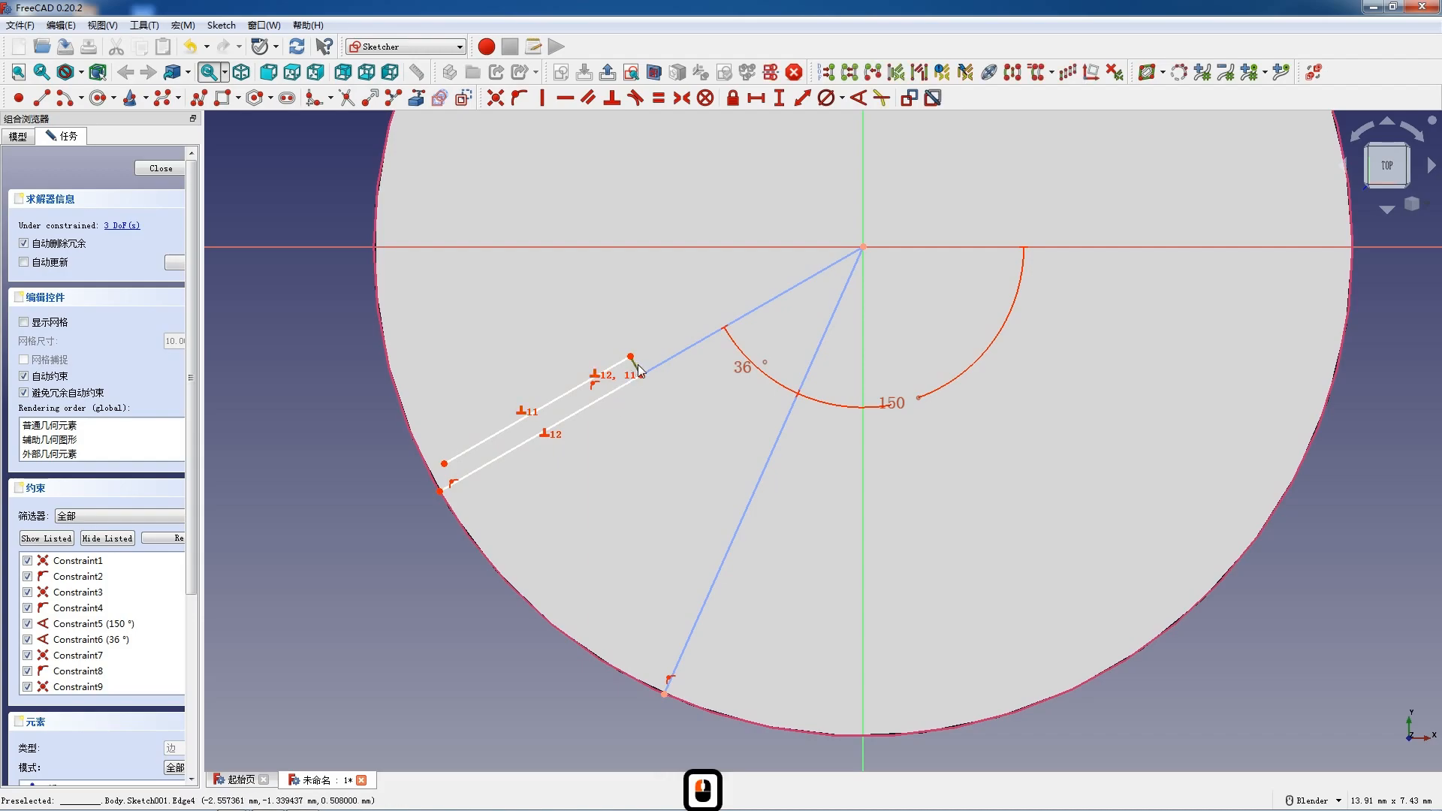
pyautogui.click(802, 97)
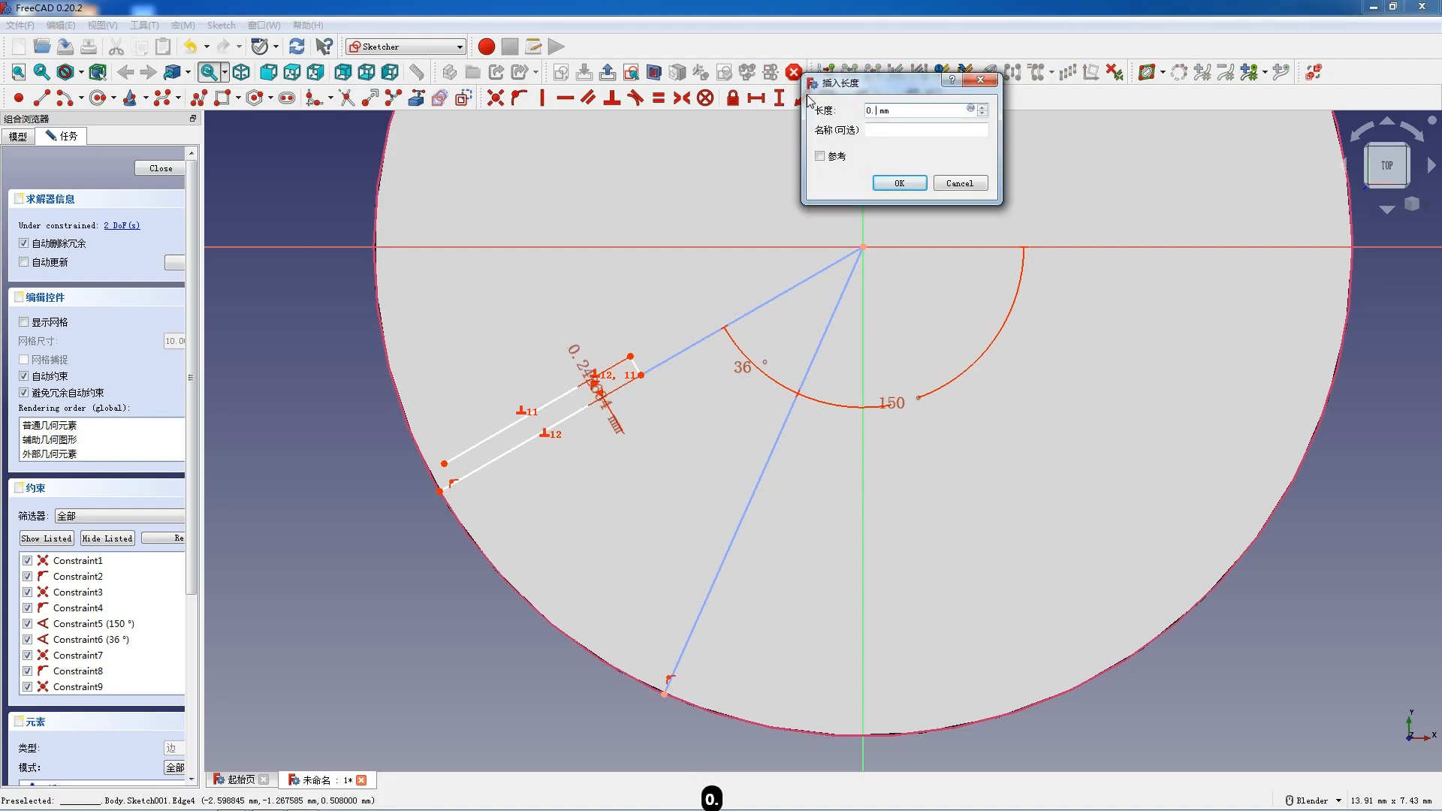
pyautogui.press('Return')
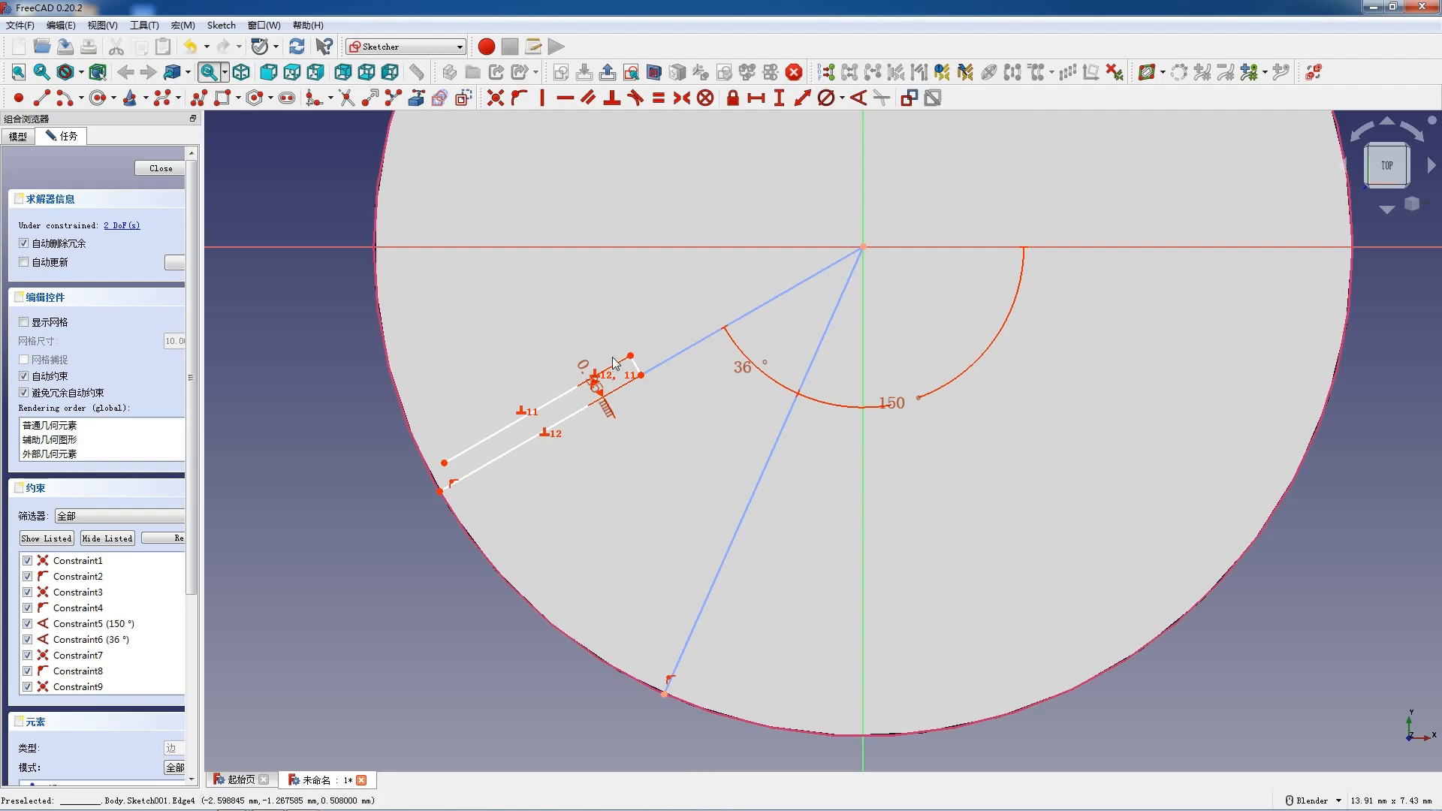
pyautogui.moveTo(643, 381); pyautogui.dragTo(855, 277)
pyautogui.moveTo(925, 224); pyautogui.dragTo(929, 221)
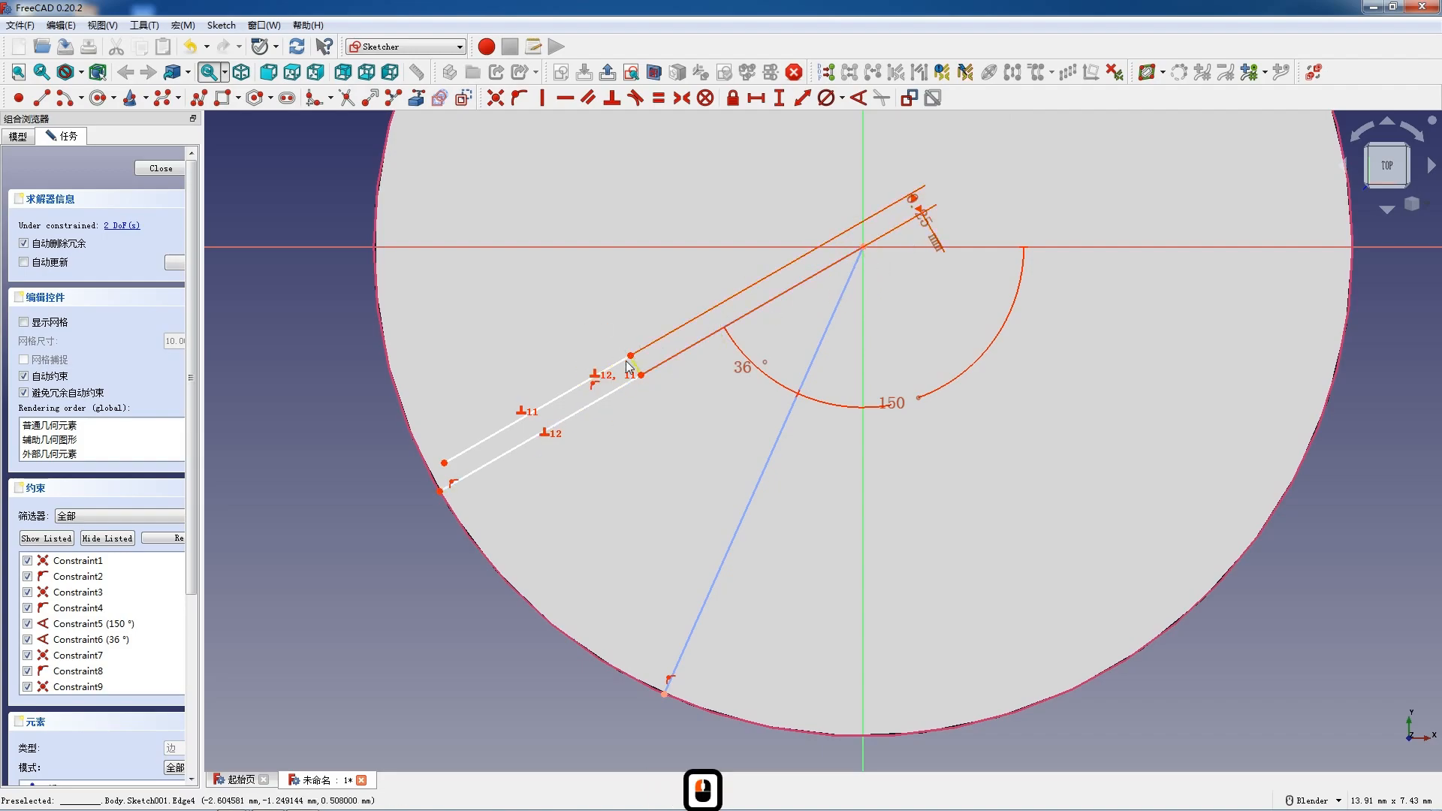
# - Constrain the polyline's lower long segment to a length of 2.48 mm
pyautogui.click(595, 410)
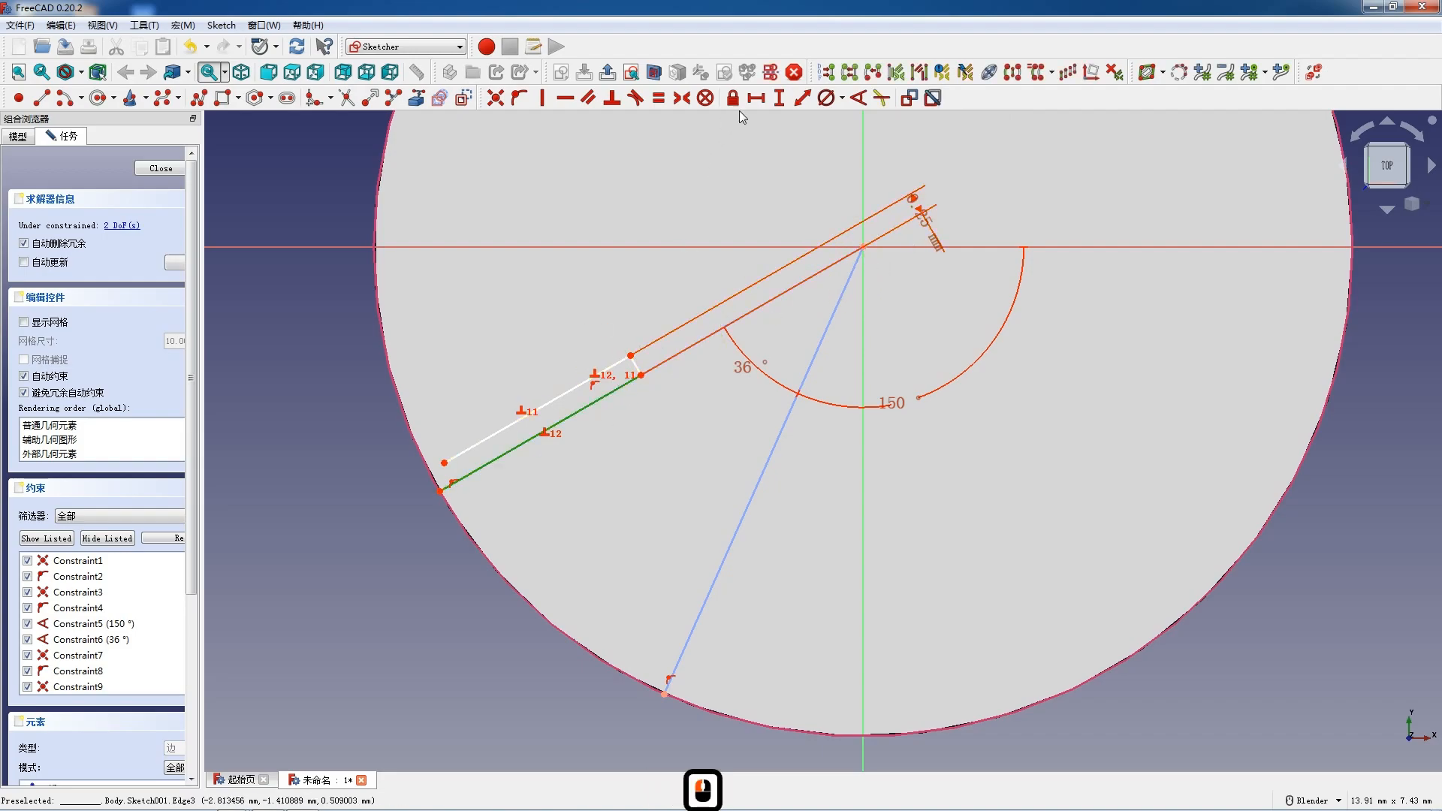
pyautogui.click(802, 97)
pyautogui.write('2.48')
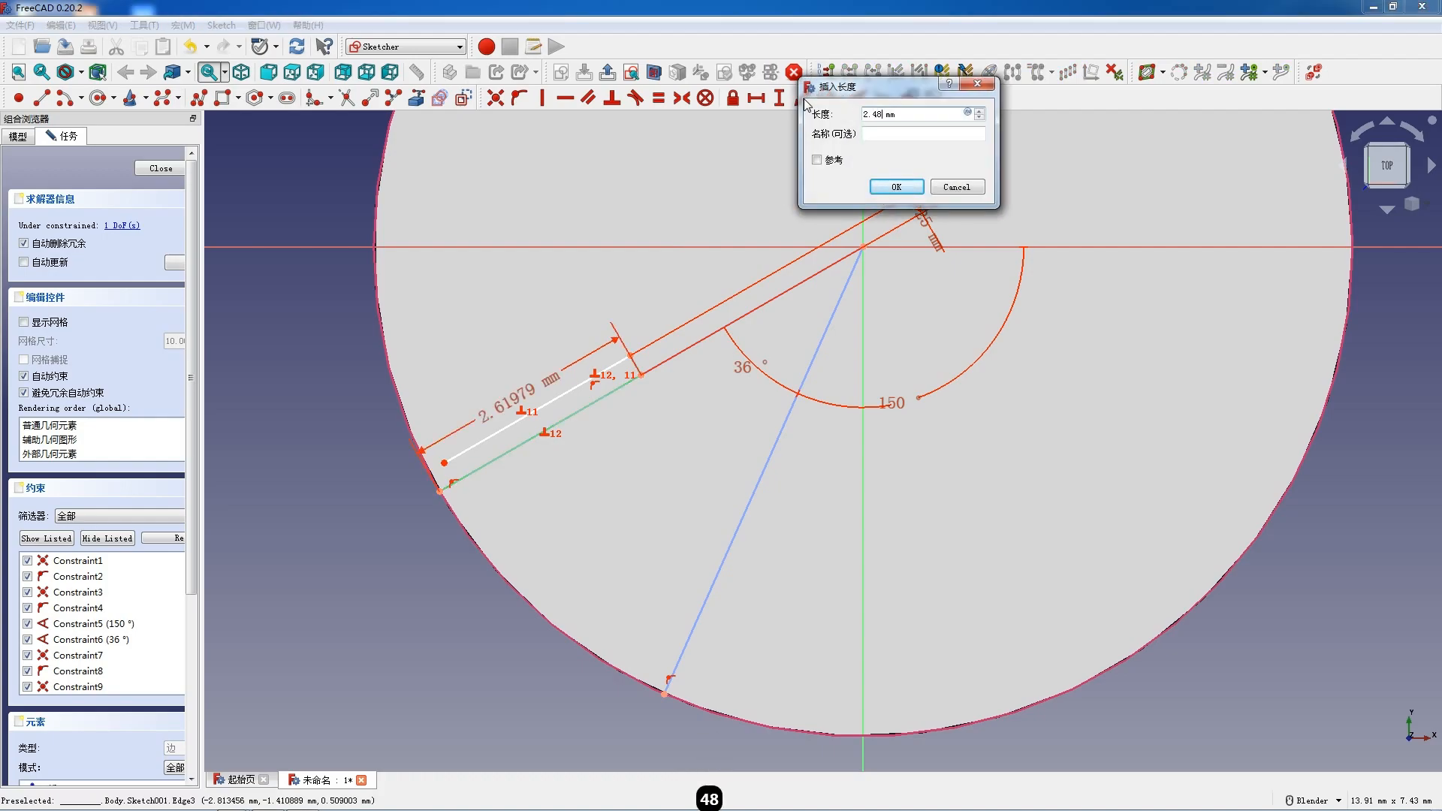
pyautogui.press('Return')
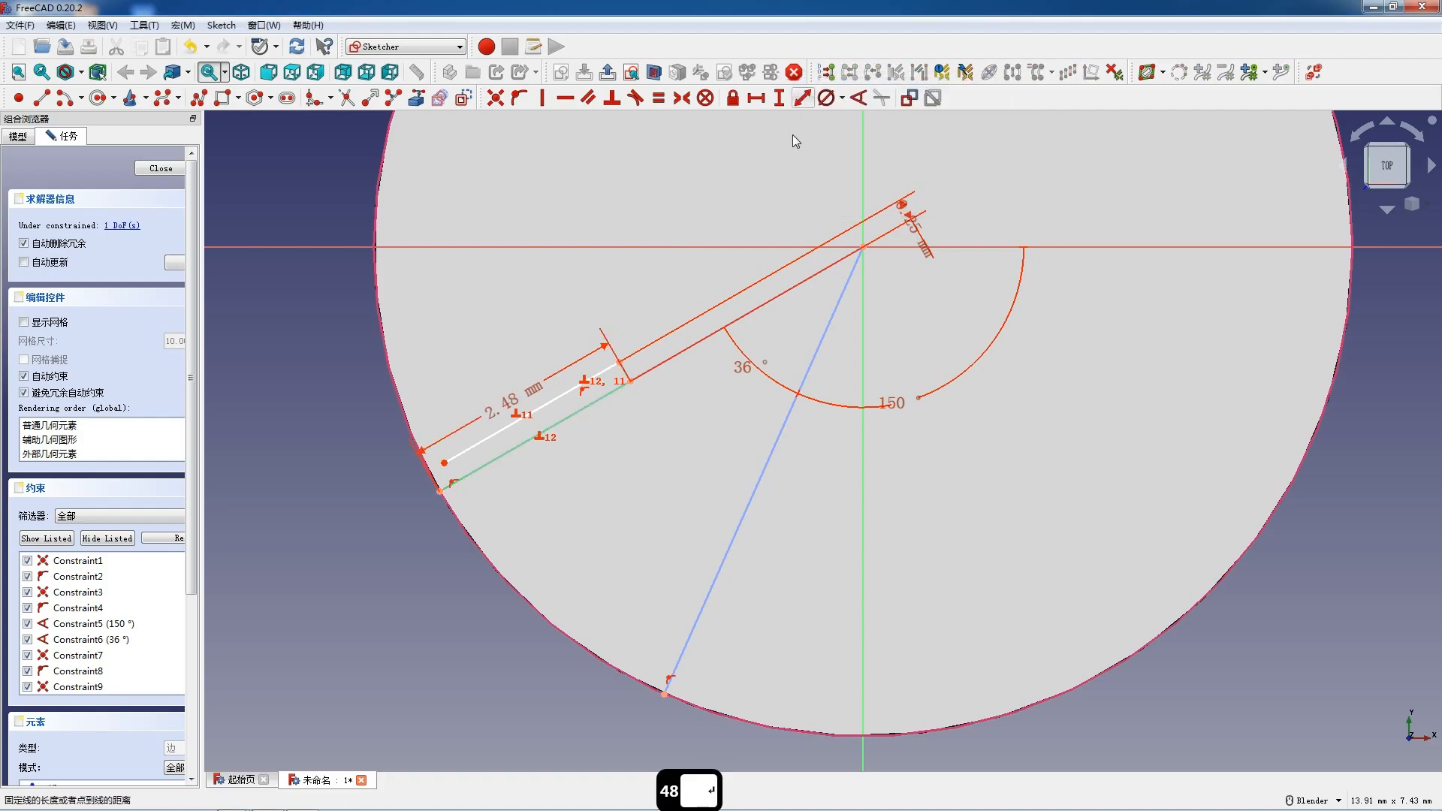
# - Sketch a centre-point arc about 2 mm in diameter from the lower long segment's rim end up to another point on the rim
pyautogui.scroll(4, 570, 402)
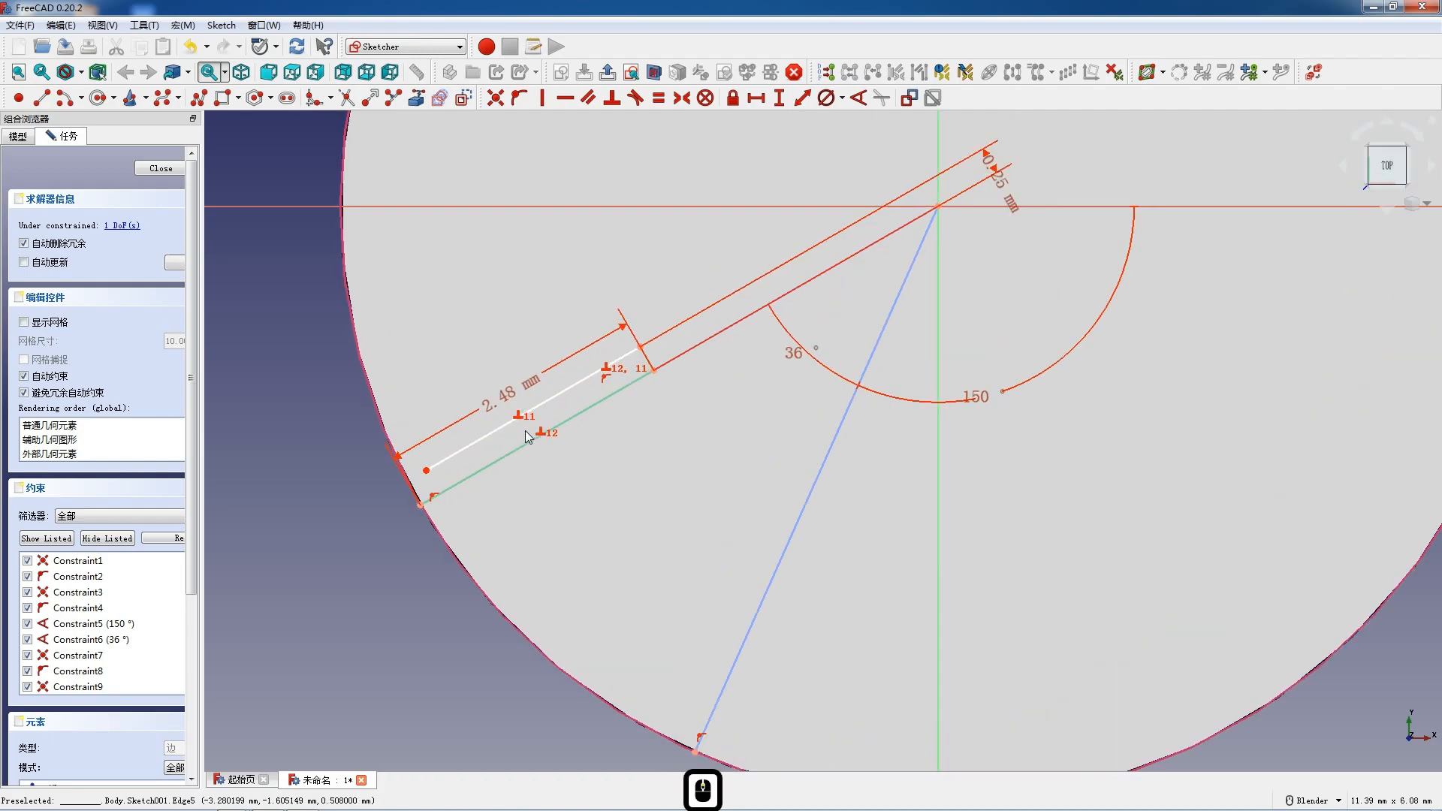
pyautogui.moveTo(527, 400); pyautogui.dragTo(526, 404)
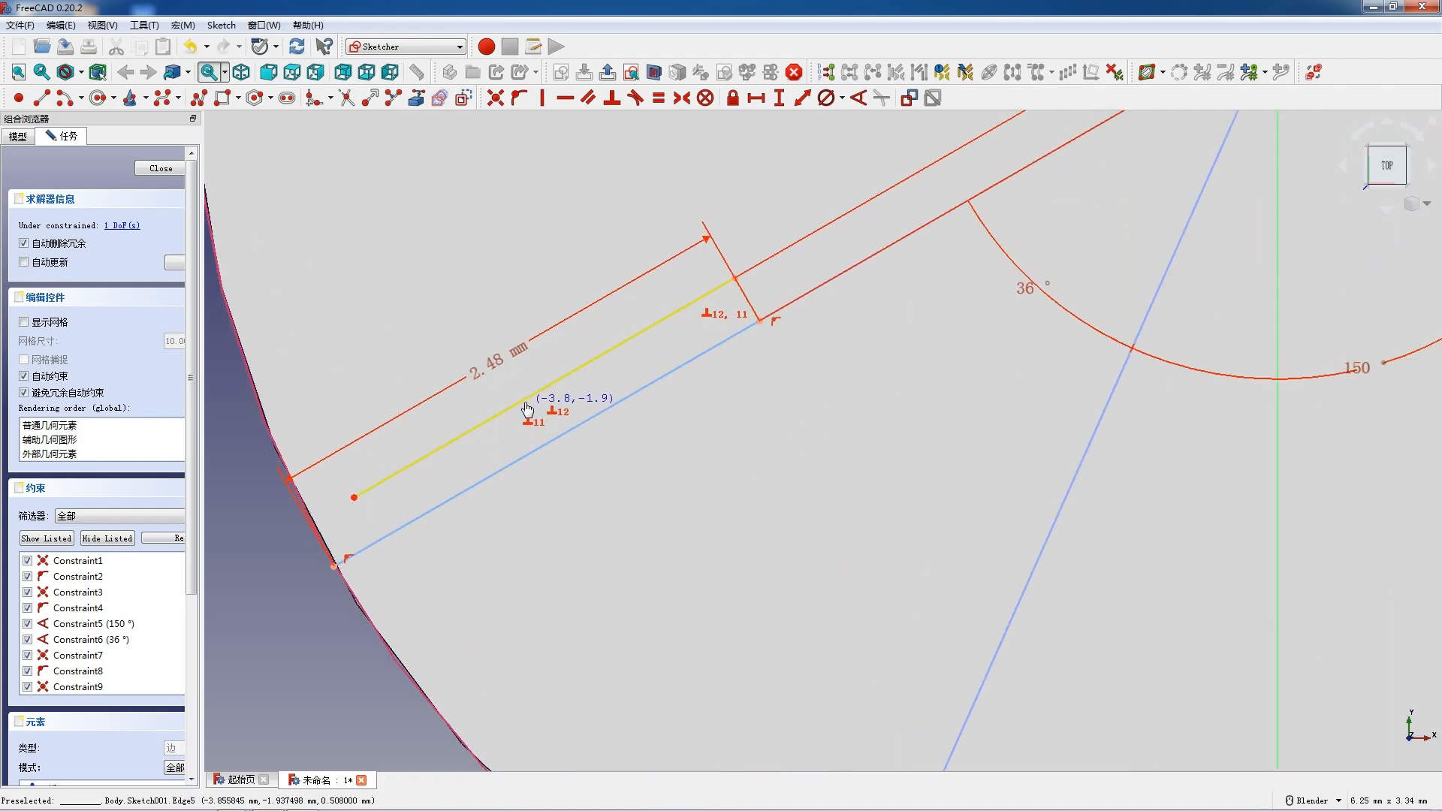
pyautogui.click(514, 413)
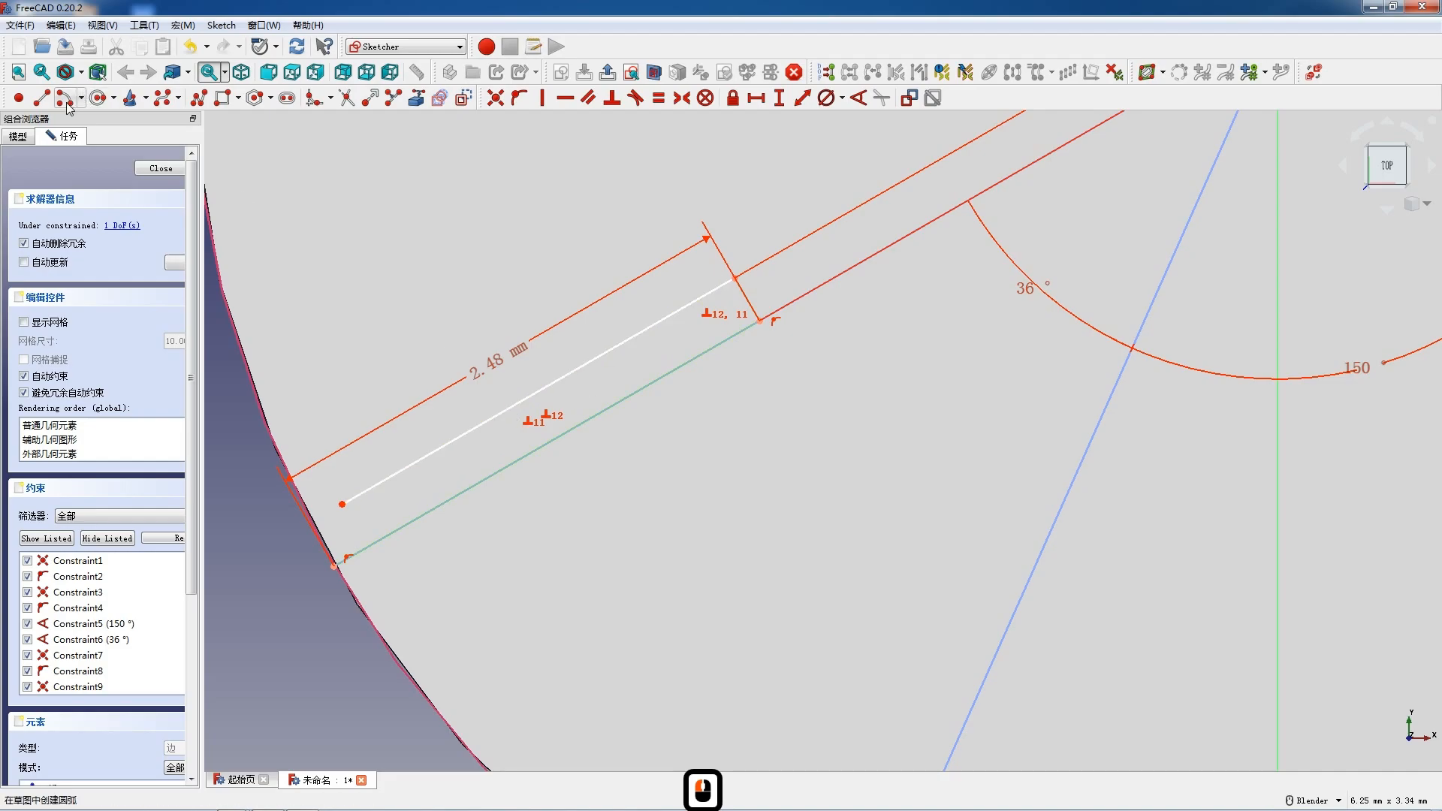
pyautogui.scroll(-3, 411, 308)
pyautogui.scroll(4, 359, 366)
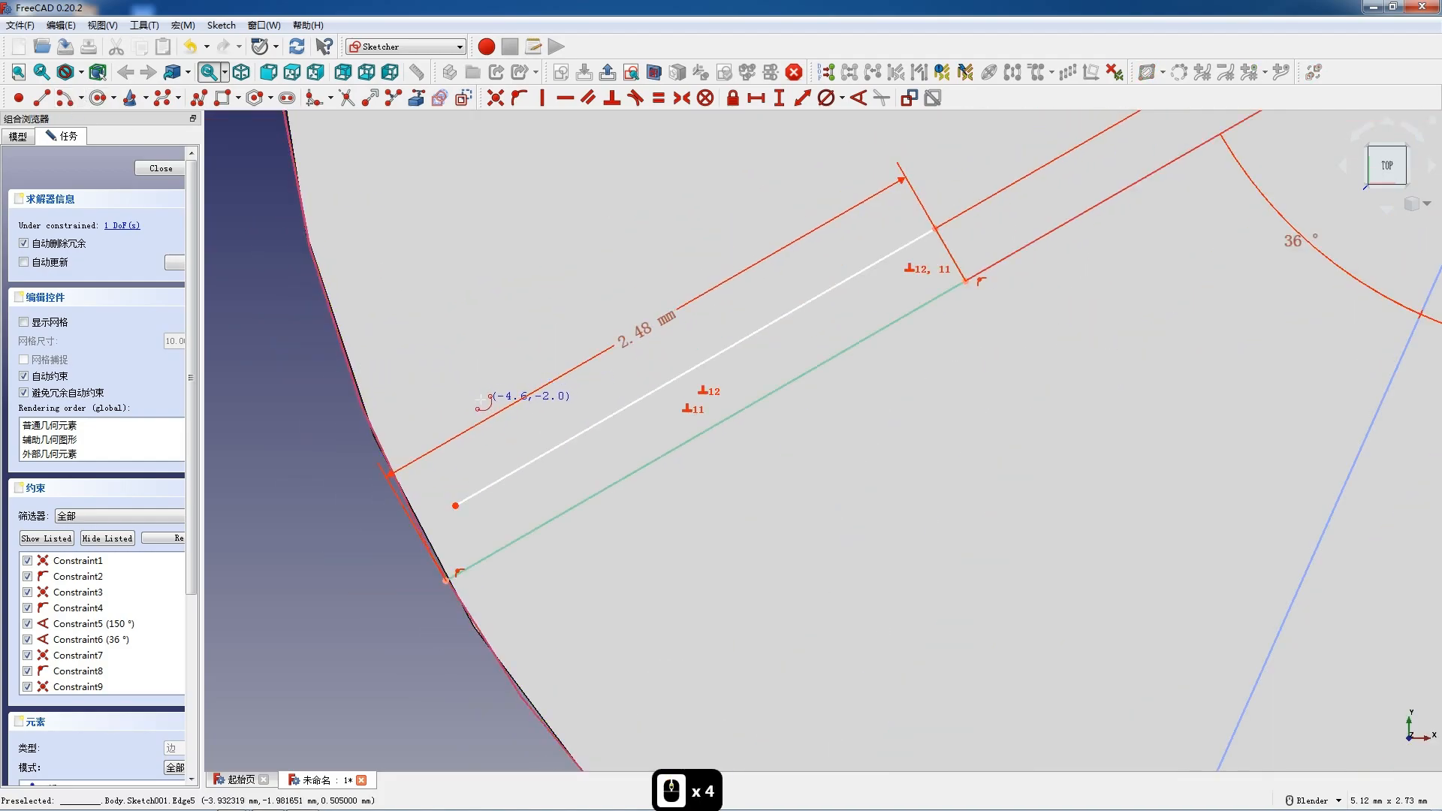
pyautogui.click(530, 357)
pyautogui.click(446, 579)
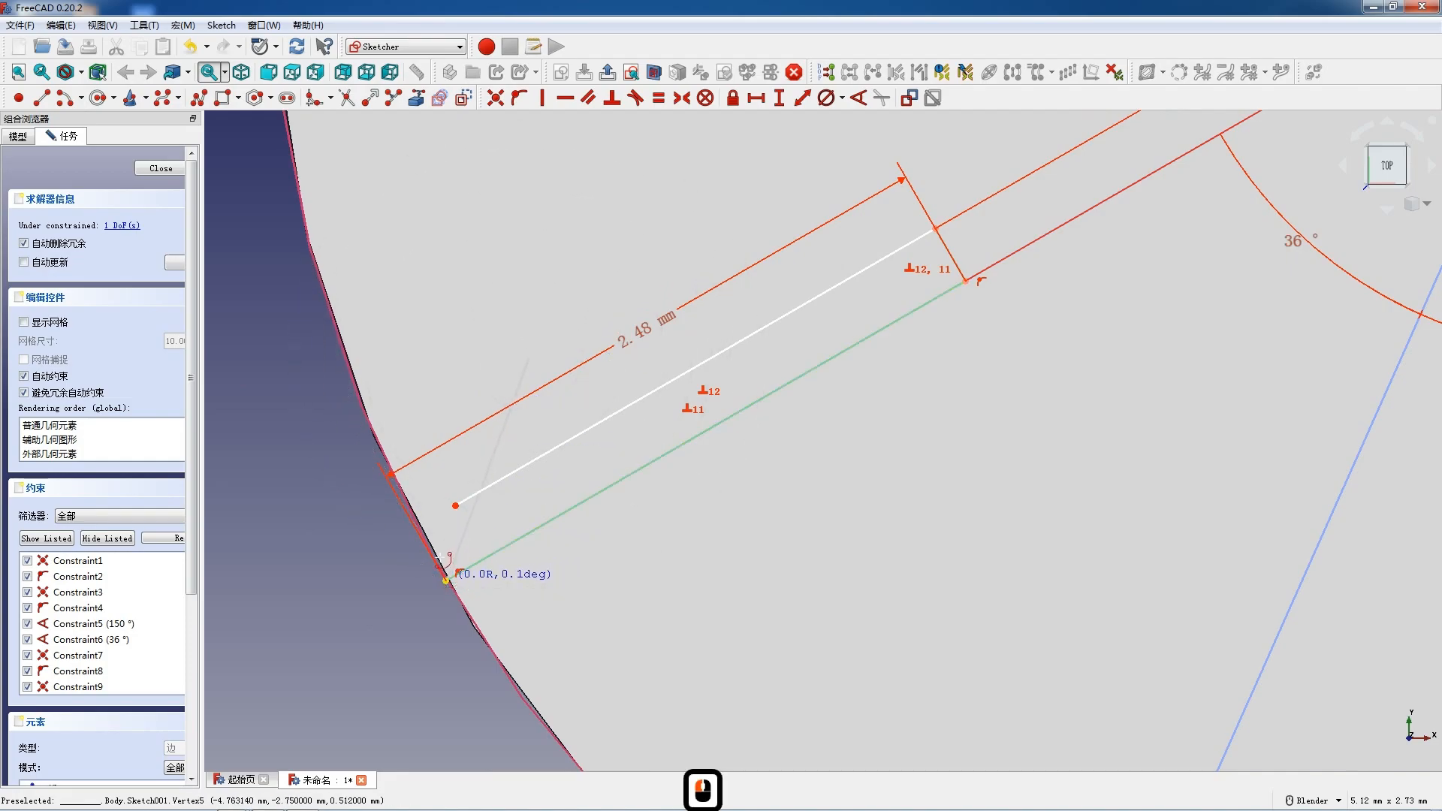
pyautogui.click(315, 267)
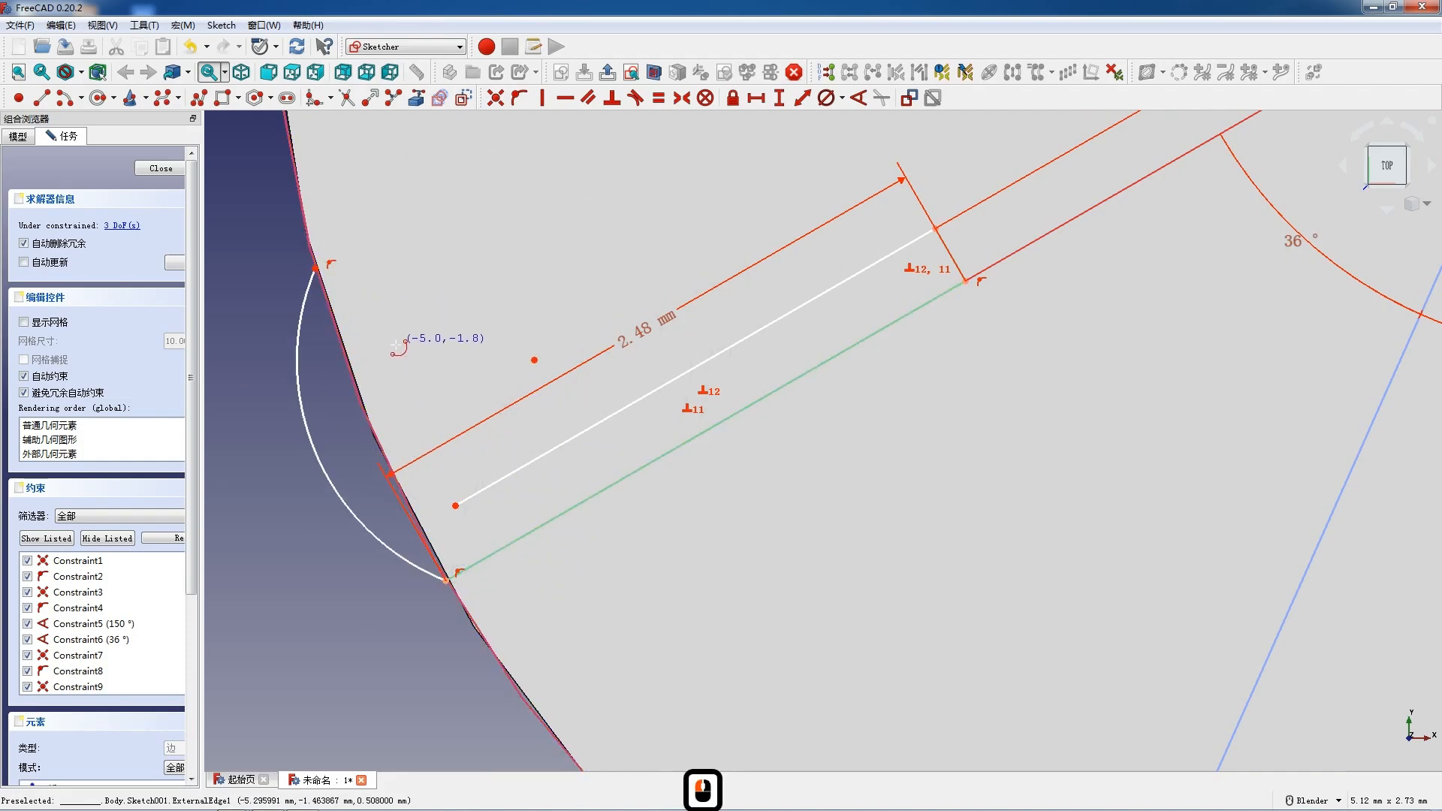
pyautogui.press('Escape')
# - Constrain the rim arc's diameter to 11 mm and adjust its free end along the rim
pyautogui.scroll(-4, 329, 359)
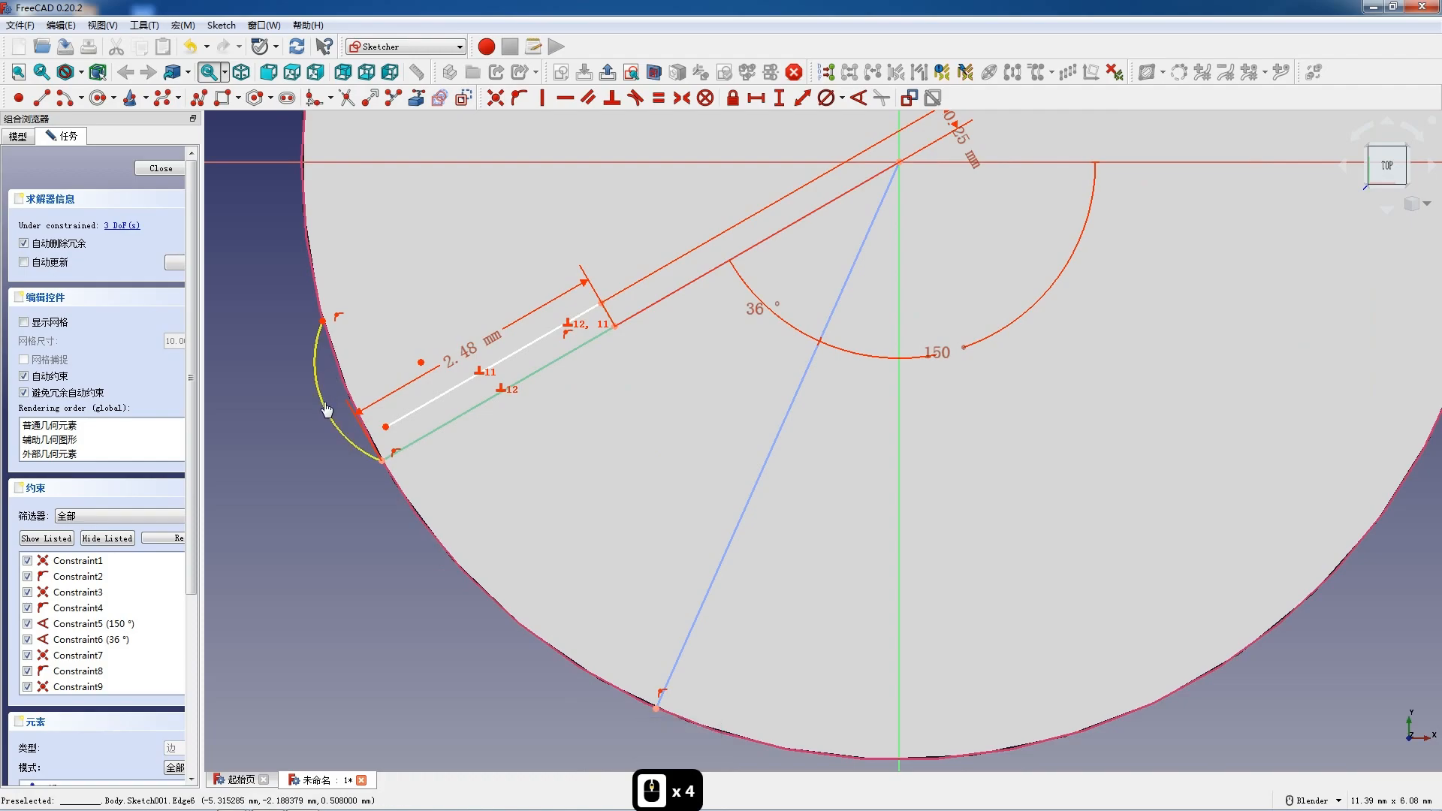
pyautogui.click(327, 410)
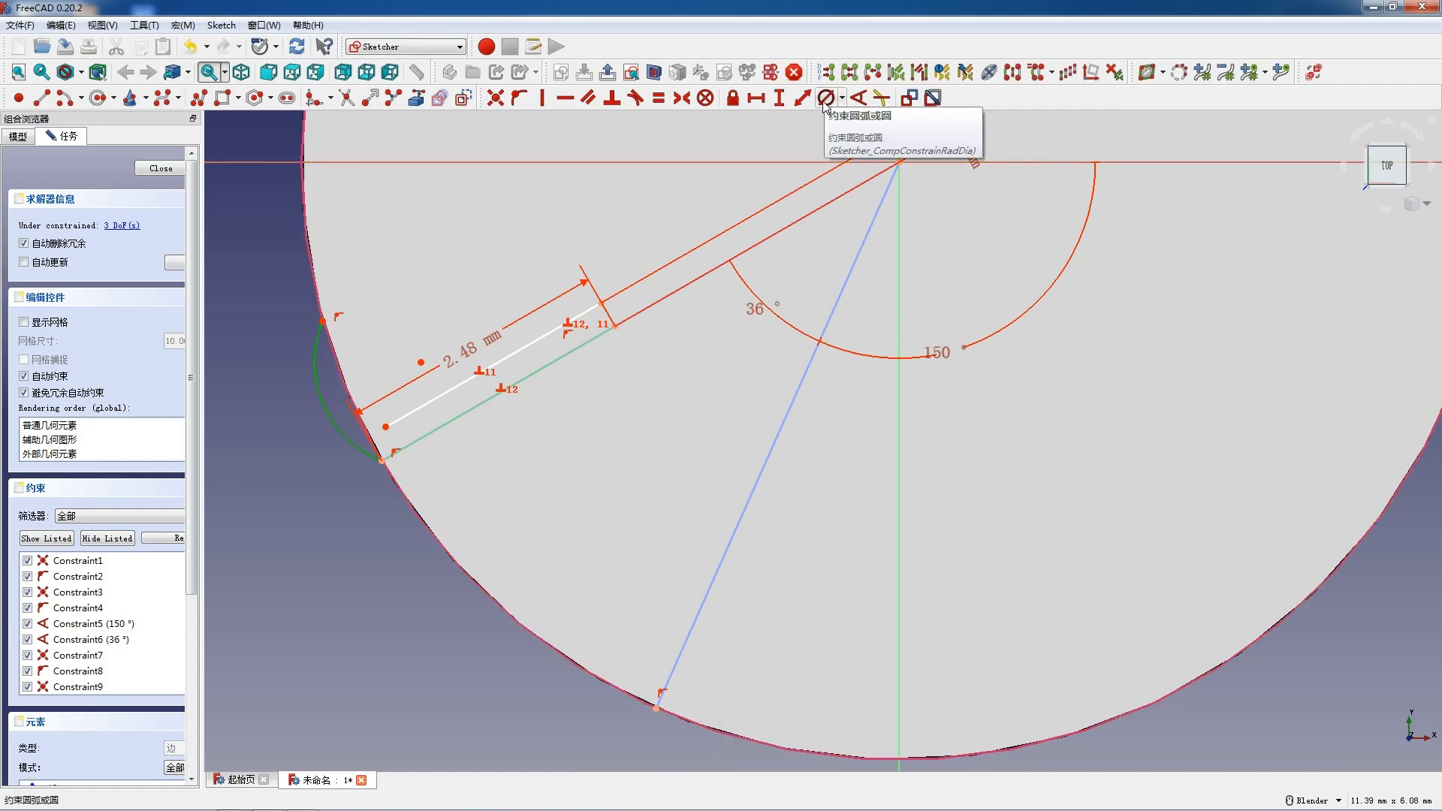
pyautogui.click(825, 98)
pyautogui.write('11')
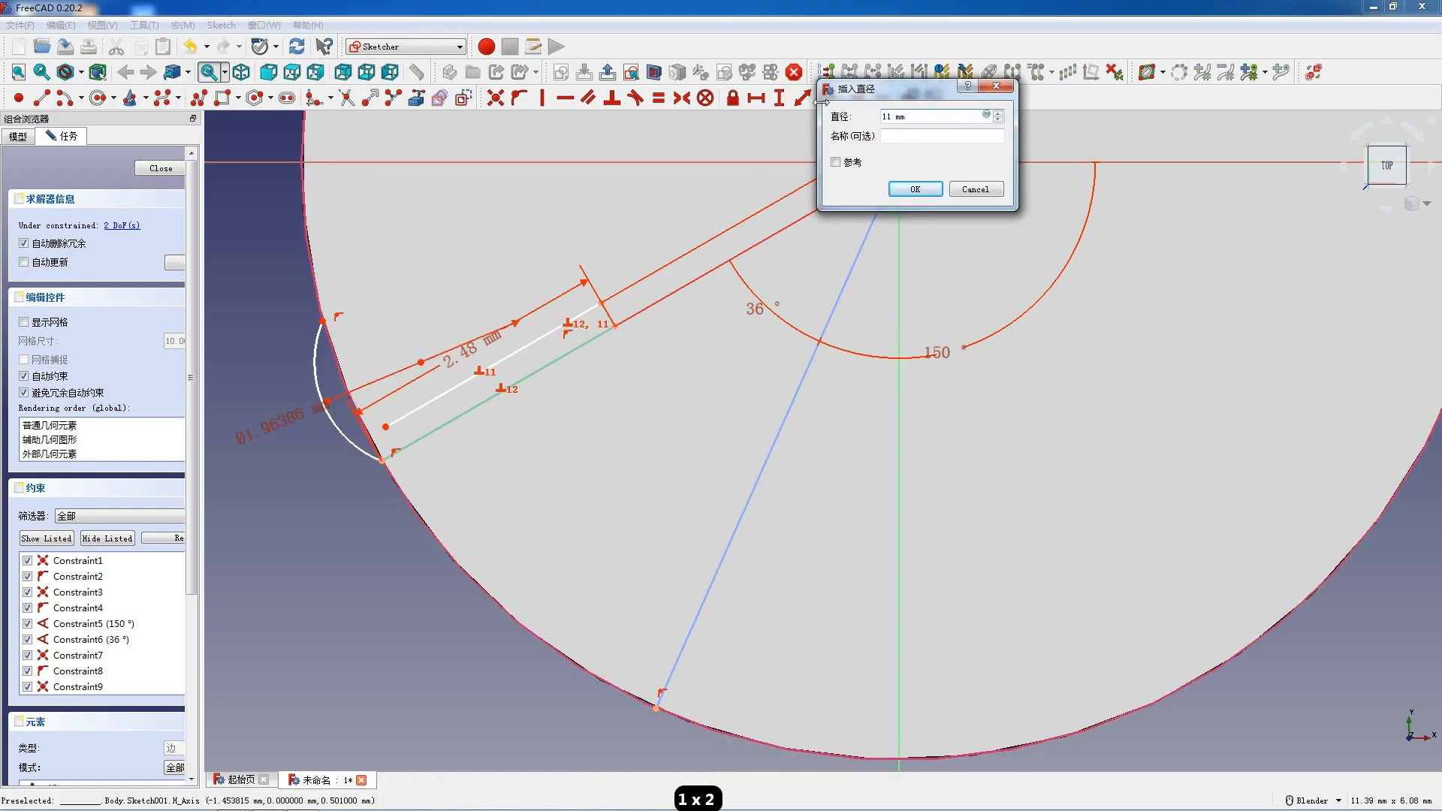
pyautogui.press('Return')
pyautogui.scroll(2, 290, 200)
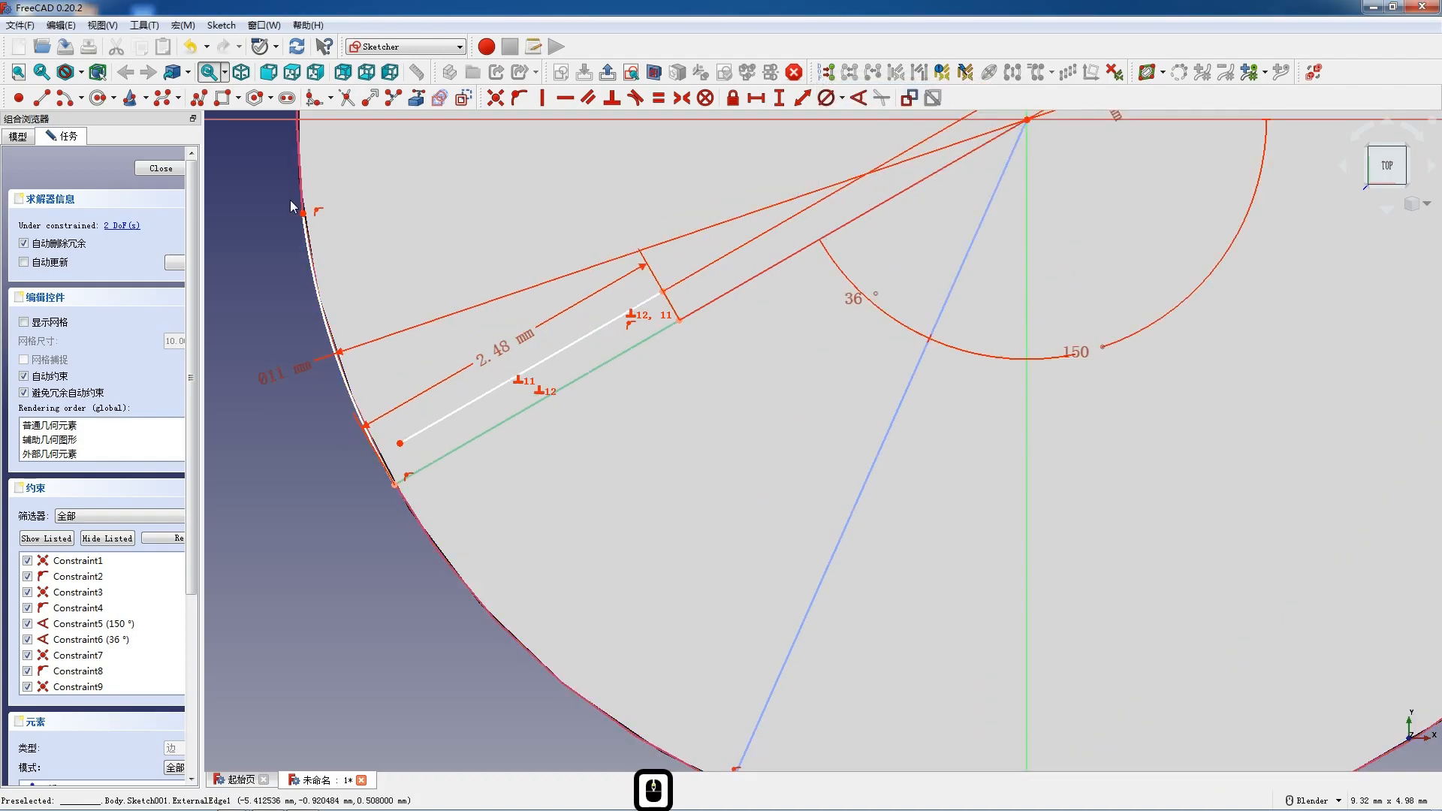
pyautogui.moveTo(305, 214)
pyautogui.mouseDown()
pyautogui.moveTo(335, 311)
pyautogui.moveTo(304, 232)
pyautogui.mouseUp()
pyautogui.scroll(2, 368, 387)
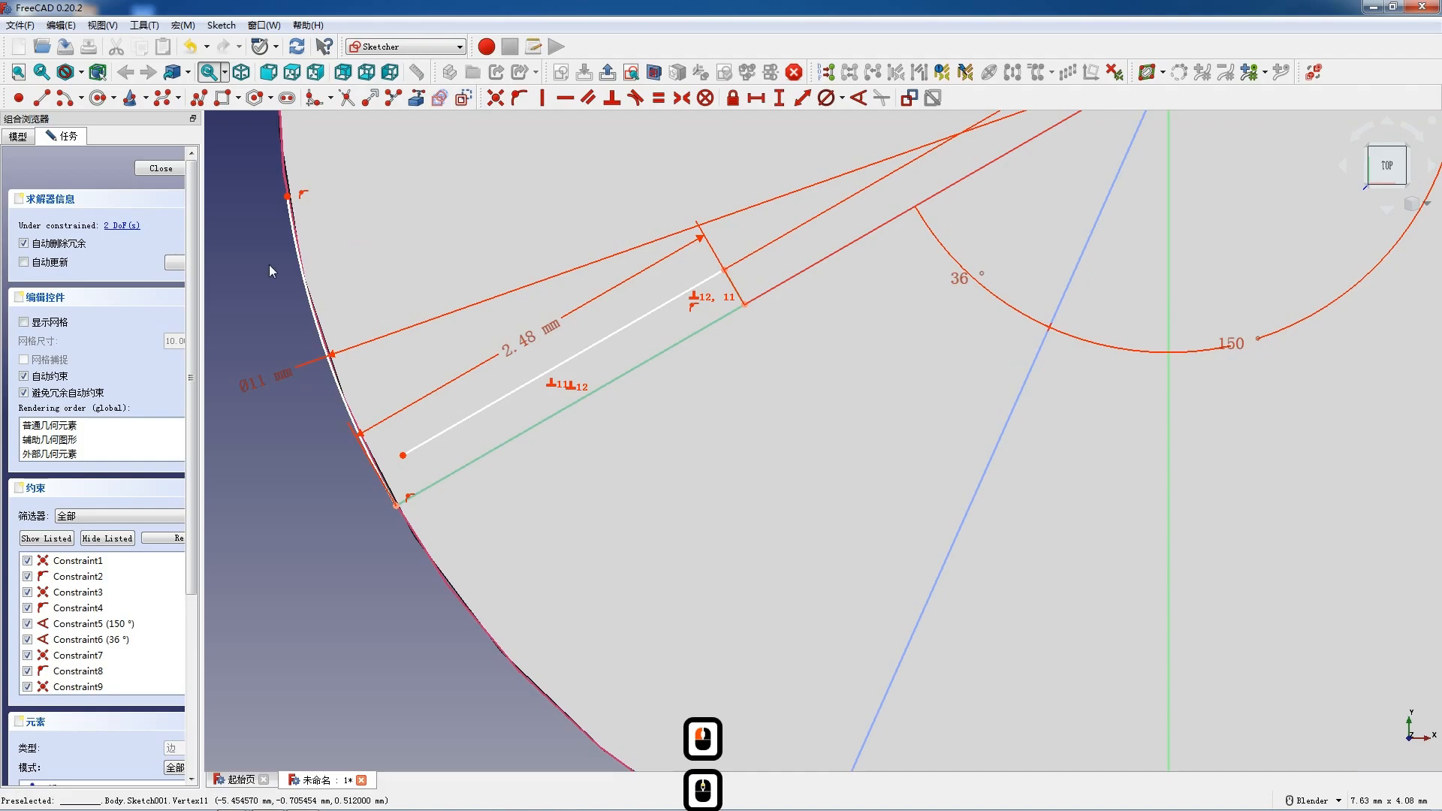
# - Sketch a second arc about 2.1 mm in diameter upward from the upper long segment's outer end and pull it inside the rim
pyautogui.click(109, 103)
pyautogui.click(488, 292)
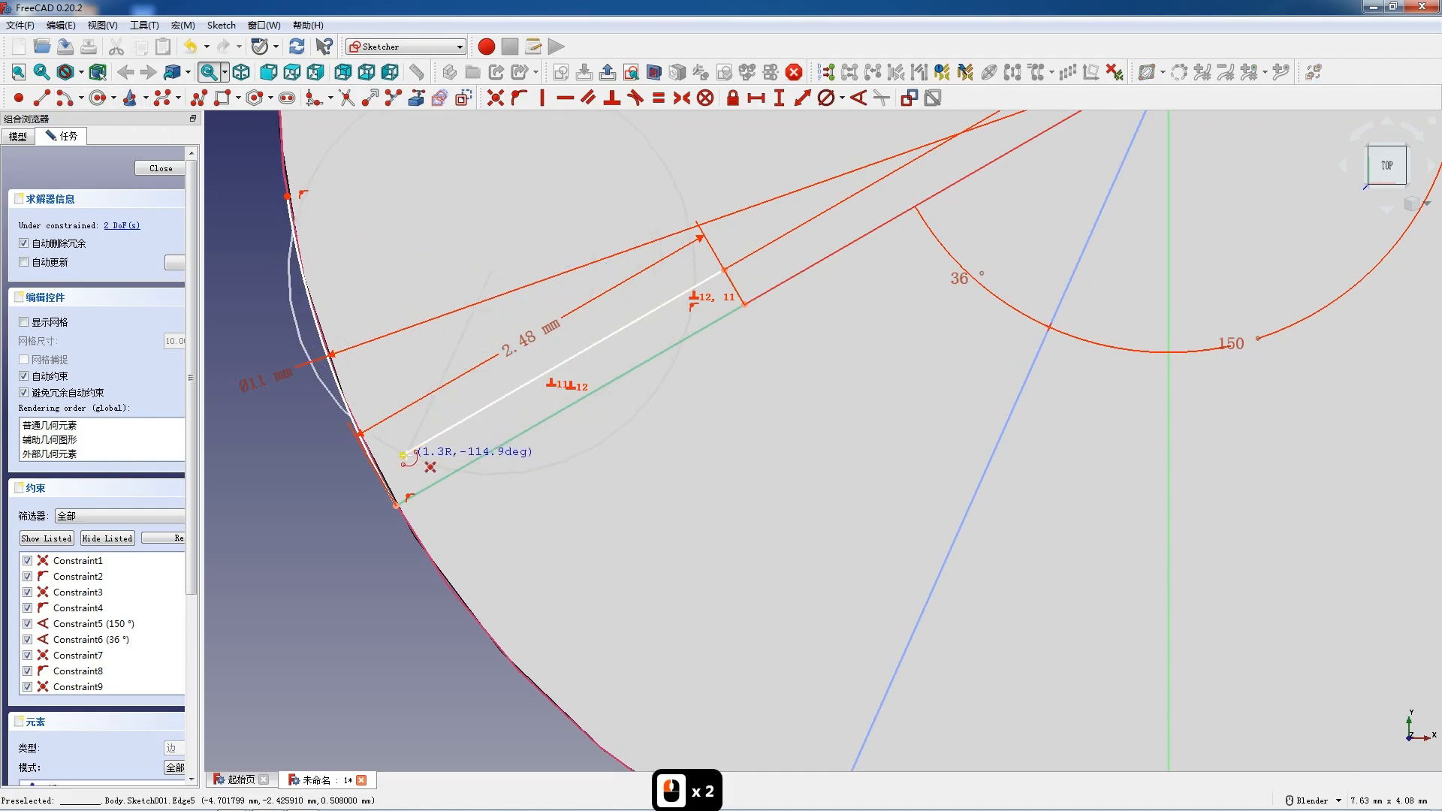
pyautogui.click(331, 207)
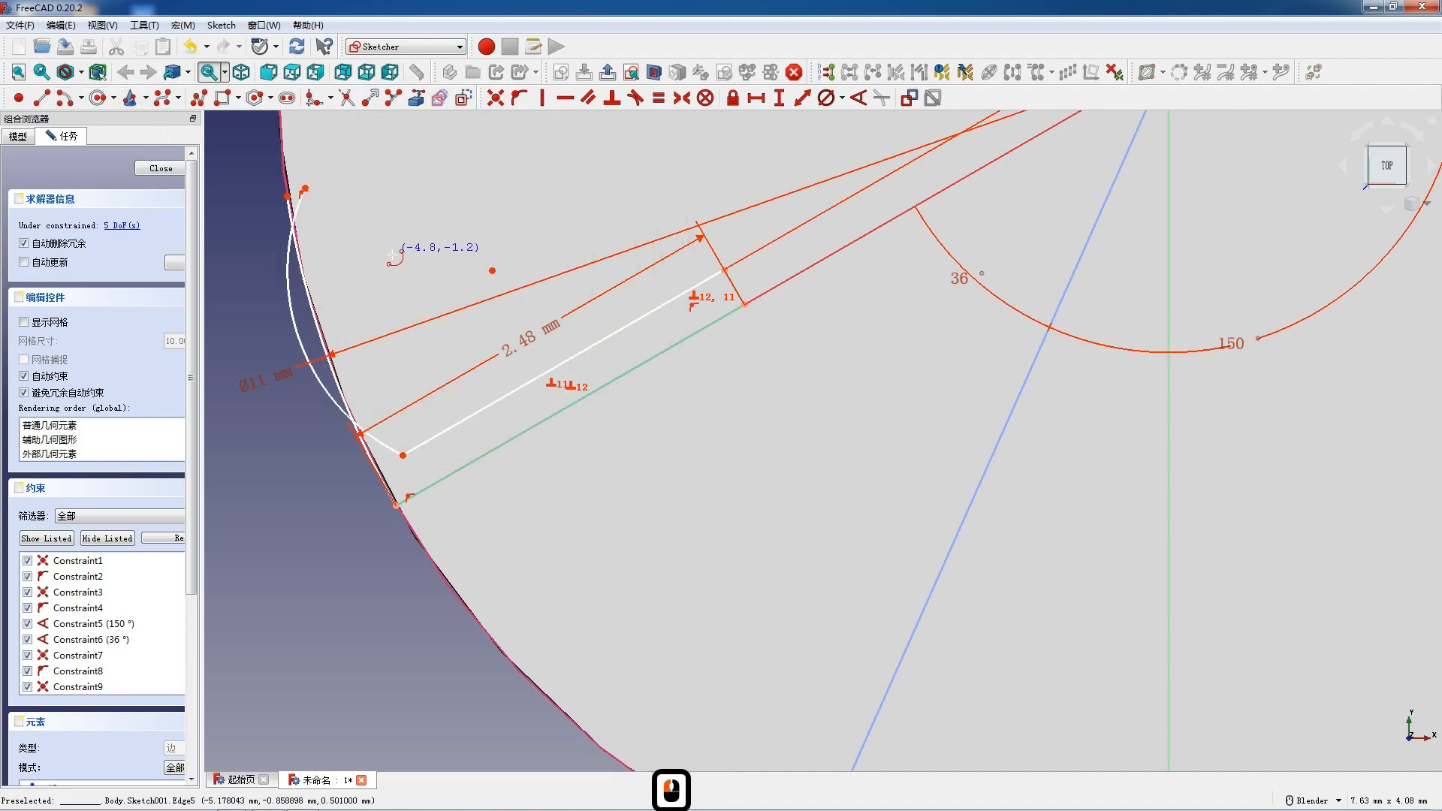
pyautogui.press('Escape')
pyautogui.moveTo(293, 323); pyautogui.dragTo(327, 306)
# - Constrain the second arc's diameter to 10.7 mm
pyautogui.click(327, 306)
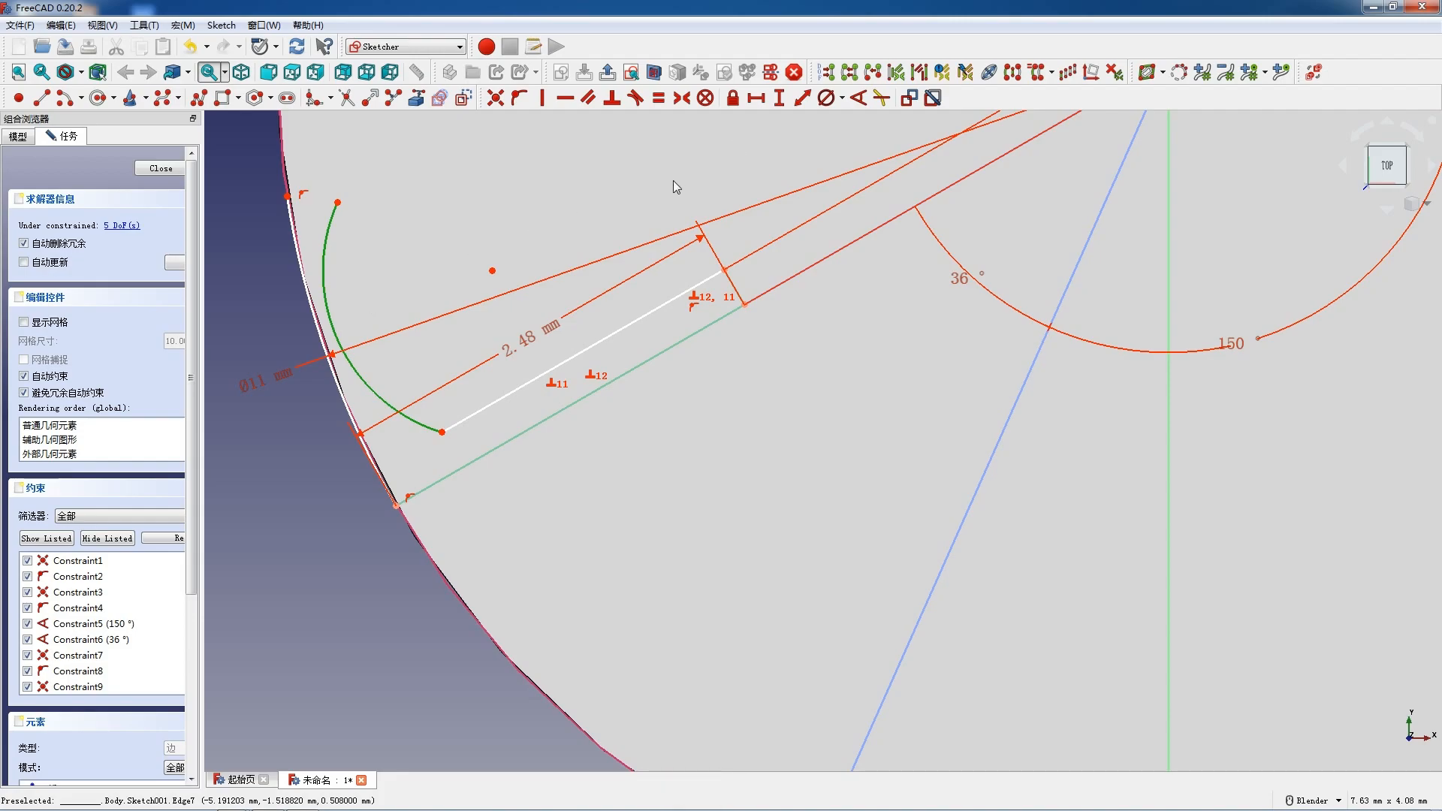
pyautogui.press('F12')
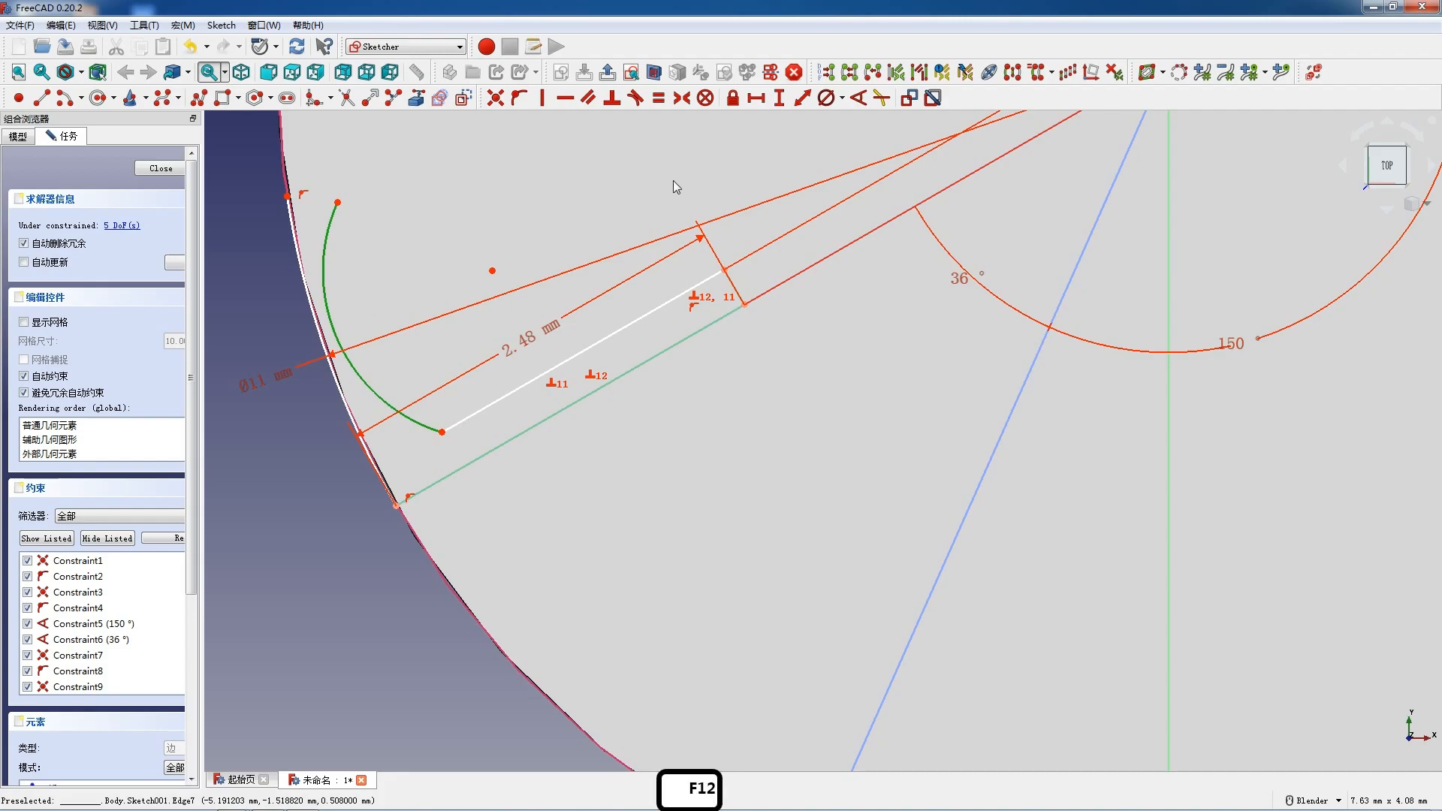
pyautogui.click(825, 98)
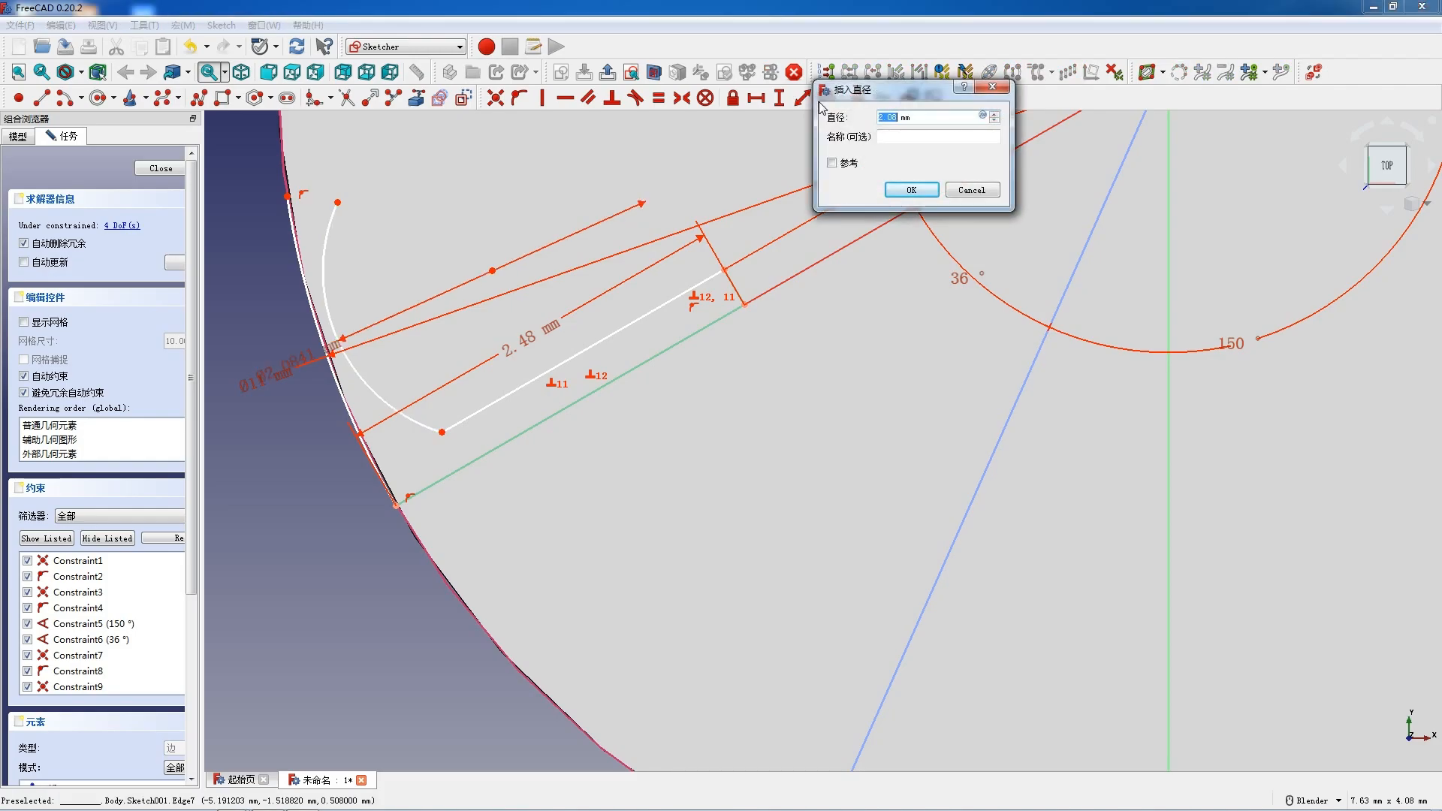
pyautogui.write('10.7')
pyautogui.press('Return')
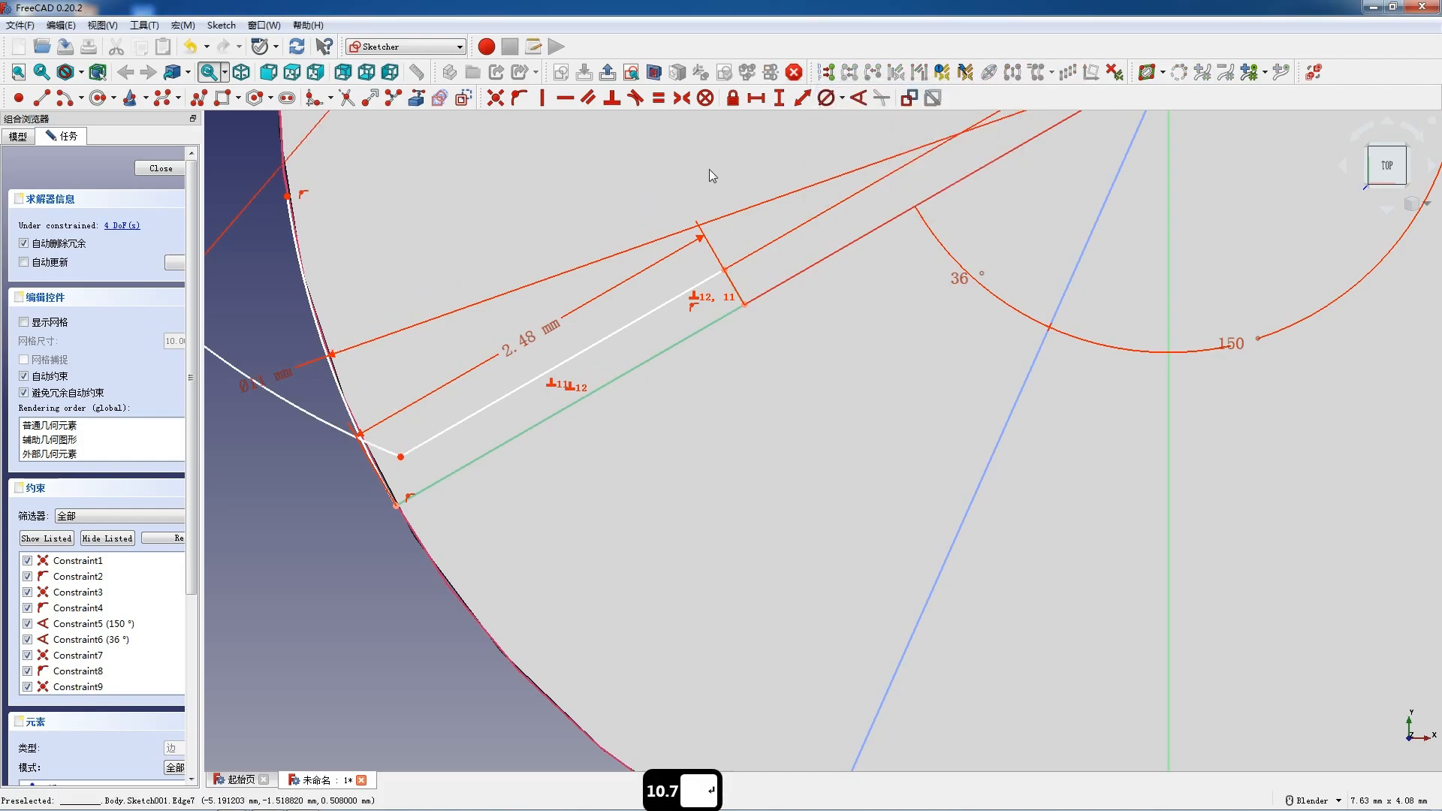
# - Make the 10.7 mm arc's centre coincident with the sketch origin
pyautogui.scroll(-7, 391, 218)
pyautogui.scroll(4, 390, 218)
pyautogui.moveTo(364, 229); pyautogui.dragTo(549, 227)
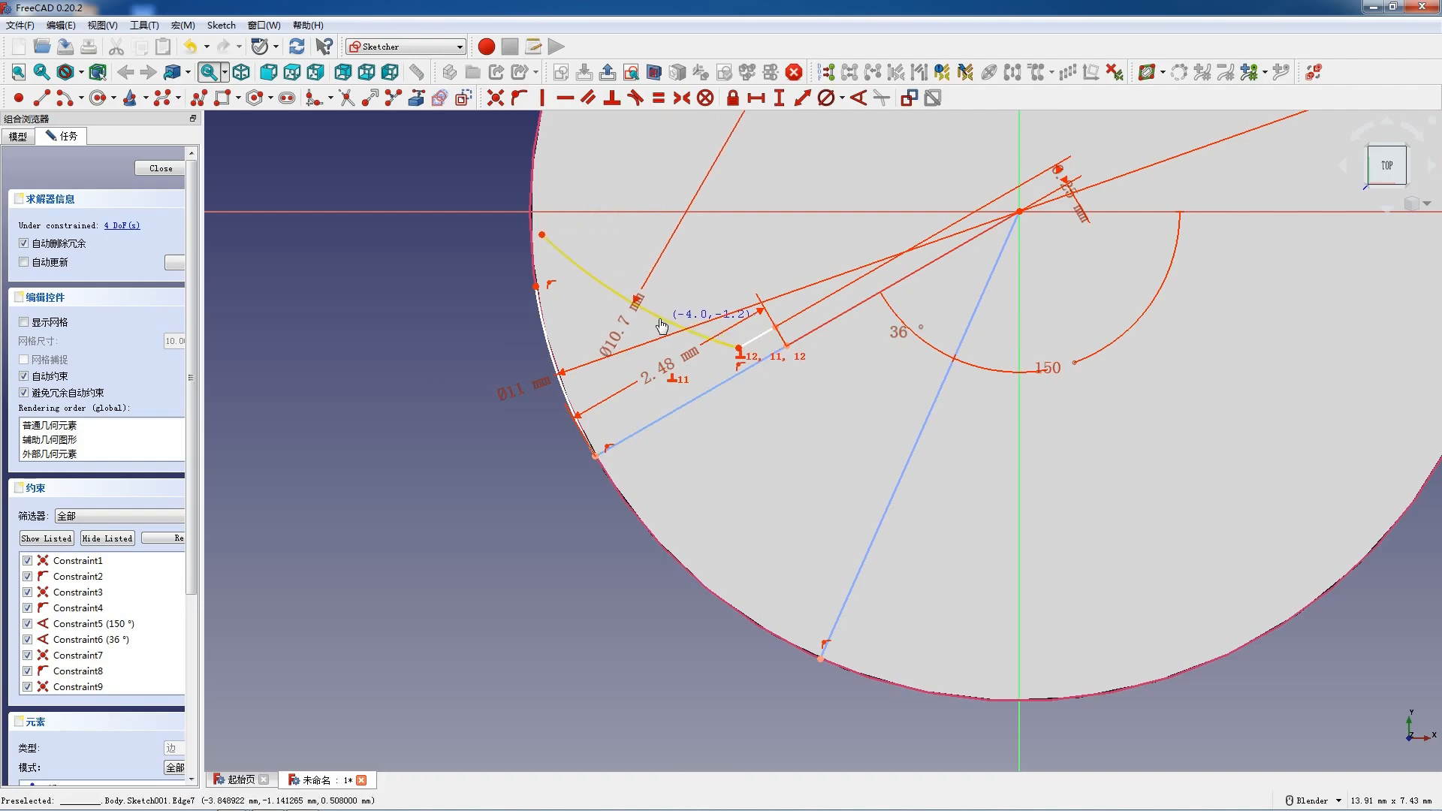
pyautogui.scroll(-6, 637, 327)
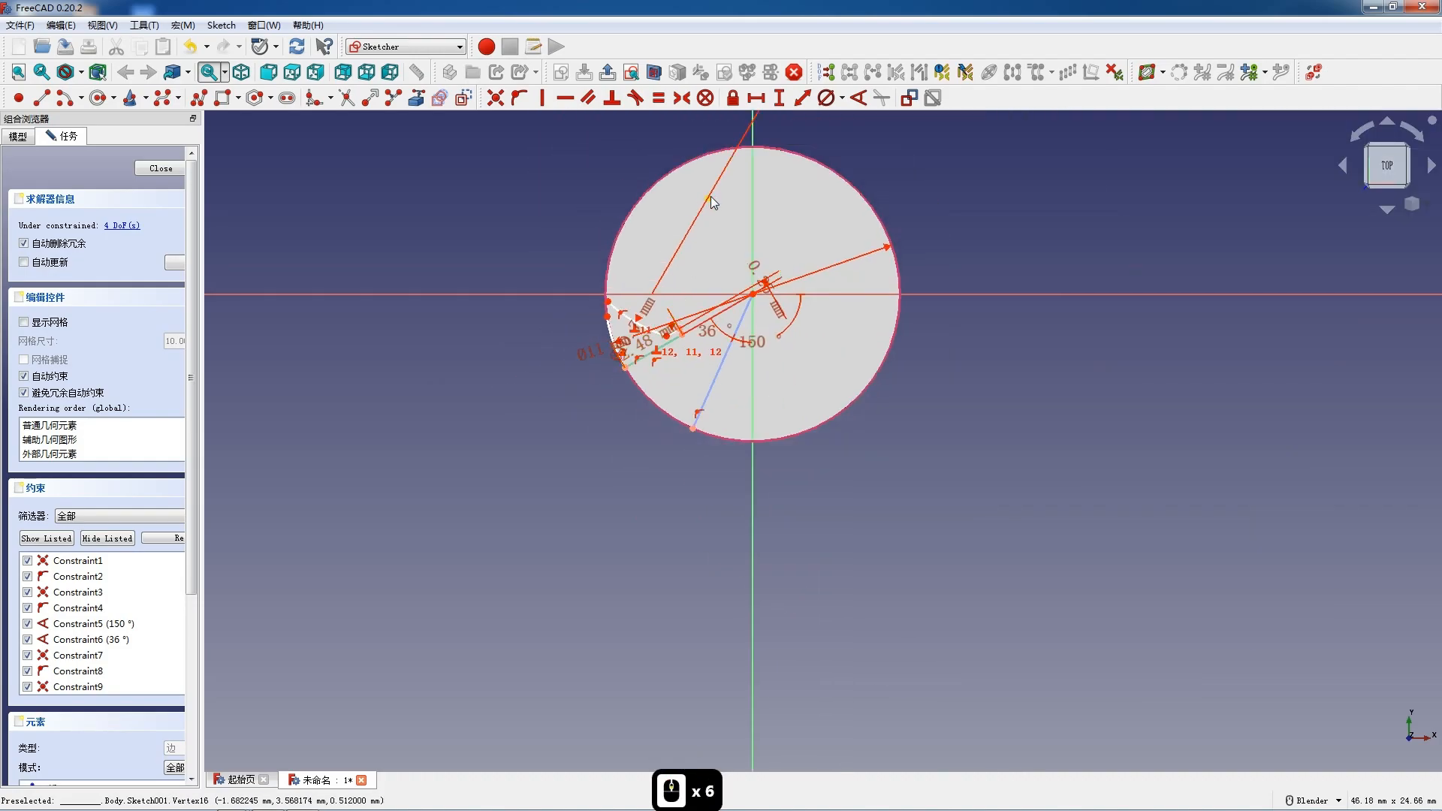
pyautogui.click(708, 198)
pyautogui.click(753, 293)
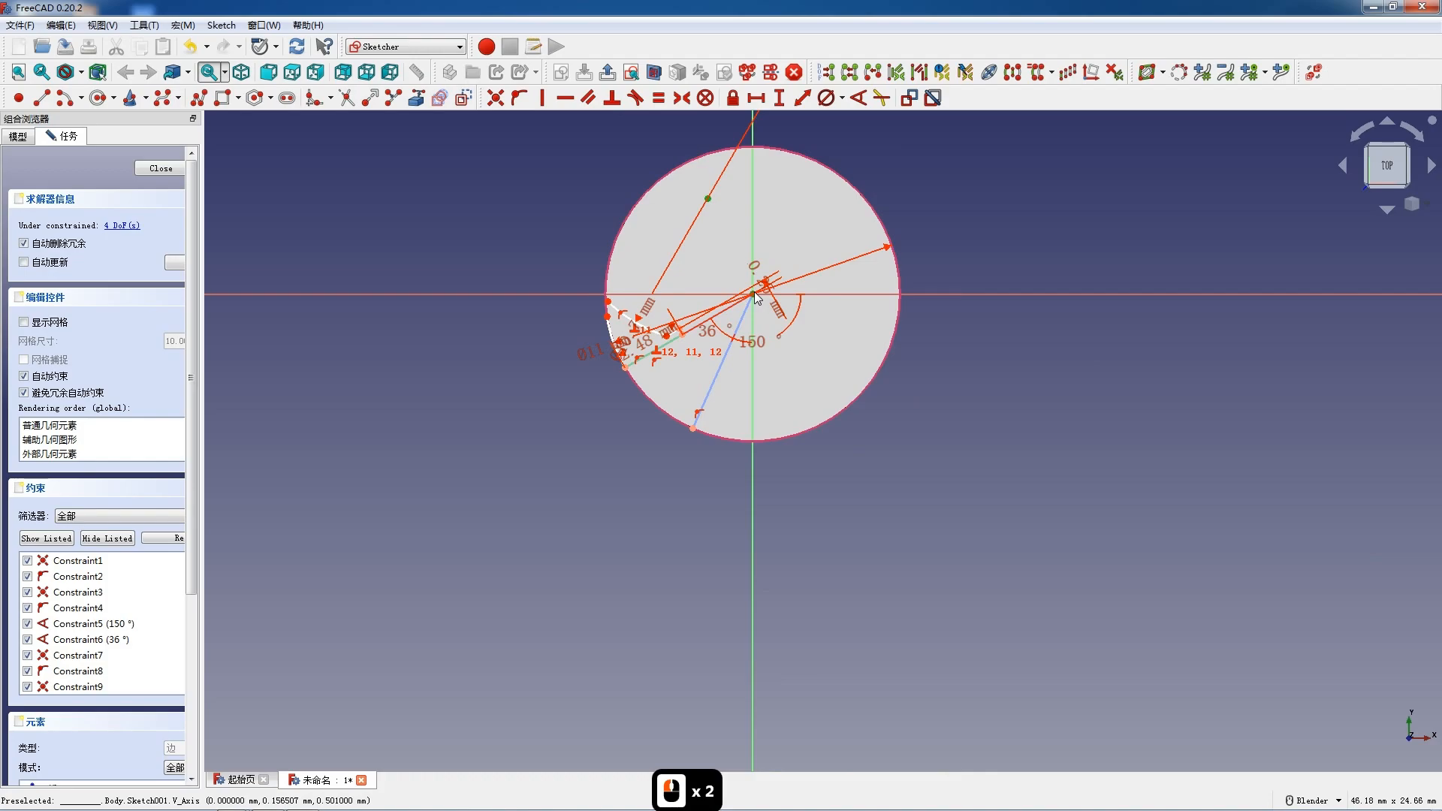
pyautogui.press('c')
pyautogui.scroll(7, 691, 344)
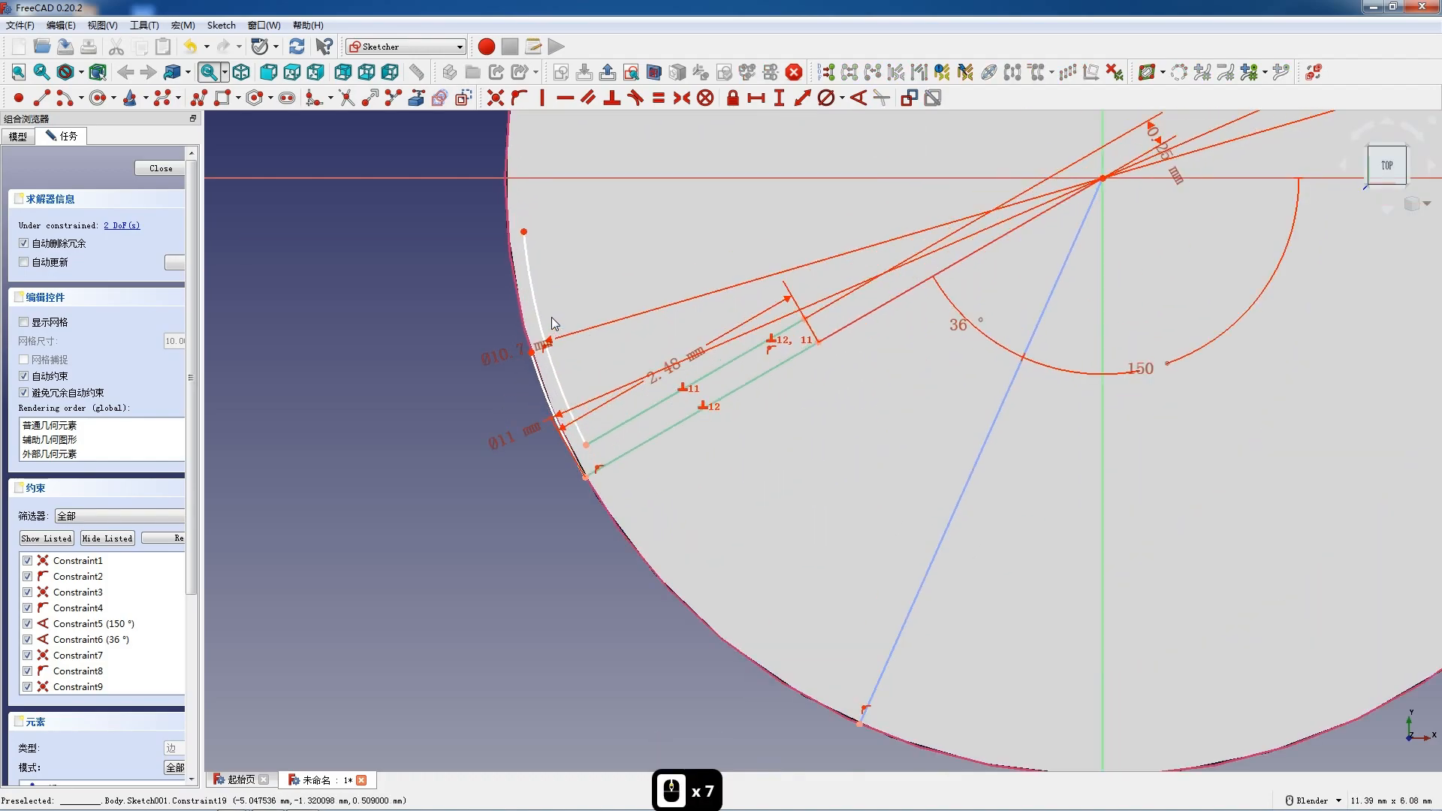
# - Adjust the free ends of the two arcs so they sit side by side near the rim
pyautogui.moveTo(539, 313); pyautogui.dragTo(564, 306)
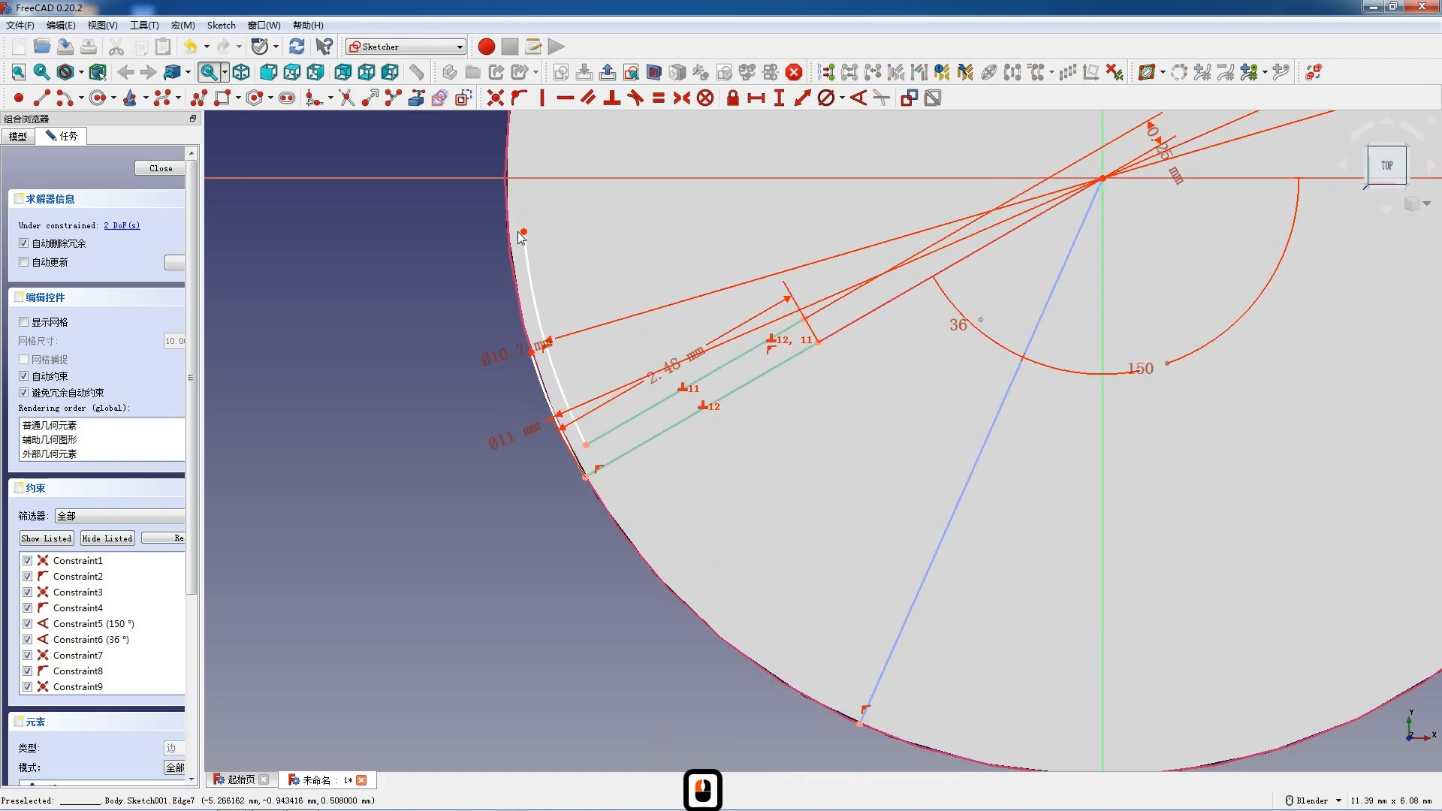
pyautogui.moveTo(532, 353); pyautogui.dragTo(525, 260)
pyautogui.scroll(2, 511, 253)
# - Join the free ends of the two arcs with a short line and pull that end down along the rim to shorten the arcs
pyautogui.click(42, 98)
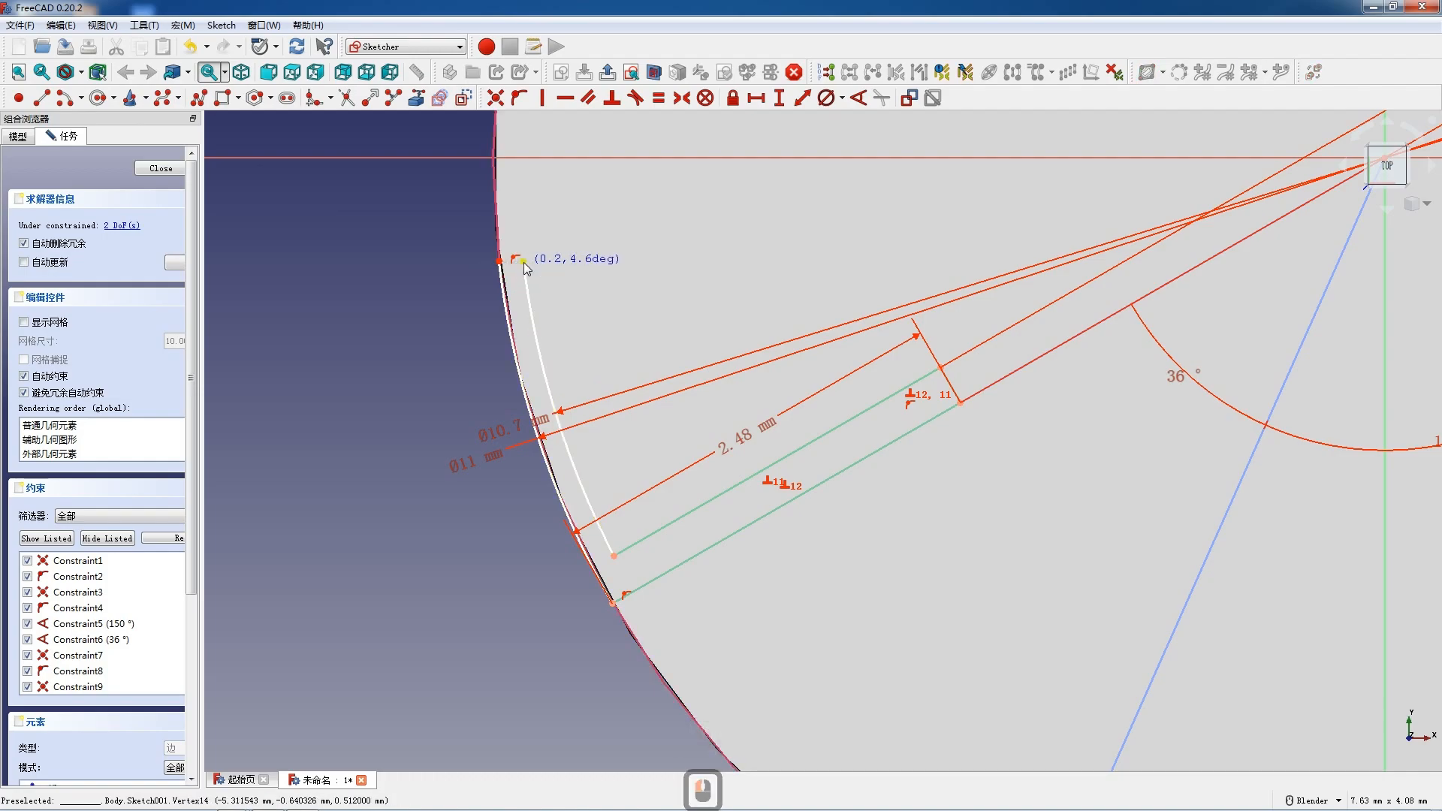
pyautogui.press('Escape')
pyautogui.moveTo(518, 262); pyautogui.dragTo(541, 353)
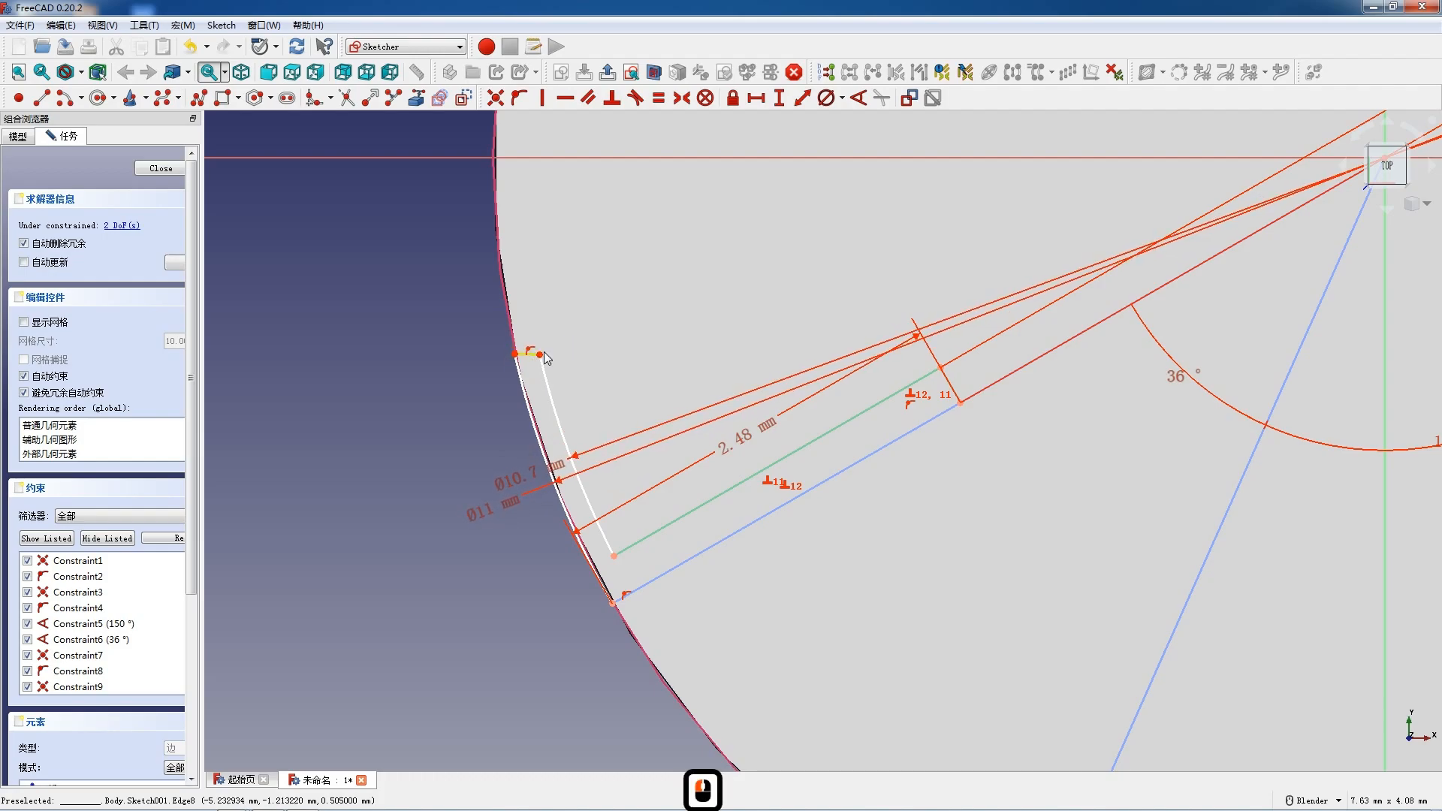
# - Delete the short line joining the free ends of the two arcs
pyautogui.scroll(3, 544, 352)
pyautogui.scroll(-4, 504, 366)
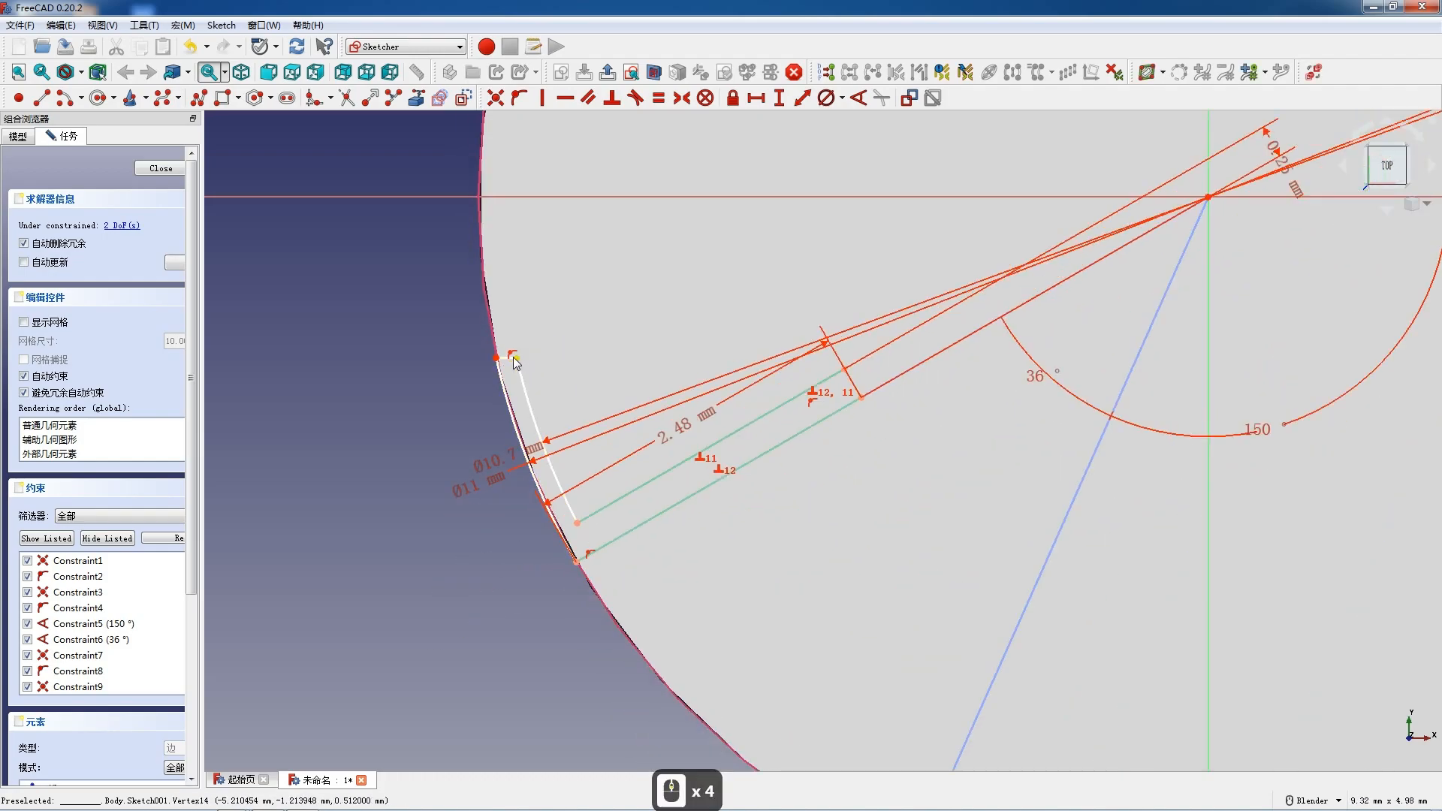
pyautogui.scroll(4, 505, 365)
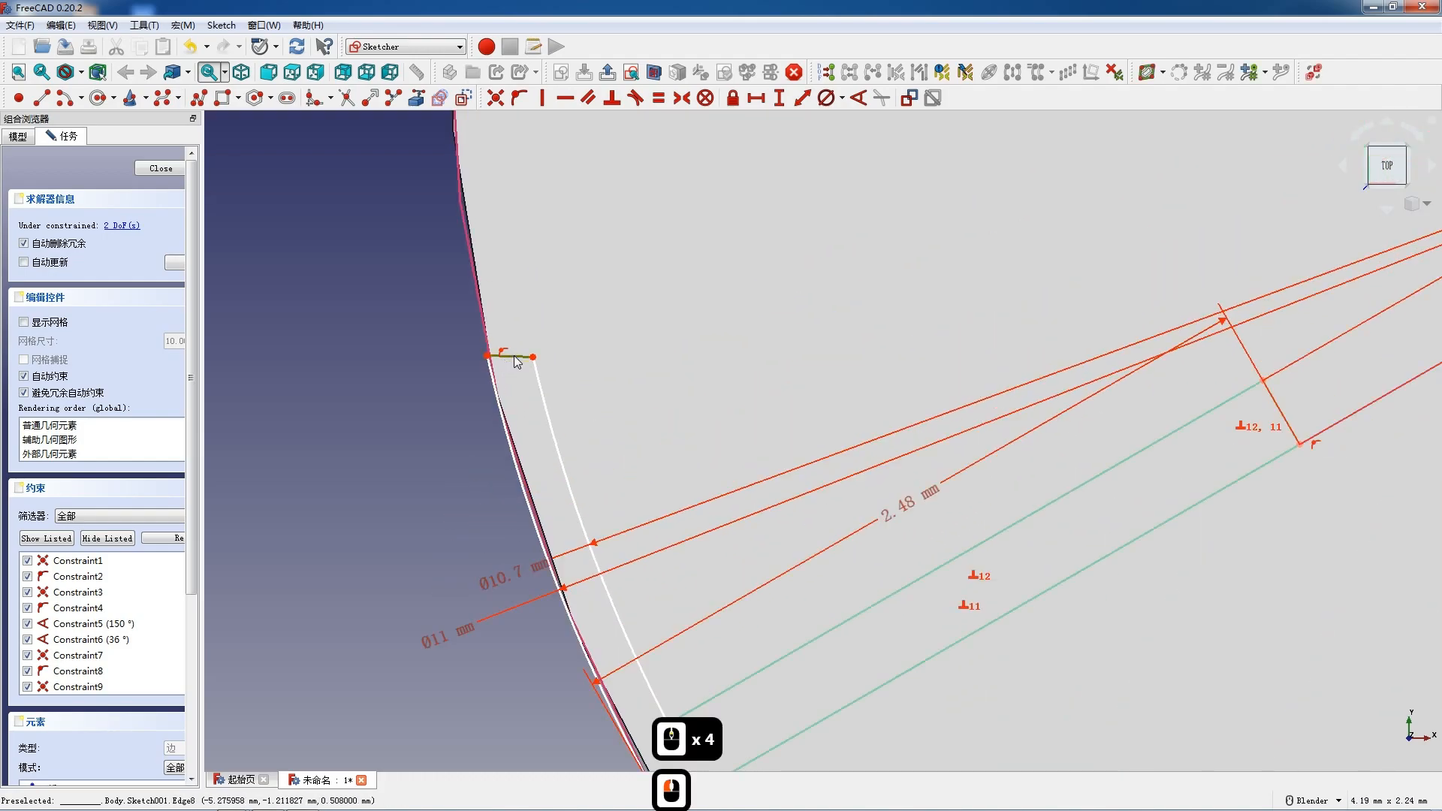
pyautogui.click(518, 356)
pyautogui.press('Delete')
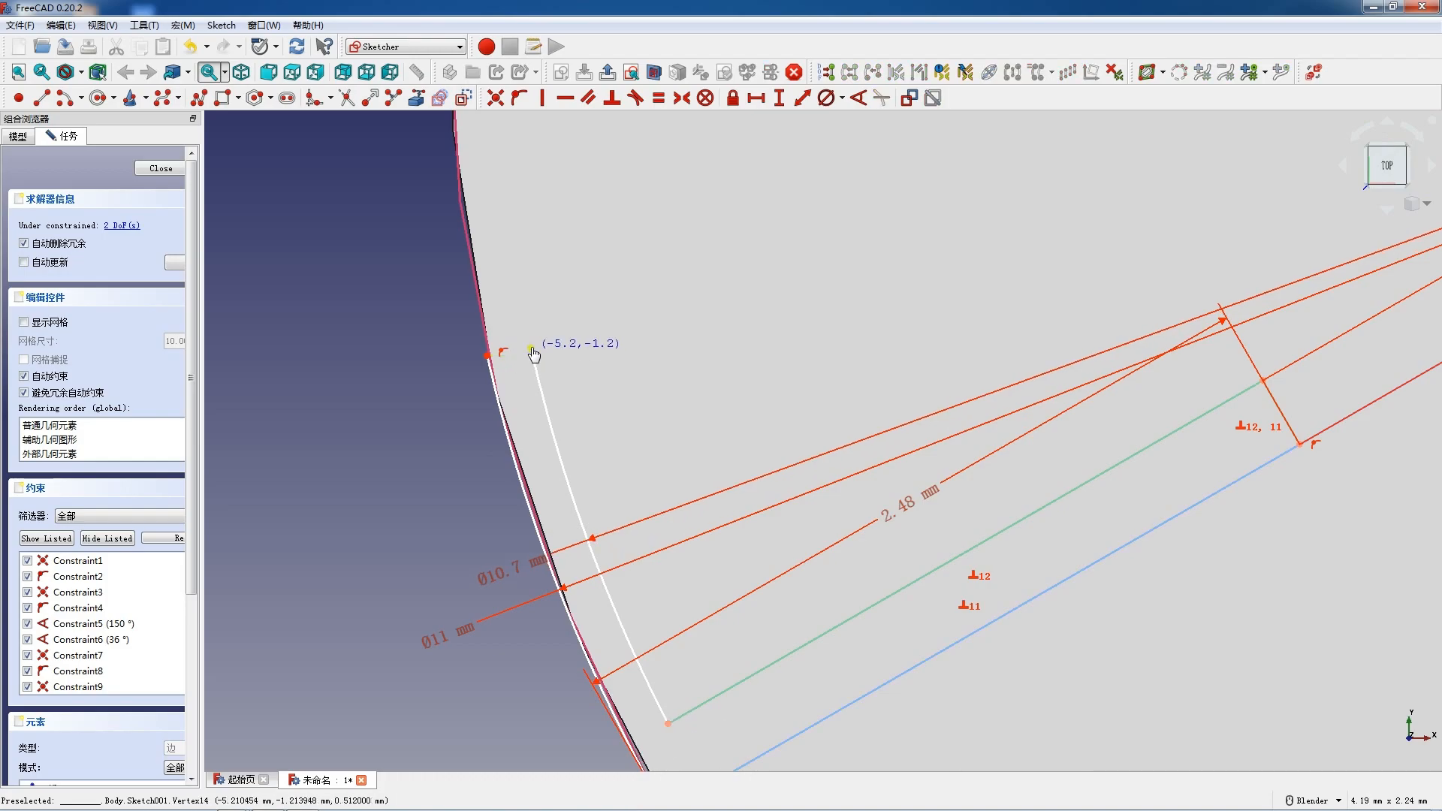
# - Draw a line from the free end of the 11 mm arc to the sketch origin
pyautogui.click(42, 98)
pyautogui.click(44, 104)
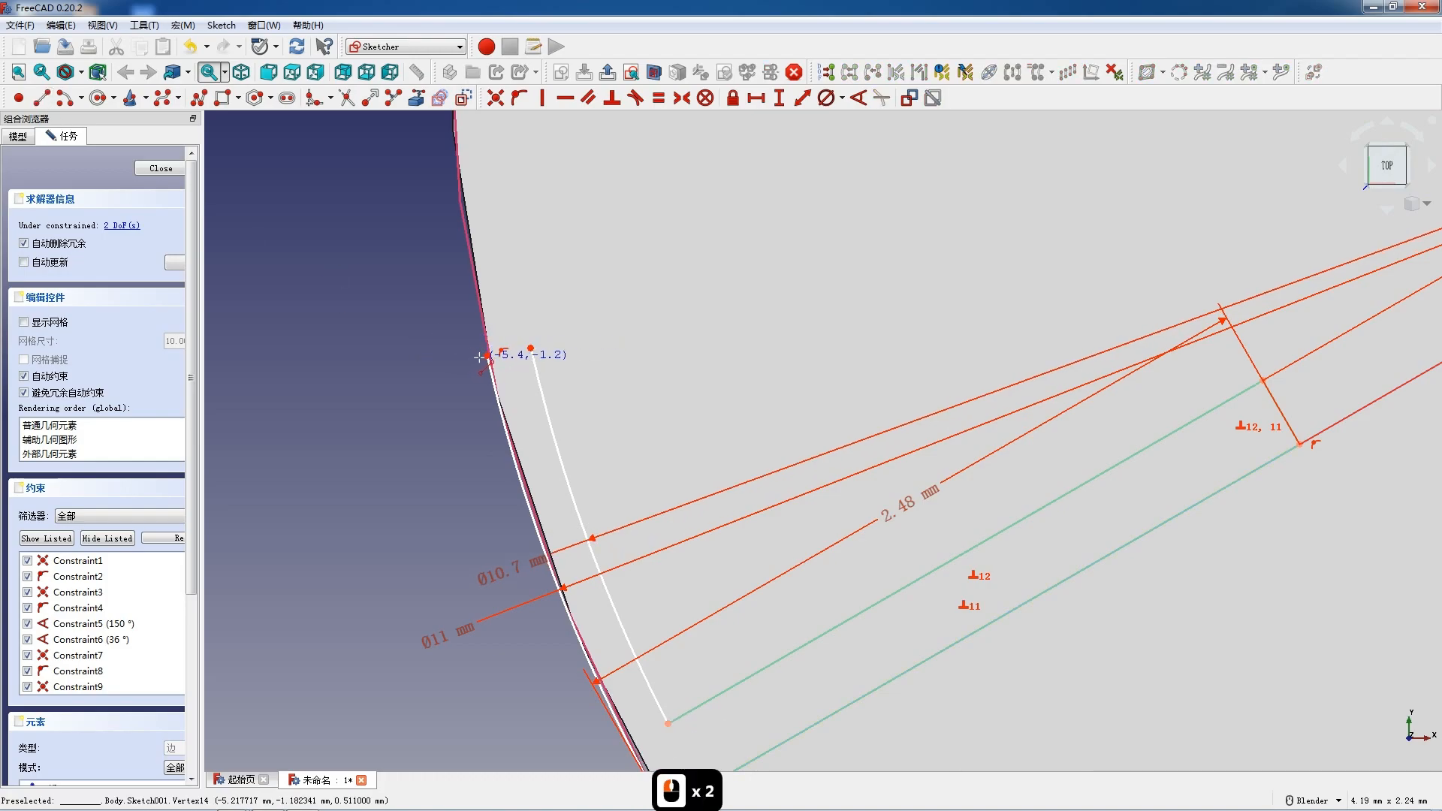
pyautogui.click(484, 356)
pyautogui.scroll(-6, 488, 359)
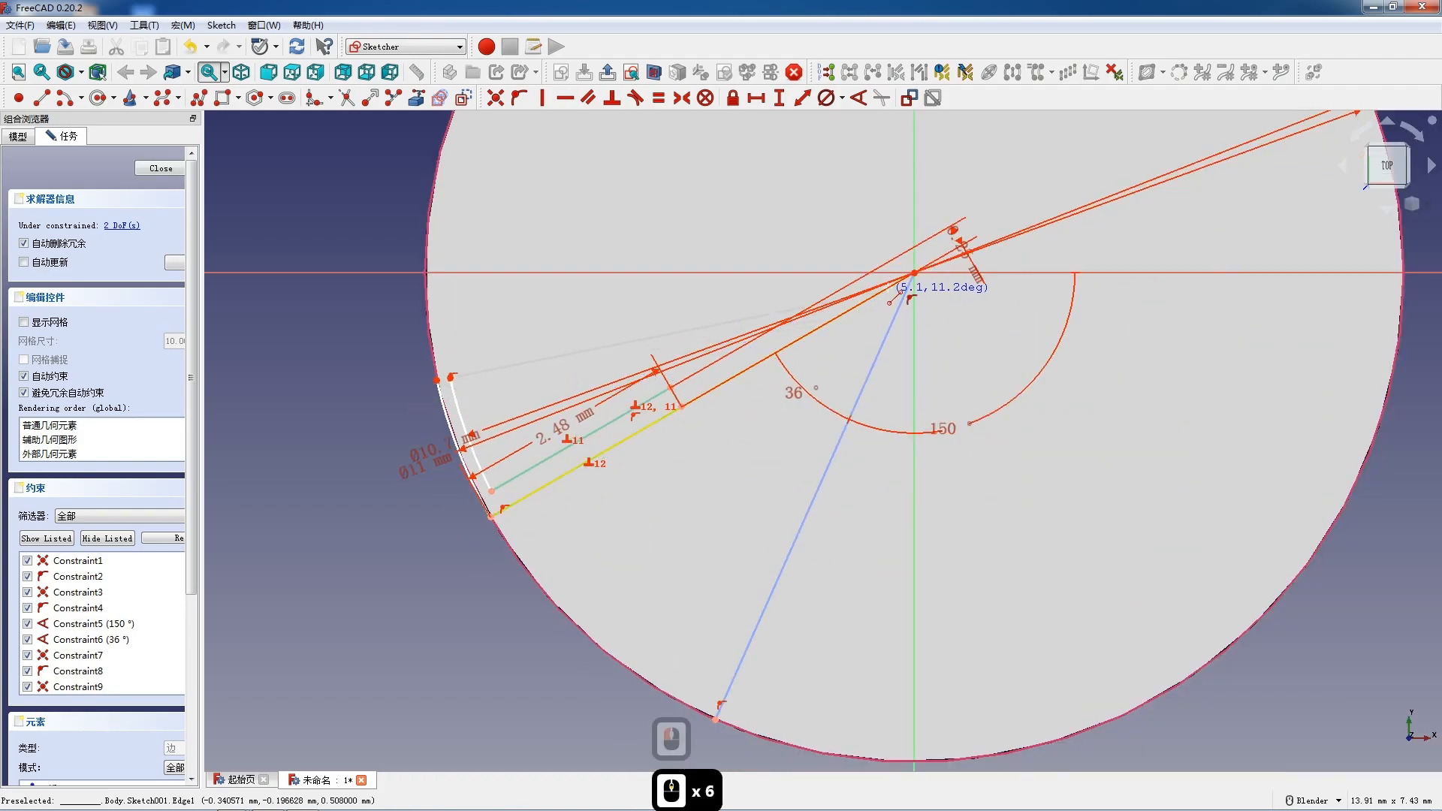
pyautogui.press('Escape')
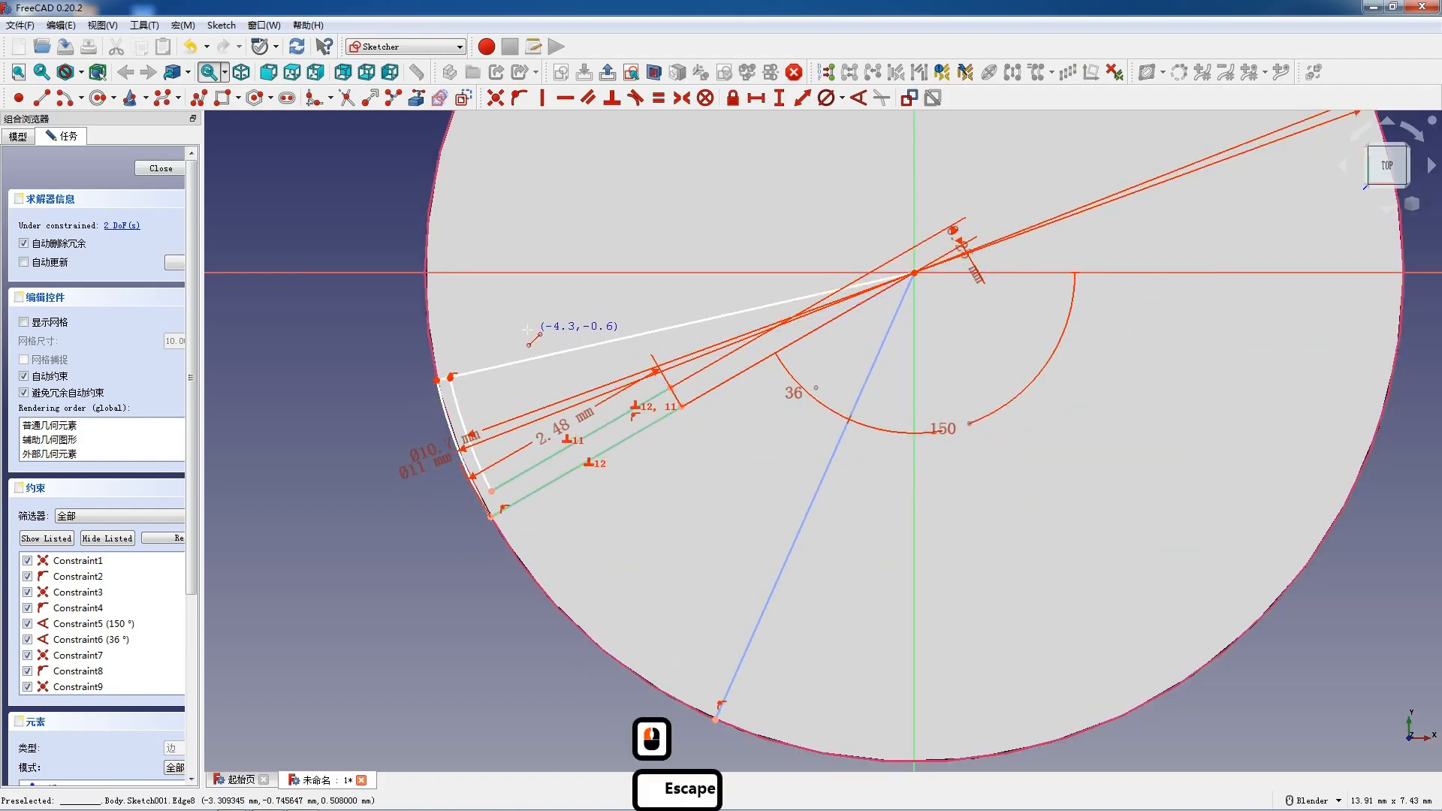
# - Constrain the free end of the 10.7 mm arc to lie on the radial line through the sketch origin
pyautogui.scroll(3, 471, 327)
pyautogui.moveTo(488, 398); pyautogui.dragTo(486, 376)
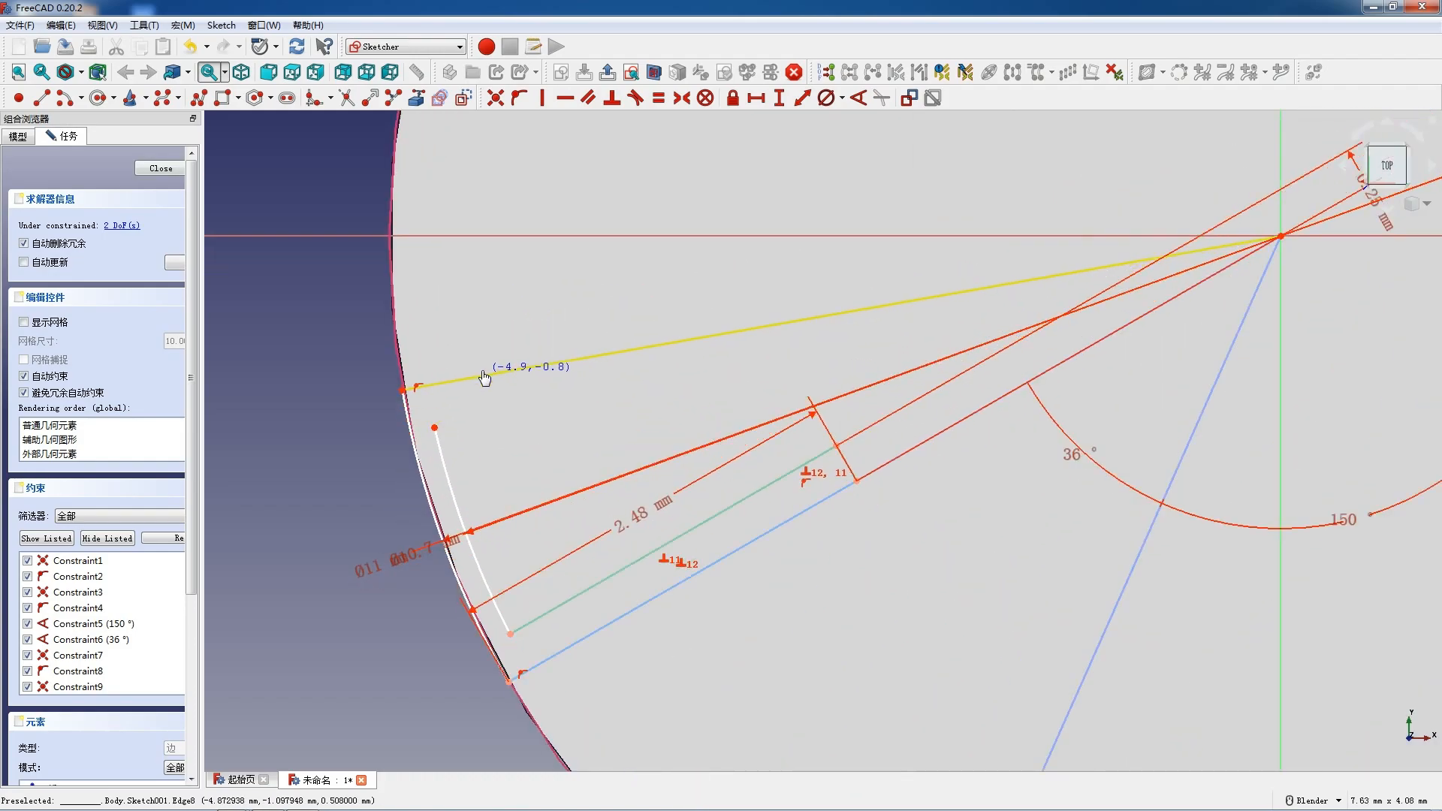
pyautogui.click(455, 383)
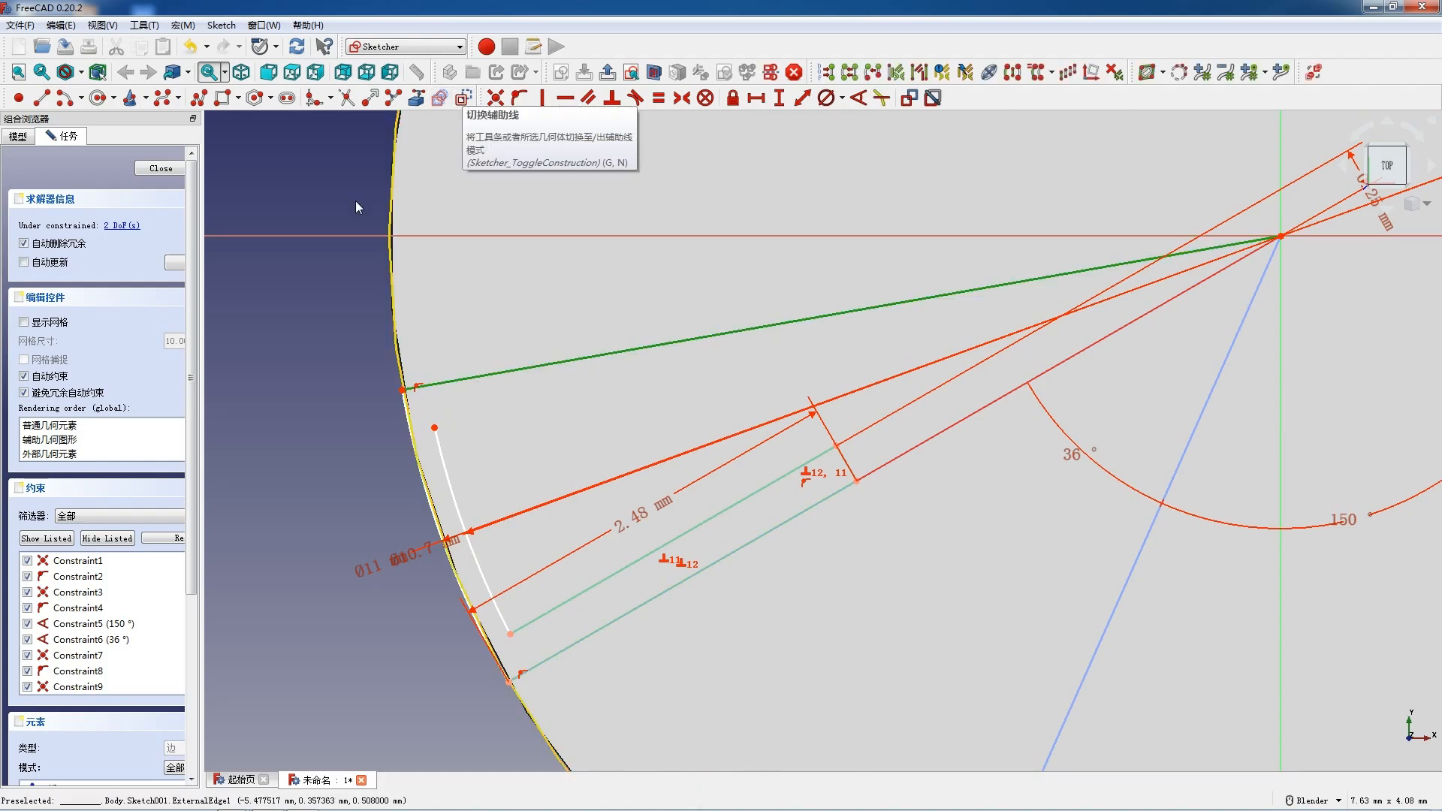
pyautogui.click(378, 291)
pyautogui.click(434, 428)
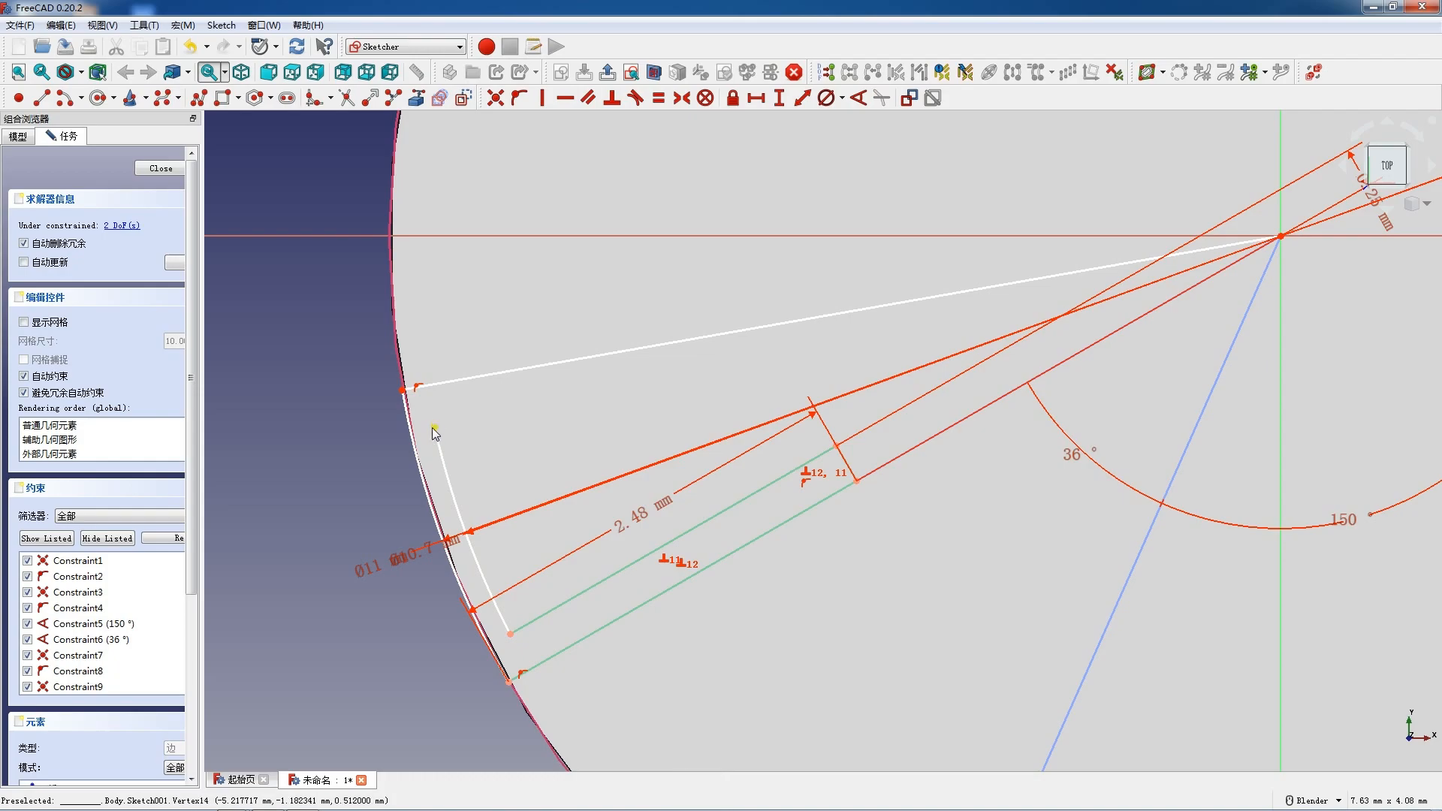
pyautogui.click(438, 388)
pyautogui.press('o')
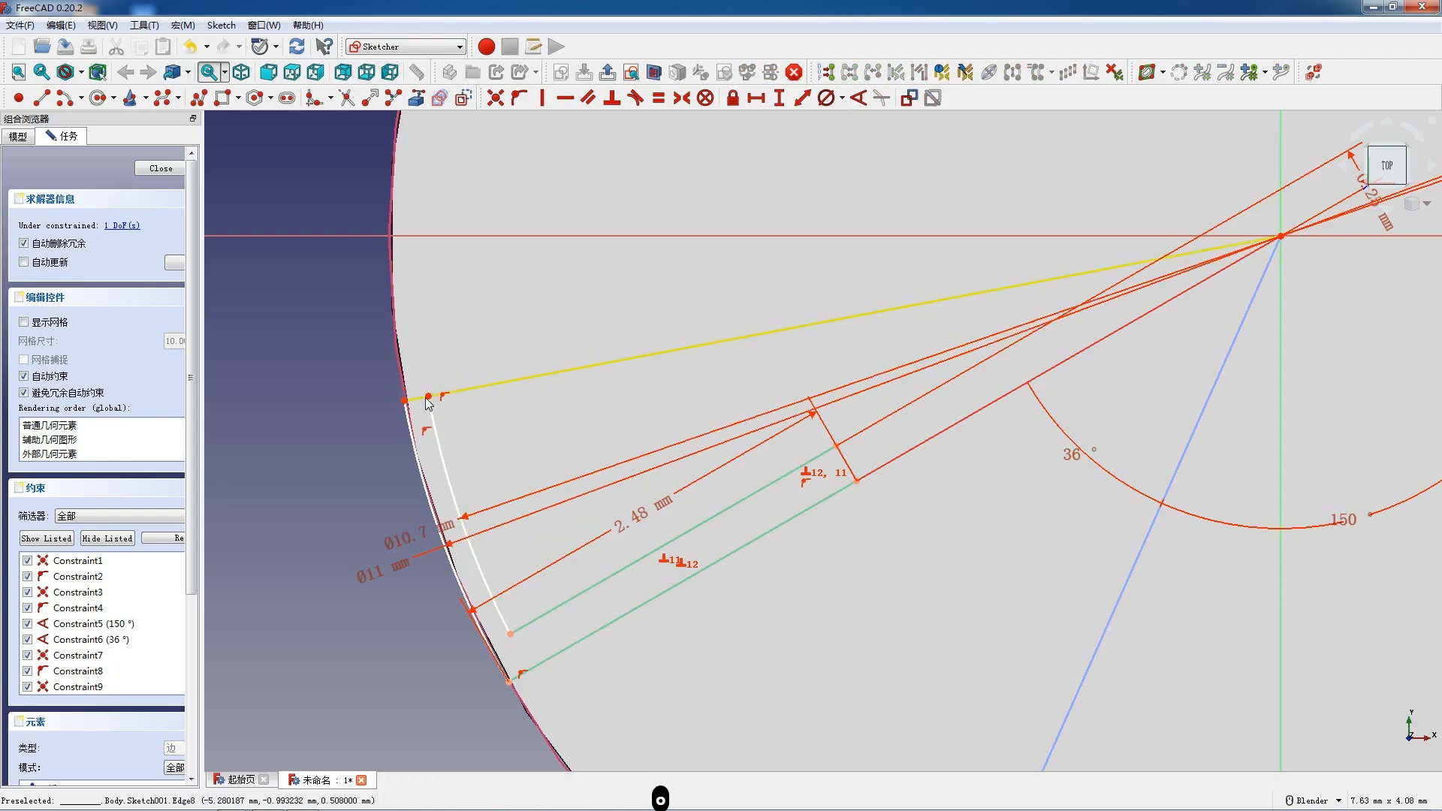
# - Set a 15° angle between the radial line and the profile's long outer edge, and turn the radial line into construction geometry
pyautogui.click(563, 444)
pyautogui.press('F12')
pyautogui.click(651, 342)
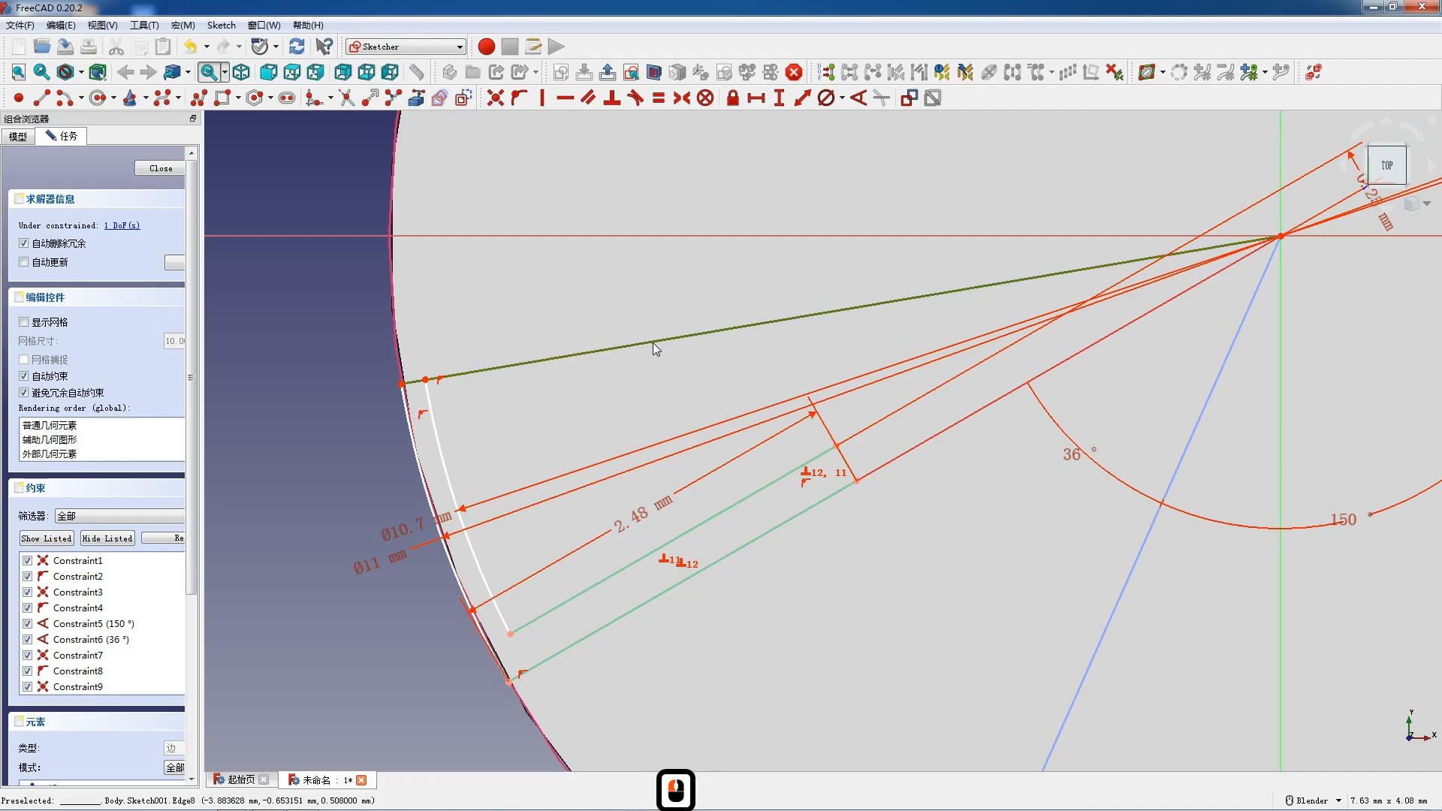
pyautogui.click(759, 524)
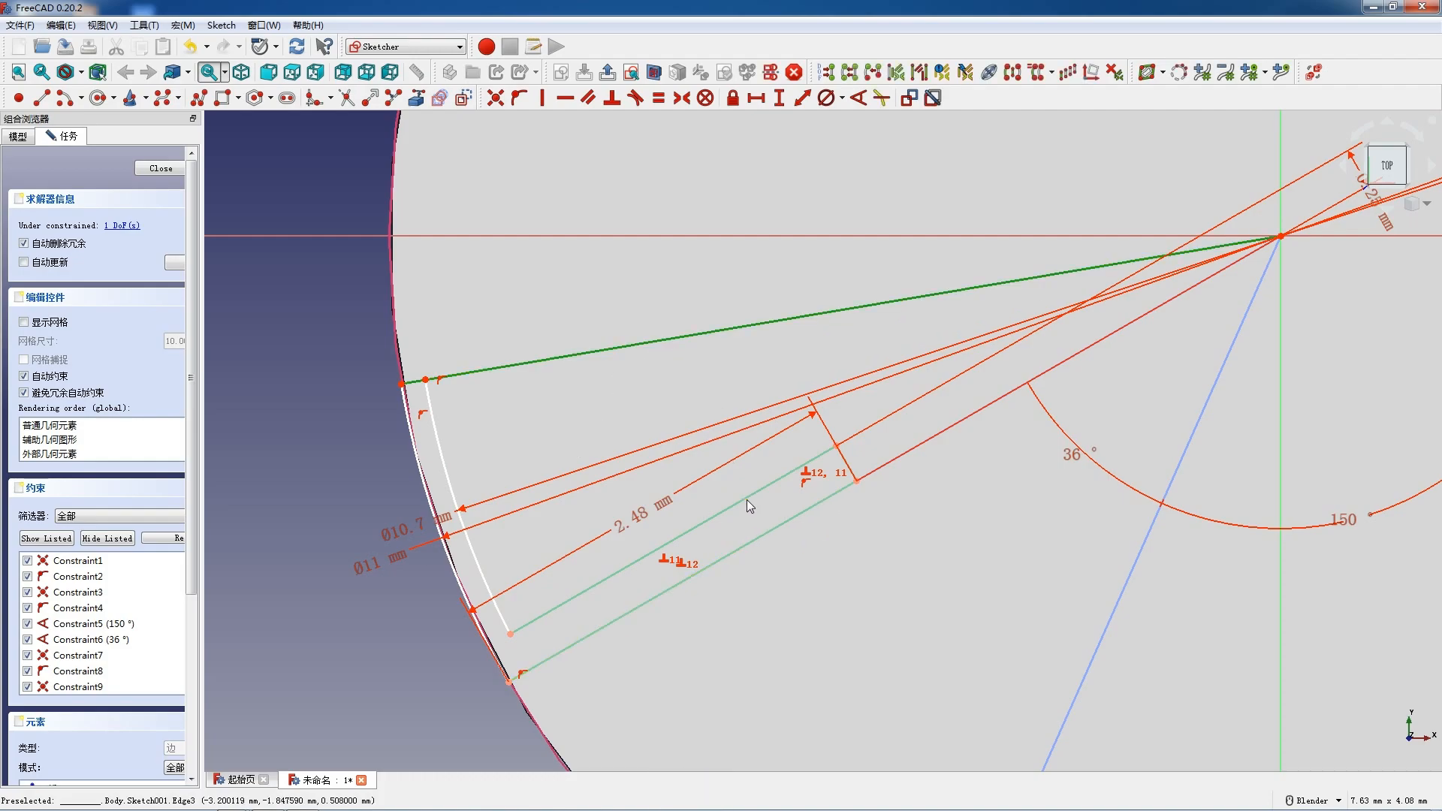
pyautogui.click(761, 537)
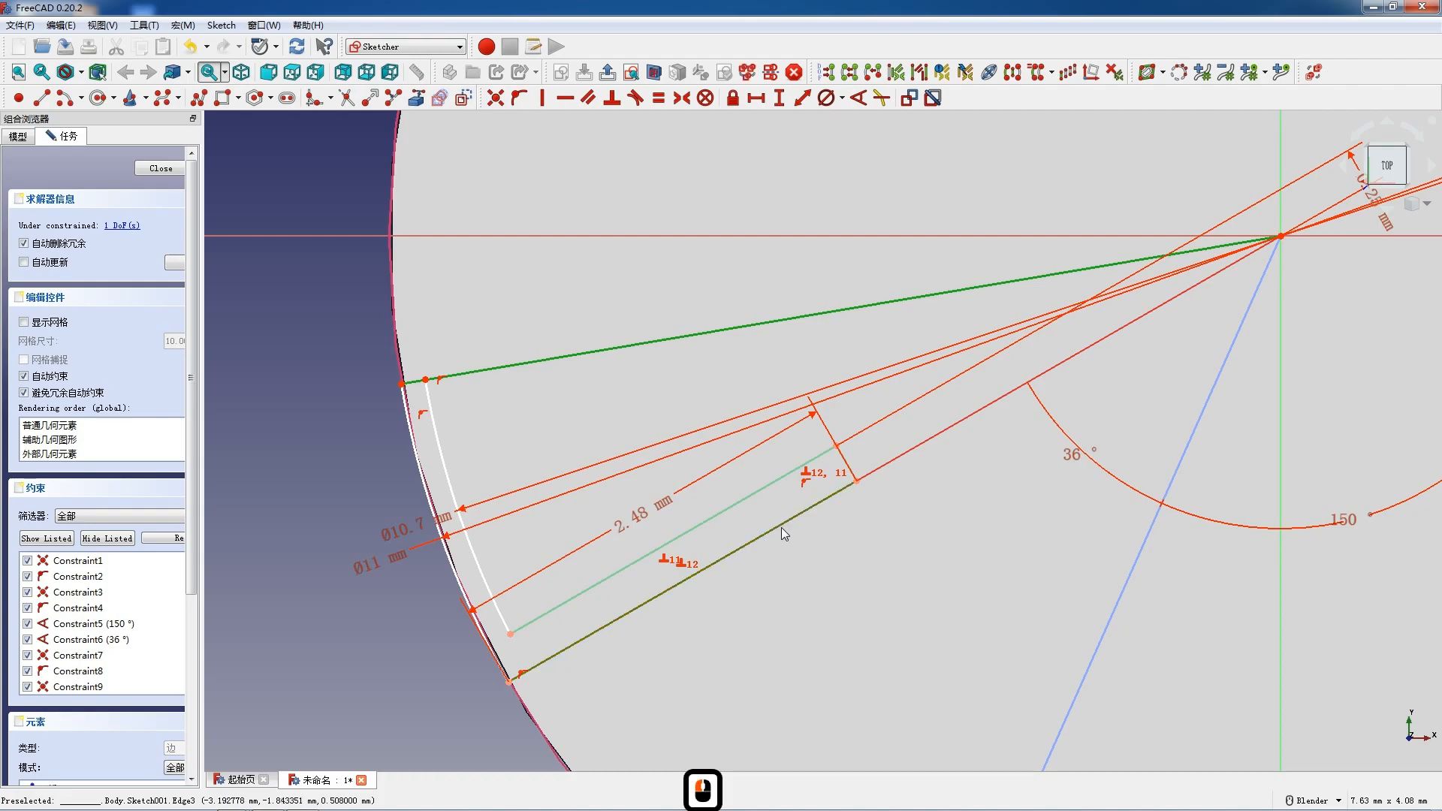
pyautogui.click(858, 98)
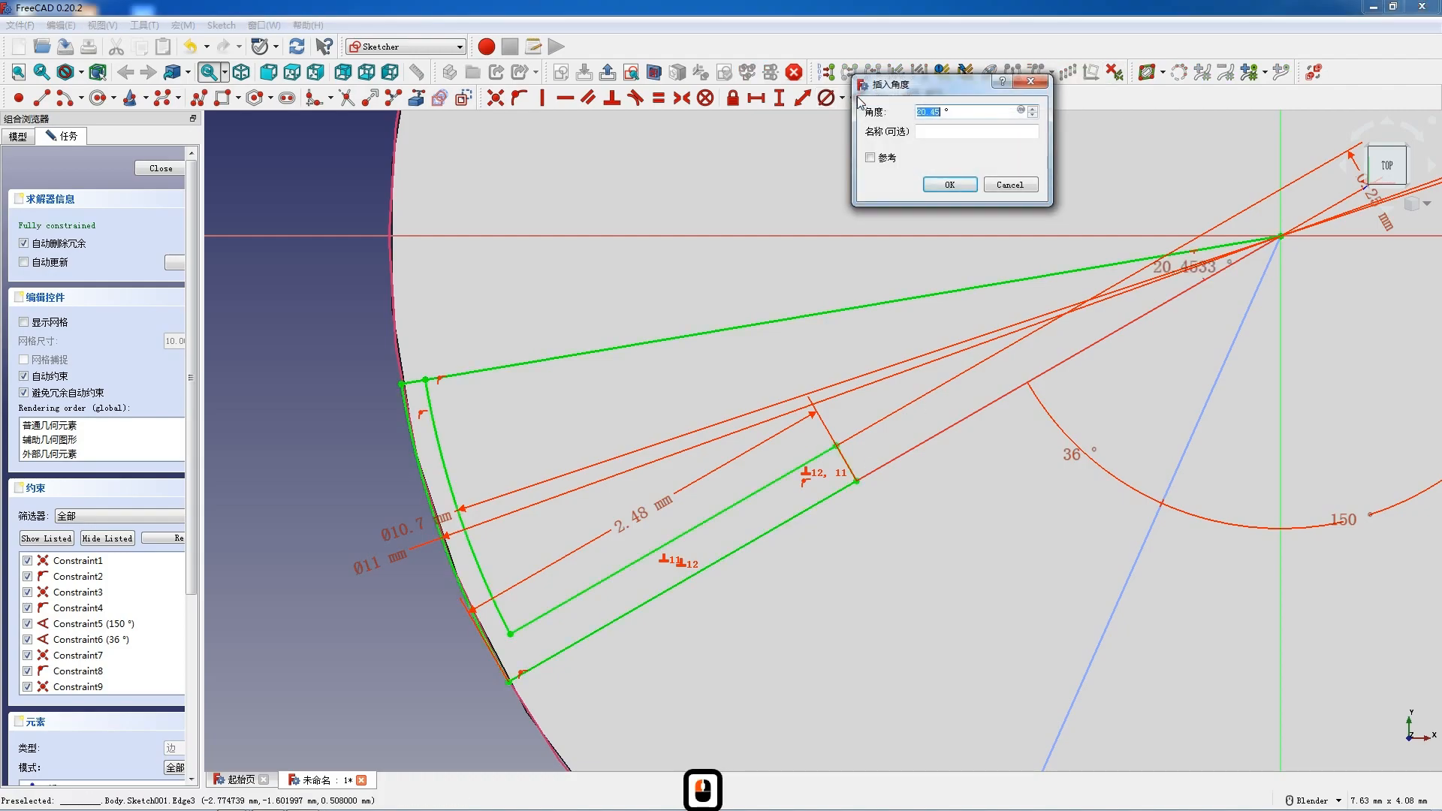
pyautogui.write('15')
pyautogui.press('Return')
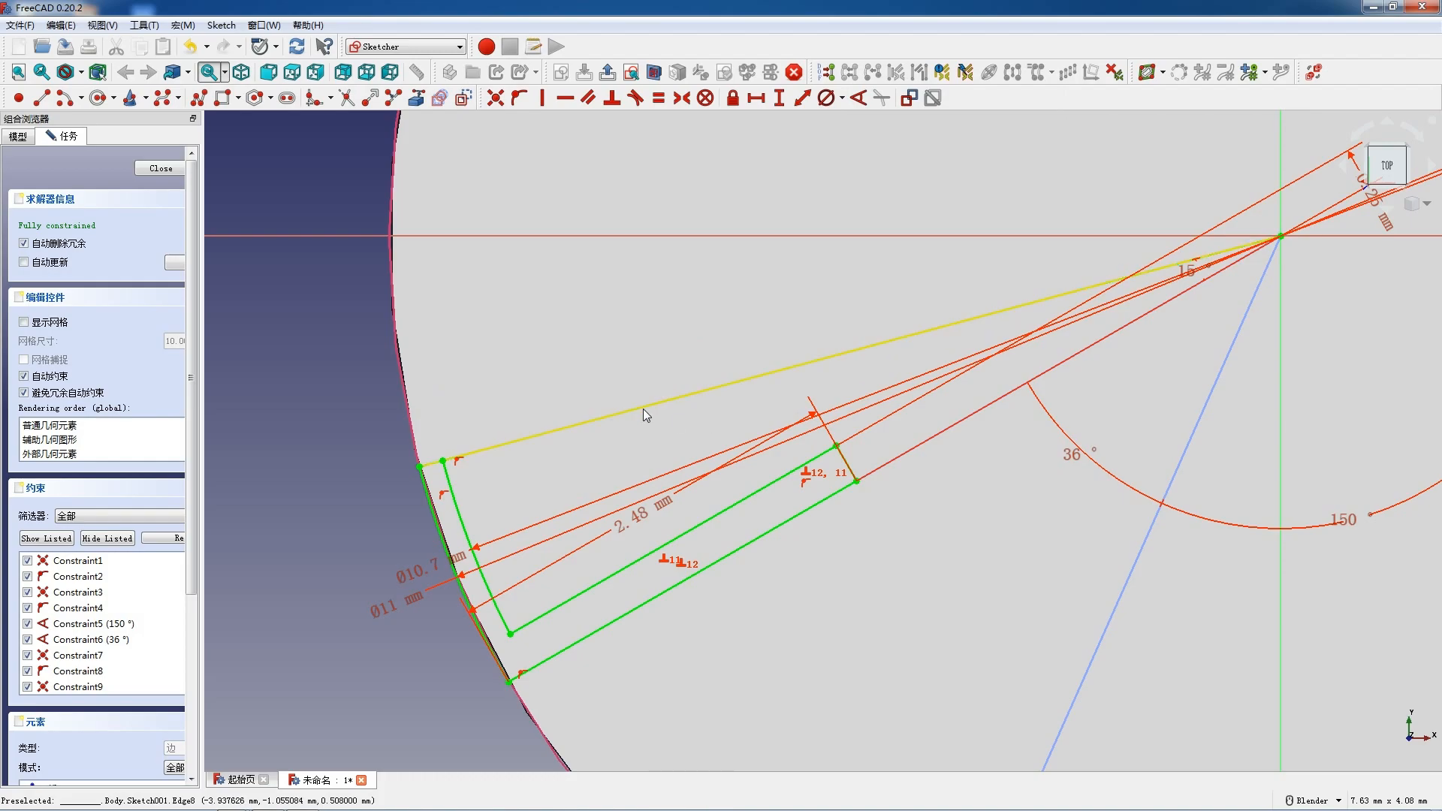
pyautogui.click(592, 287)
pyautogui.click(520, 181)
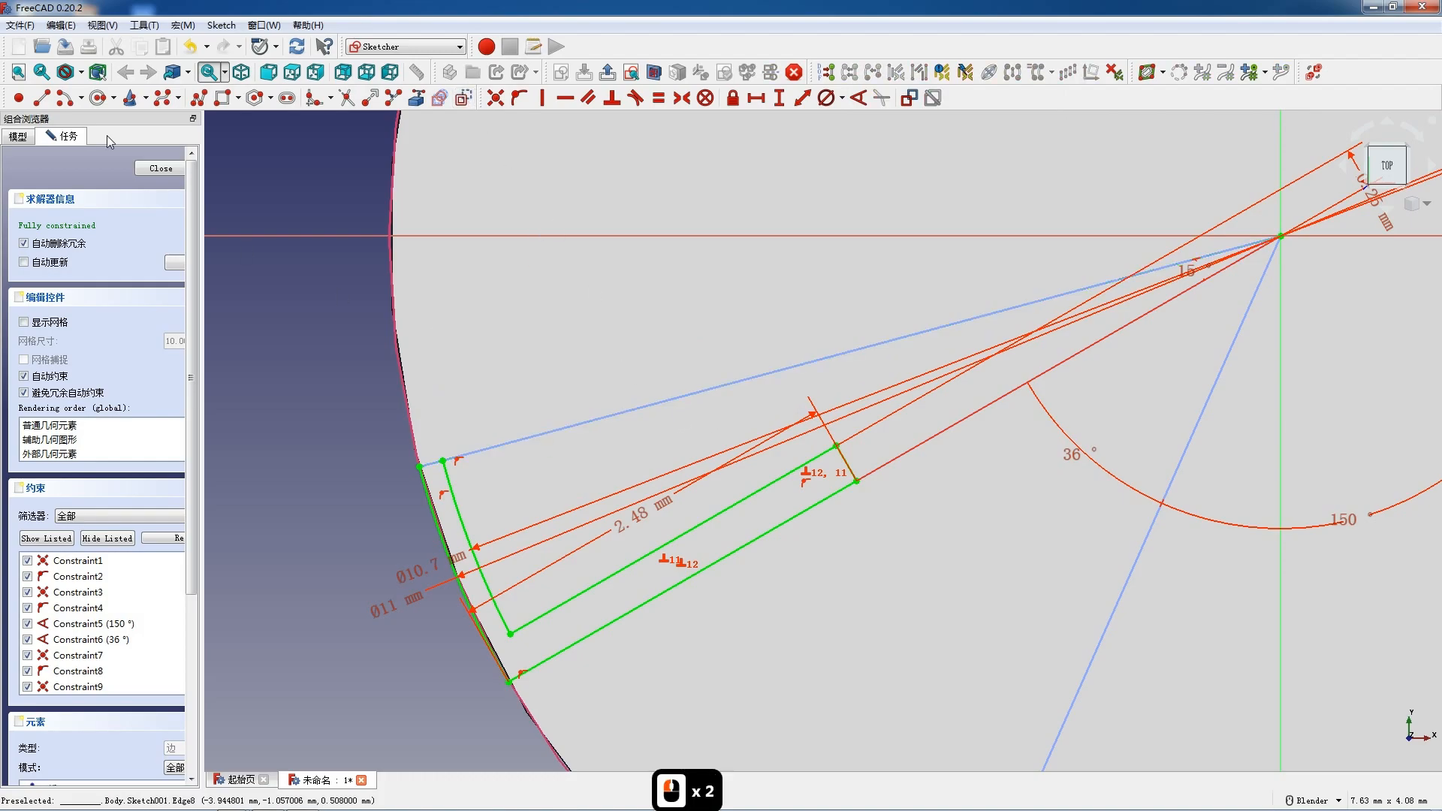
pyautogui.click(42, 98)
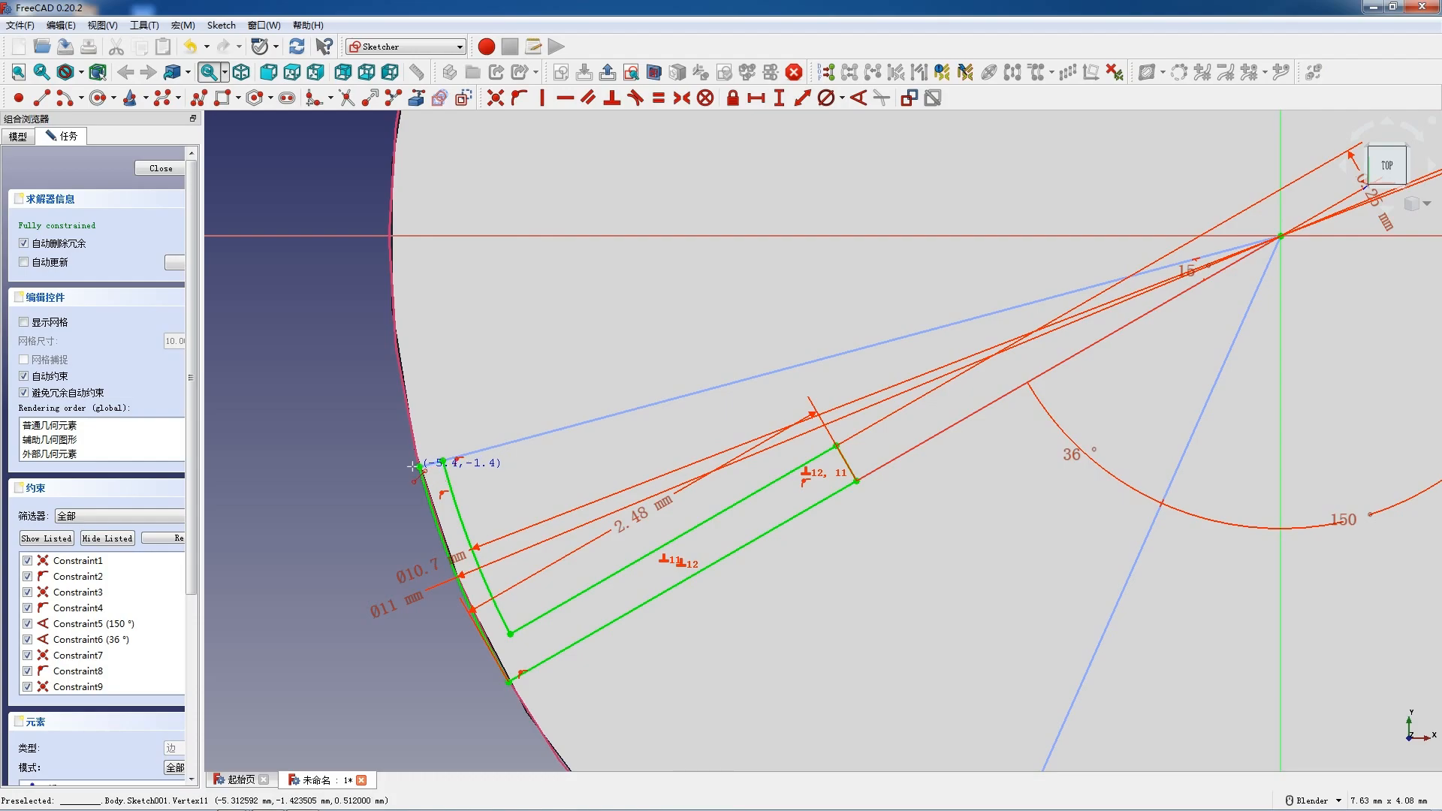
pyautogui.scroll(-1, 494, 366)
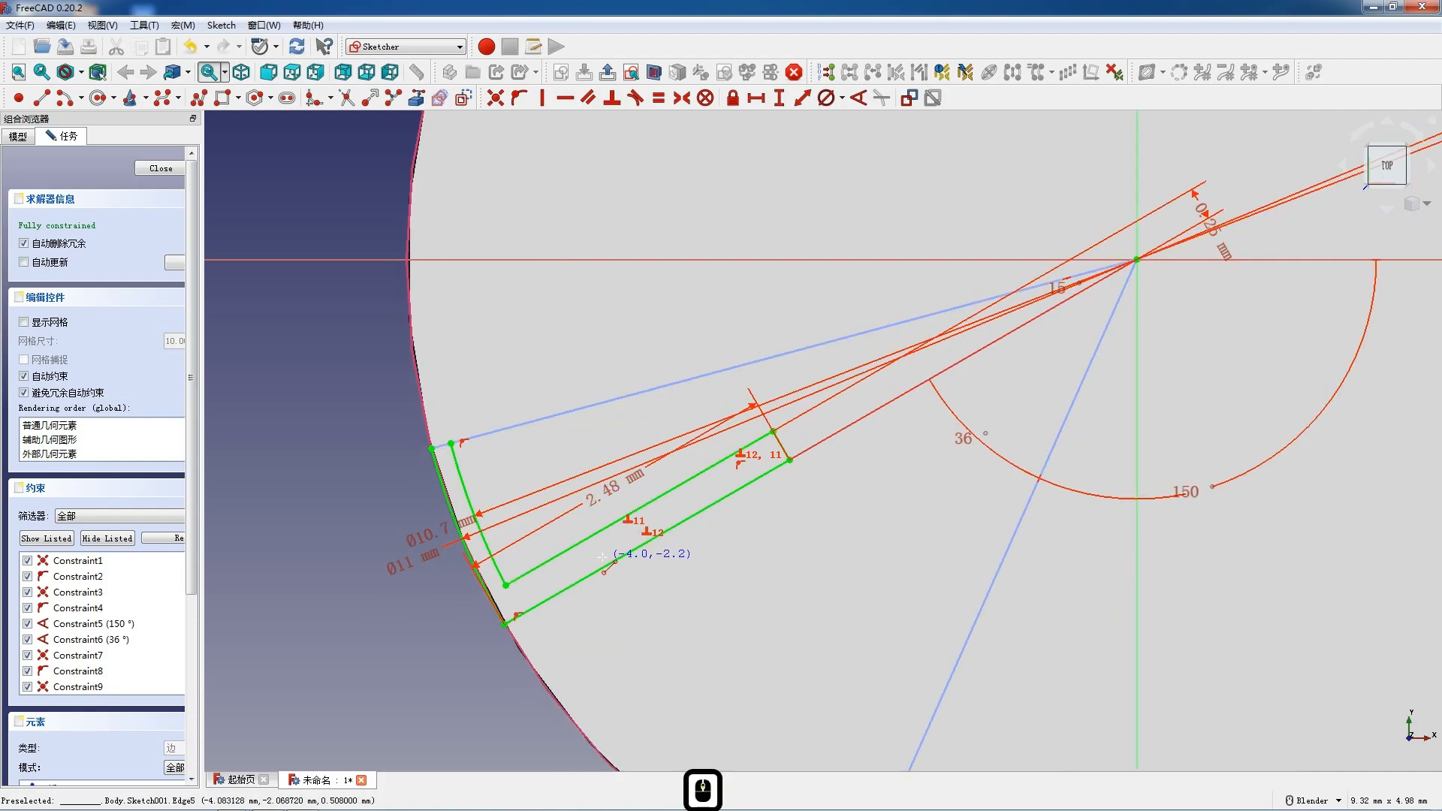
pyautogui.scroll(2, 580, 497)
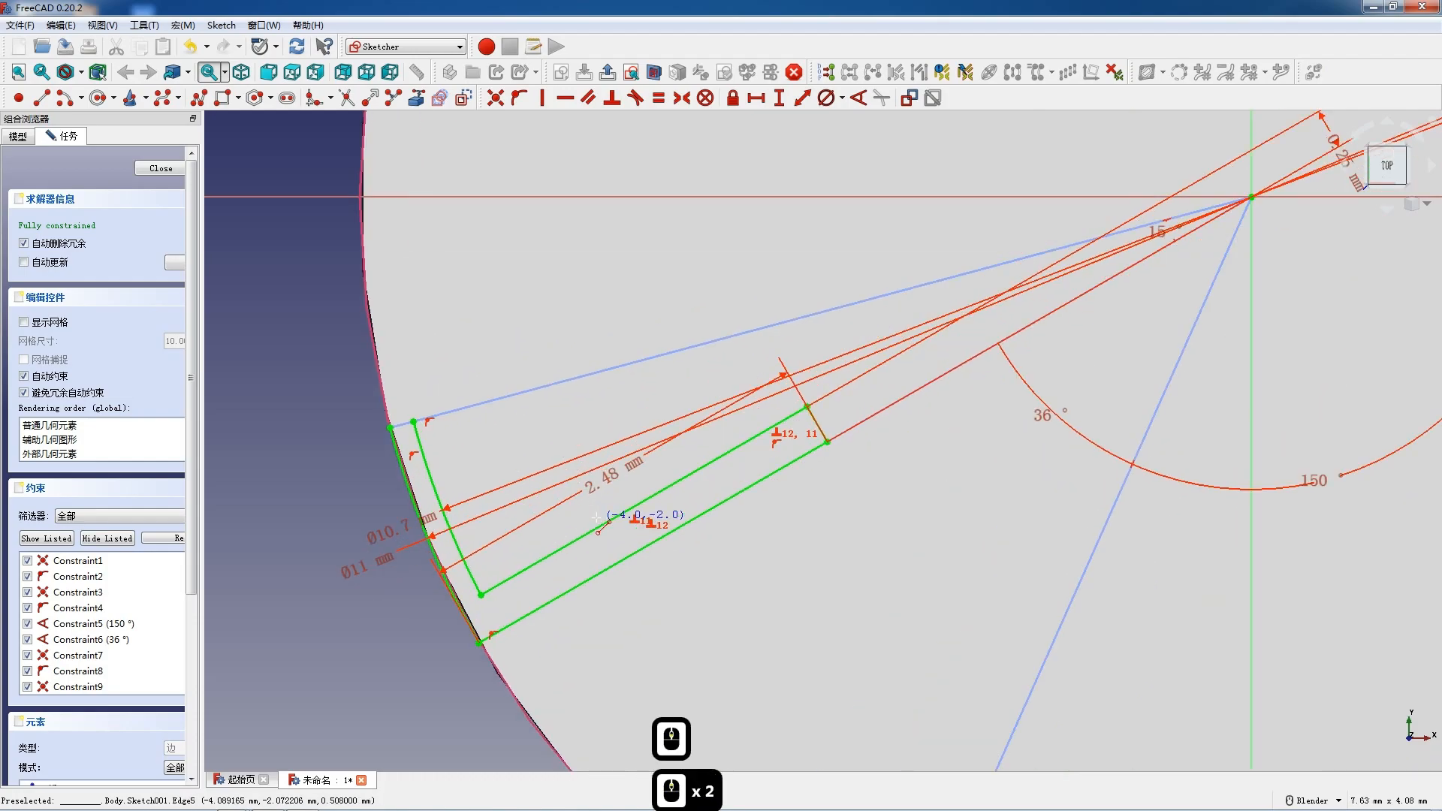
pyautogui.press('Escape')
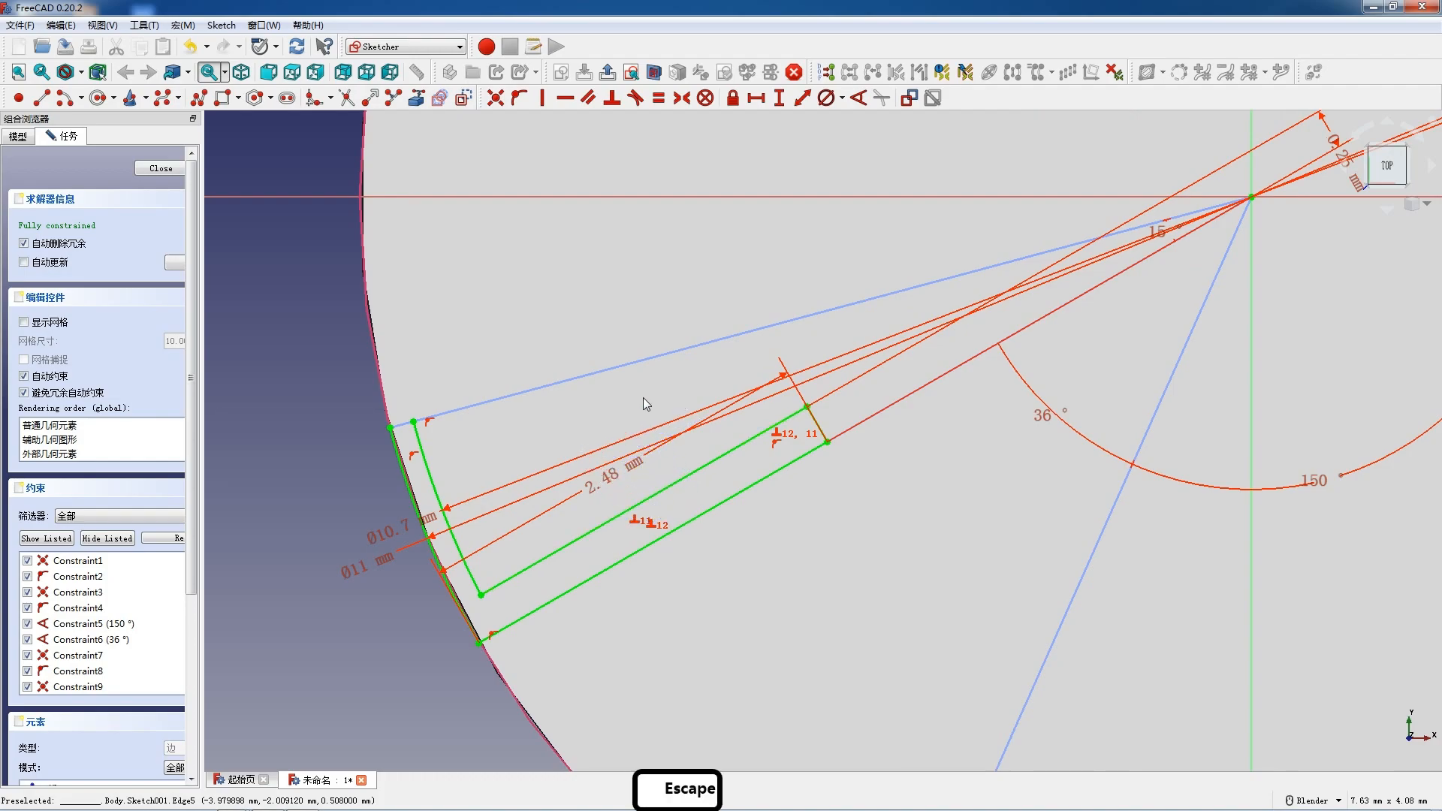
# - Change the angle between the radial construction line and the profile's long edge to 20°
pyautogui.scroll(-3, 658, 387)
pyautogui.scroll(4, 991, 315)
pyautogui.doubleClick(852, 309)
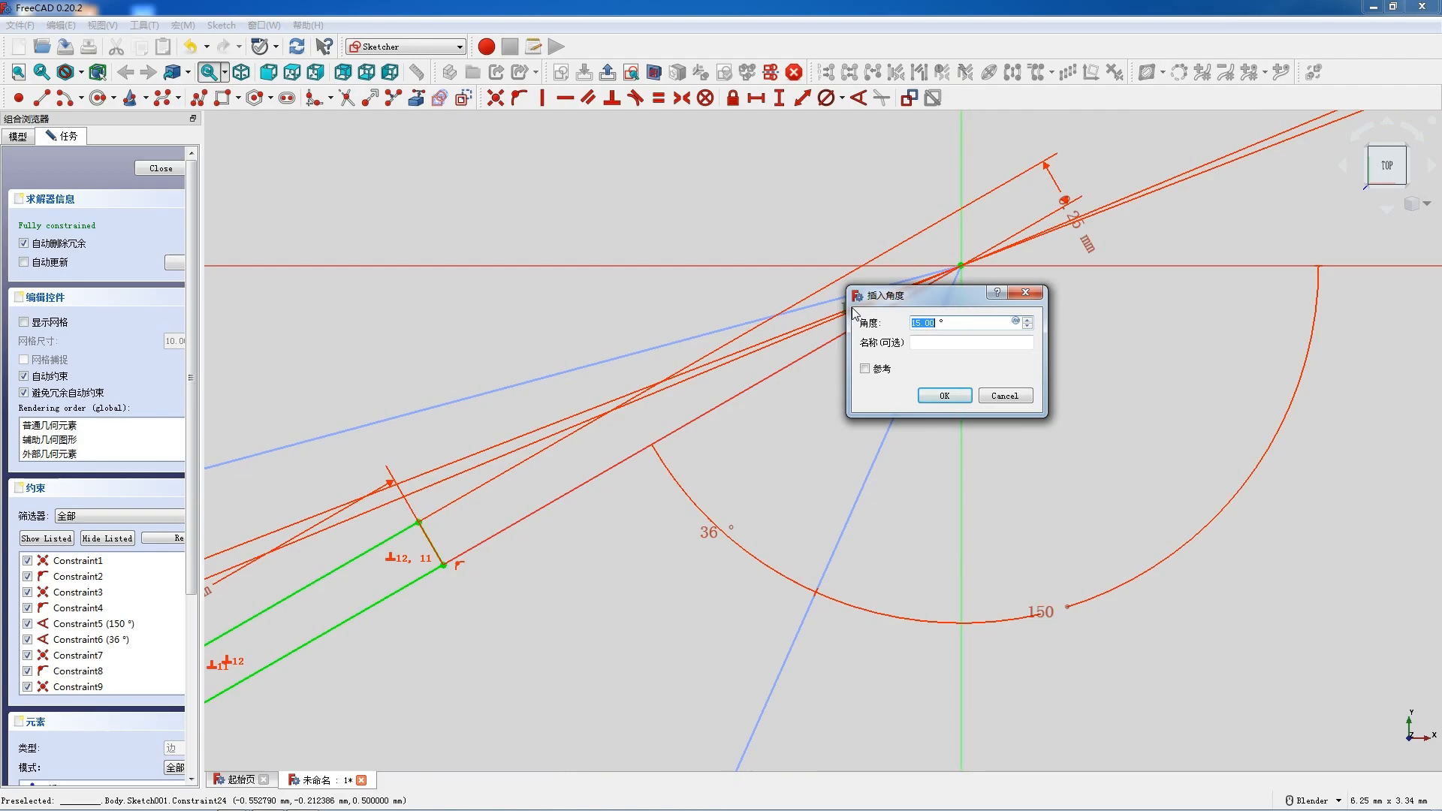
pyautogui.tripleClick(858, 314)
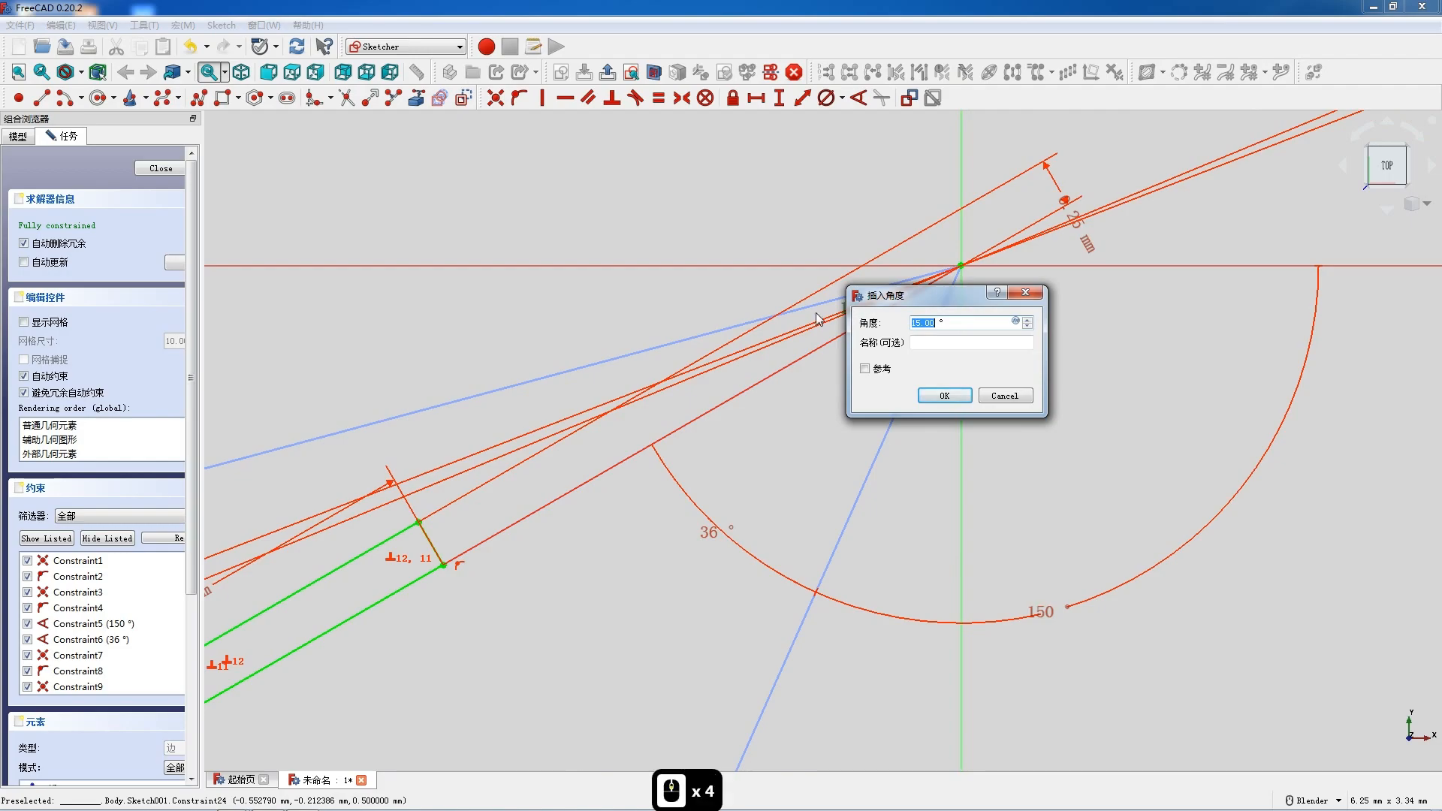
pyautogui.write('20')
pyautogui.press('Return')
# - Close the profile with a short line joining the free ends of the 11 mm and 10.7 mm arcs
pyautogui.scroll(4, 873, 355)
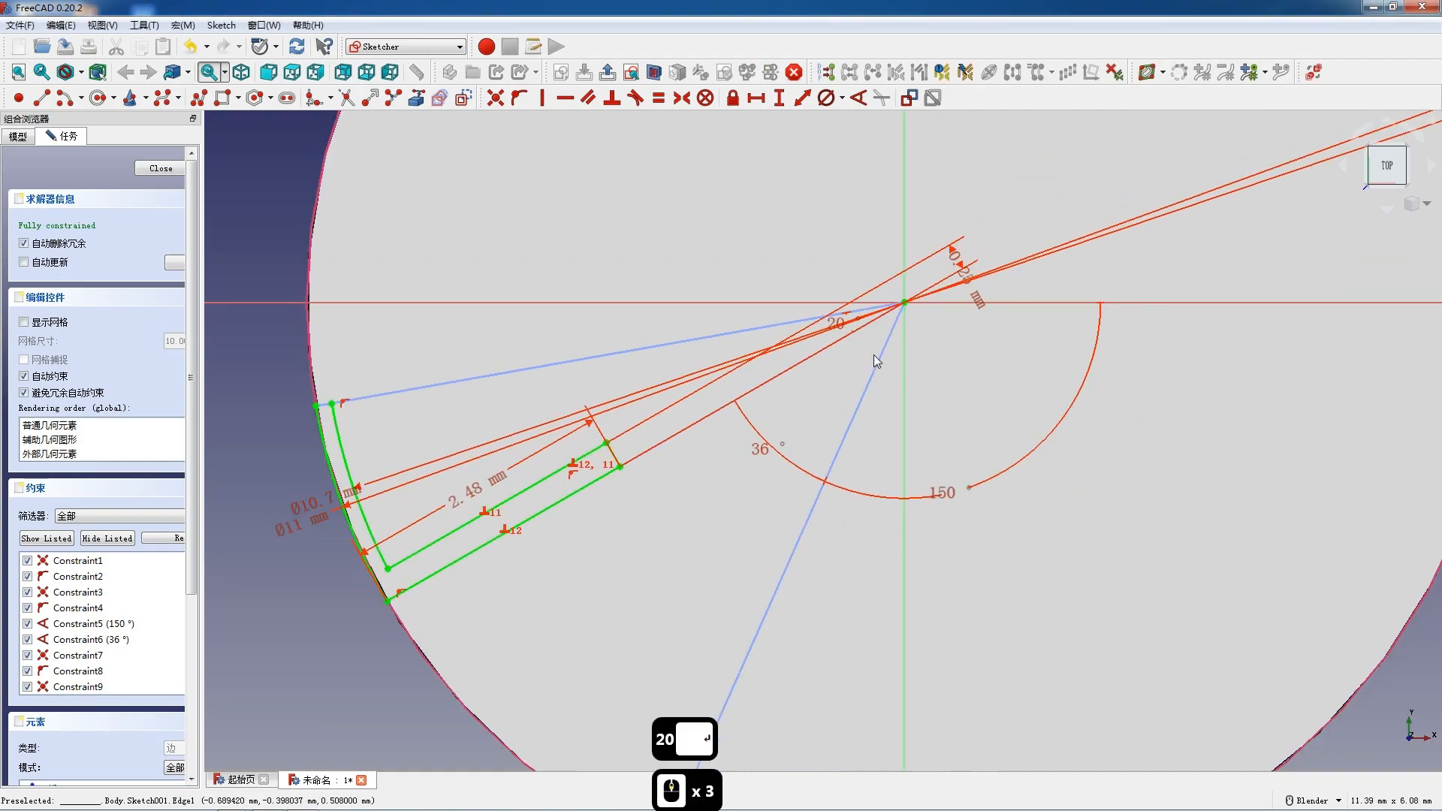
pyautogui.scroll(4, 440, 390)
pyautogui.scroll(2, 442, 394)
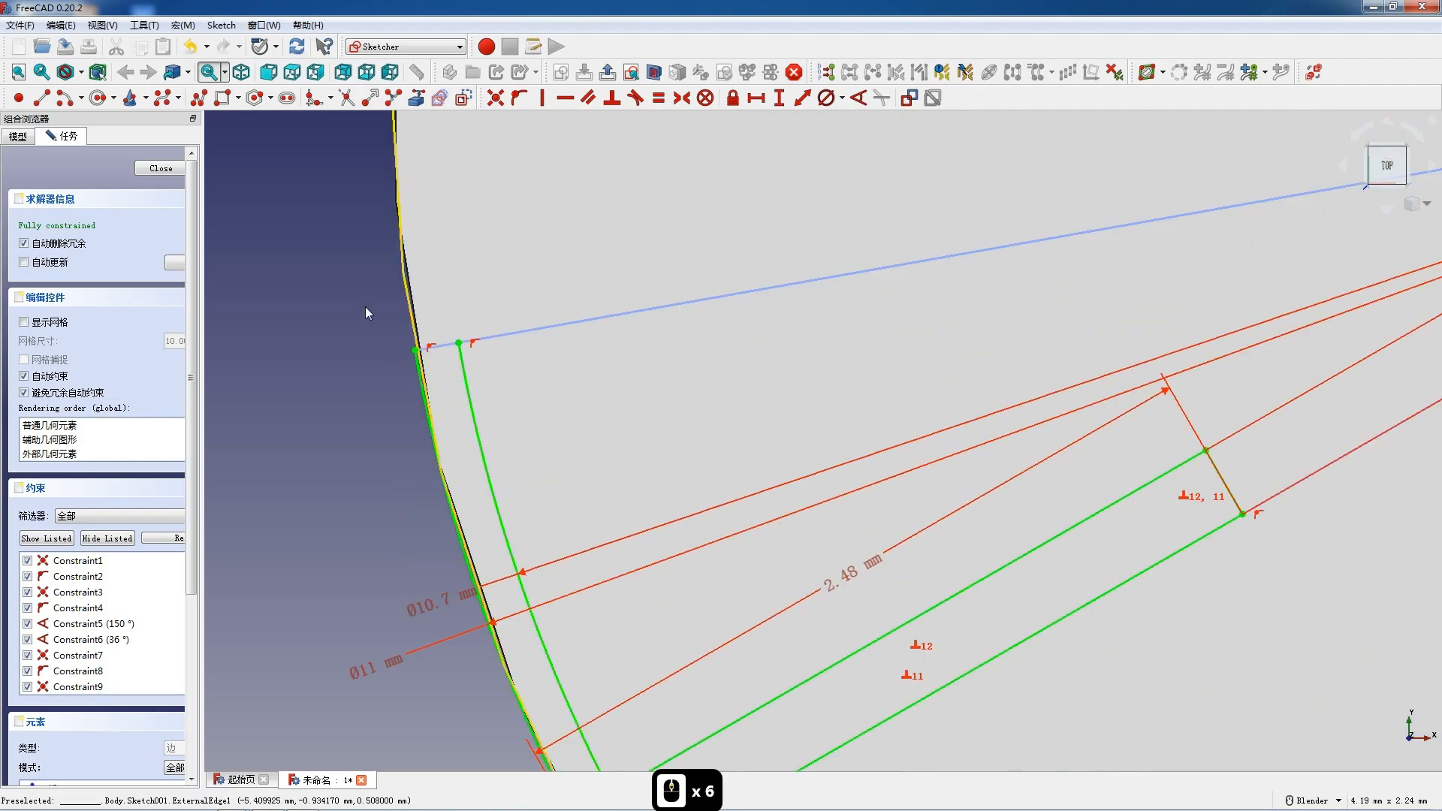
pyautogui.click(43, 101)
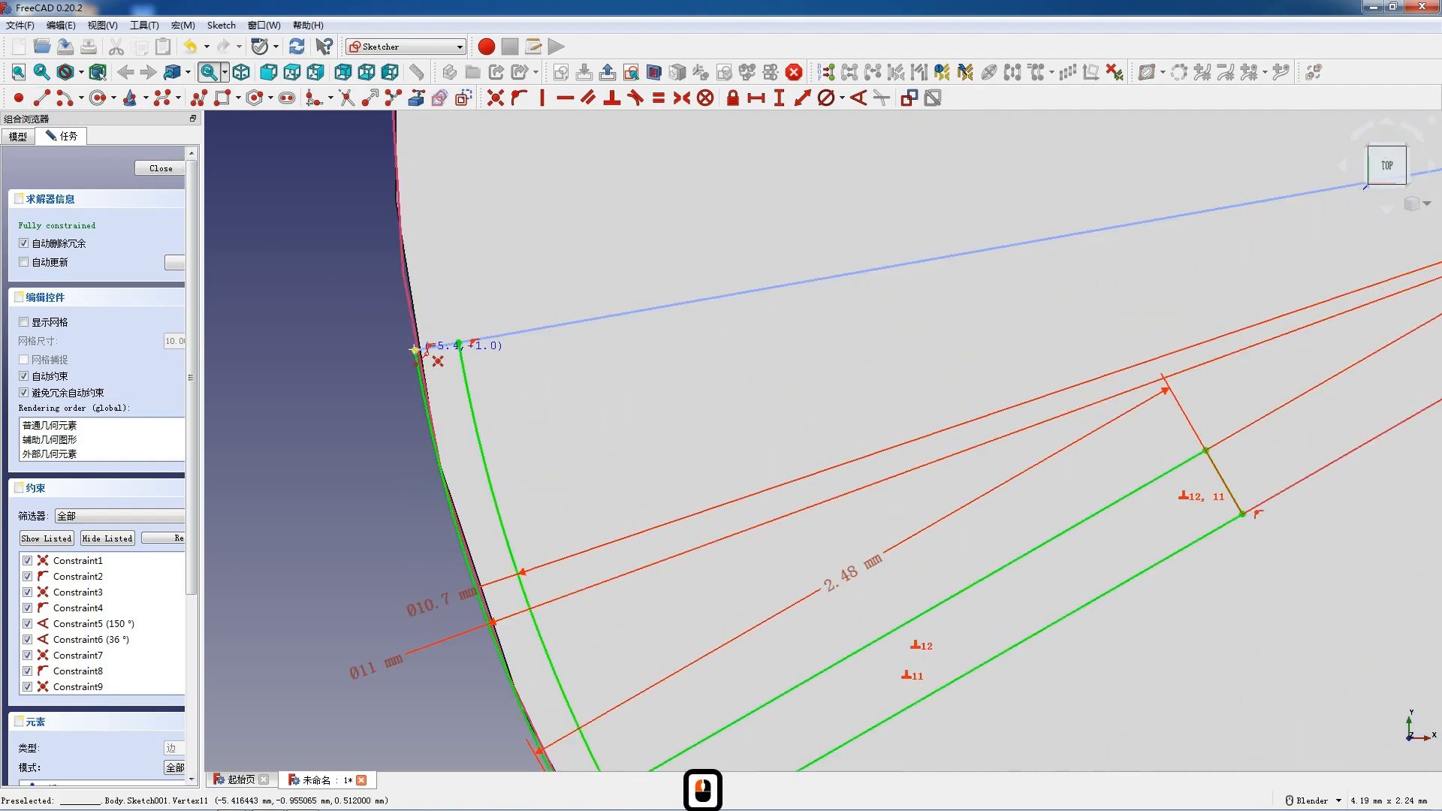
pyautogui.click(415, 350)
pyautogui.scroll(-7, 542, 357)
pyautogui.press('Escape')
pyautogui.scroll(3, 688, 447)
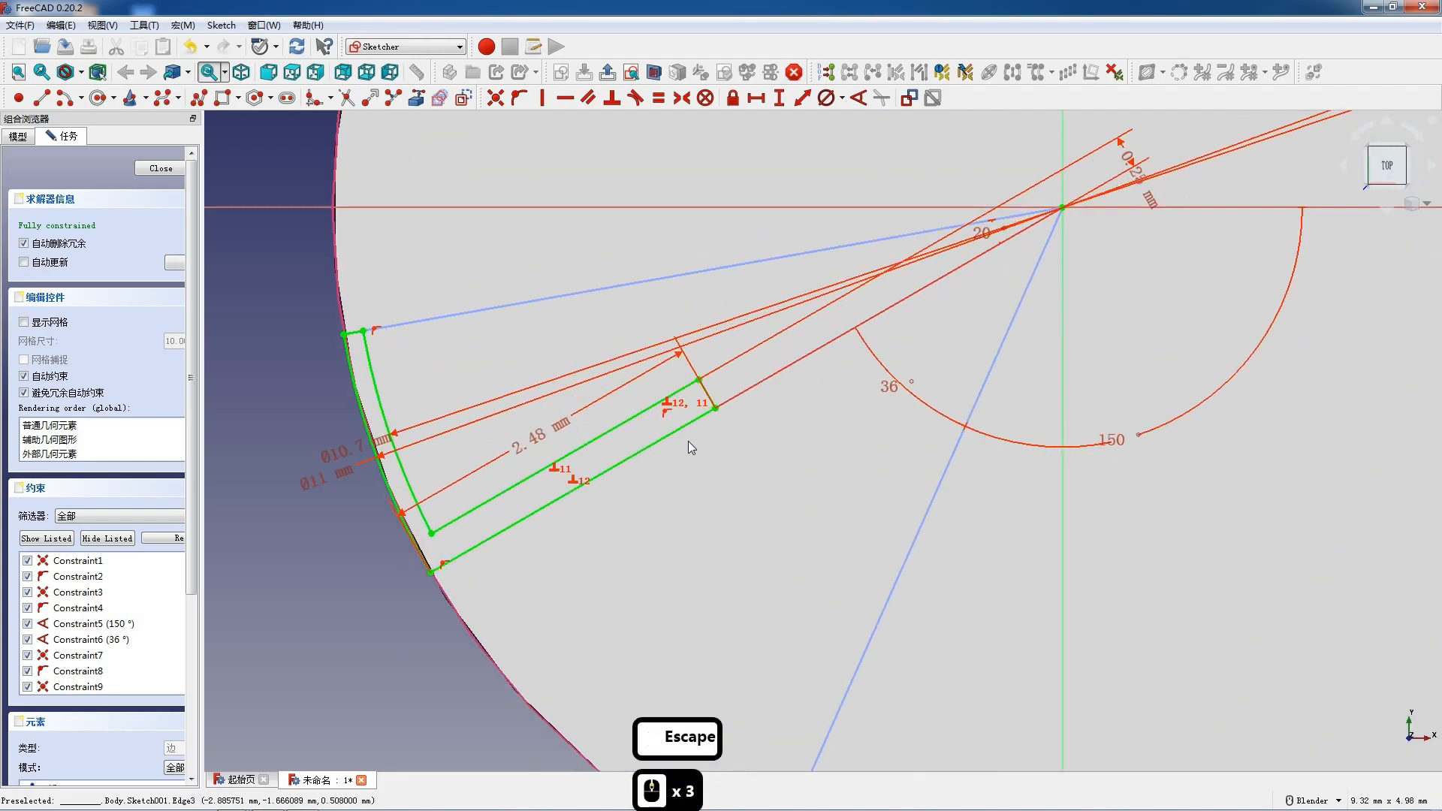
# - Finish the sketch and pad the closed profile 6.35 mm up from the disc
pyautogui.click(159, 168)
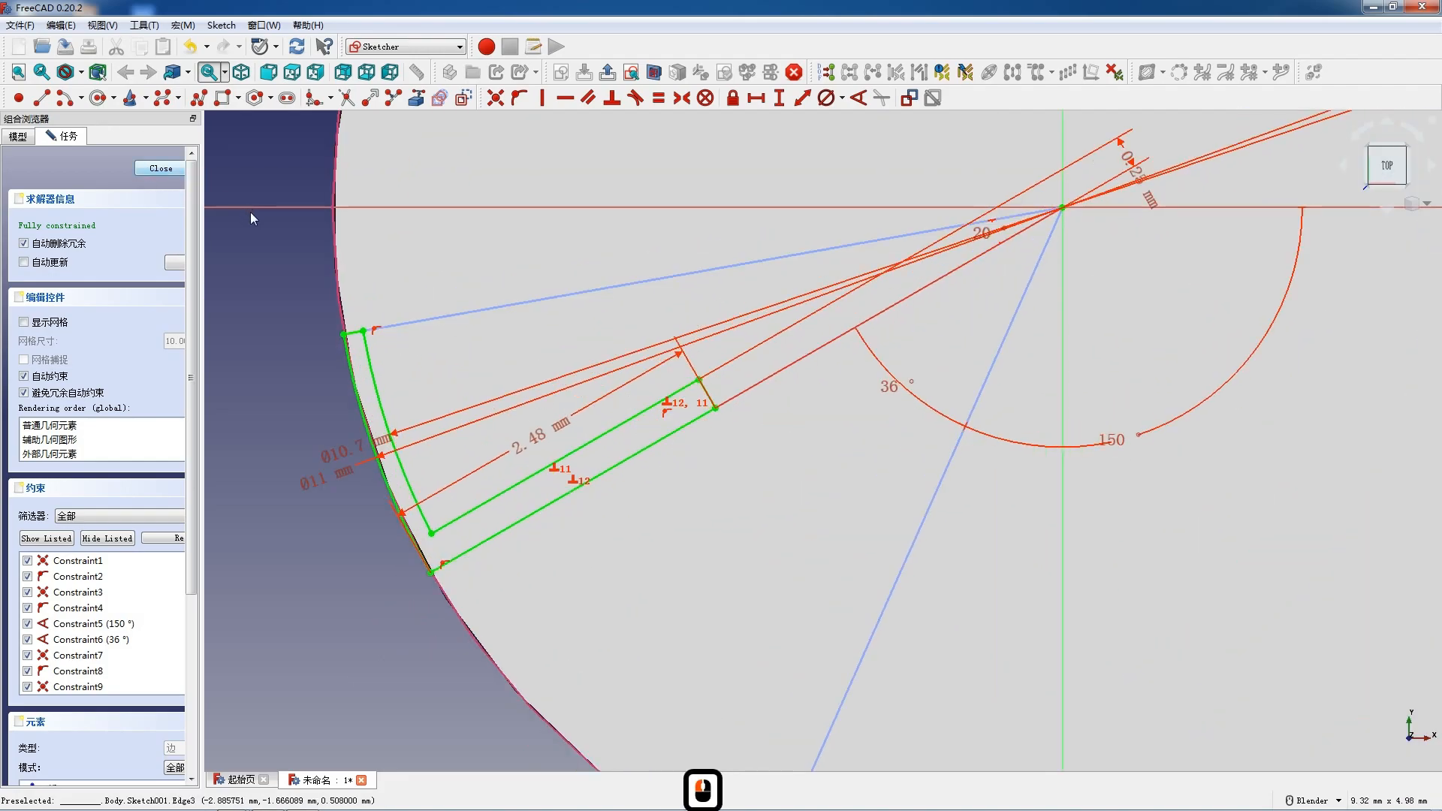
pyautogui.scroll(1, 784, 457)
pyautogui.moveTo(786, 460); pyautogui.dragTo(842, 598, button='middle')
pyautogui.scroll(1, 838, 562)
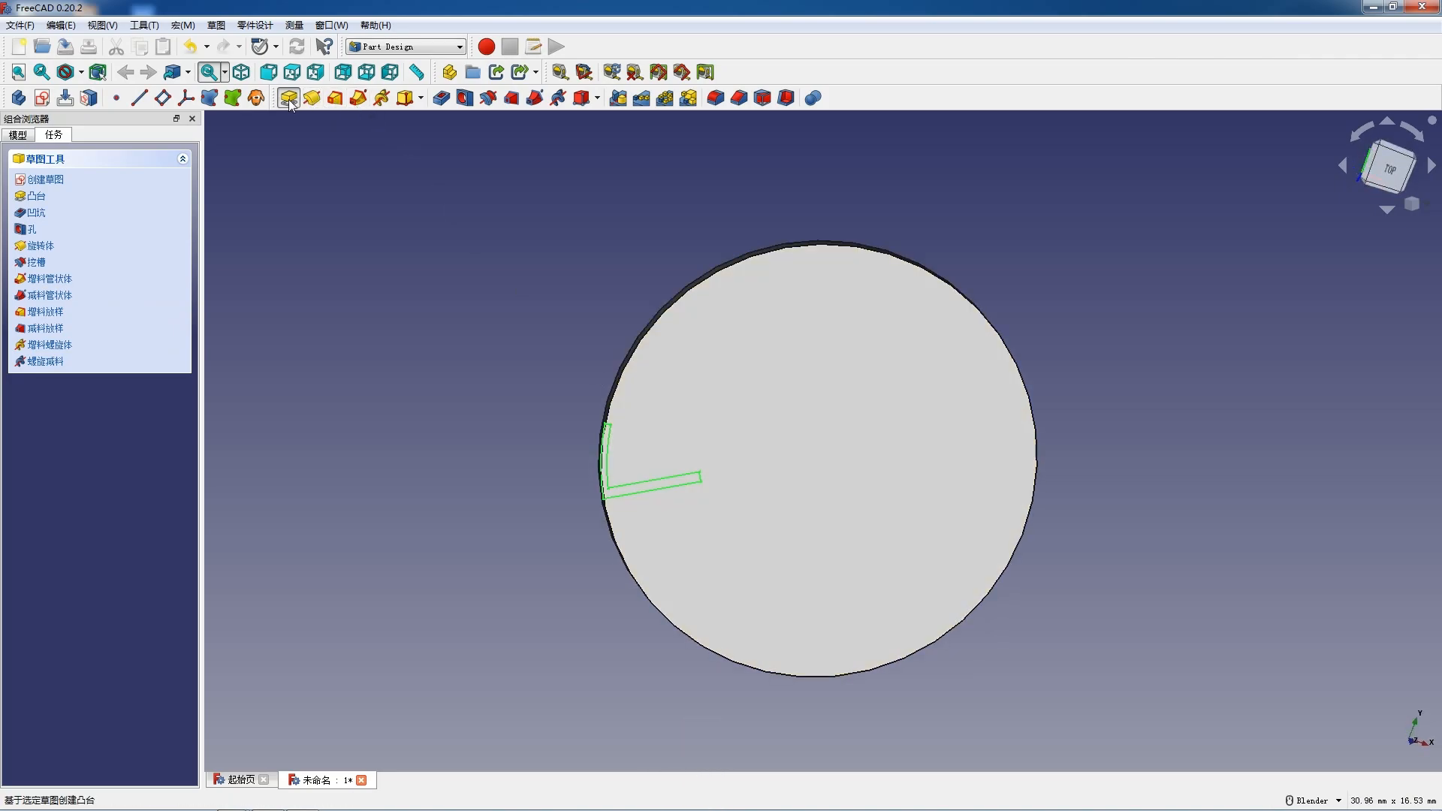
pyautogui.click(288, 97)
pyautogui.press('shift')
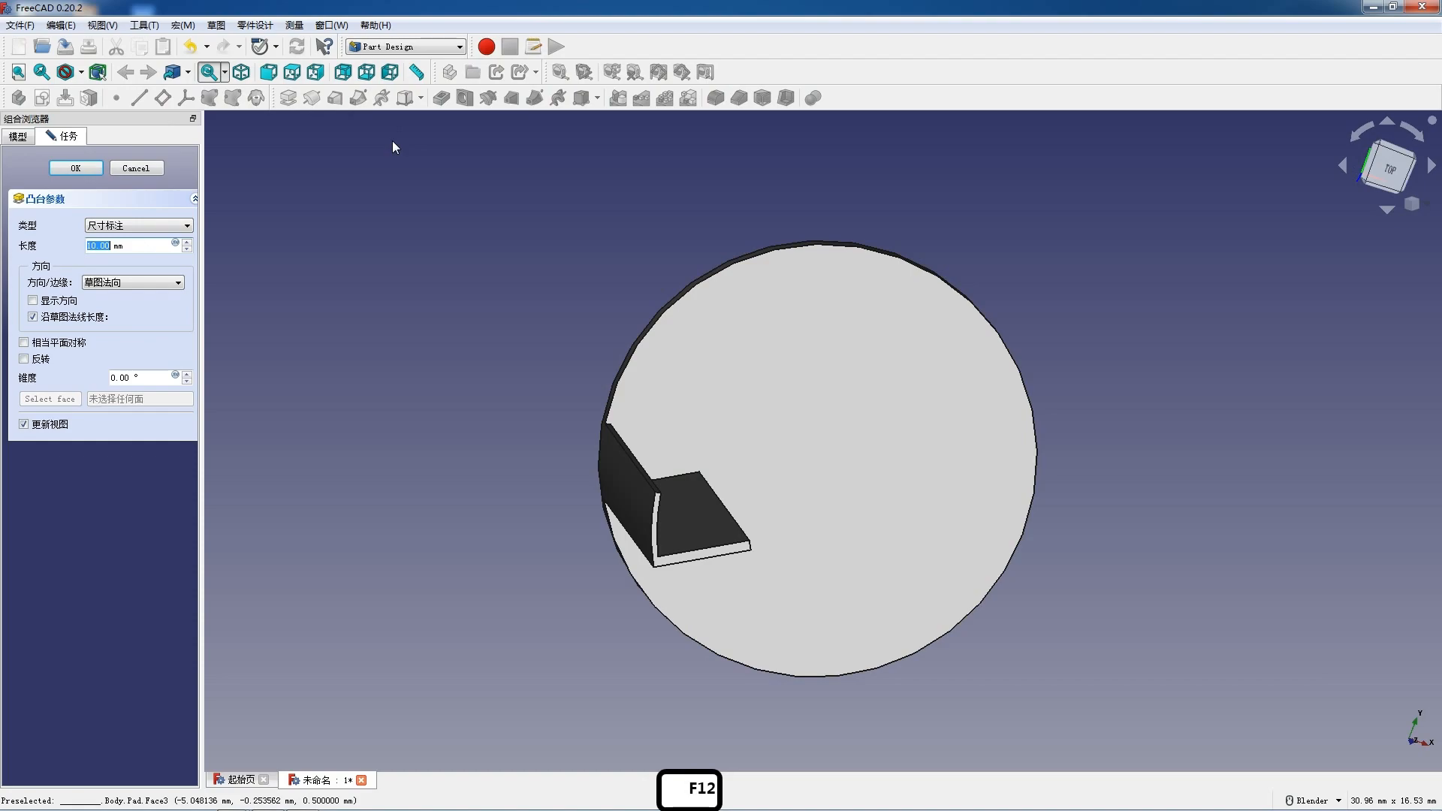
pyautogui.write('6.')
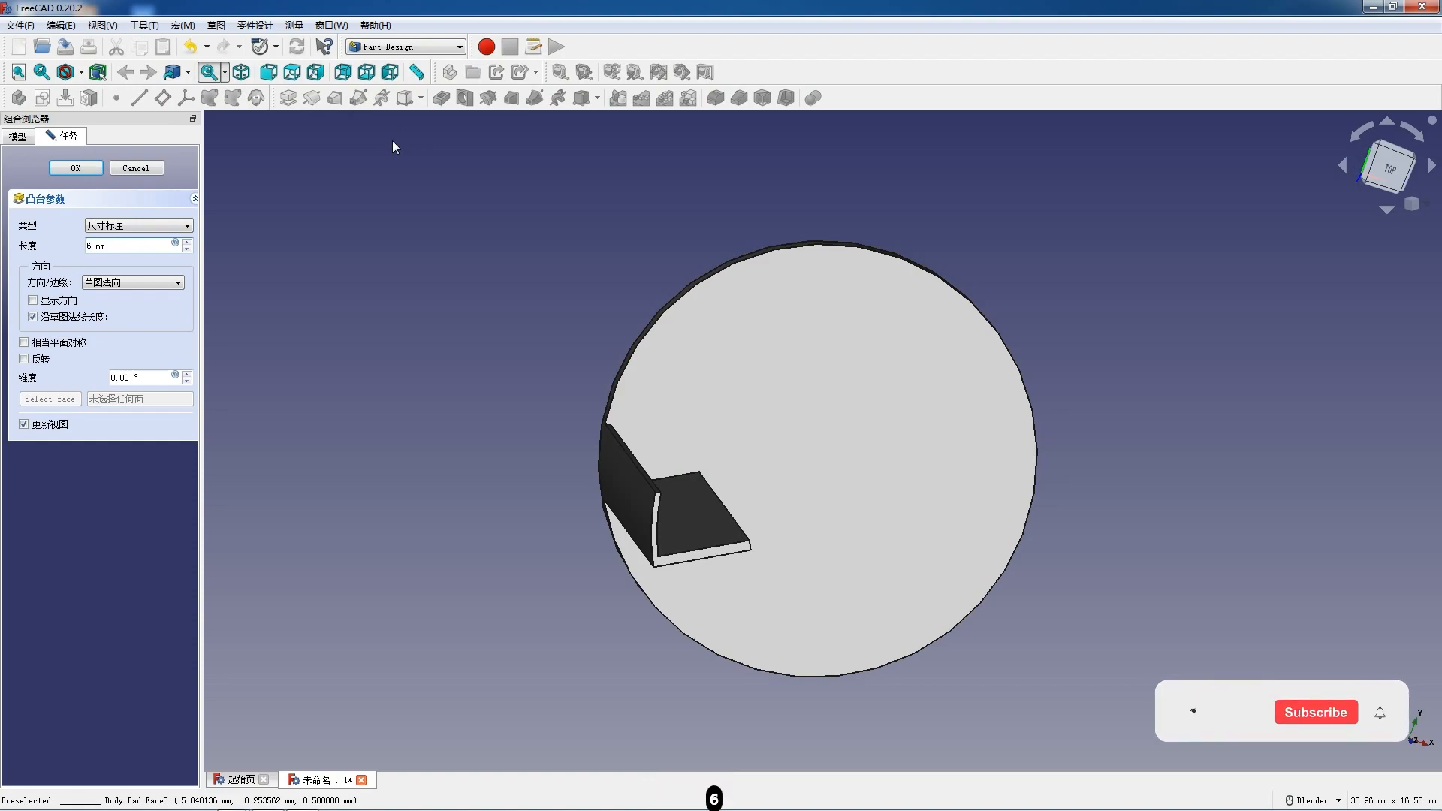
pyautogui.press('Return')
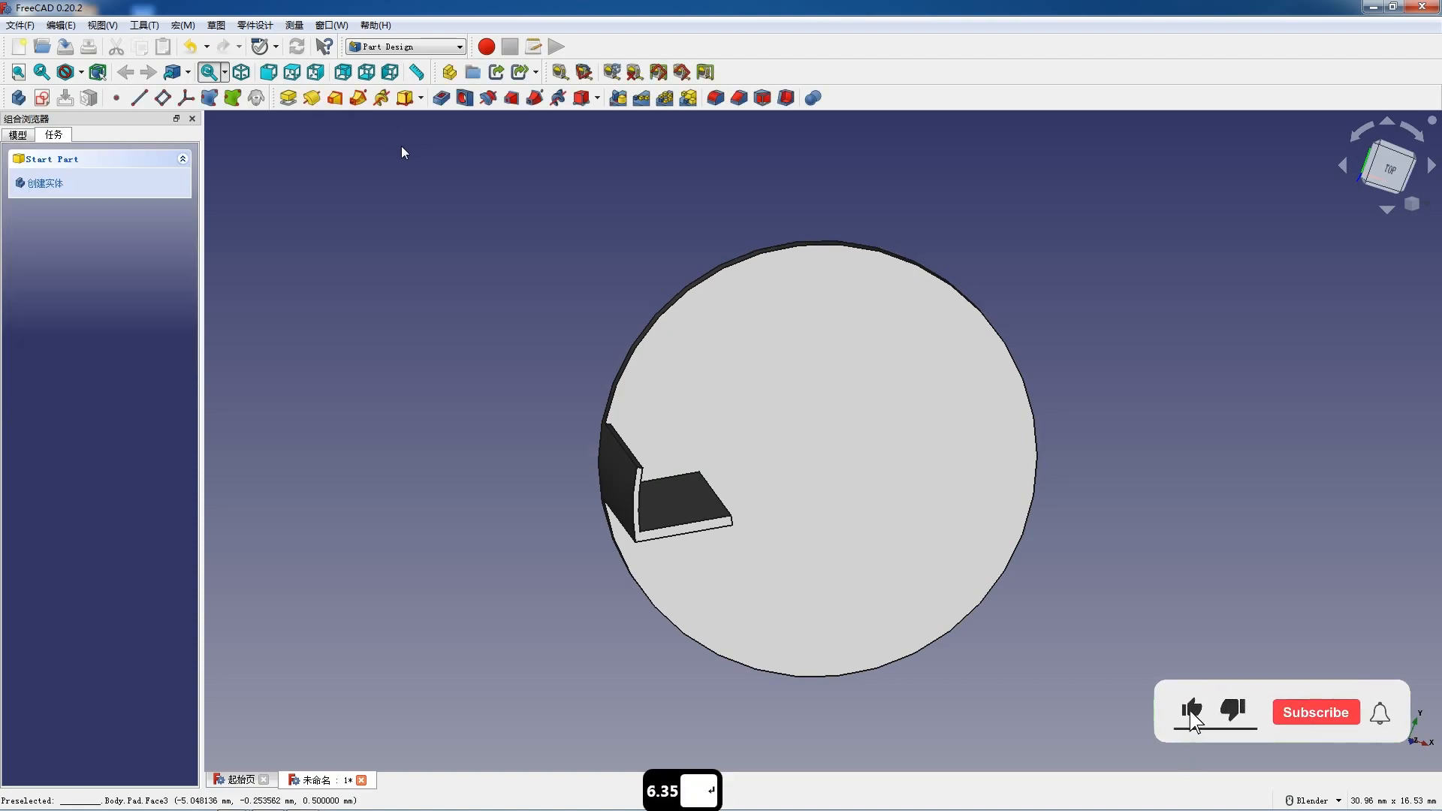
# - Create a polar pattern of the L-shaped pad around the disc's axis with 10 occurrences over 360°
pyautogui.scroll(-2, 401, 146)
pyautogui.moveTo(610, 489); pyautogui.dragTo(814, 454, button='middle')
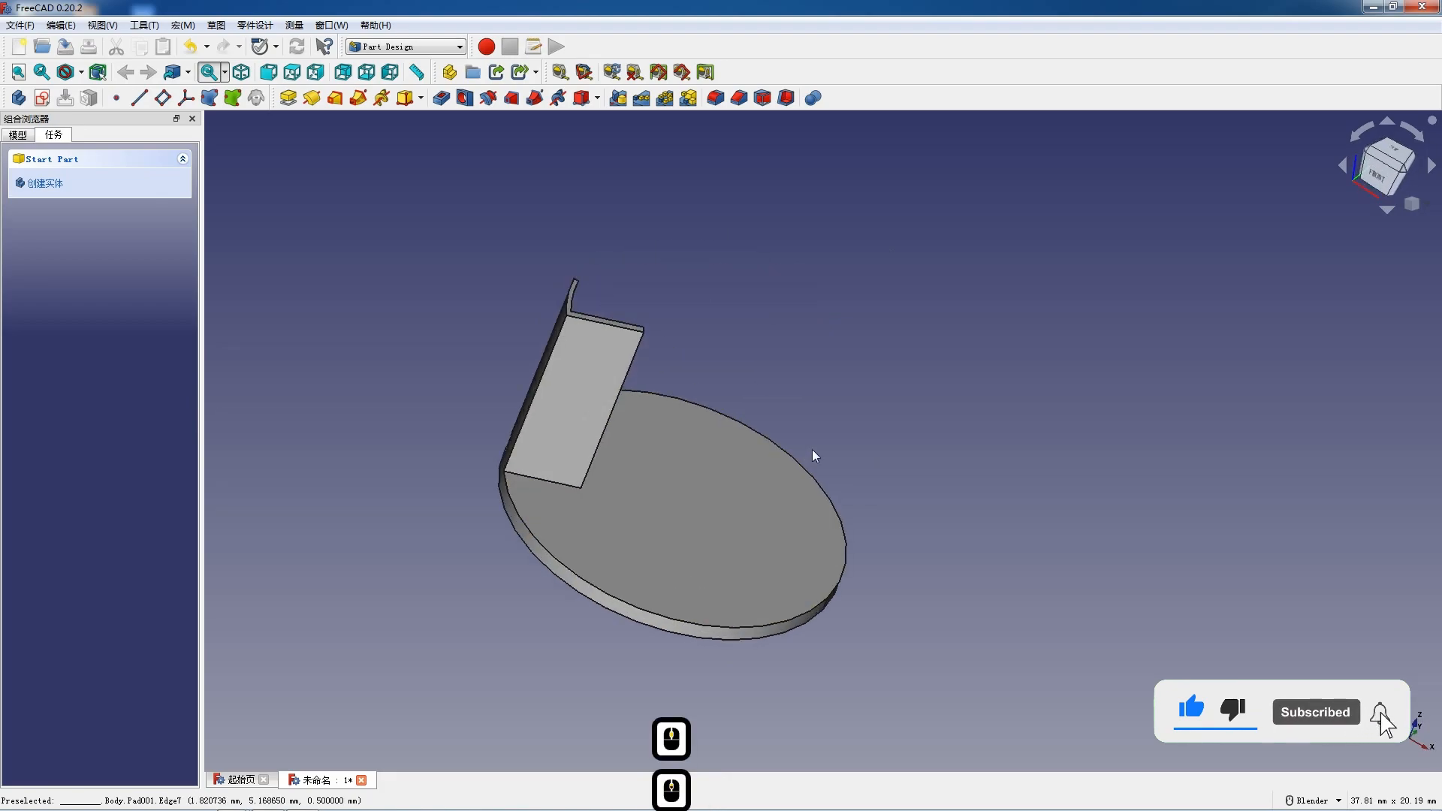
pyautogui.click(17, 135)
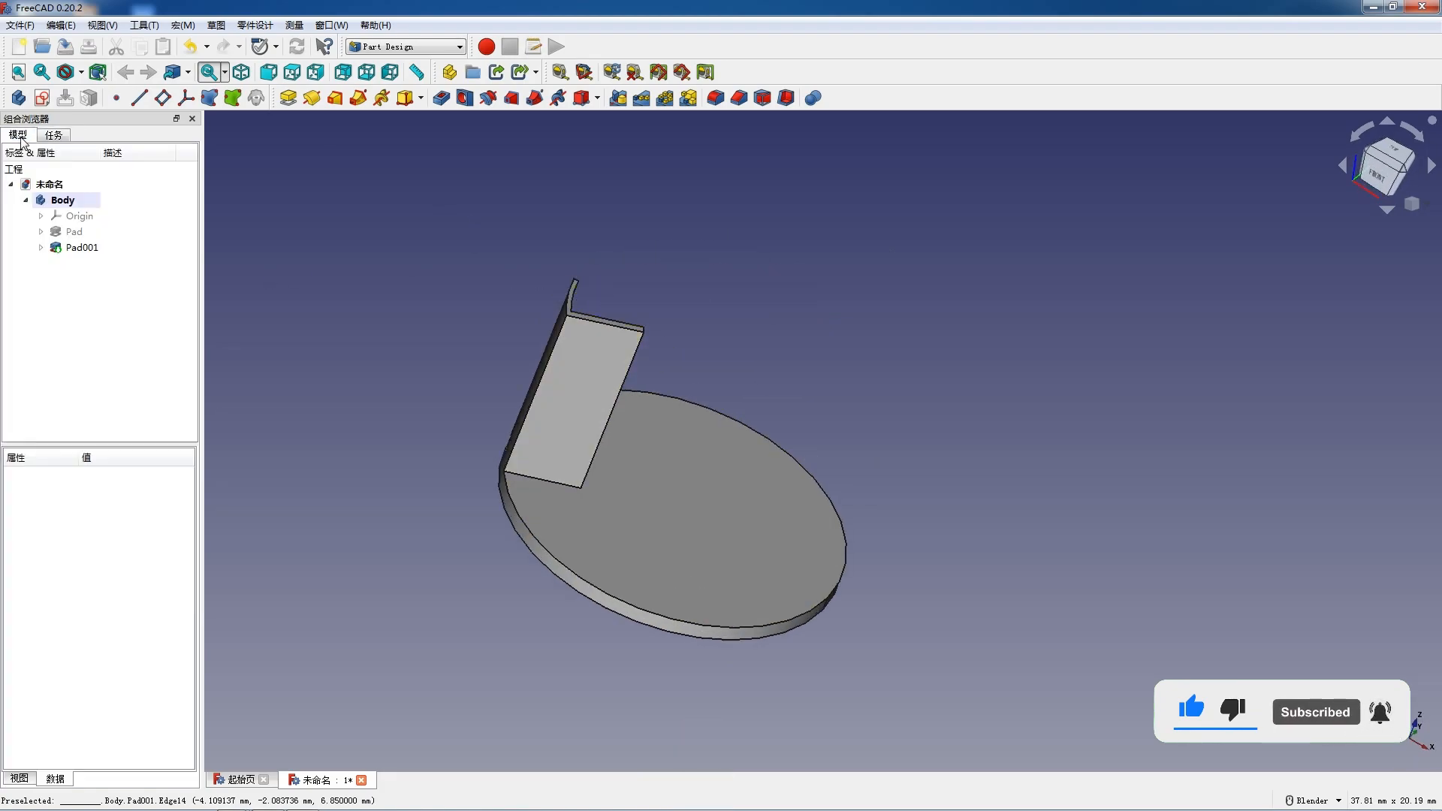
pyautogui.click(75, 247)
pyautogui.click(666, 98)
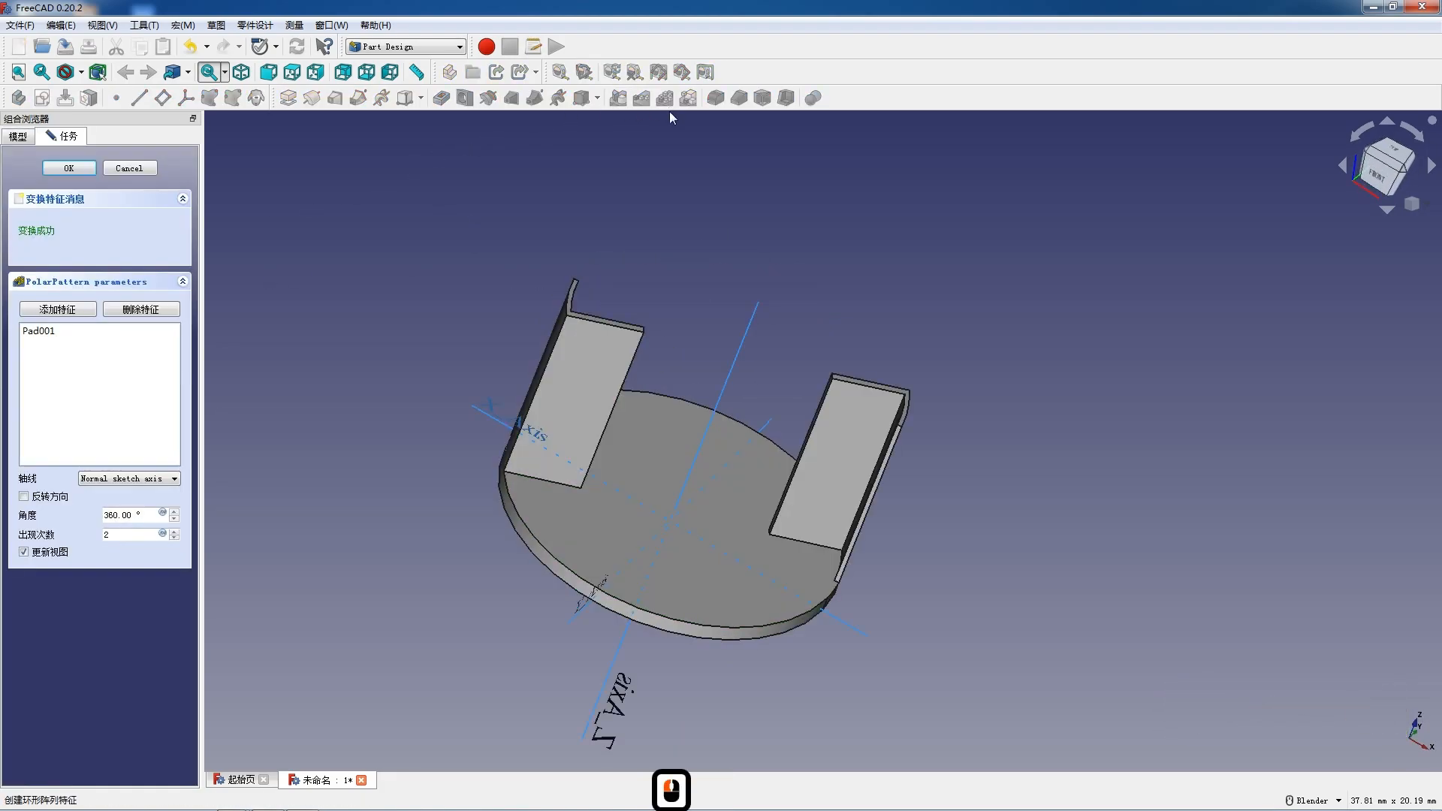
pyautogui.moveTo(648, 218); pyautogui.dragTo(625, 313, button='middle')
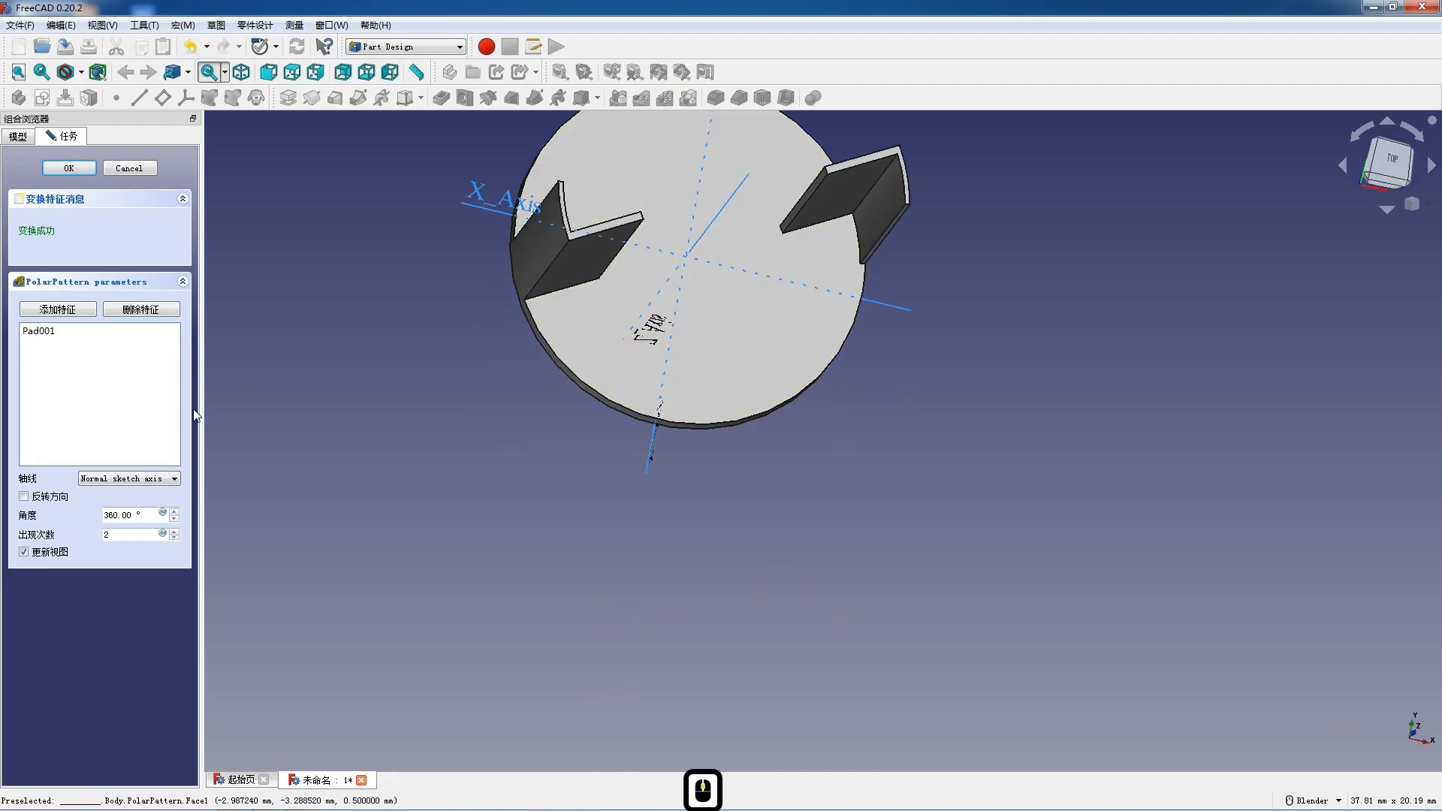
pyautogui.write('10')
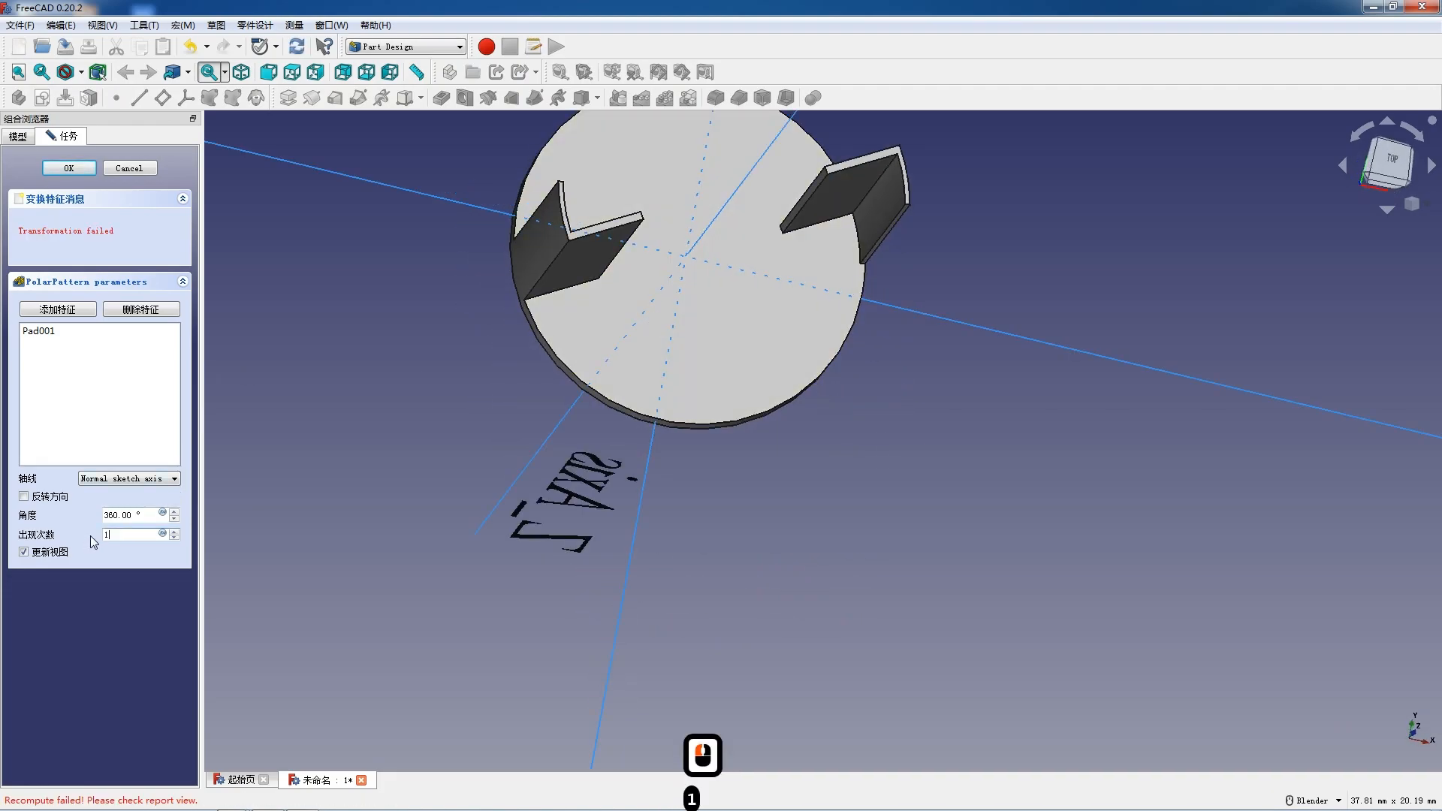
pyautogui.press('Return')
pyautogui.scroll(-4, 409, 552)
pyautogui.moveTo(473, 409); pyautogui.dragTo(417, 475, button='middle')
pyautogui.scroll(1, 519, 381)
pyautogui.moveTo(517, 382)
pyautogui.mouseDown(button='middle')
pyautogui.moveTo(488, 388)
pyautogui.moveTo(504, 382)
pyautogui.mouseUp(button='middle')
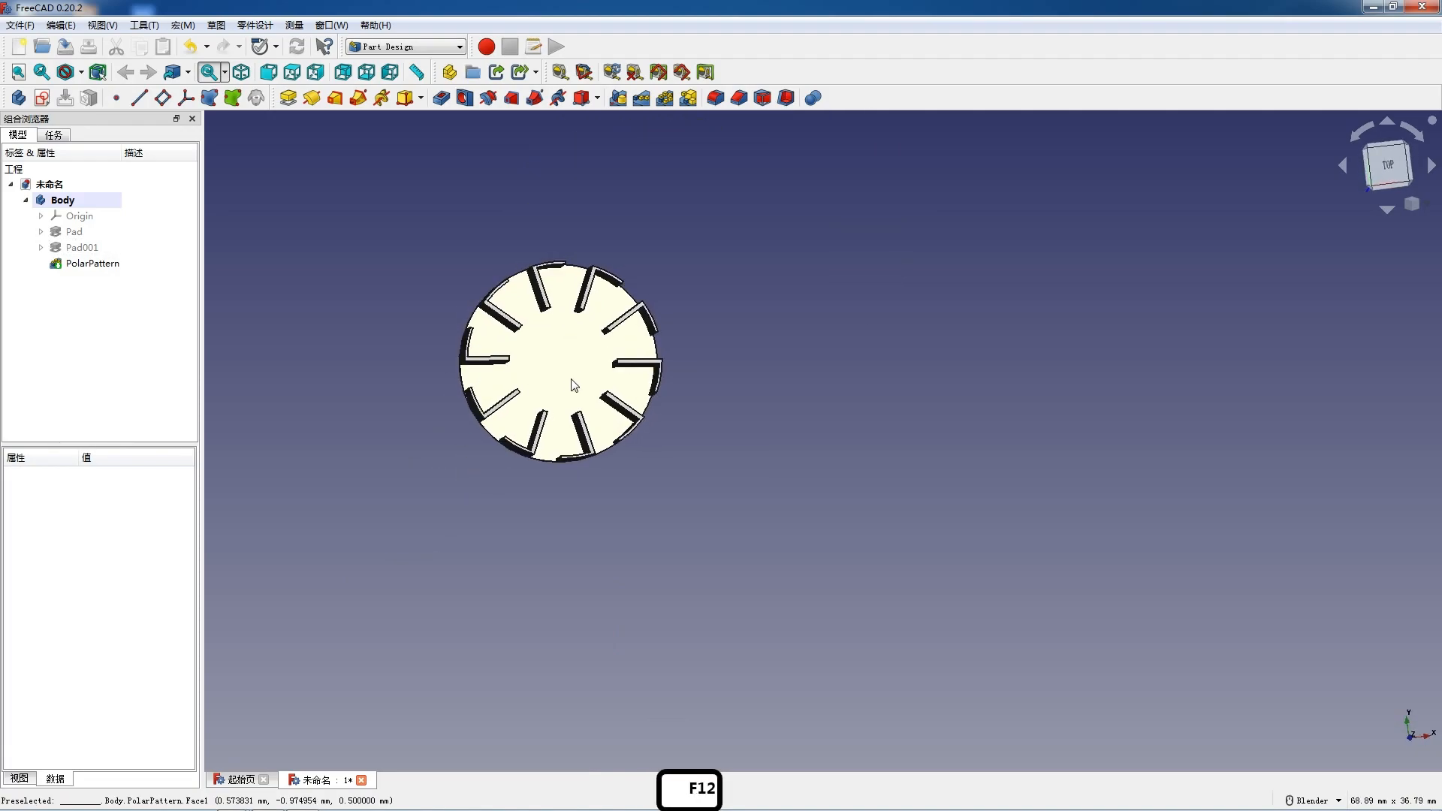
pyautogui.scroll(3, 541, 402)
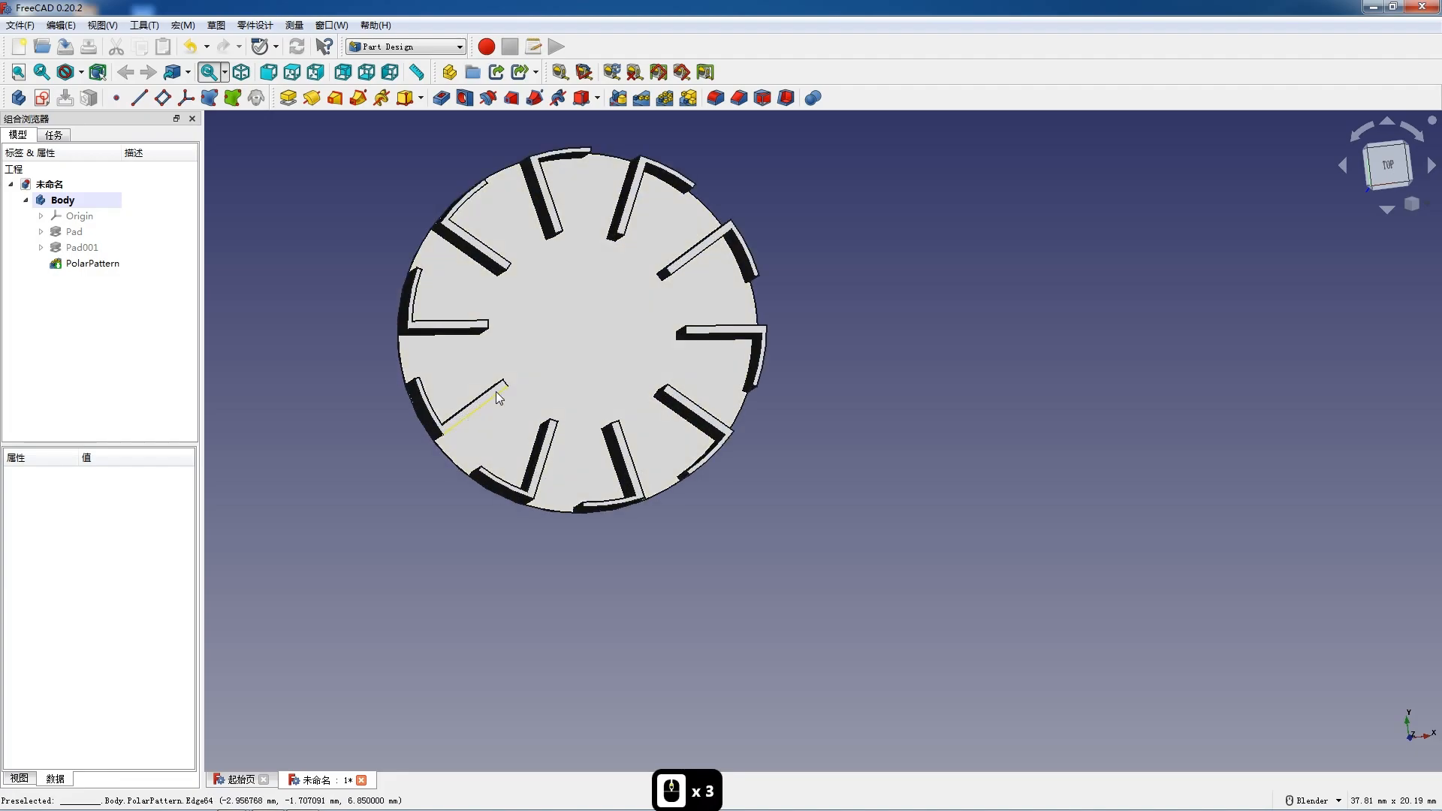
# - Start a sketch on the fins' top face and draw two circles centred on the origin, about 11.5 mm and 4.9 mm in diameter
pyautogui.click(498, 396)
pyautogui.click(41, 98)
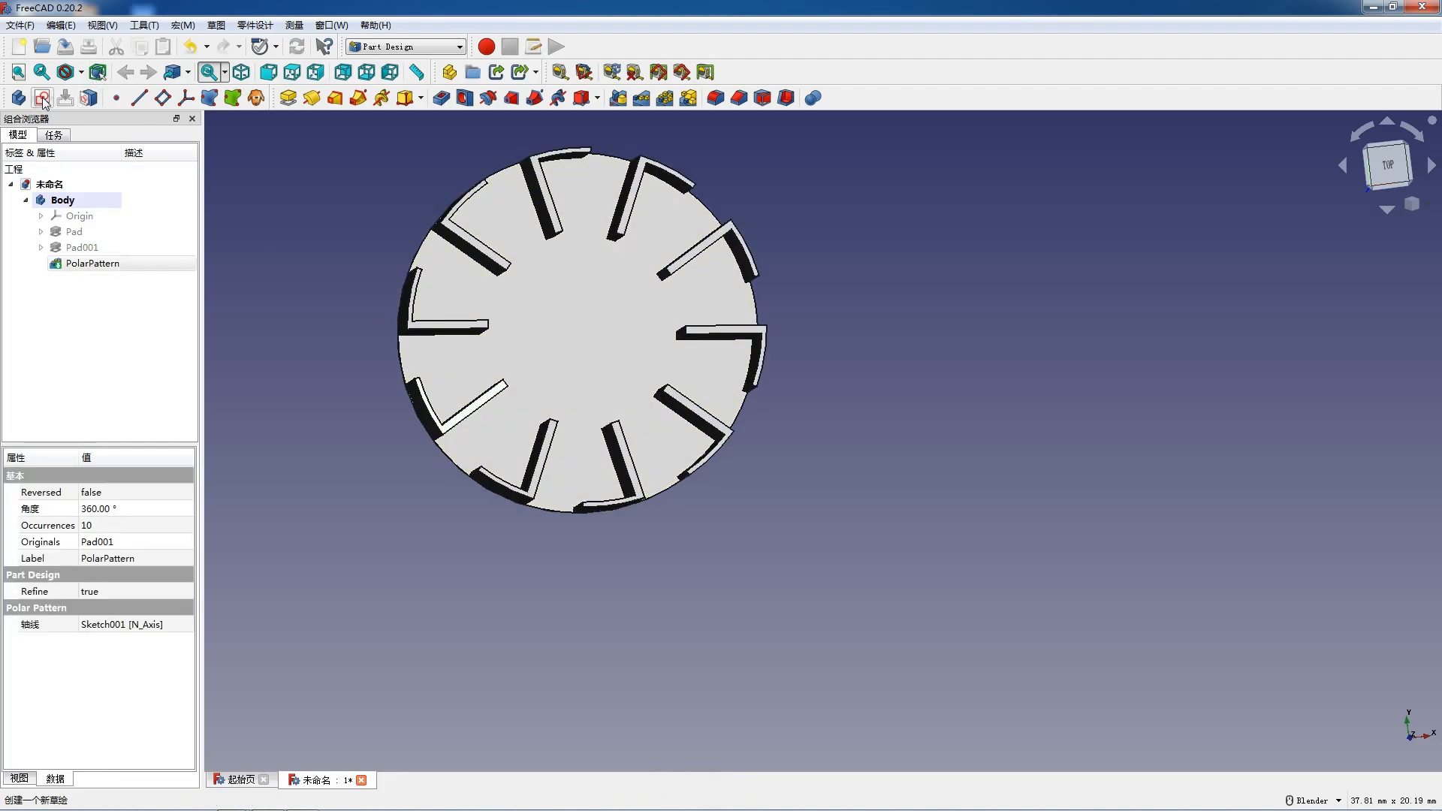
pyautogui.scroll(3, 589, 283)
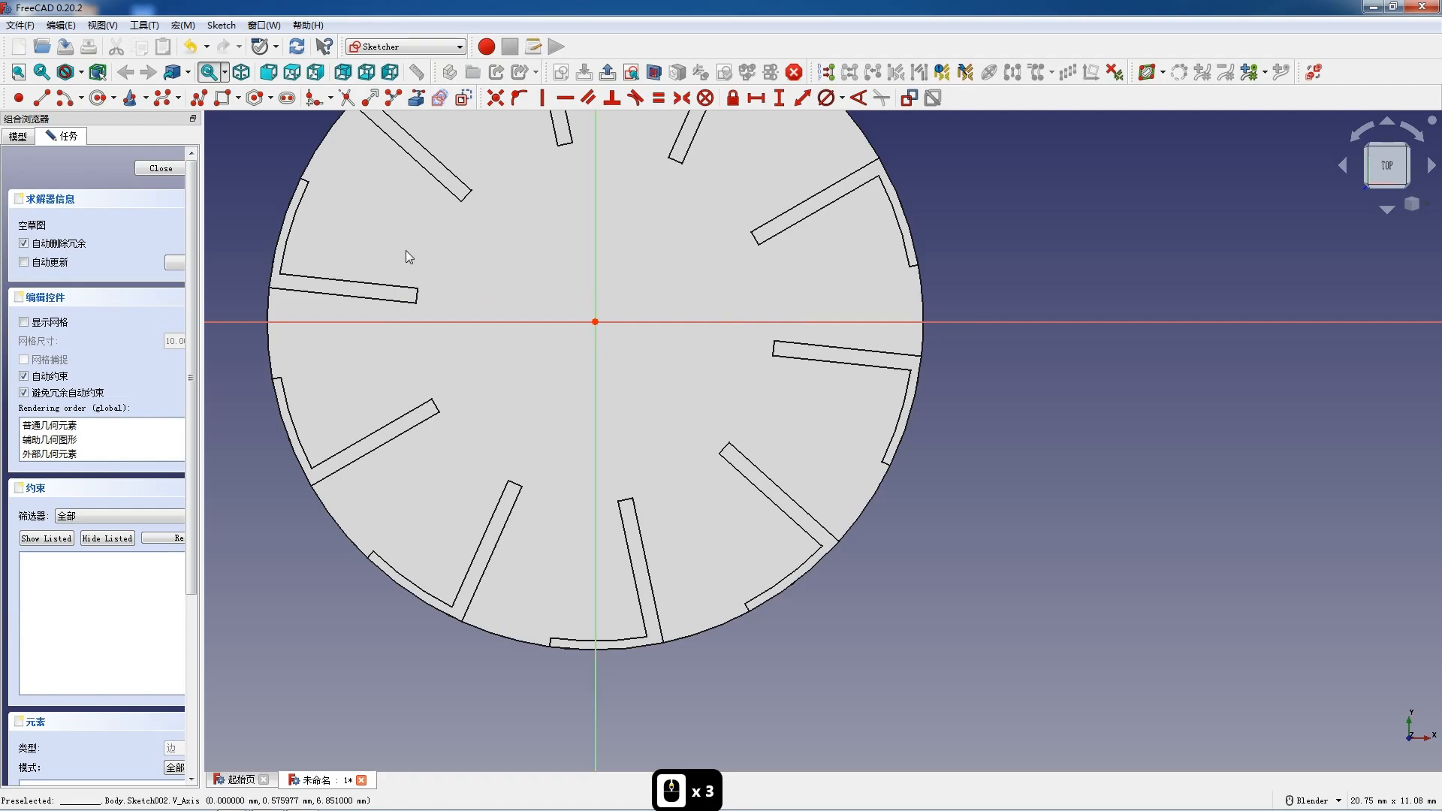
pyautogui.click(98, 98)
pyautogui.click(595, 322)
pyautogui.scroll(-3, 595, 323)
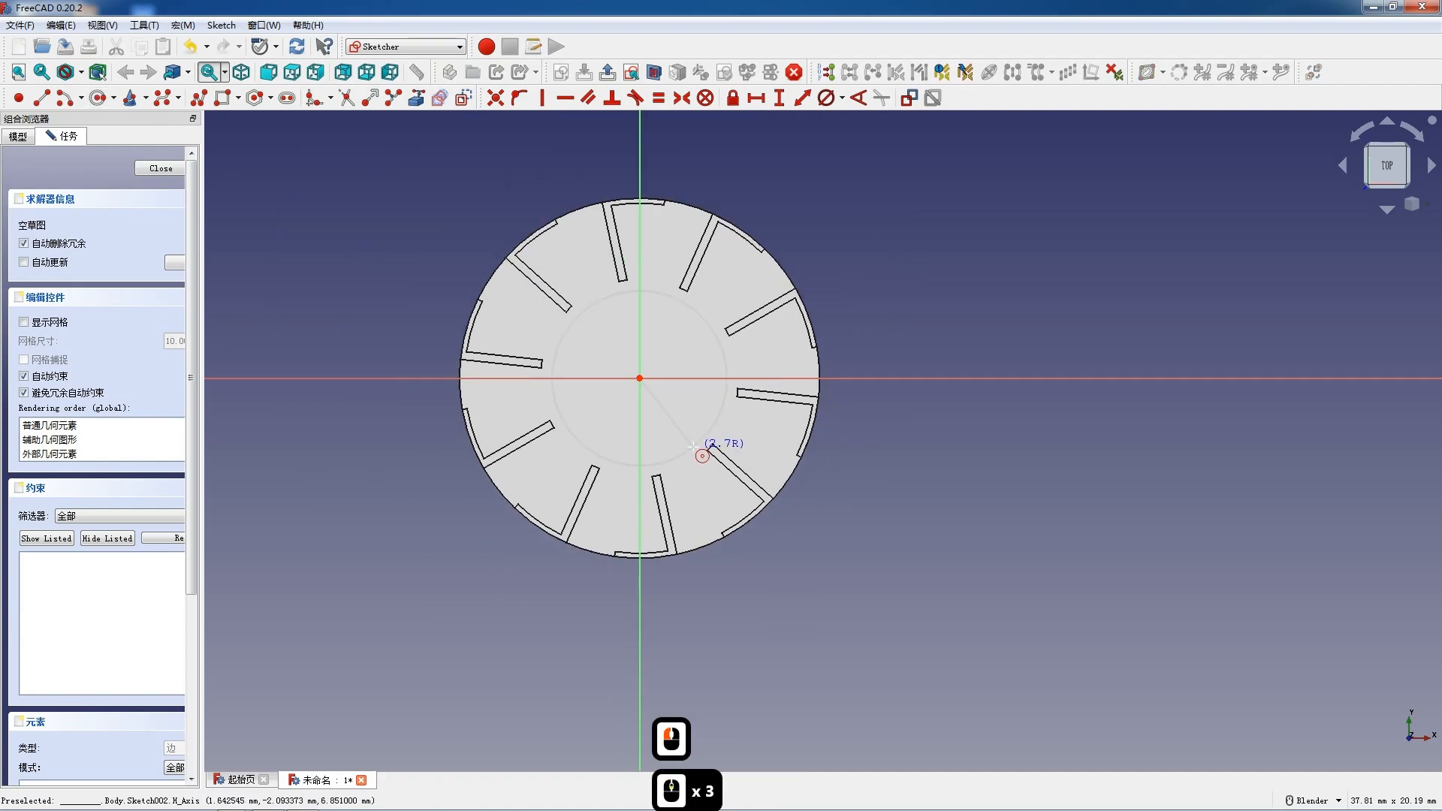
pyautogui.click(787, 494)
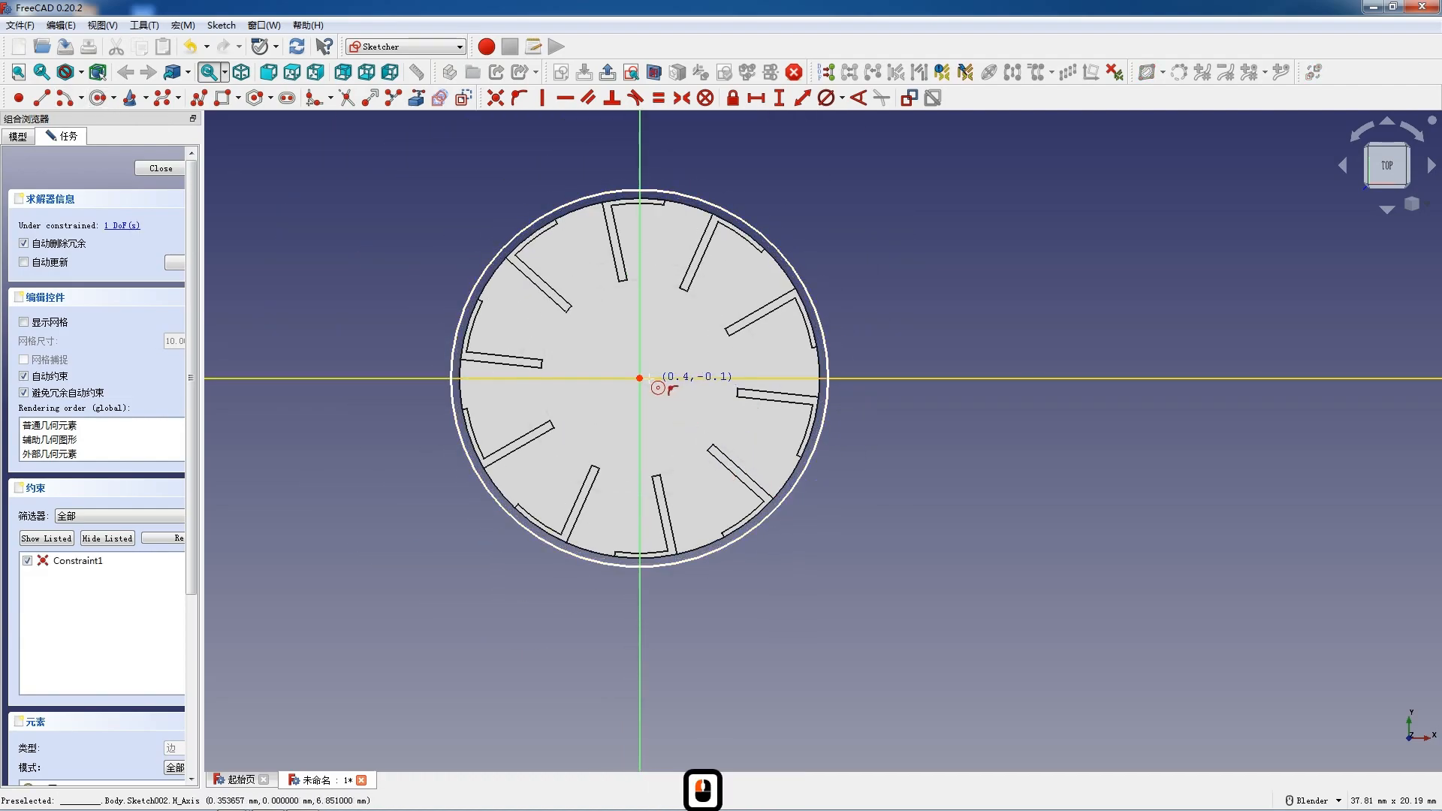
pyautogui.click(707, 424)
pyautogui.press('Escape')
# - Set the outer circle's diameter to 11 mm and the inner circle's diameter to 8 mm
pyautogui.scroll(2, 776, 442)
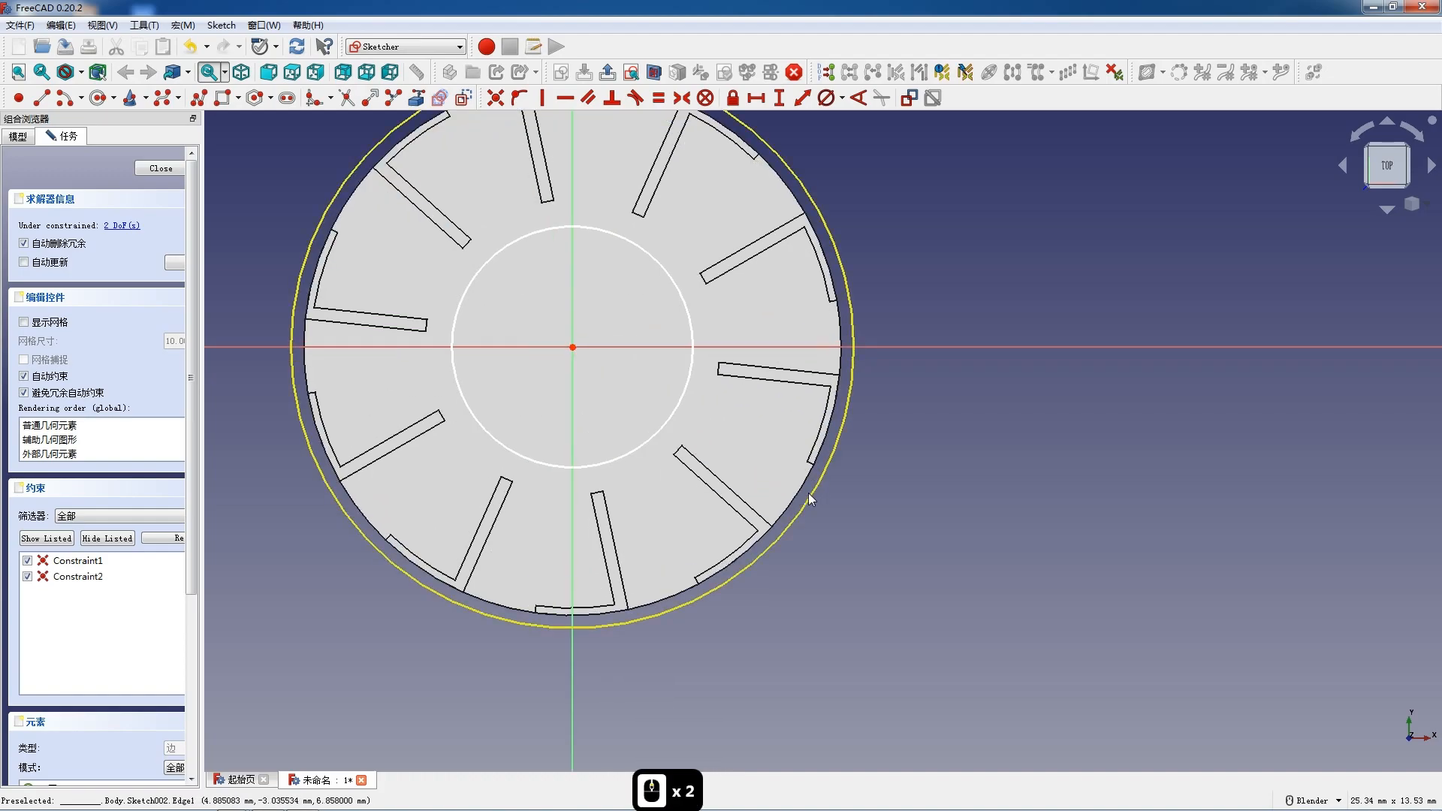
pyautogui.click(808, 494)
pyautogui.click(822, 104)
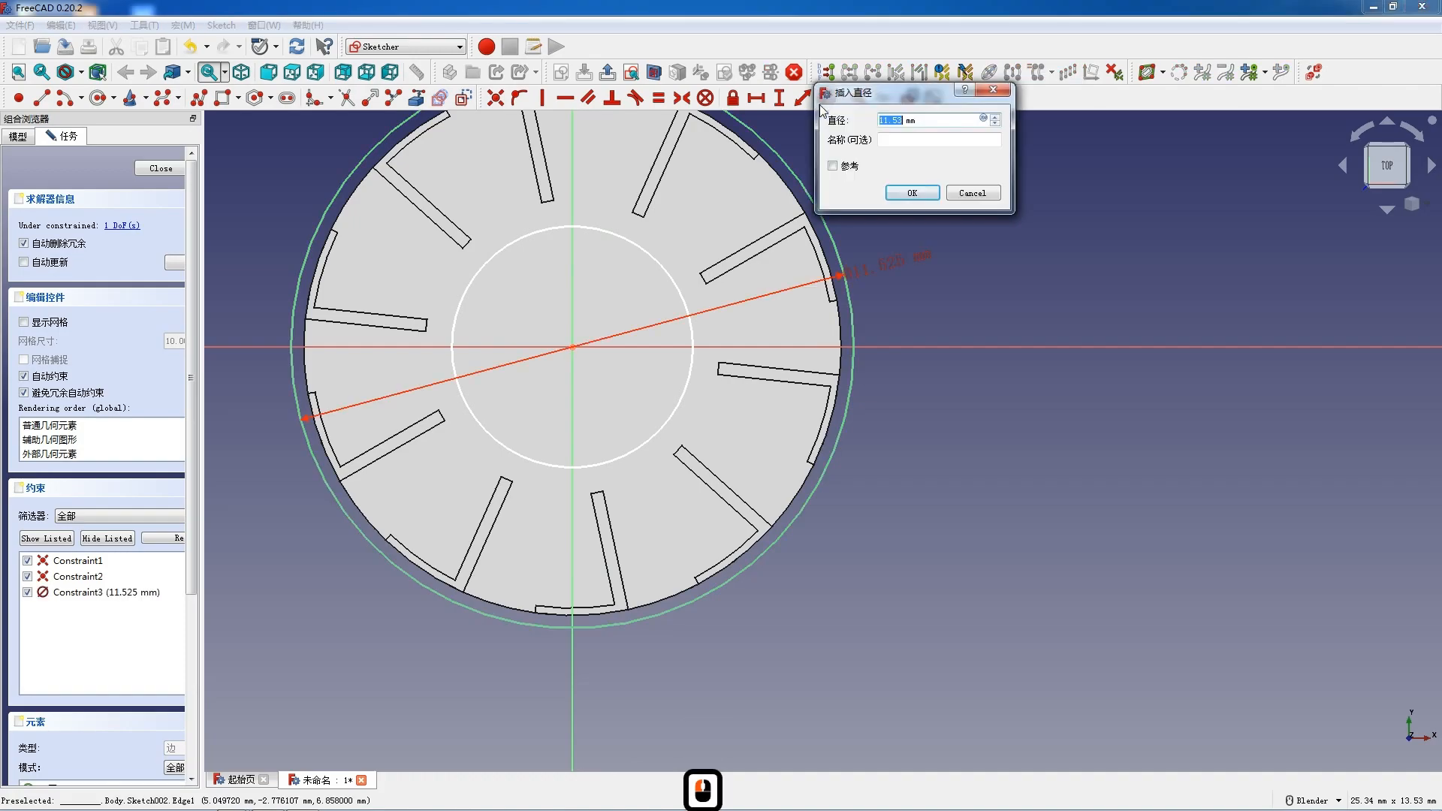
pyautogui.write('11')
pyautogui.press('Return')
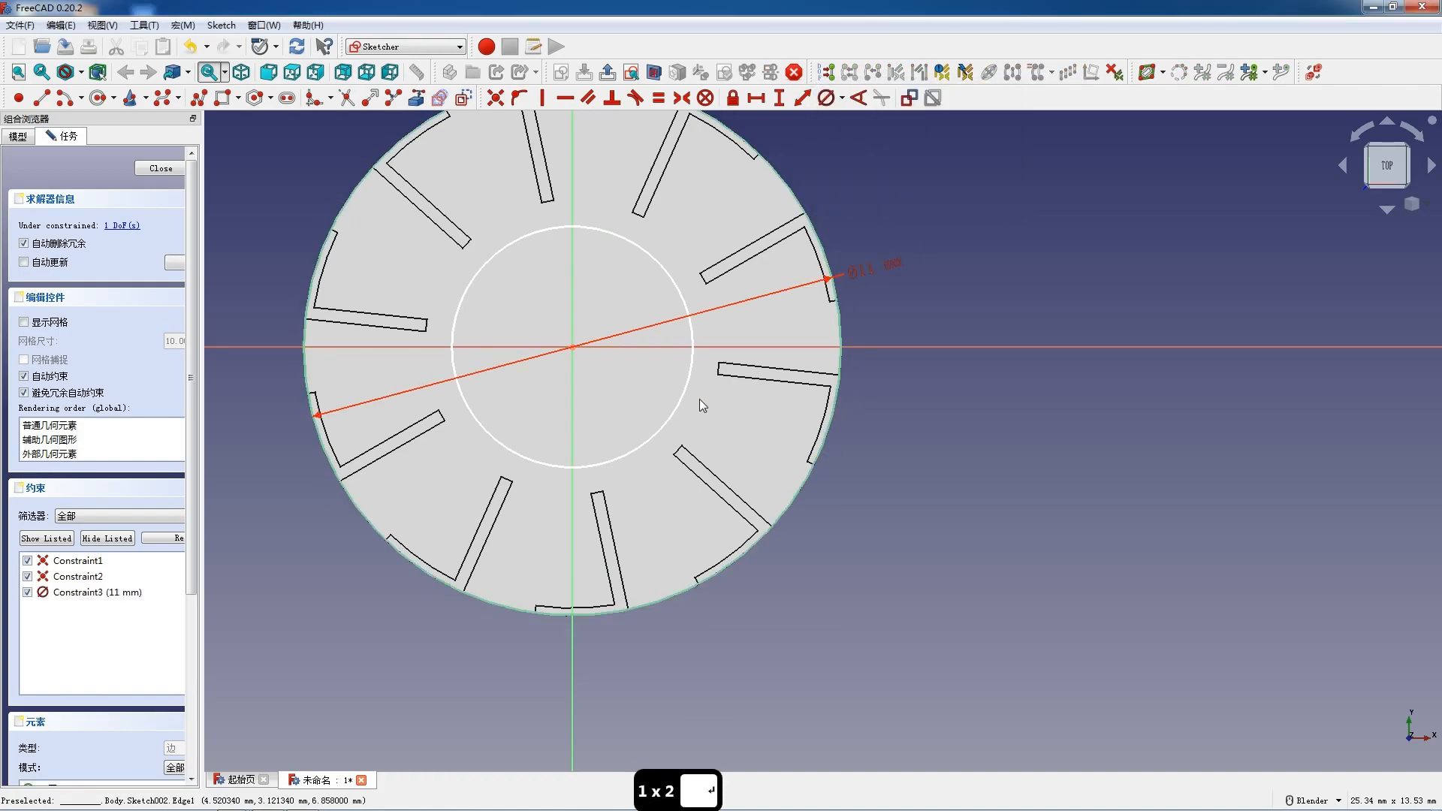
pyautogui.click(672, 419)
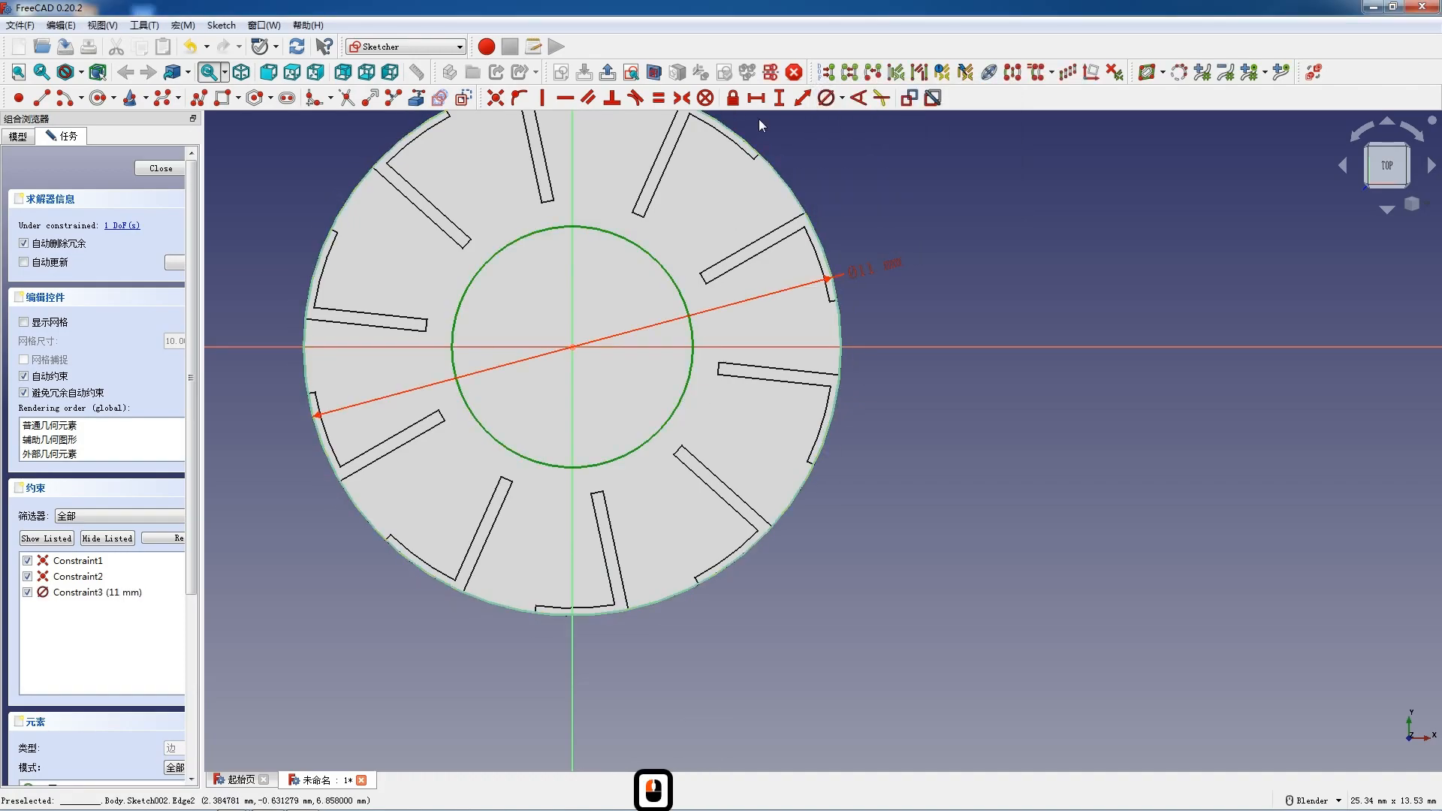
pyautogui.click(824, 105)
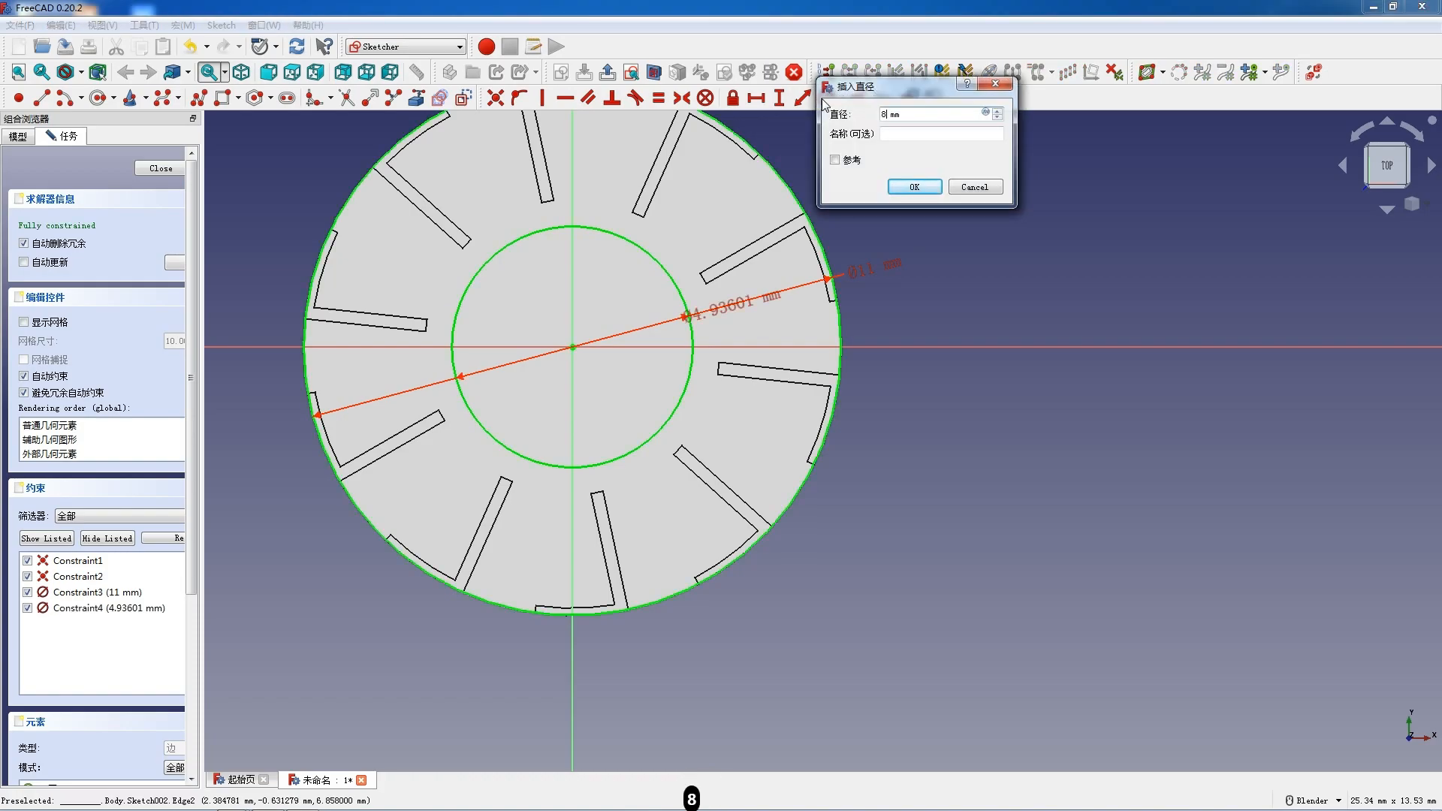
pyautogui.write('8')
pyautogui.press('Return')
# - Finish the sketch and pad the ring between the two circles 0.25 mm above the fins
pyautogui.click(162, 170)
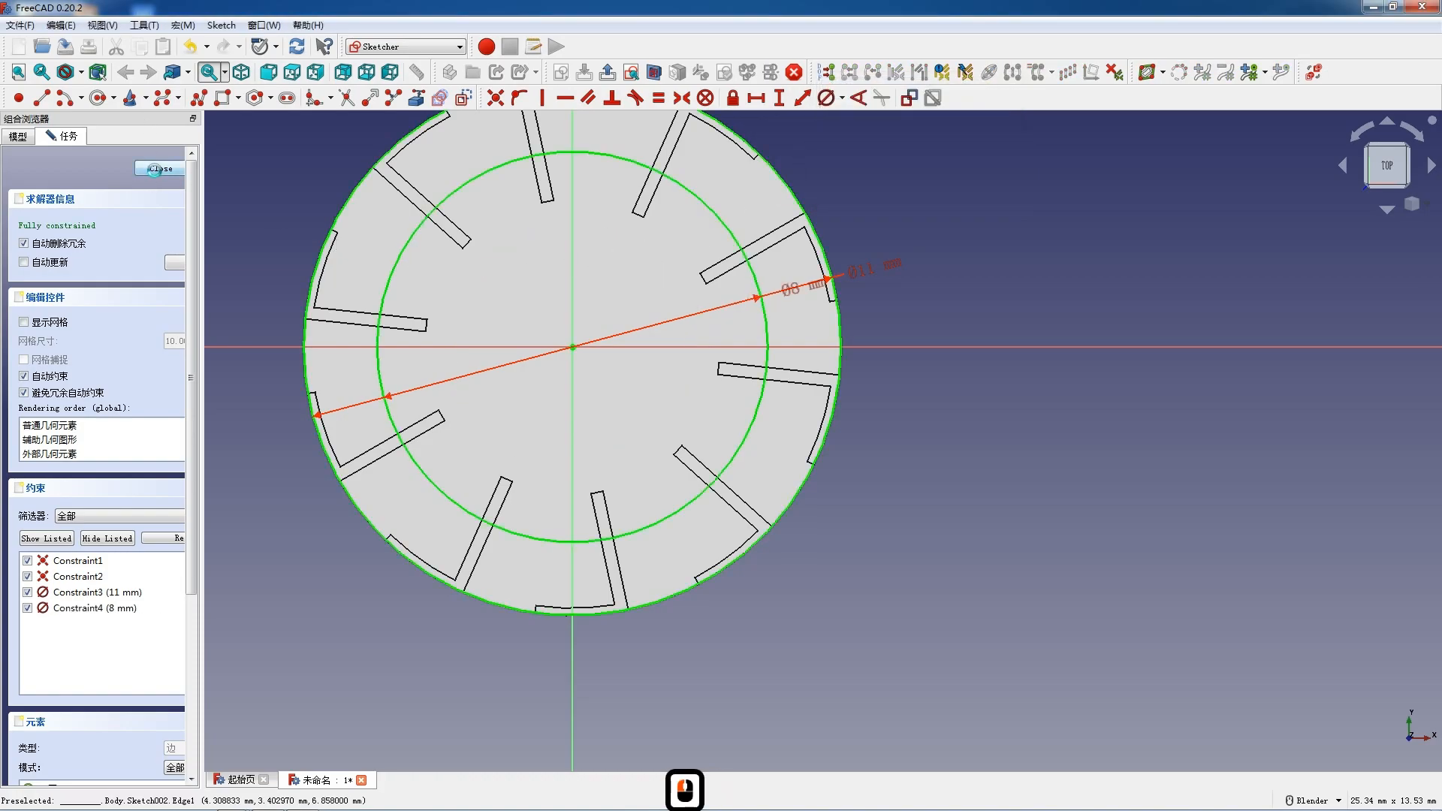
pyautogui.click(288, 98)
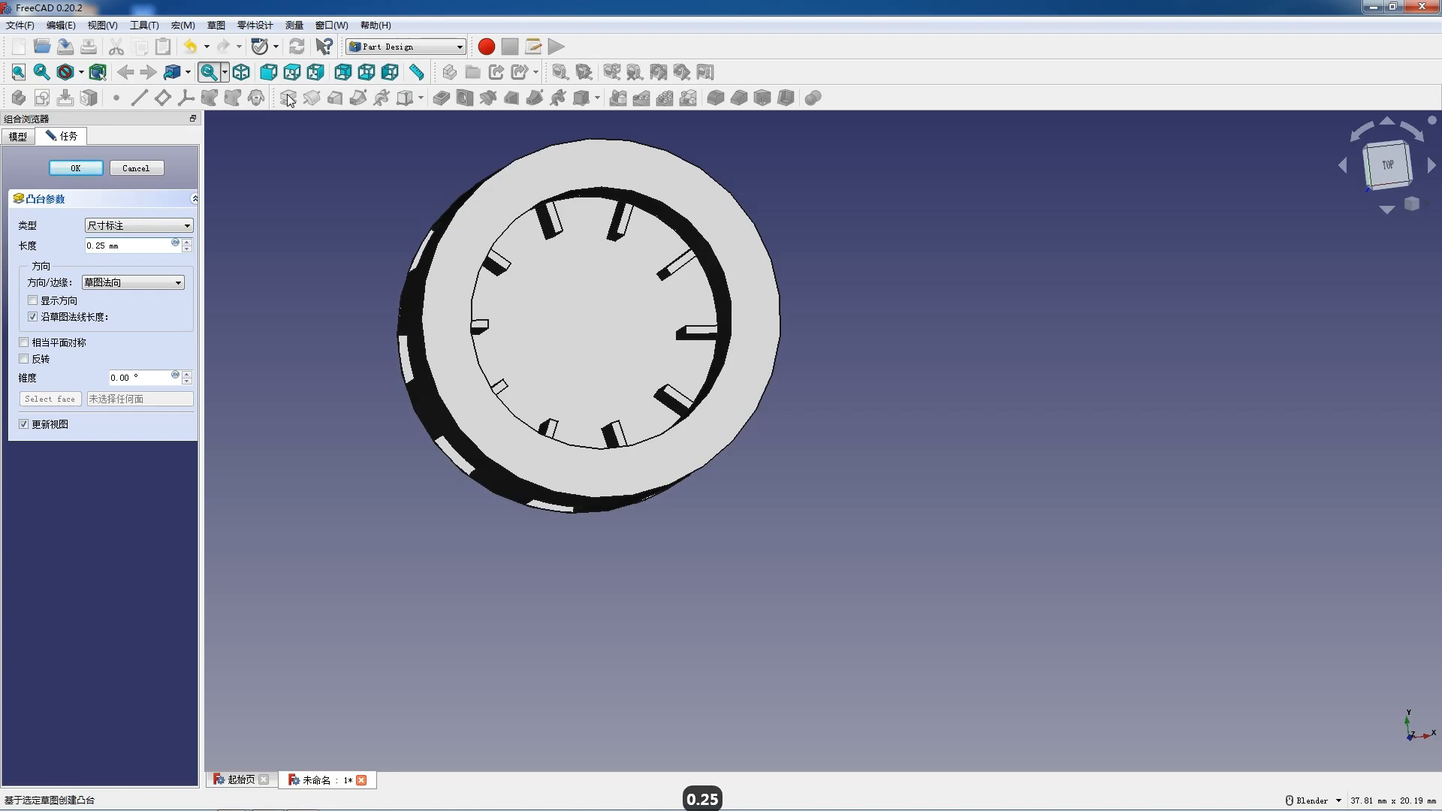
pyautogui.press('Return')
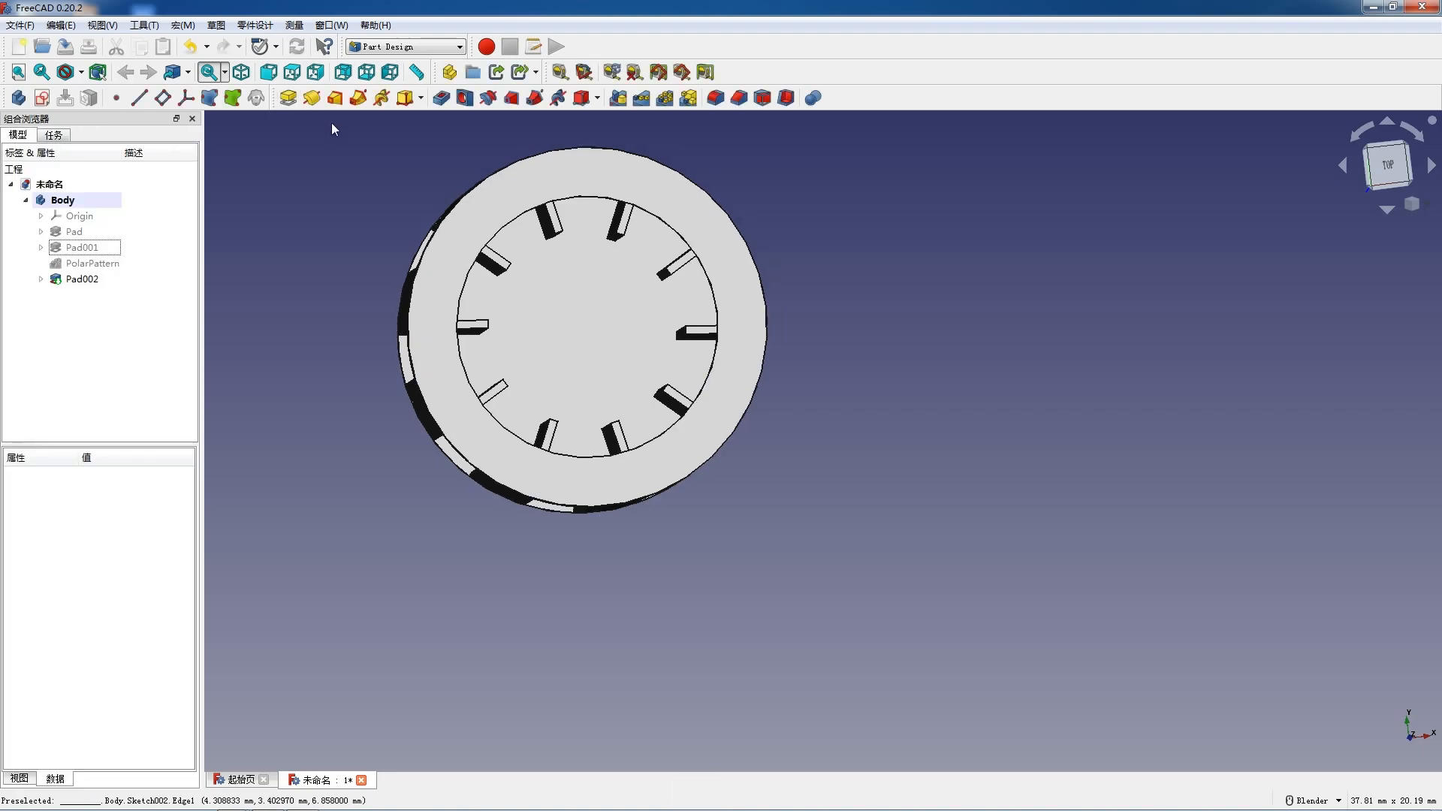
# - Start a sketch on the disc's underside and draw a circle about 4.5 mm in diameter centred on the origin
pyautogui.moveTo(561, 554); pyautogui.dragTo(766, 190, button='middle')
pyautogui.scroll(-3, 766, 189)
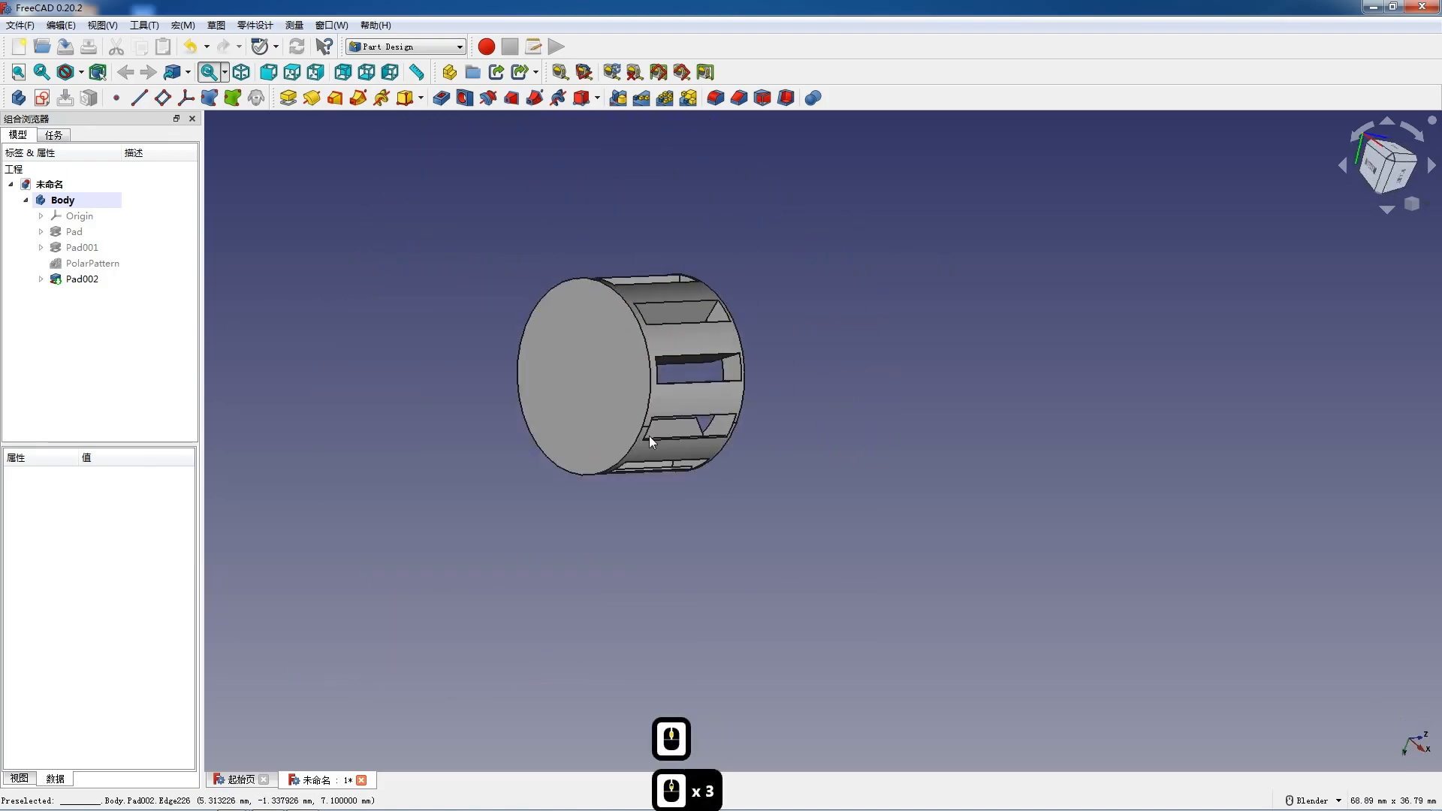
pyautogui.click(563, 412)
pyautogui.click(43, 98)
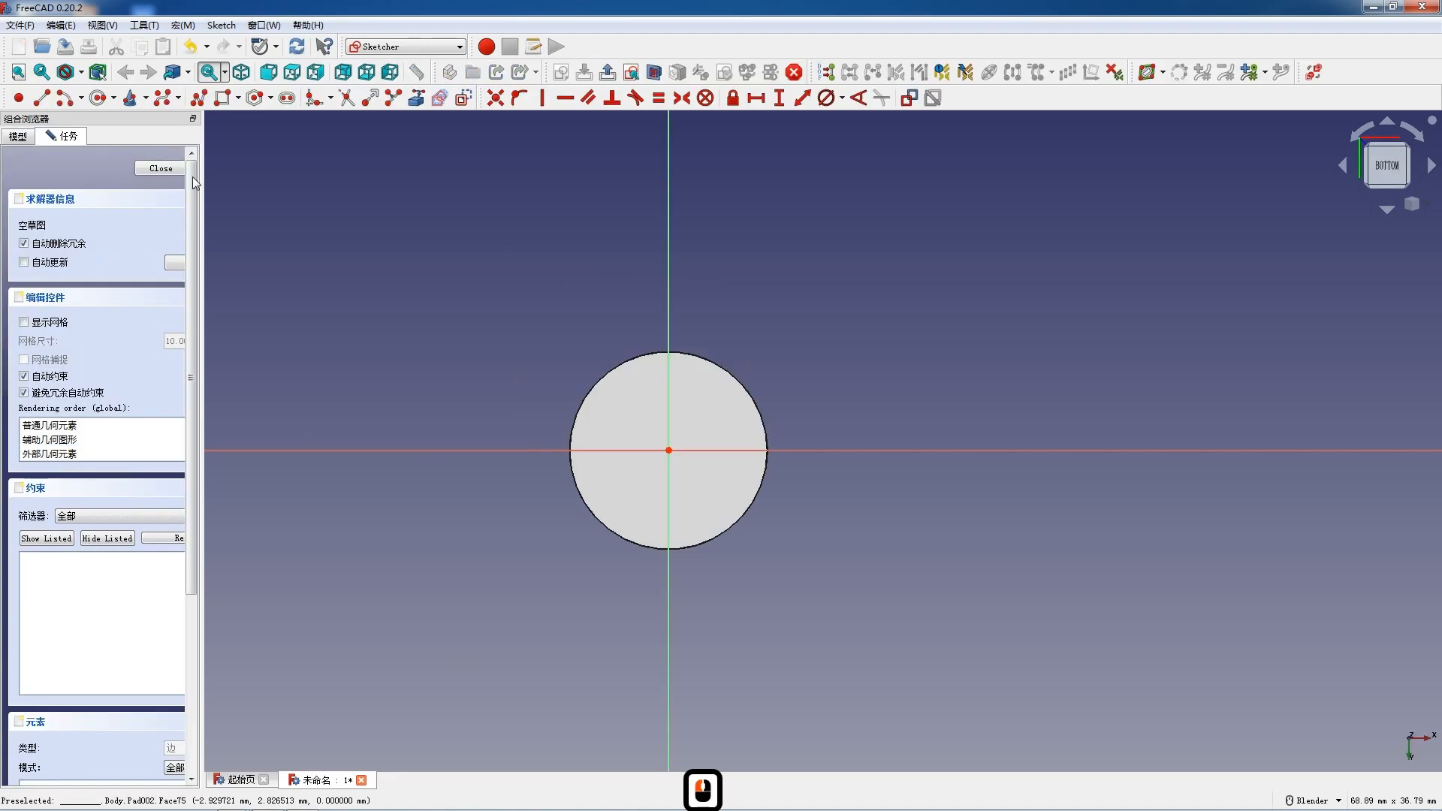
pyautogui.scroll(6, 661, 424)
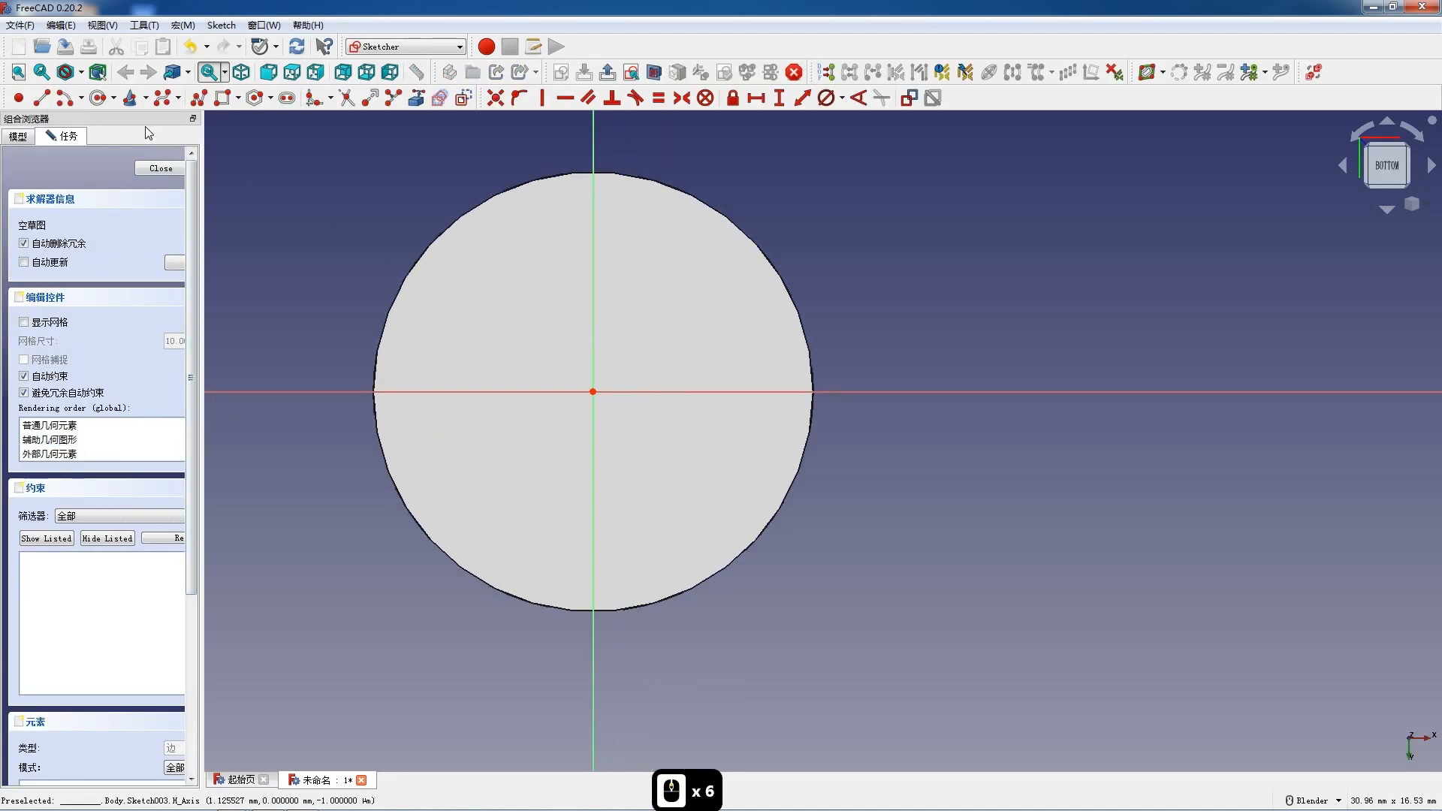
pyautogui.click(98, 97)
pyautogui.click(594, 391)
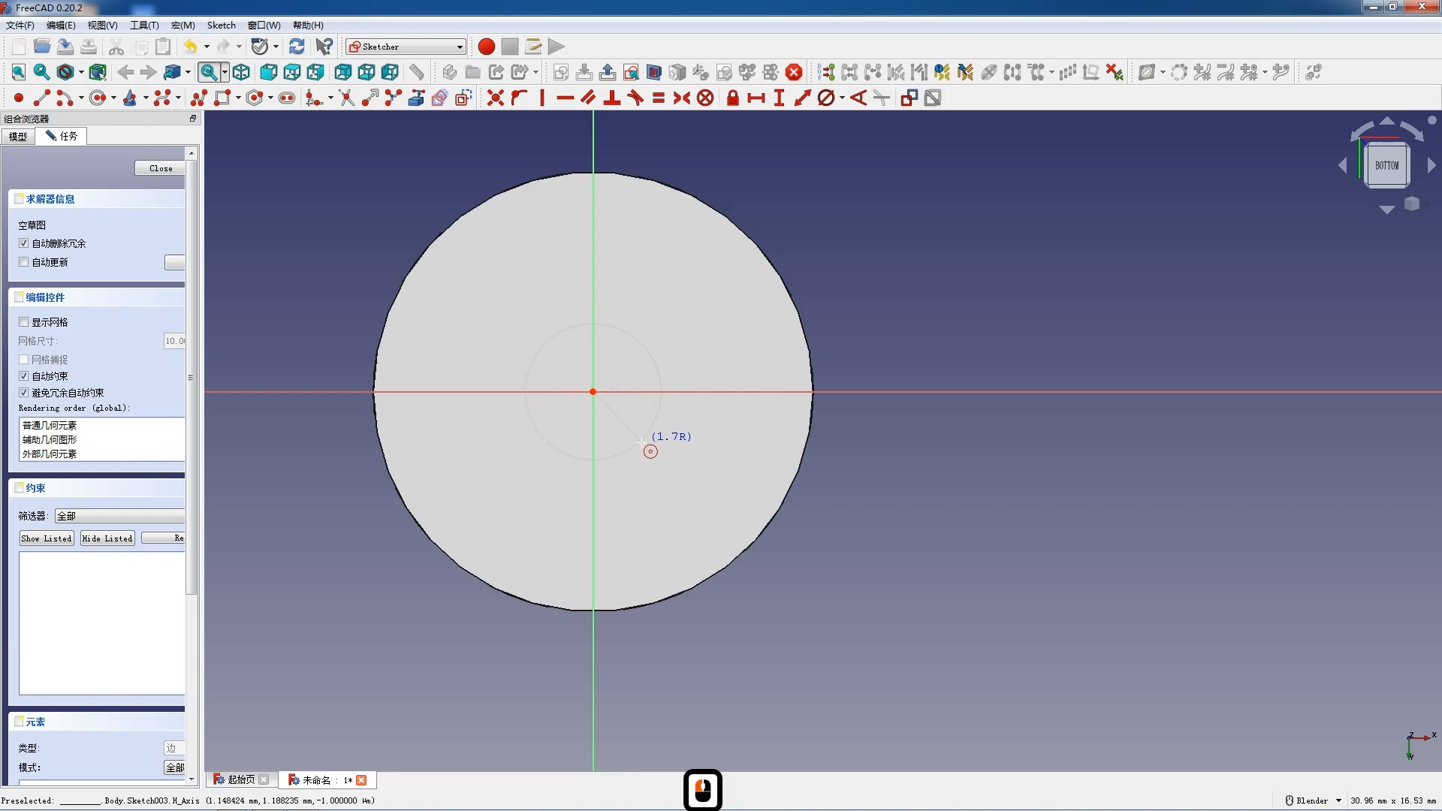
pyautogui.click(653, 458)
pyautogui.press('Escape')
# - Set the diameter of the circle on the disc's underside to 3 mm
pyautogui.click(650, 456)
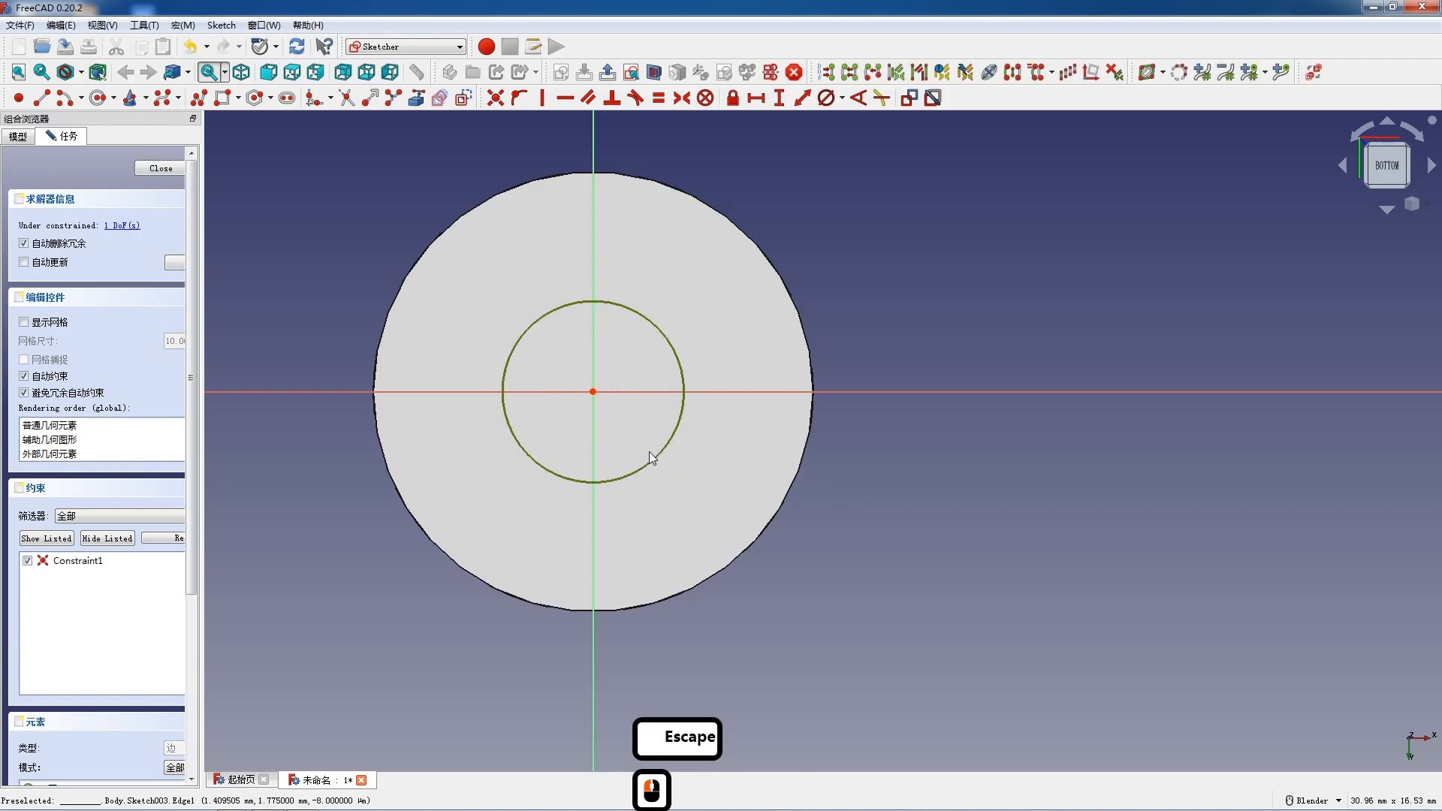
pyautogui.click(826, 97)
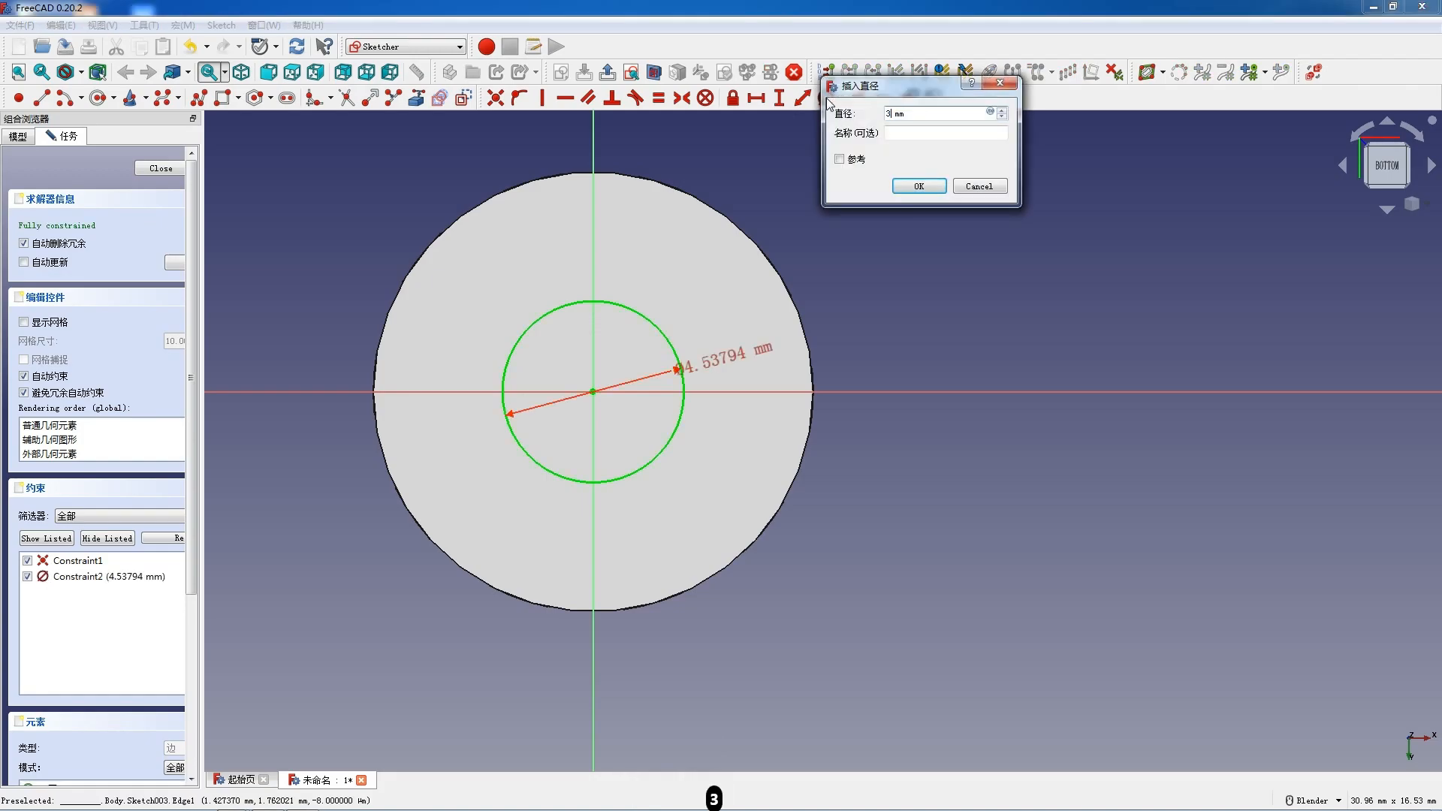
pyautogui.press('Return')
# - Finish the sketch and pad the 3 mm circle 2.5 mm outward from the disc as a central boss
pyautogui.click(158, 169)
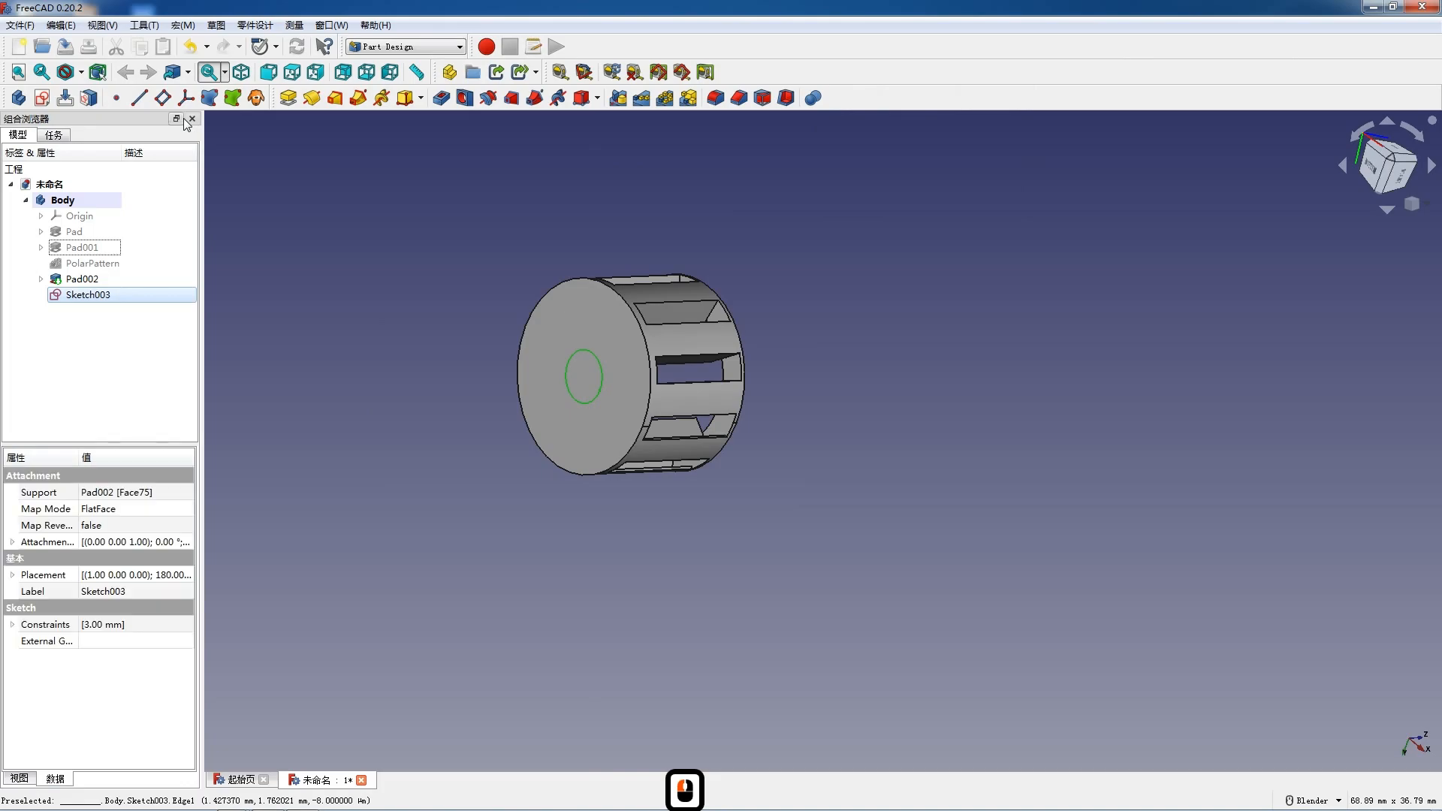
pyautogui.click(288, 98)
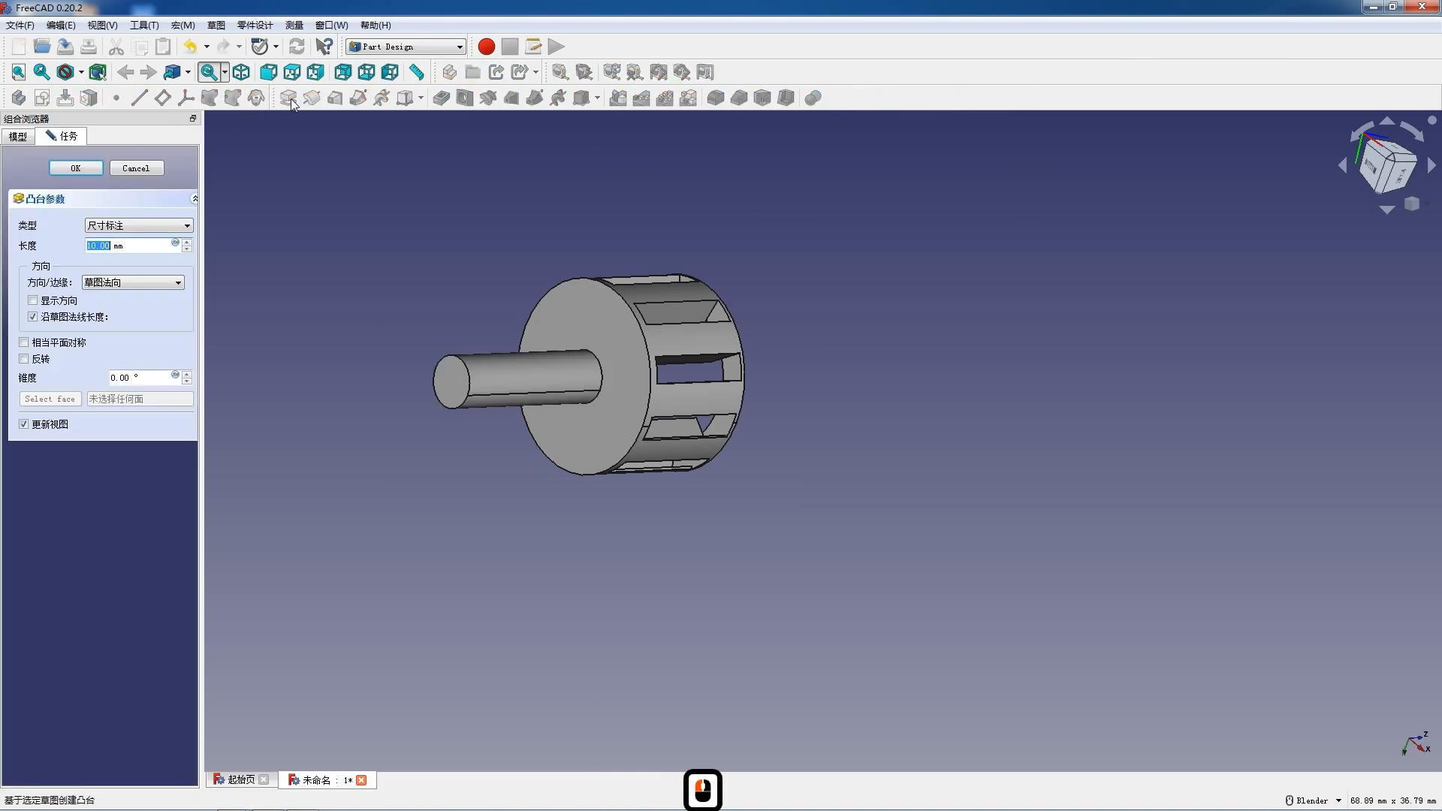
pyautogui.write('2')
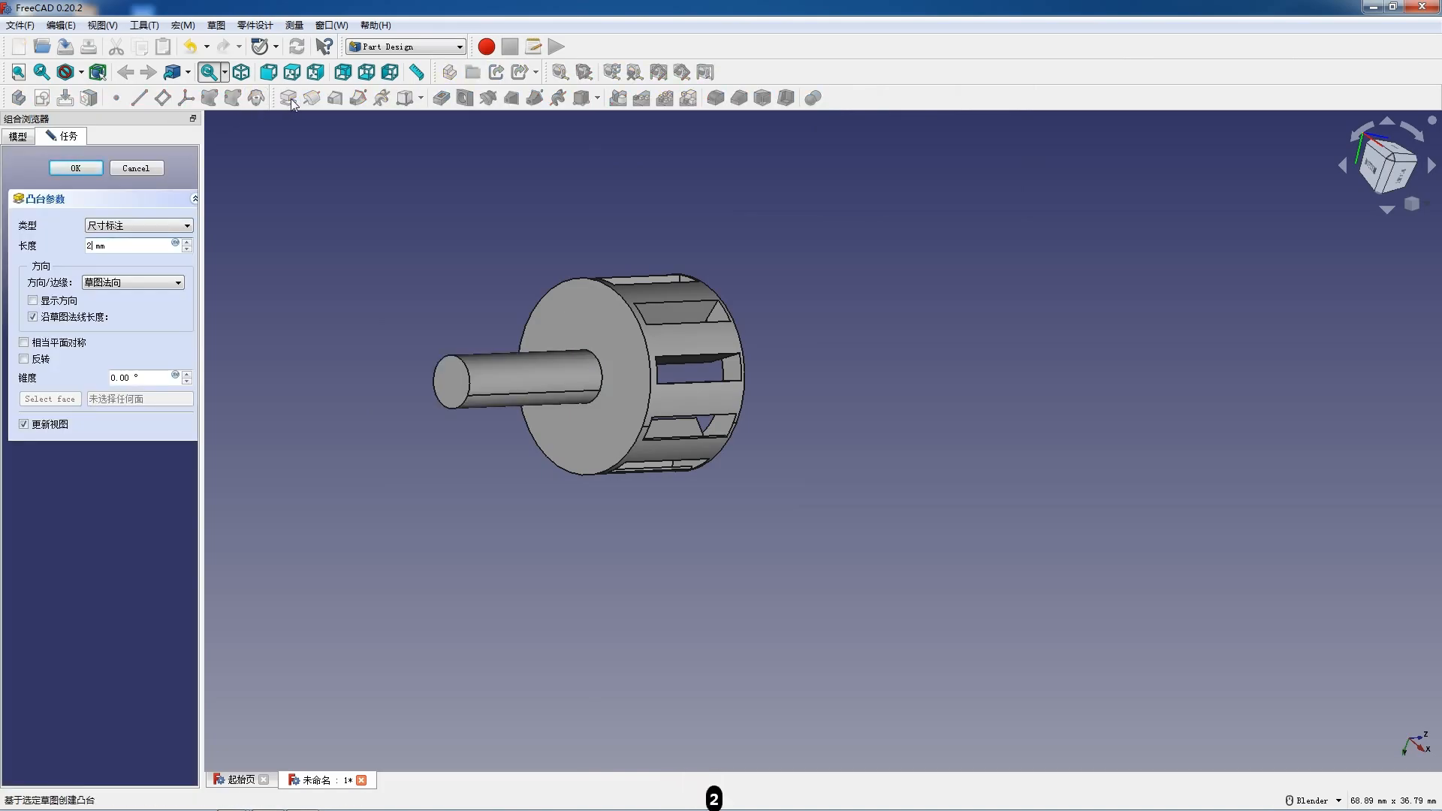
pyautogui.press('Return')
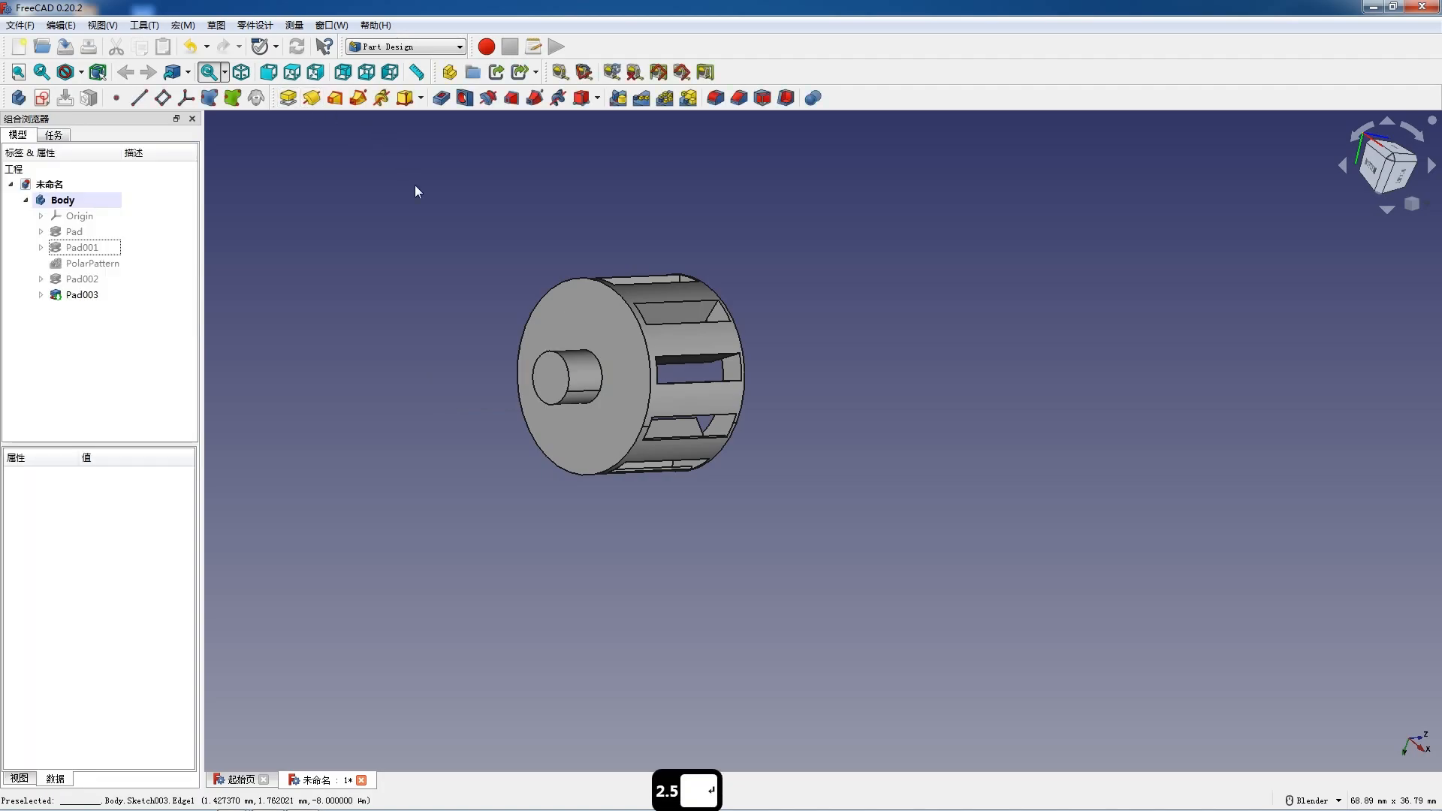
# - Start a sketch on the boss's end face and draw a circle about 1.6 mm in diameter centred on the origin
pyautogui.scroll(3, 525, 341)
pyautogui.click(587, 425)
pyautogui.click(42, 98)
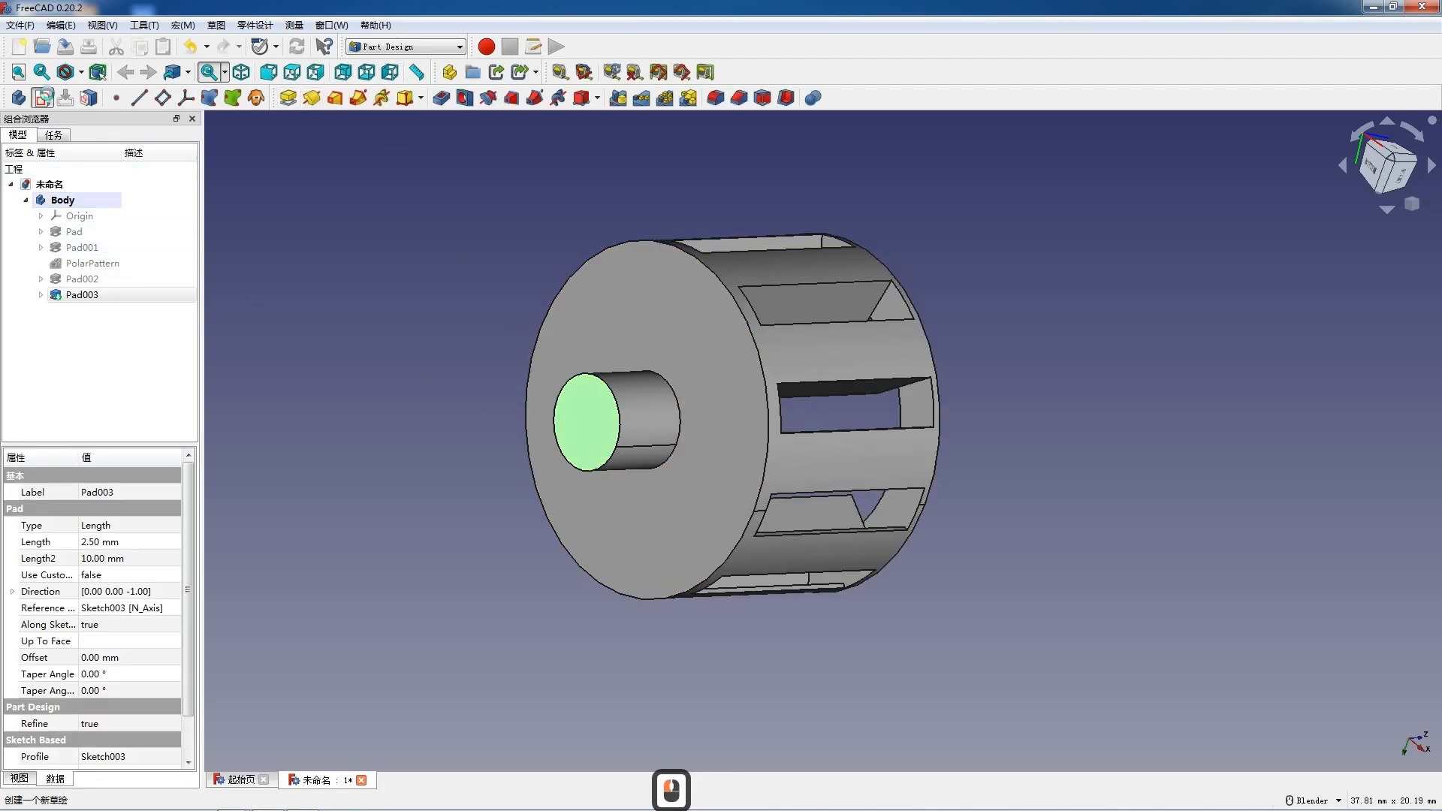
pyautogui.scroll(3, 826, 453)
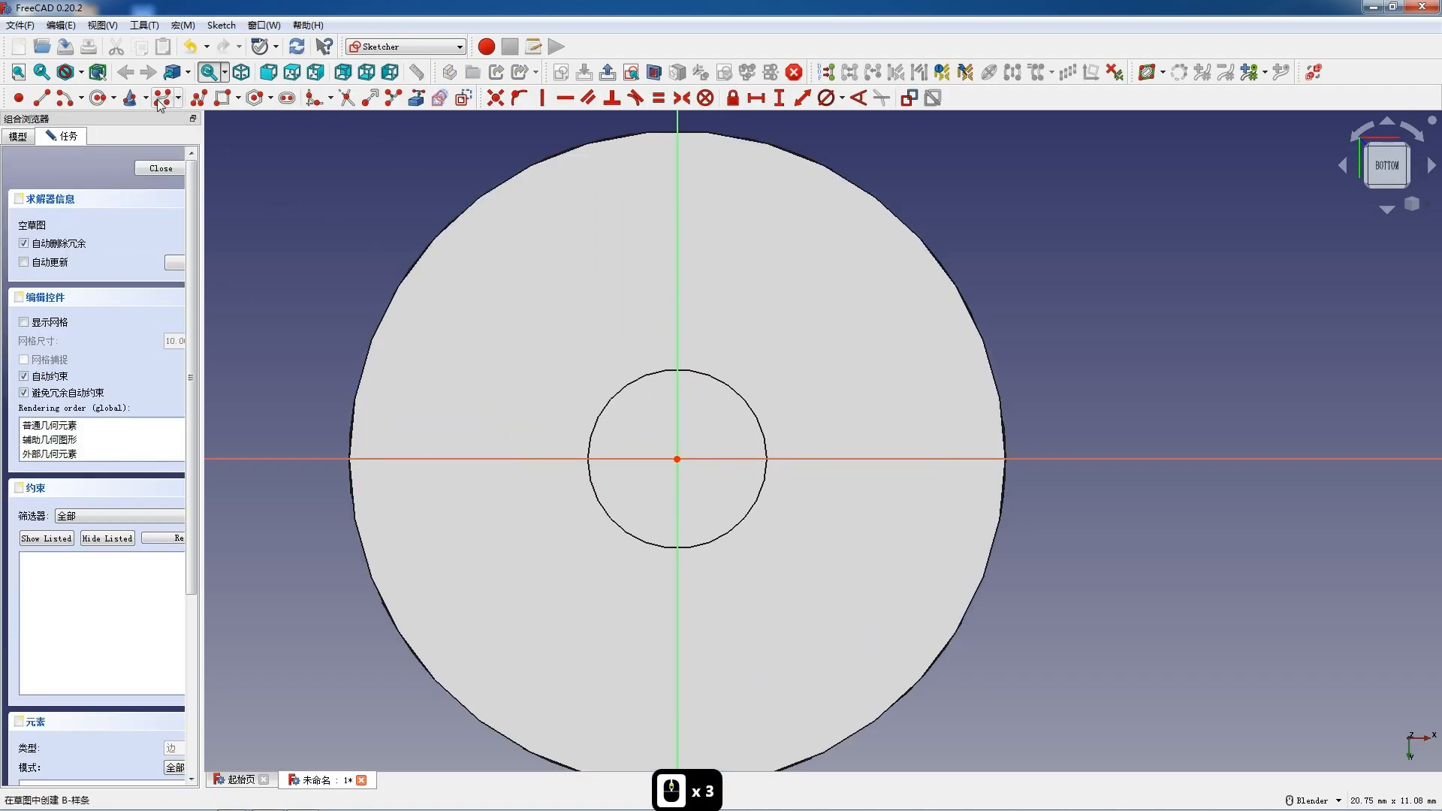
pyautogui.click(677, 458)
pyautogui.click(704, 498)
pyautogui.press('Escape')
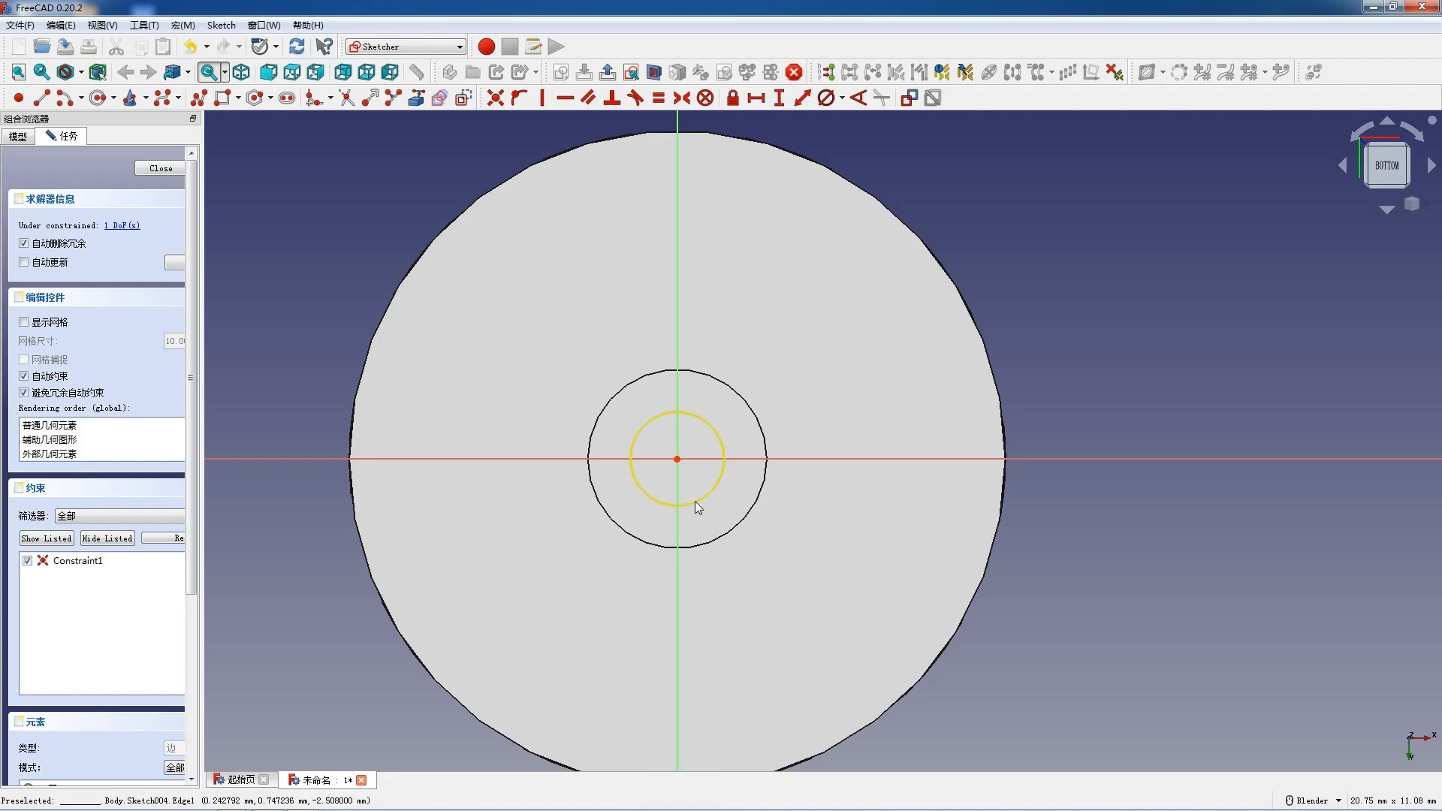
# - Set the diameter of the circle on the boss's end face to 1.5 mm
pyautogui.click(693, 501)
pyautogui.click(826, 98)
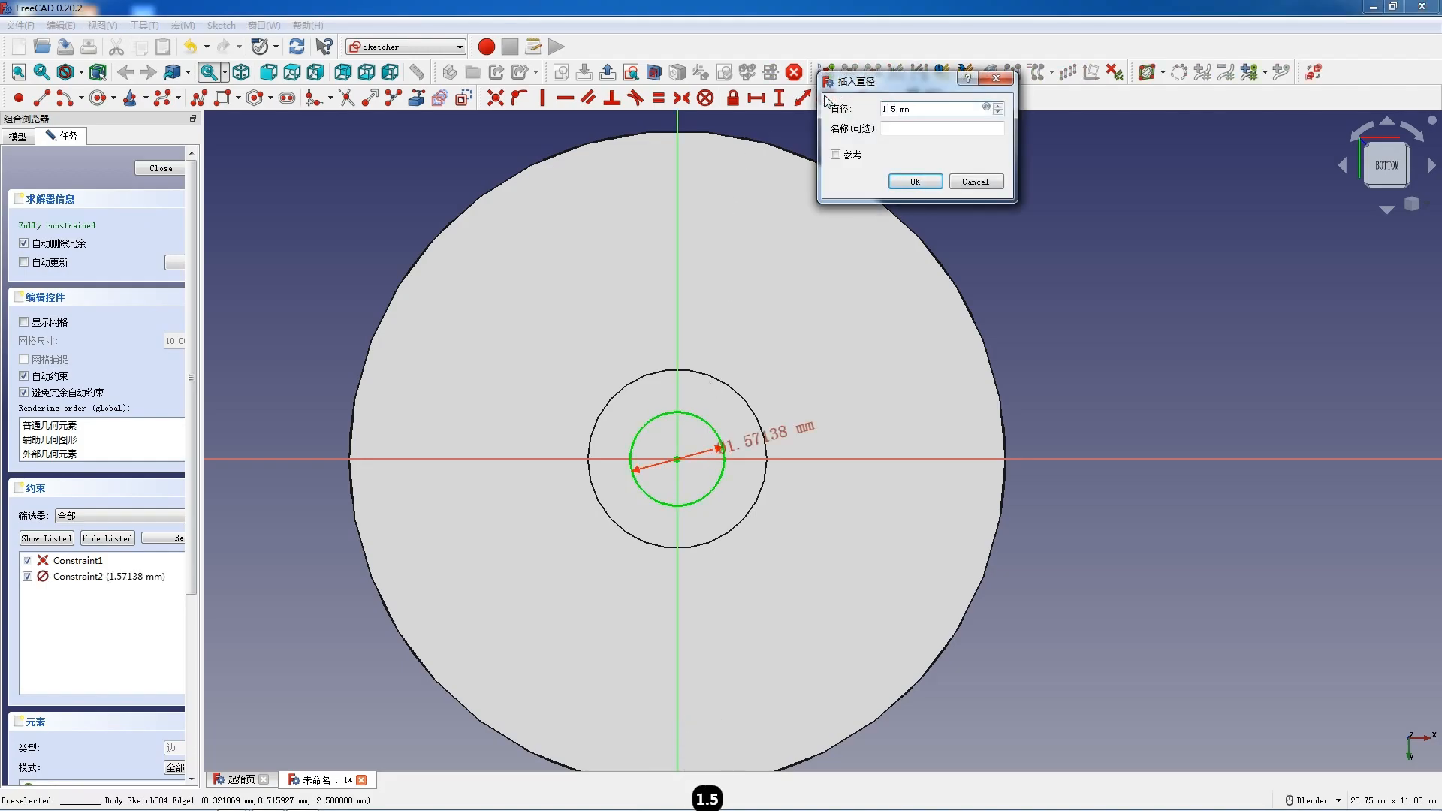
pyautogui.write('1.5')
pyautogui.press('Return')
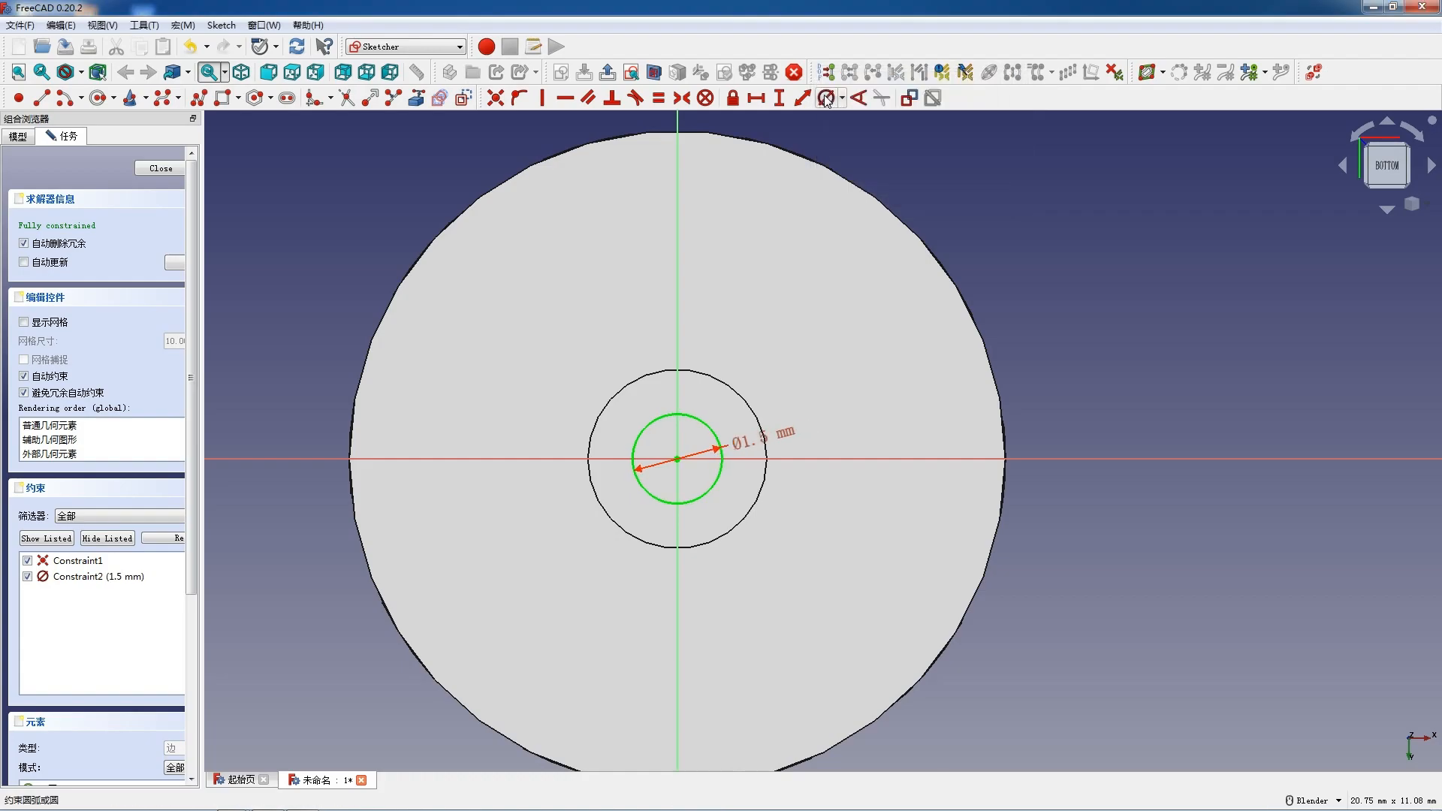
# - Finish the sketch and cut the 1.5 mm circle as a pocket through all, starting at the boss's end face
pyautogui.click(144, 168)
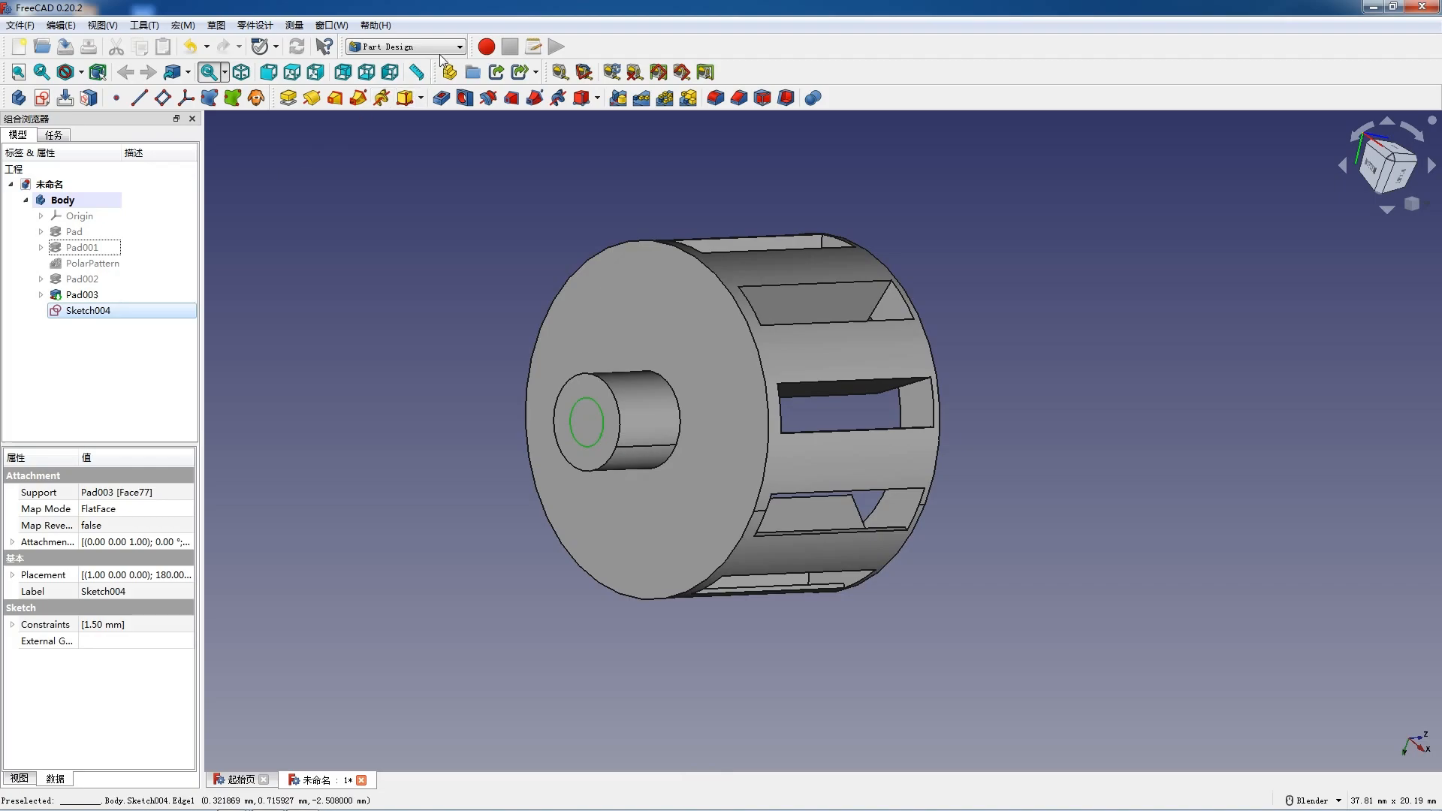
pyautogui.click(441, 98)
pyautogui.click(161, 224)
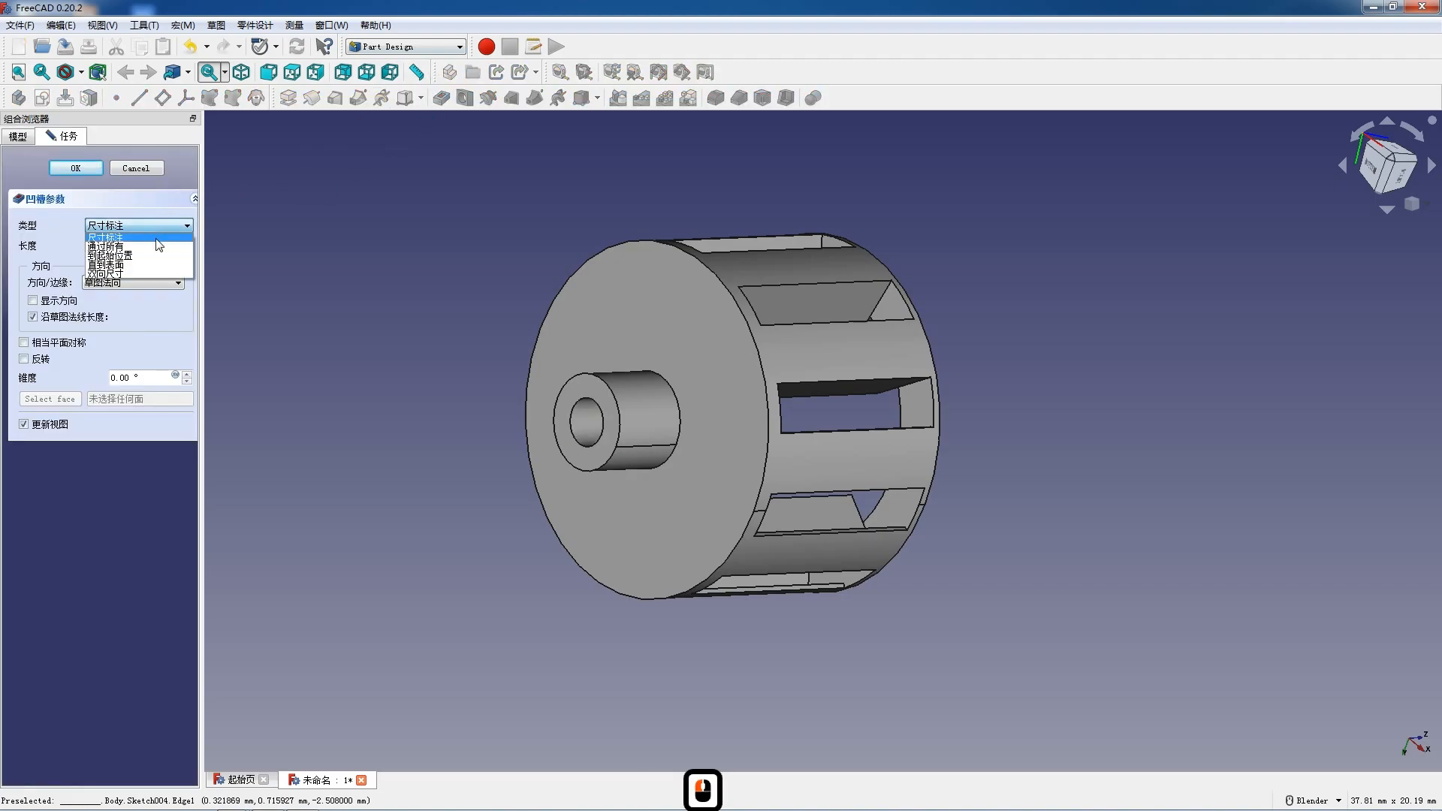
pyautogui.click(150, 241)
pyautogui.click(96, 172)
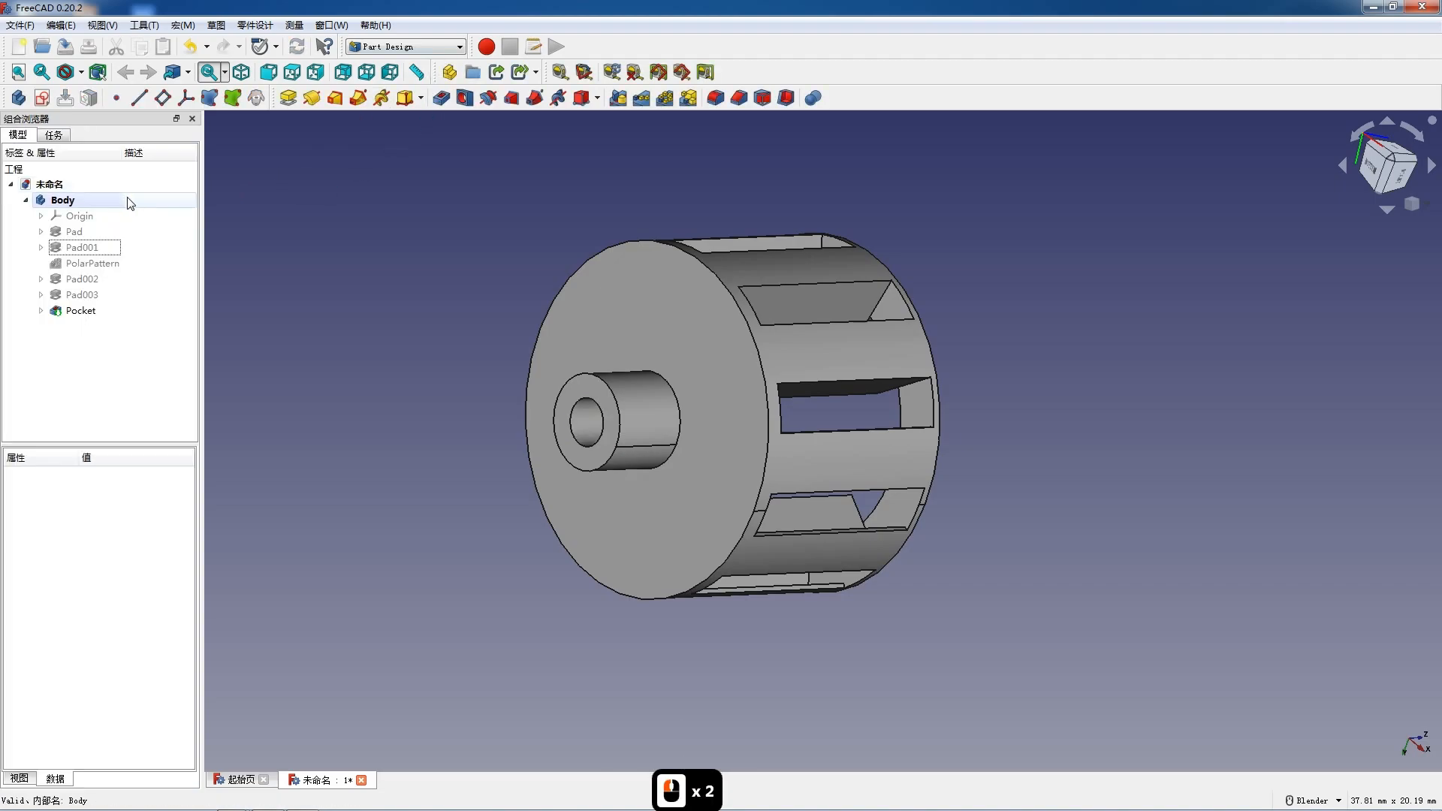
# - Orient the model to the front view and switch to the TechDraw workbench
pyautogui.moveTo(657, 383); pyautogui.dragTo(708, 363, button='middle')
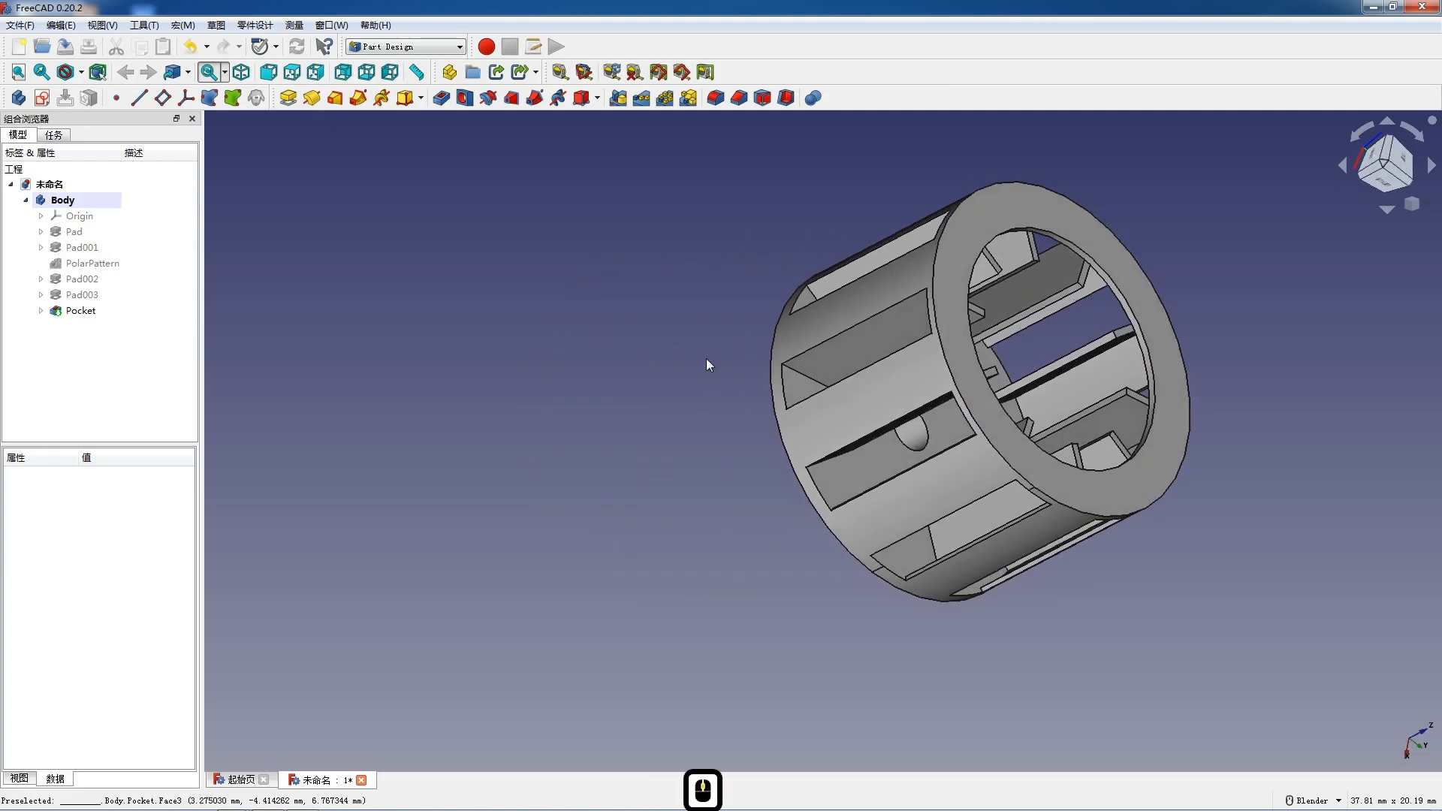
pyautogui.scroll(-4, 708, 364)
pyautogui.moveTo(1007, 525); pyautogui.dragTo(741, 459, button='middle')
pyautogui.scroll(1, 741, 461)
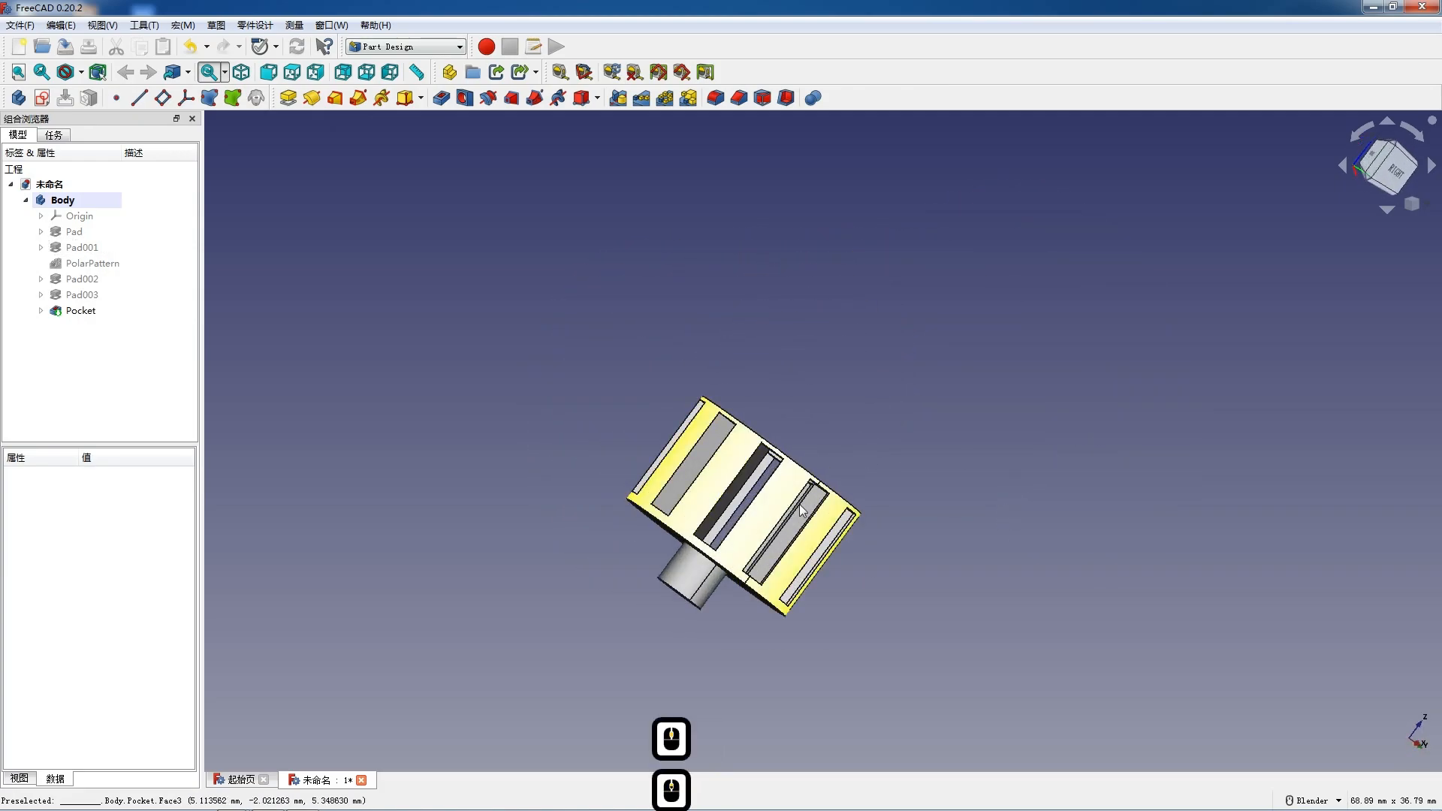
pyautogui.press('F12')
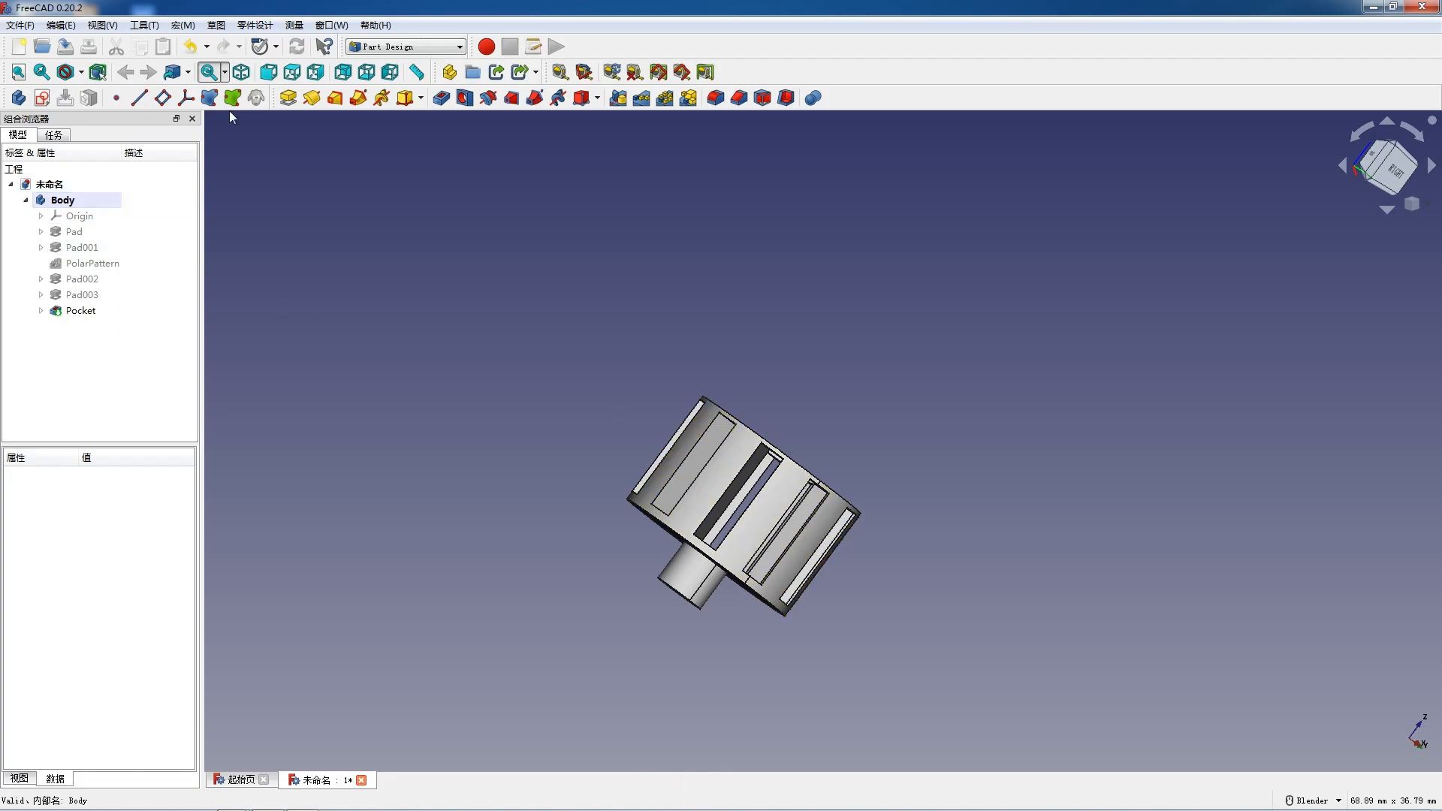
pyautogui.click(270, 72)
pyautogui.click(450, 46)
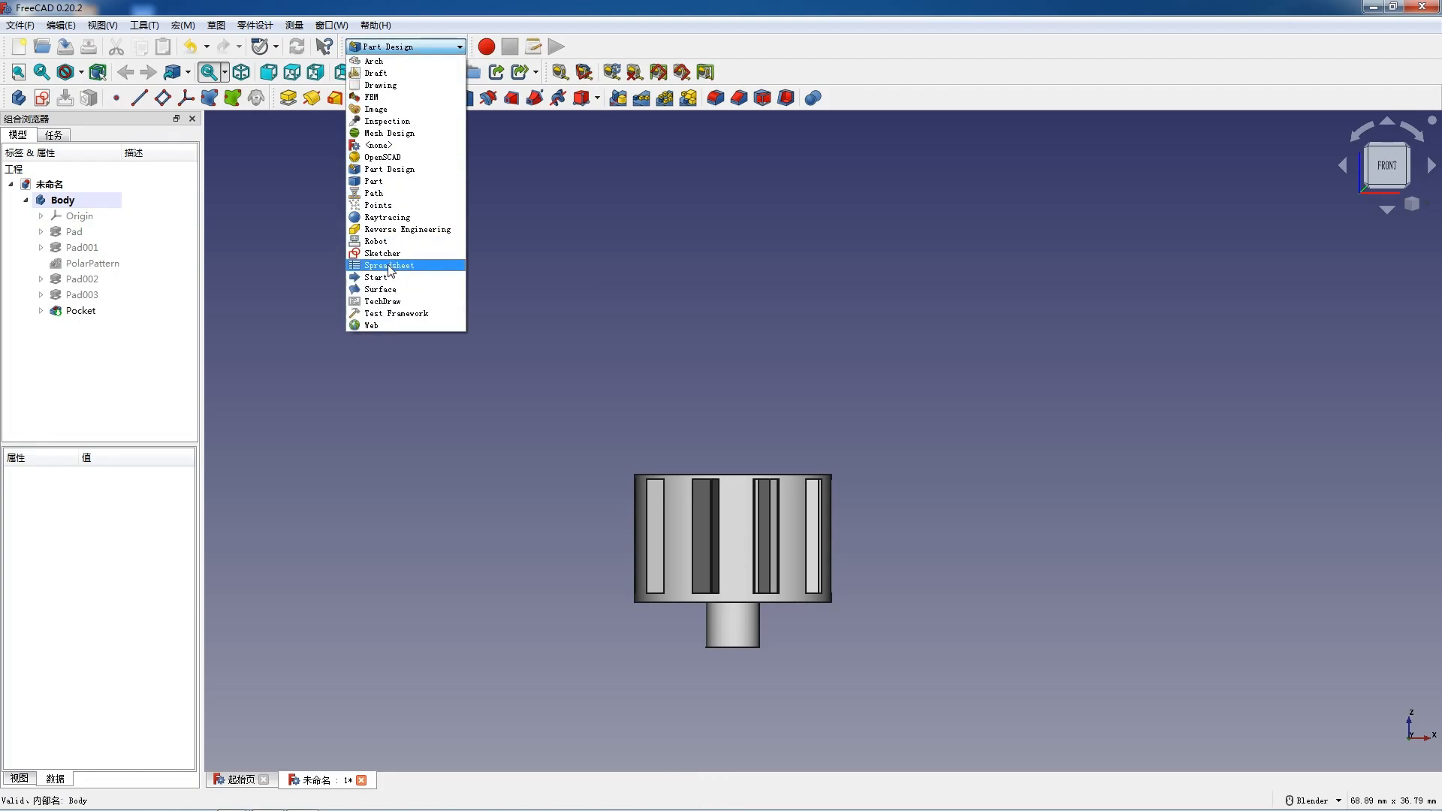
pyautogui.click(398, 301)
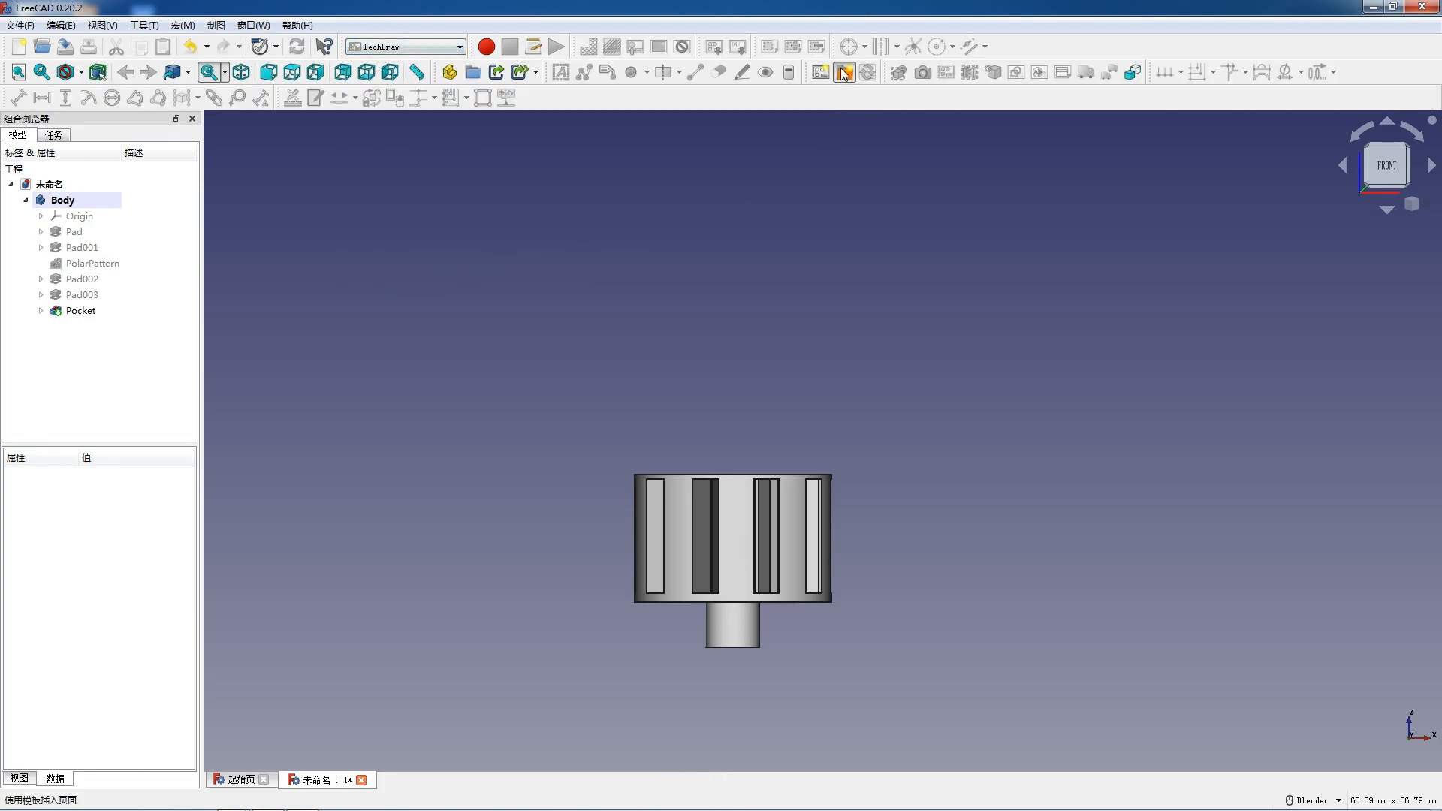
# - Insert a drawing page from the custom landscape template with the channel logo and title block
pyautogui.doubleClick(844, 72)
pyautogui.doubleClick(450, 225)
pyautogui.doubleClick(450, 269)
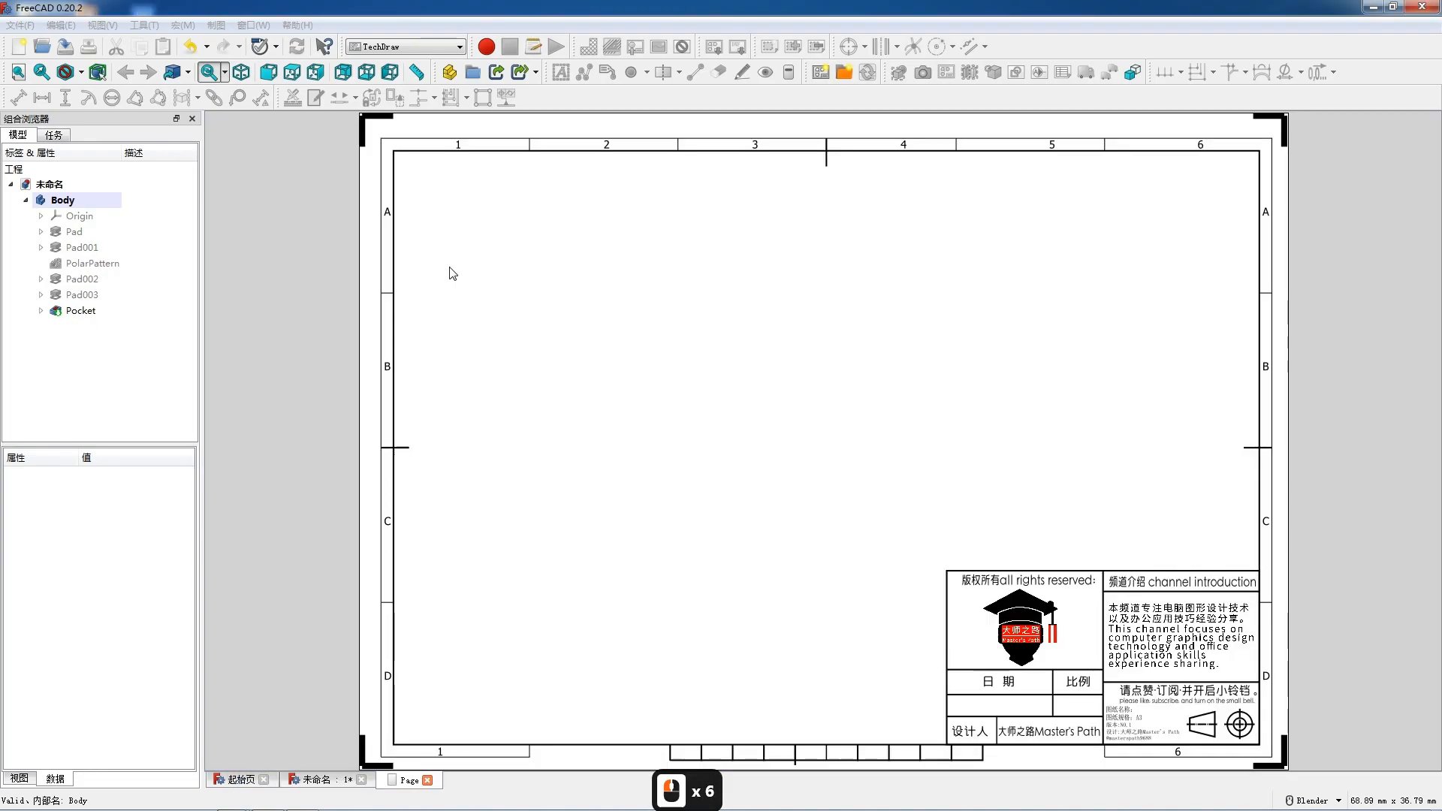
# - Insert a first-angle projection group of the Body with only its Front view, and open the drawing page
pyautogui.click(110, 202)
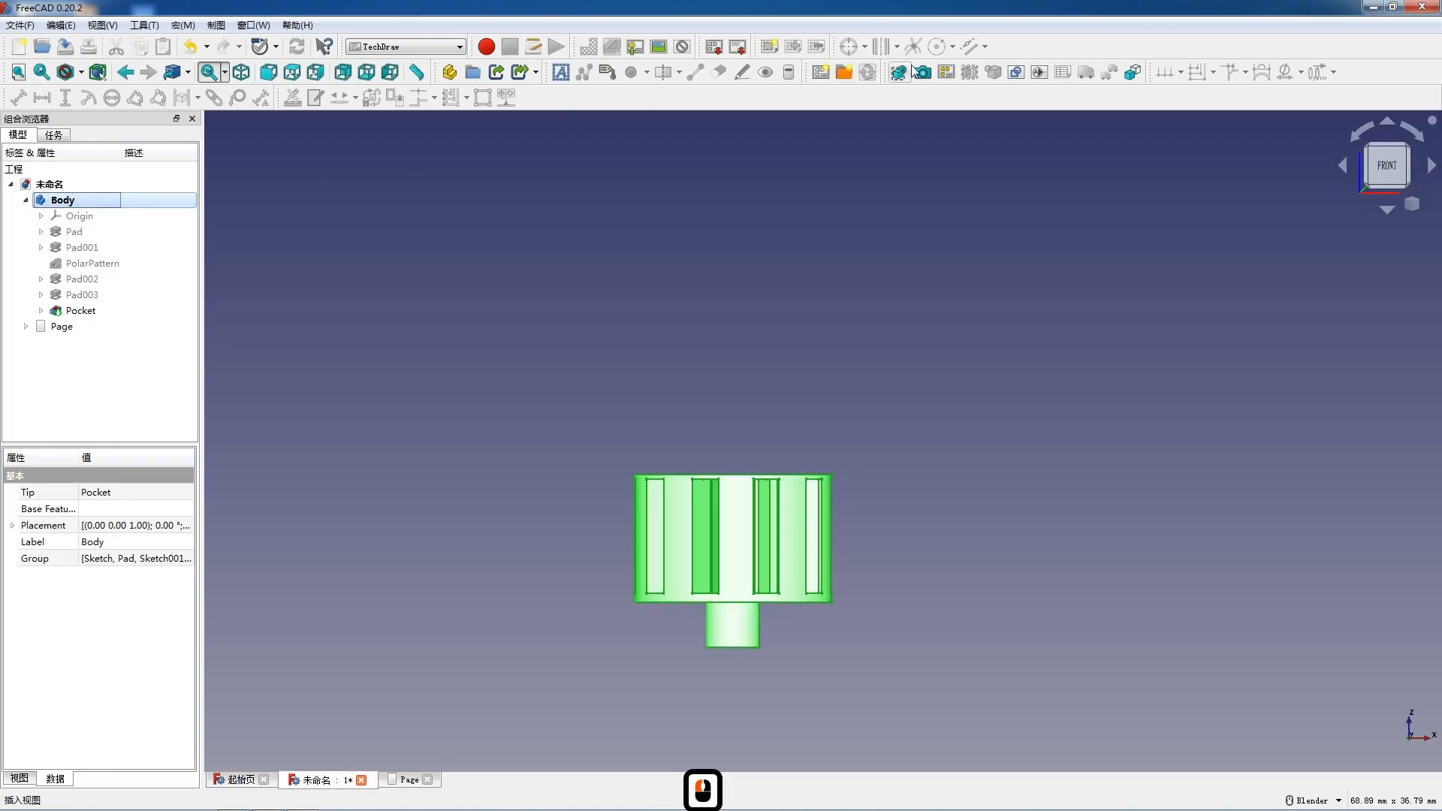
pyautogui.click(946, 72)
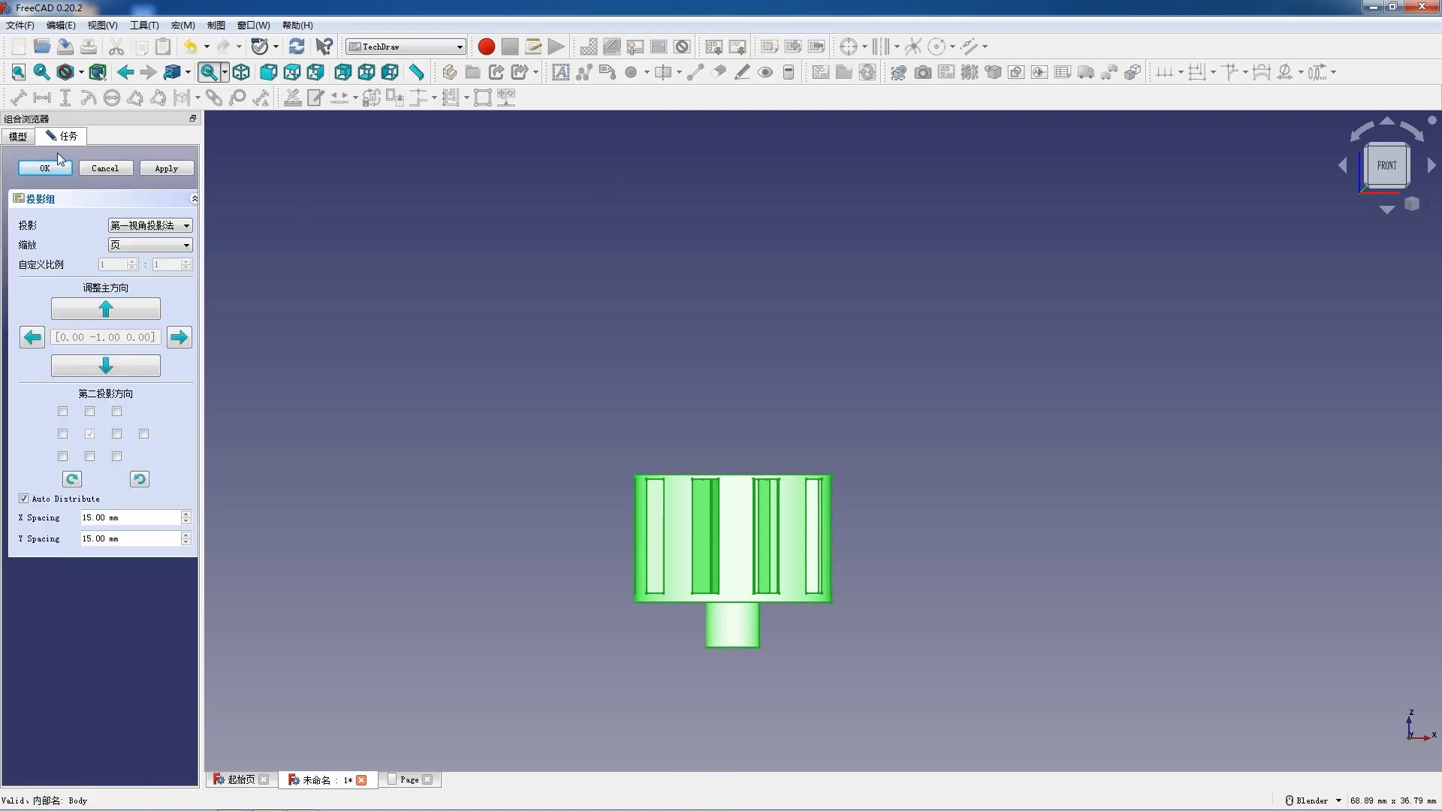
pyautogui.click(72, 170)
pyautogui.doubleClick(64, 330)
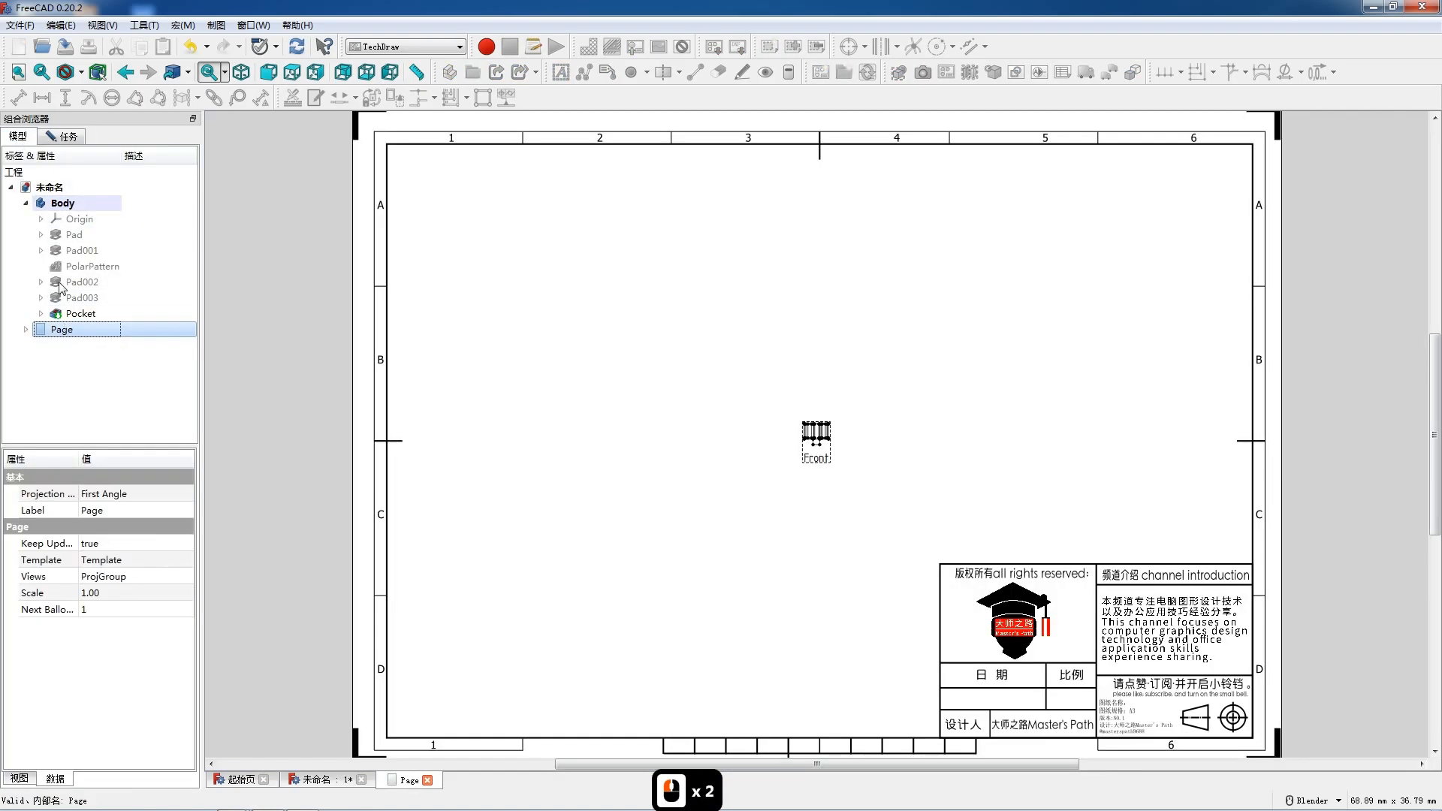
# - Set the projection group's custom scale to 10:1 and include only the Top and FrontTopLeft views alongside Front
pyautogui.click(73, 139)
pyautogui.click(150, 256)
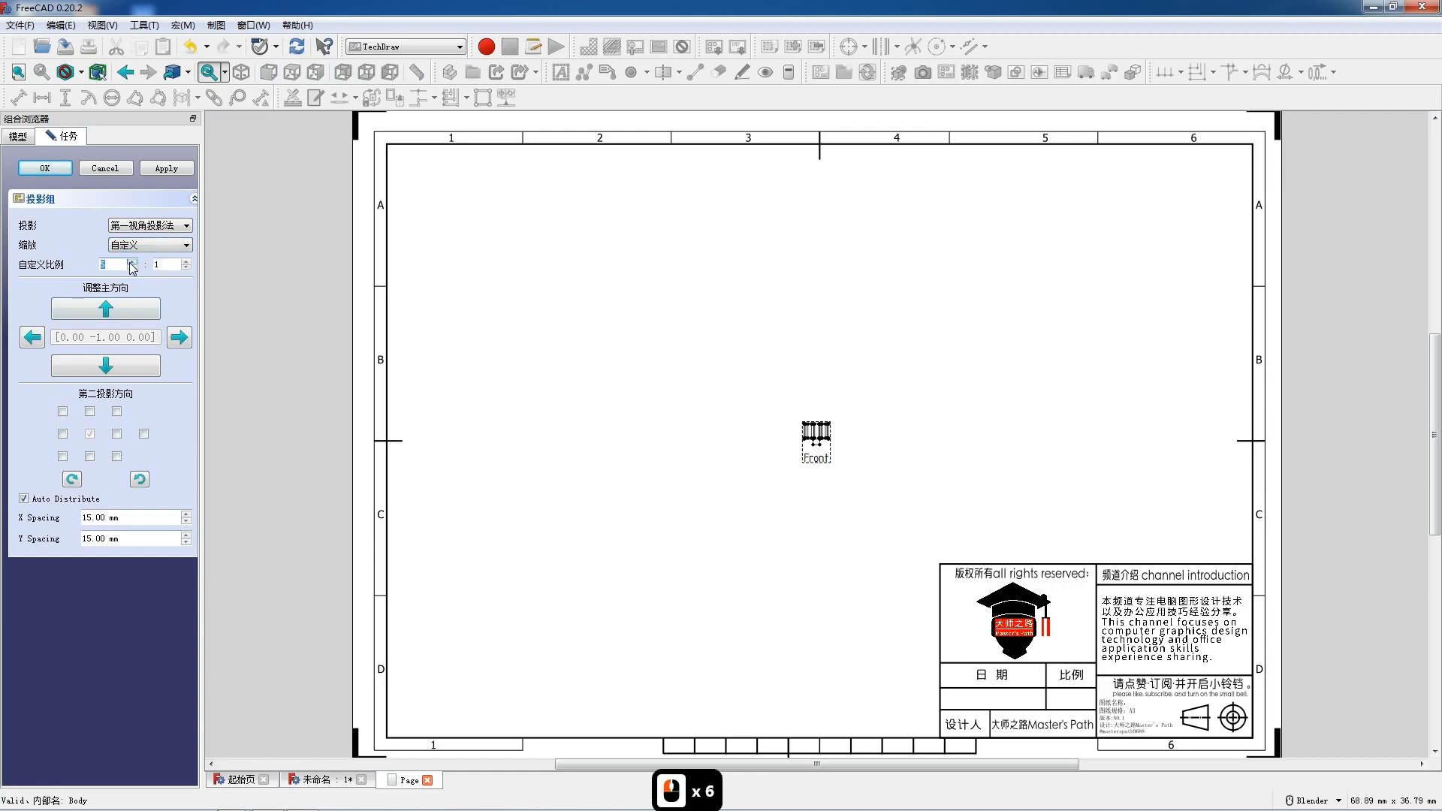
pyautogui.click(89, 455)
pyautogui.click(116, 434)
pyautogui.click(116, 435)
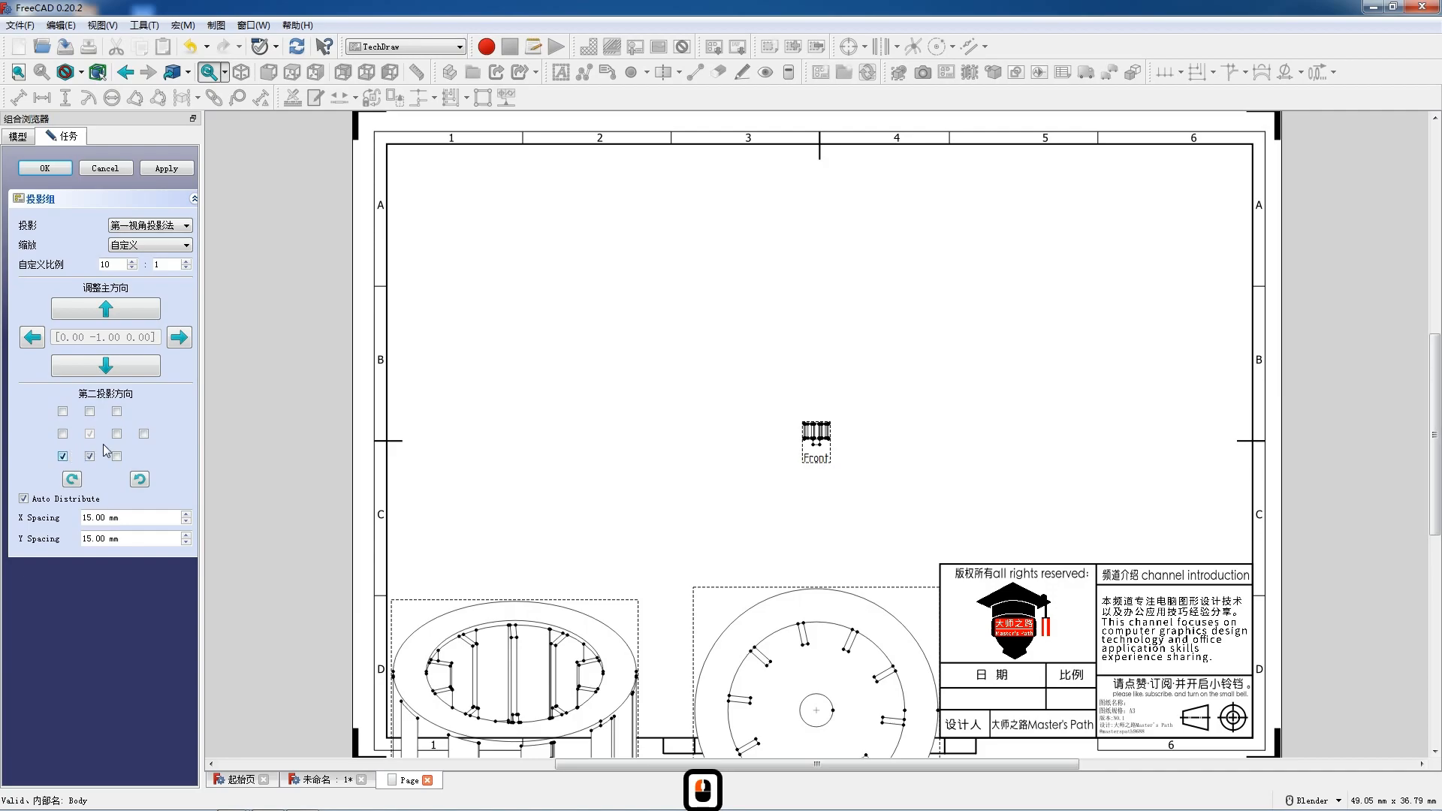
pyautogui.scroll(-6, 474, 300)
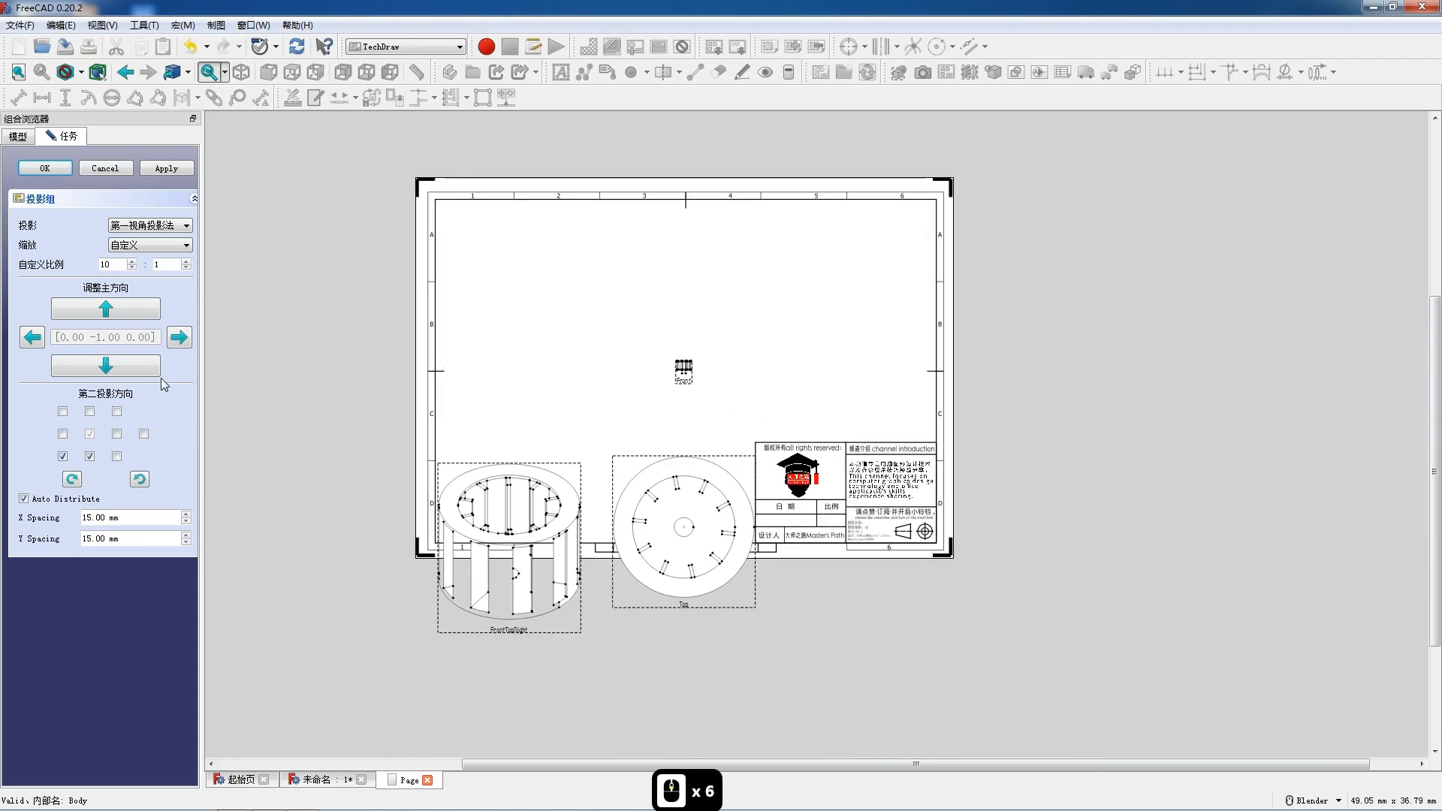
pyautogui.click(117, 456)
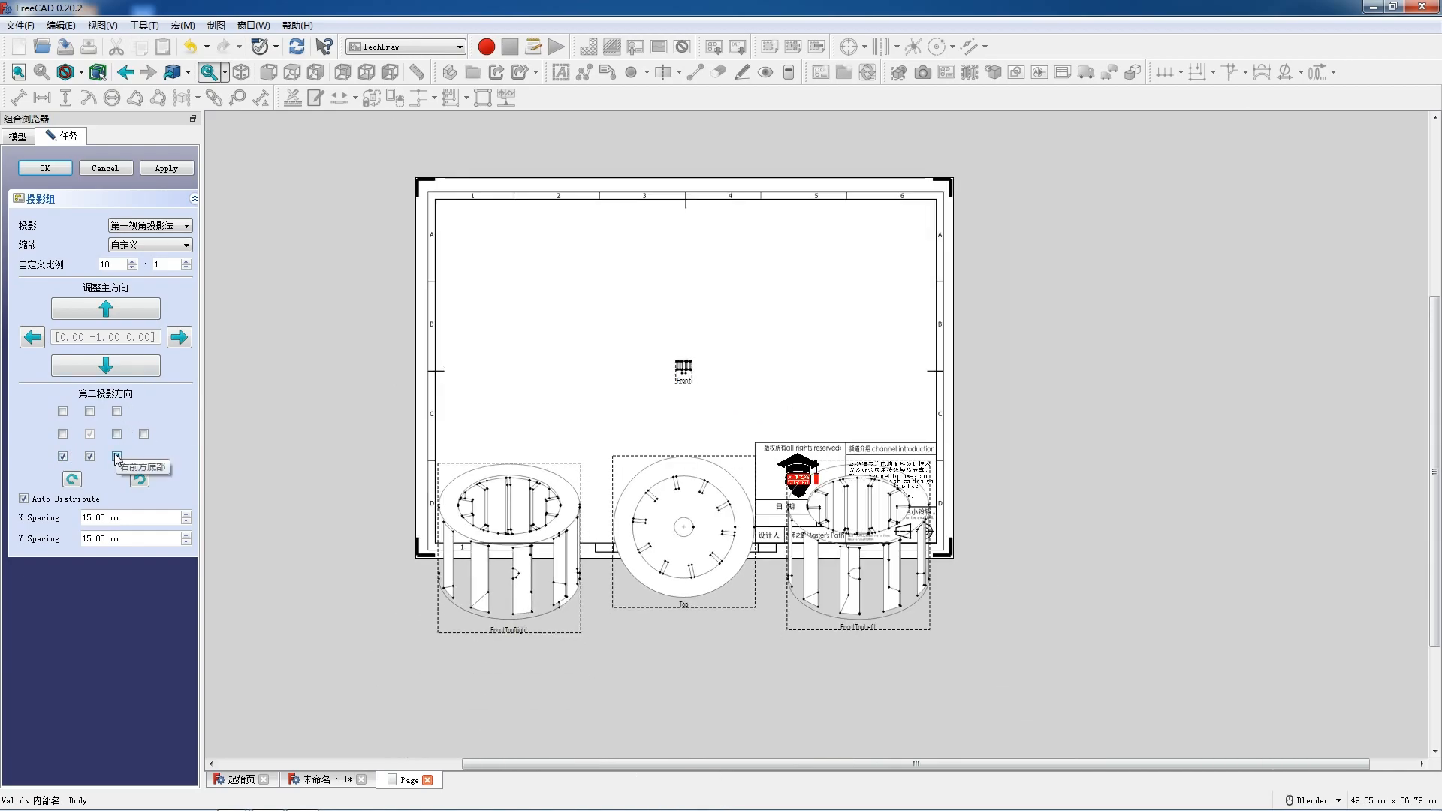
pyautogui.click(64, 457)
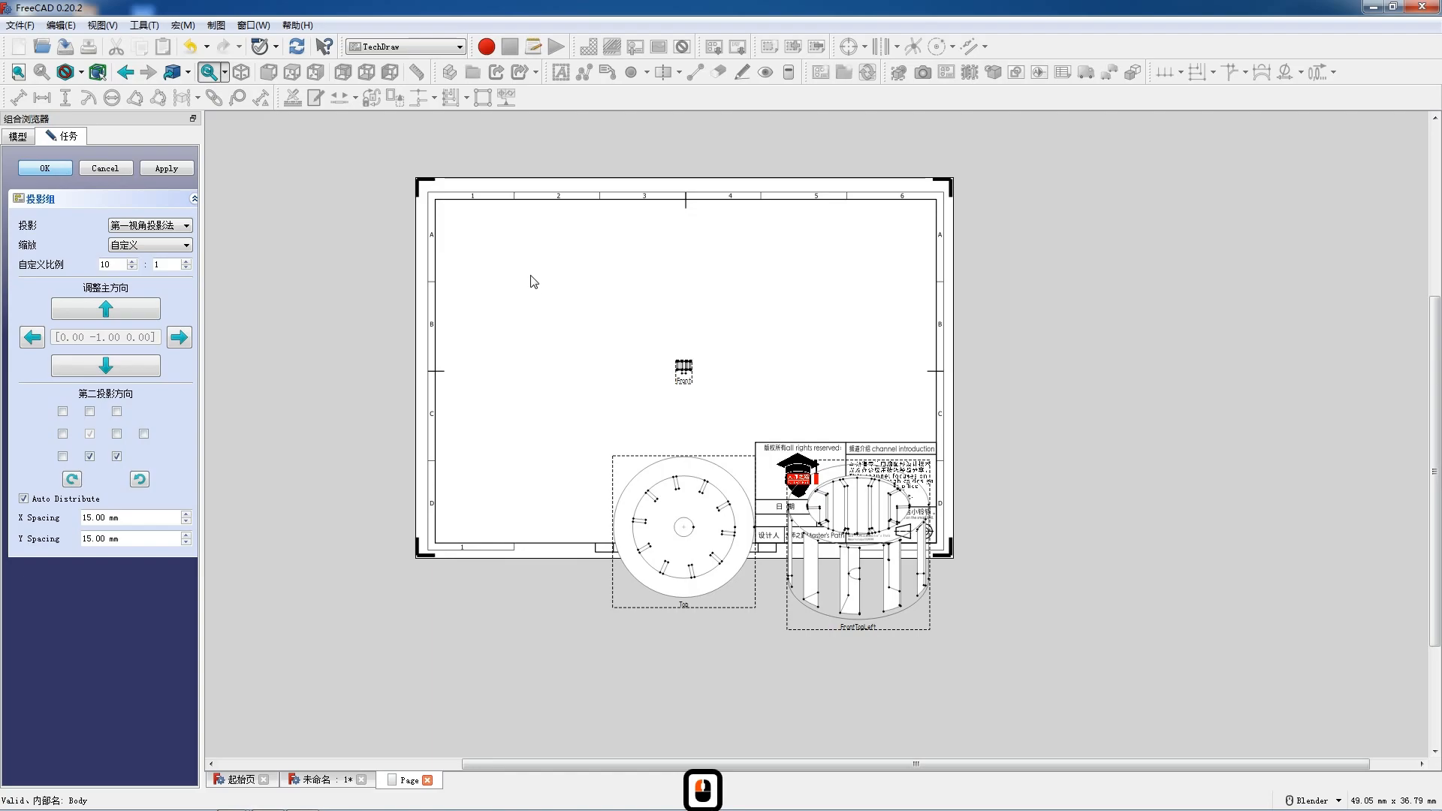
# - Arrange the views with Front above Top on the sheet's left half and FrontTopLeft above the title block
pyautogui.moveTo(688, 437); pyautogui.dragTo(562, 352)
pyautogui.moveTo(741, 548); pyautogui.dragTo(809, 431)
pyautogui.scroll(2, 809, 433)
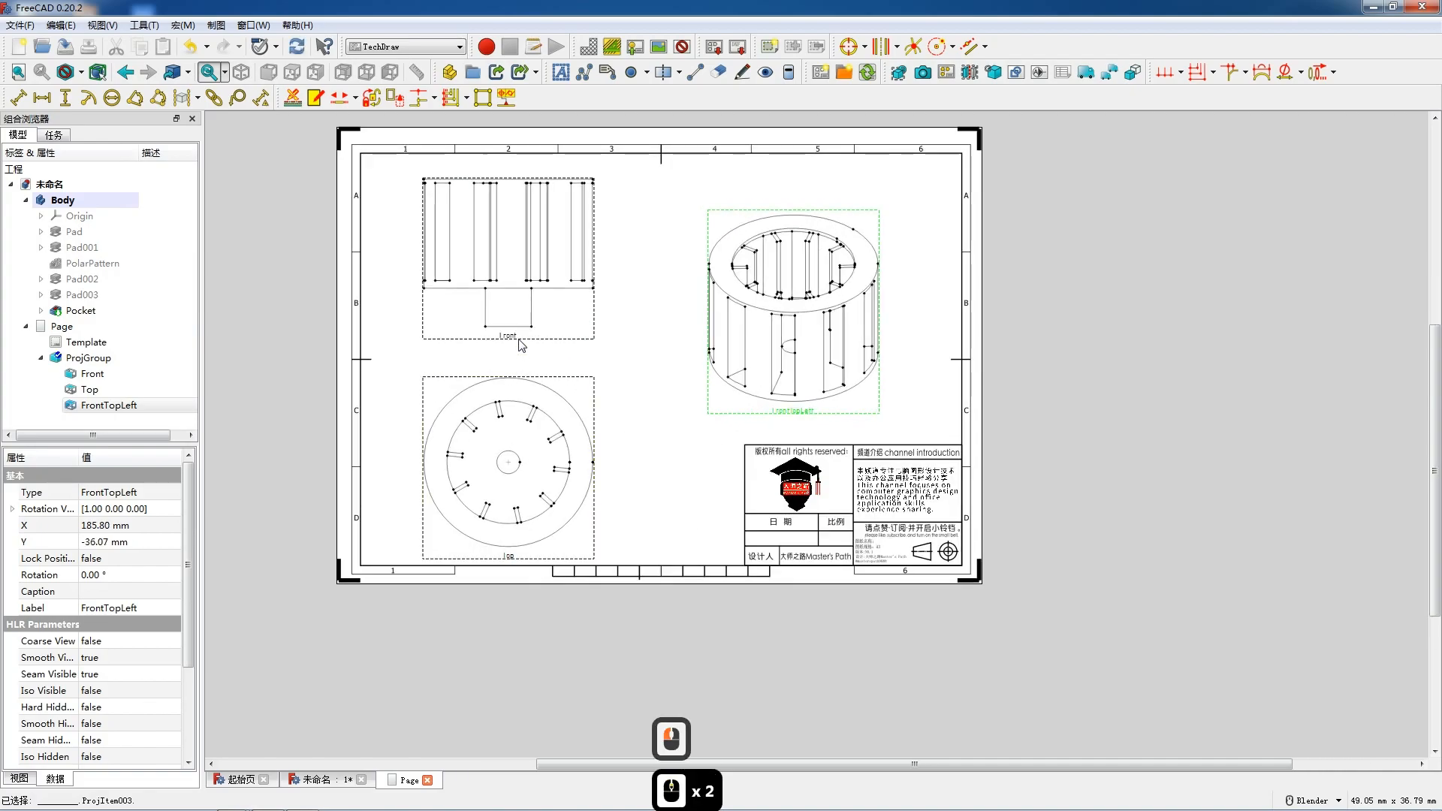
pyautogui.moveTo(514, 333); pyautogui.dragTo(519, 332)
pyautogui.click(529, 552)
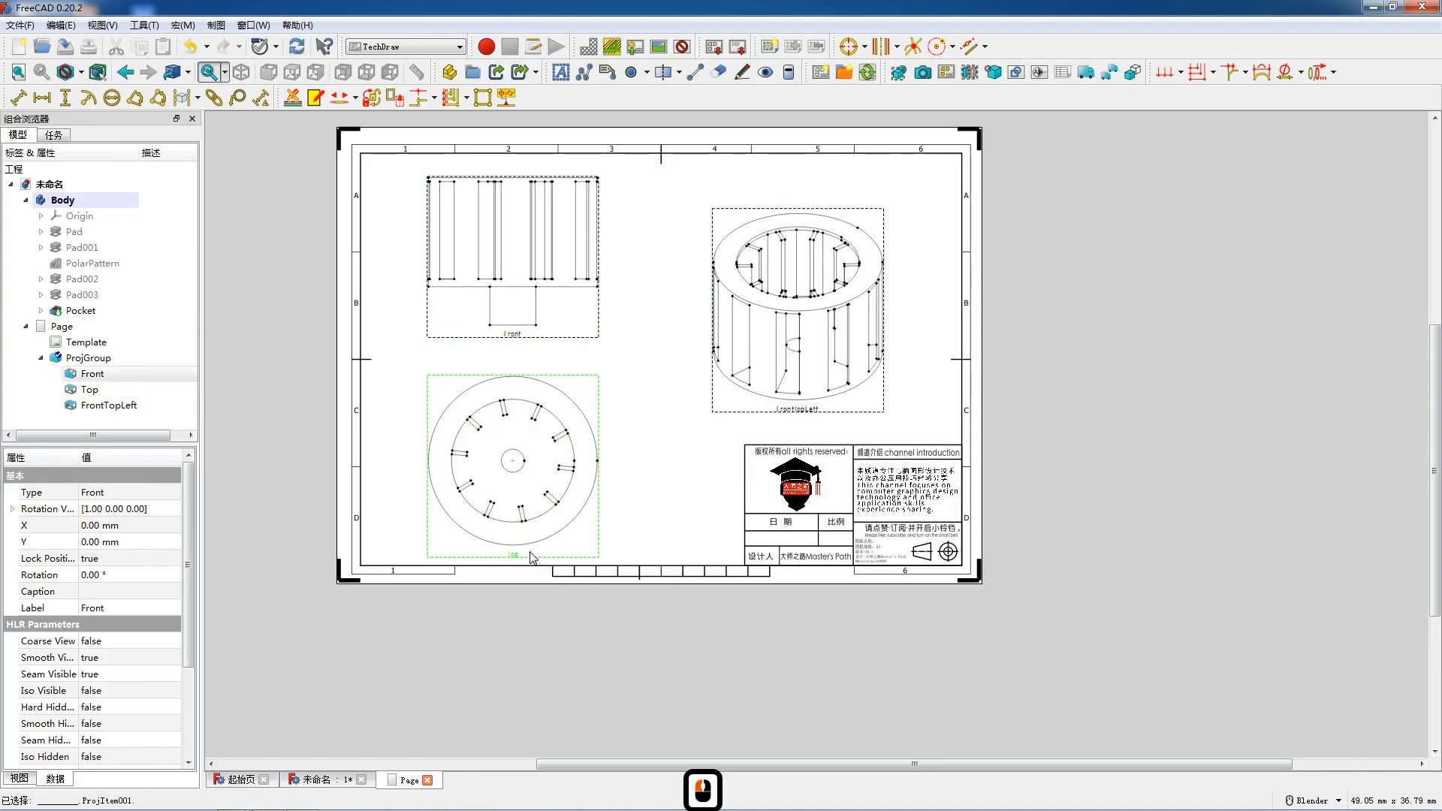
pyautogui.moveTo(530, 556); pyautogui.dragTo(535, 547)
pyautogui.scroll(1, 679, 410)
pyautogui.moveTo(812, 417); pyautogui.dragTo(833, 413)
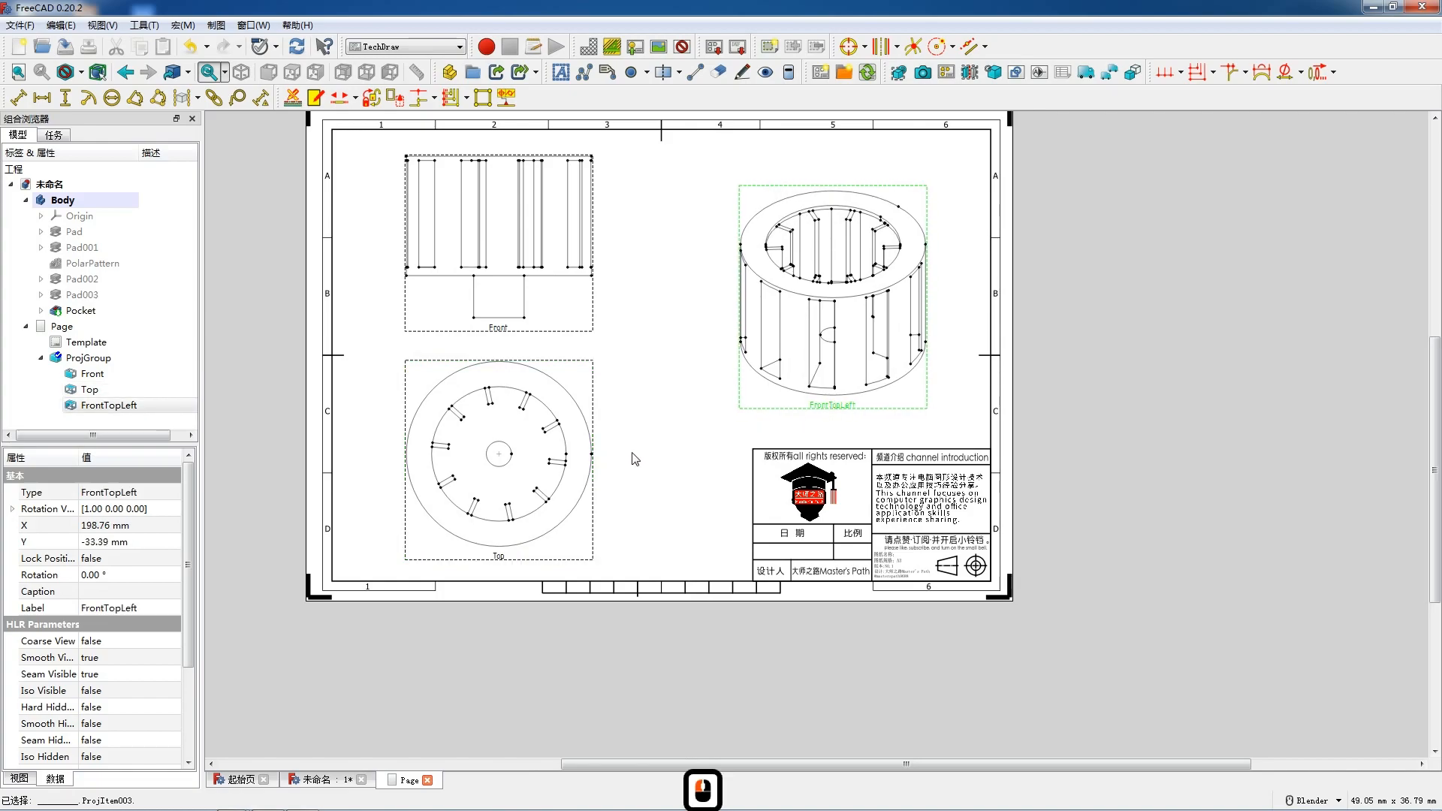
# - Reopen the projection group and reduce its custom scale to 8:1
pyautogui.press('F12')
pyautogui.scroll(2, 648, 422)
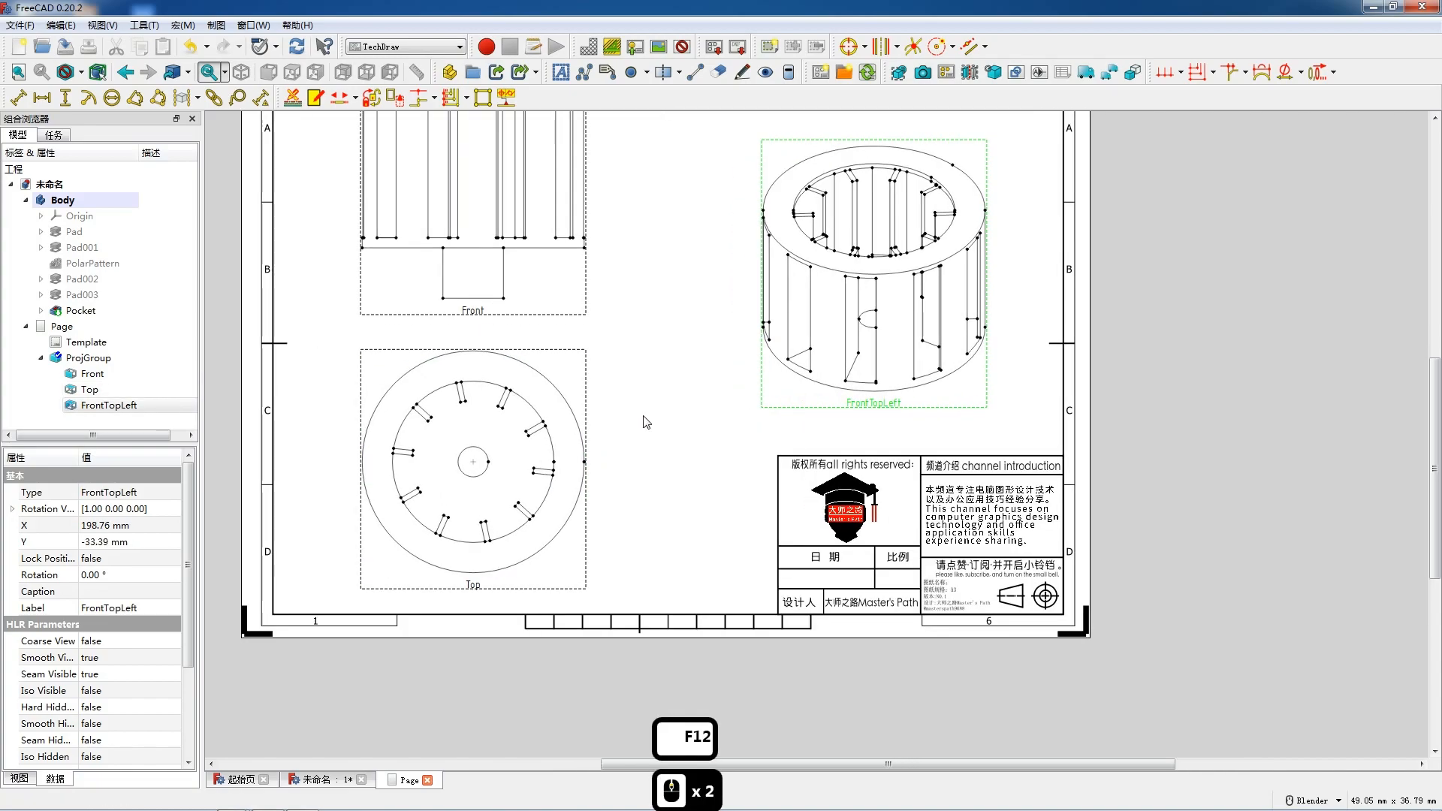
pyautogui.click(112, 352)
pyautogui.doubleClick(113, 350)
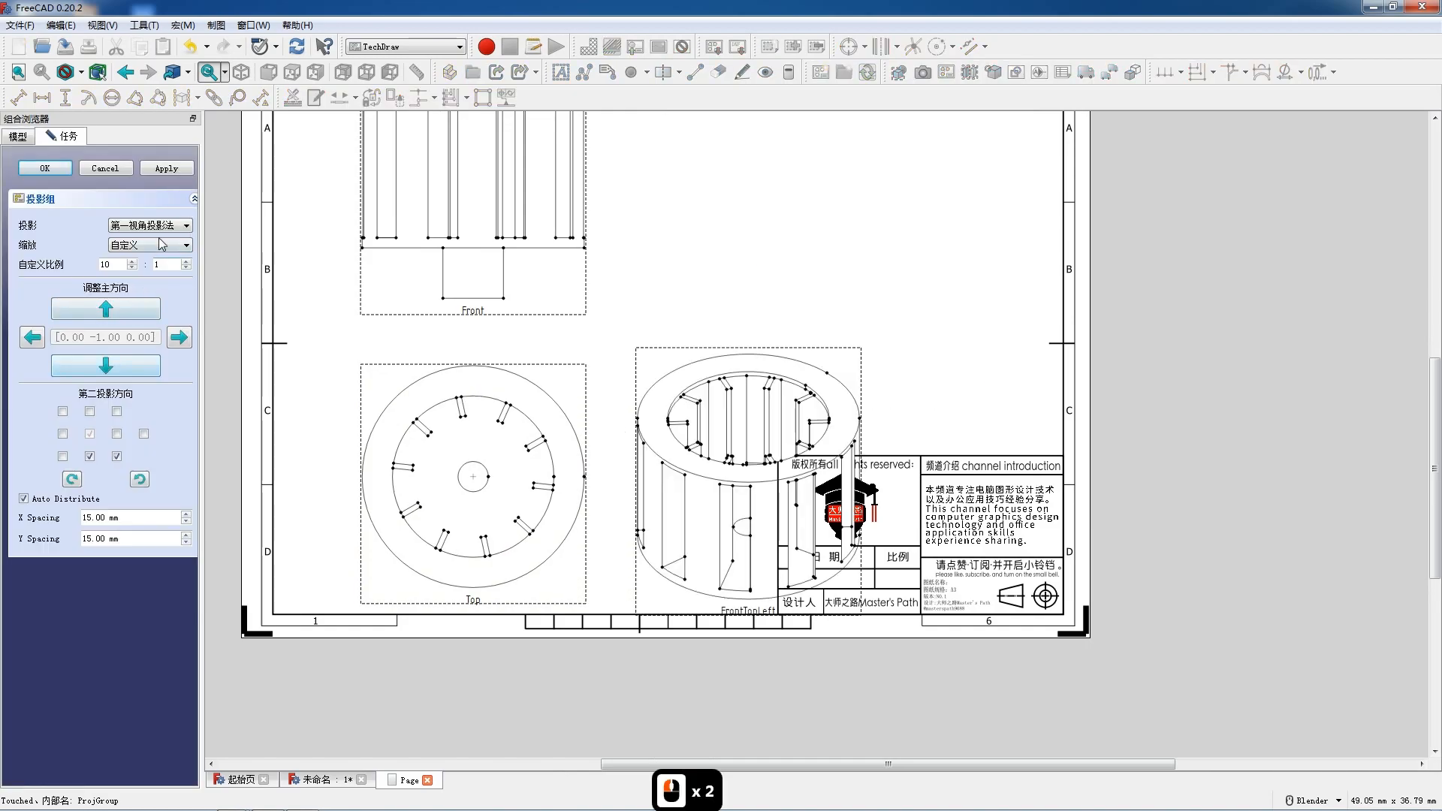
pyautogui.click(131, 268)
pyautogui.click(132, 268)
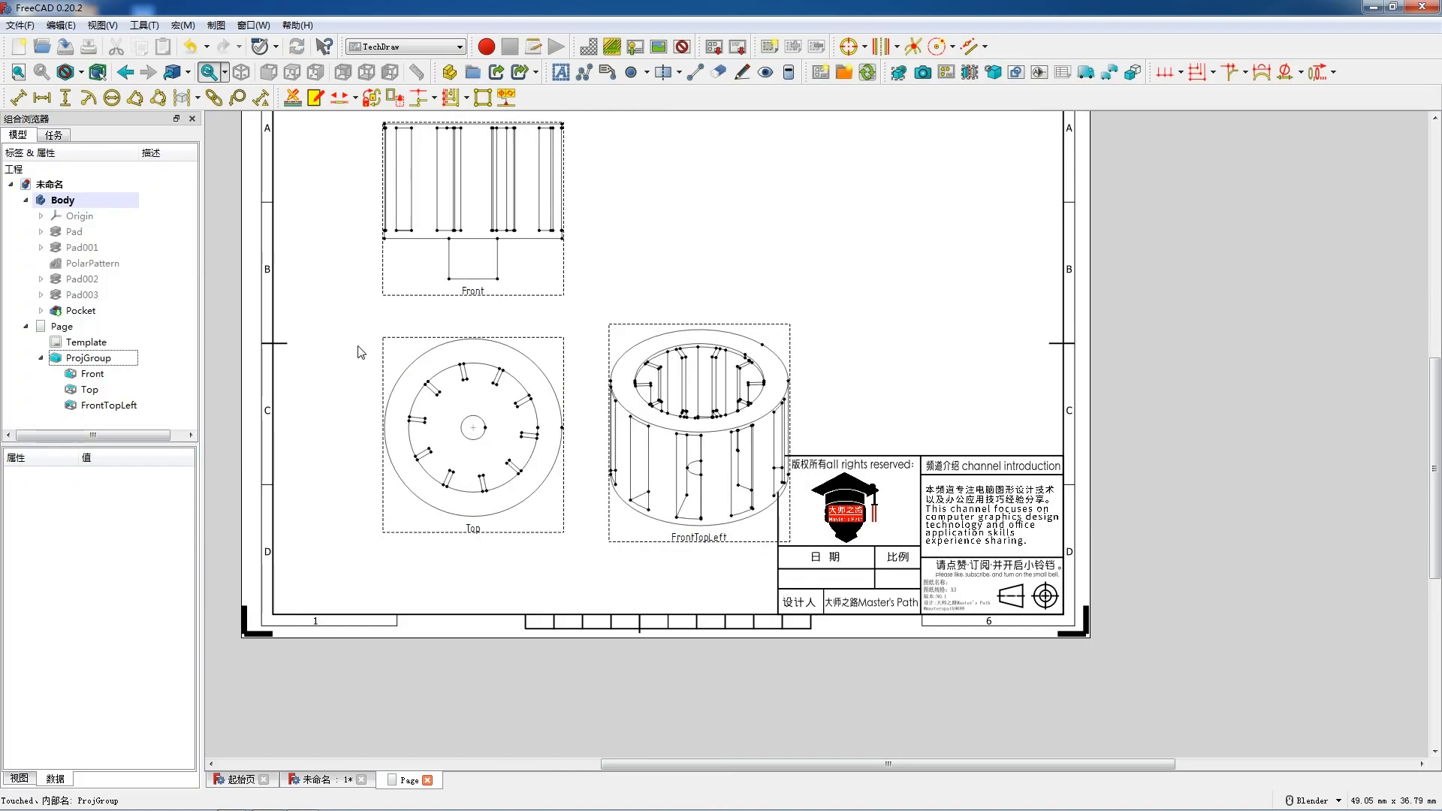
# - Reposition the FrontTopLeft view above the title block at about X 231, Y -26 mm and shift the Front and Top views left
pyautogui.scroll(-3, 435, 376)
pyautogui.scroll(3, 864, 410)
pyautogui.moveTo(708, 543); pyautogui.dragTo(882, 373)
pyautogui.scroll(-2, 683, 501)
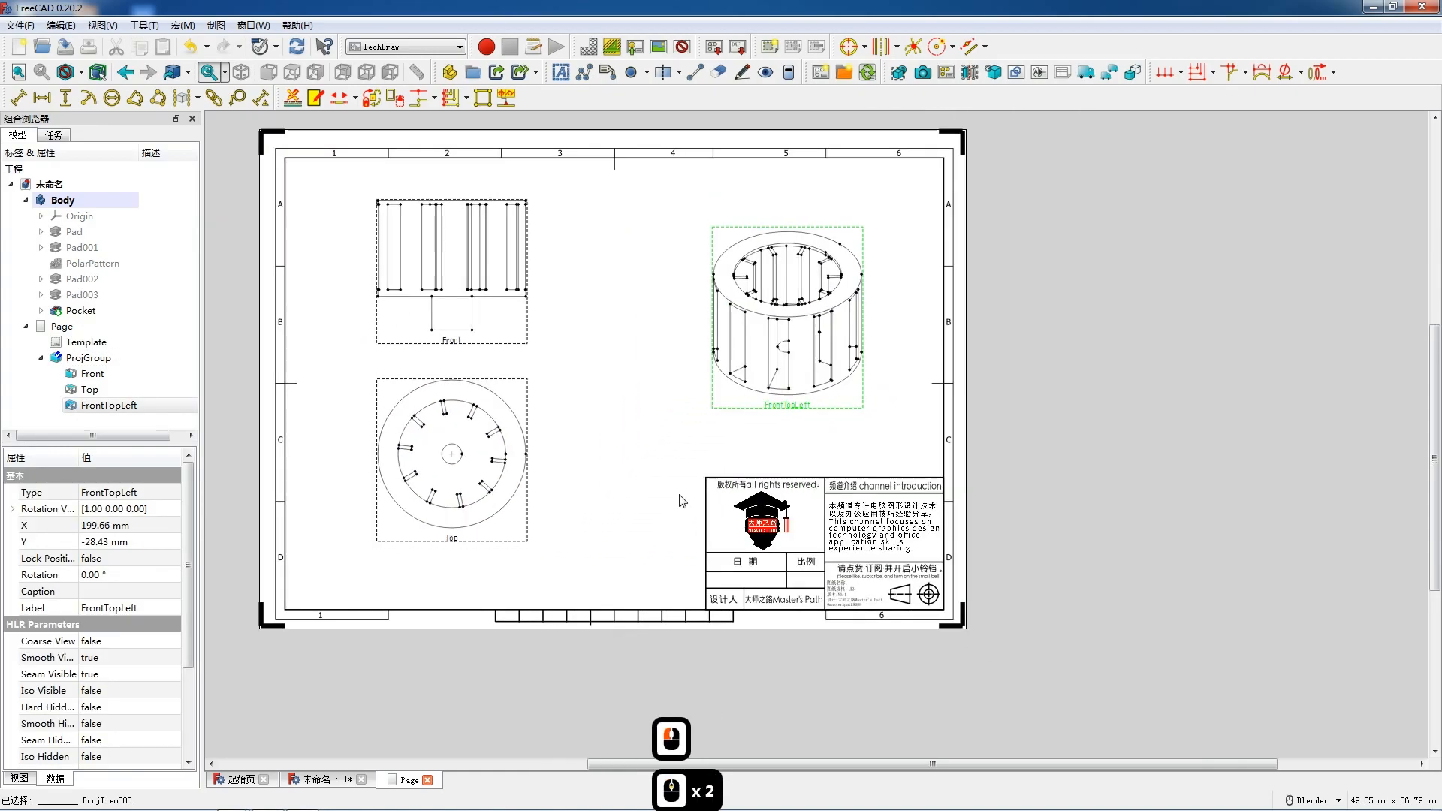
pyautogui.moveTo(457, 340); pyautogui.dragTo(430, 355)
pyautogui.moveTo(764, 421); pyautogui.dragTo(810, 415)
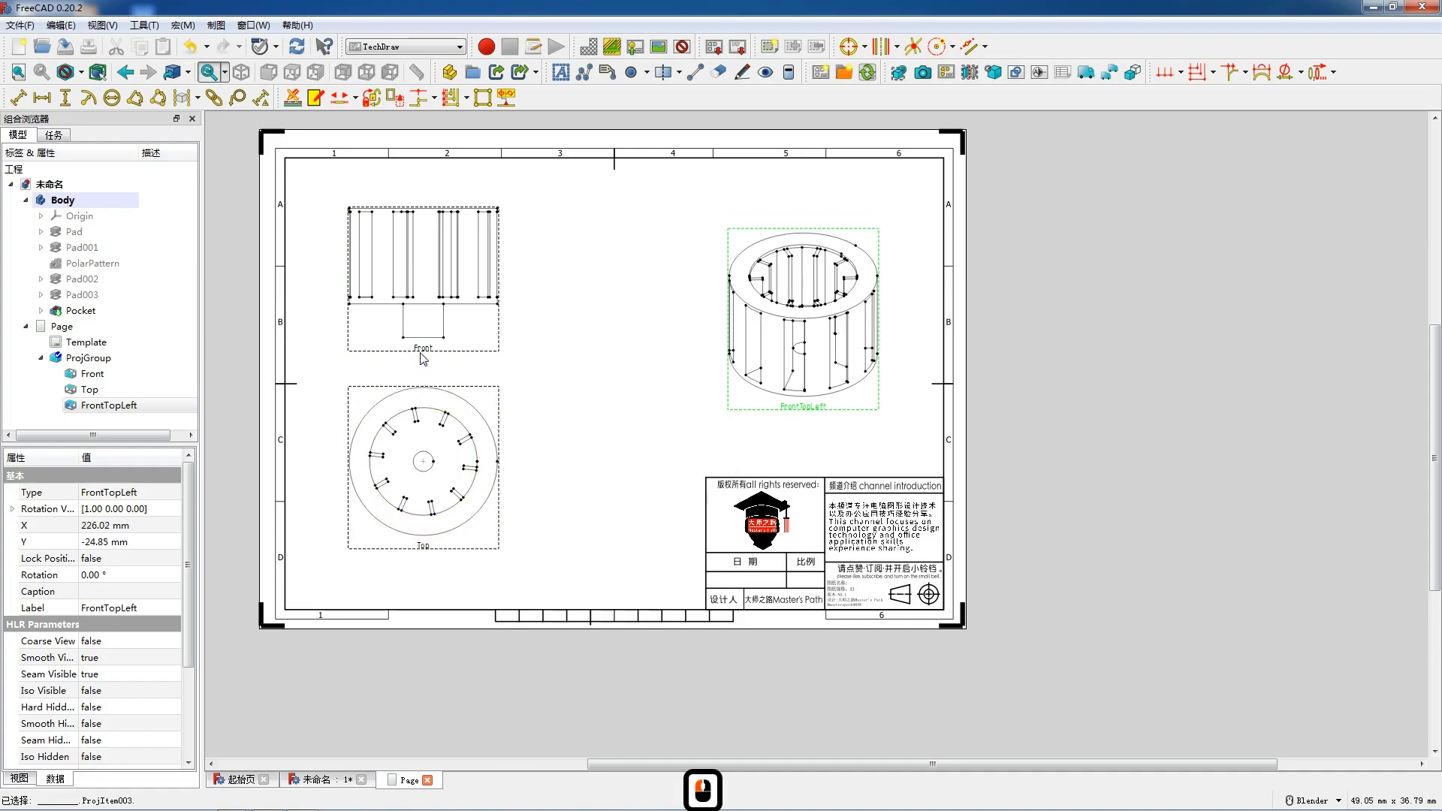
pyautogui.moveTo(791, 416); pyautogui.dragTo(803, 417)
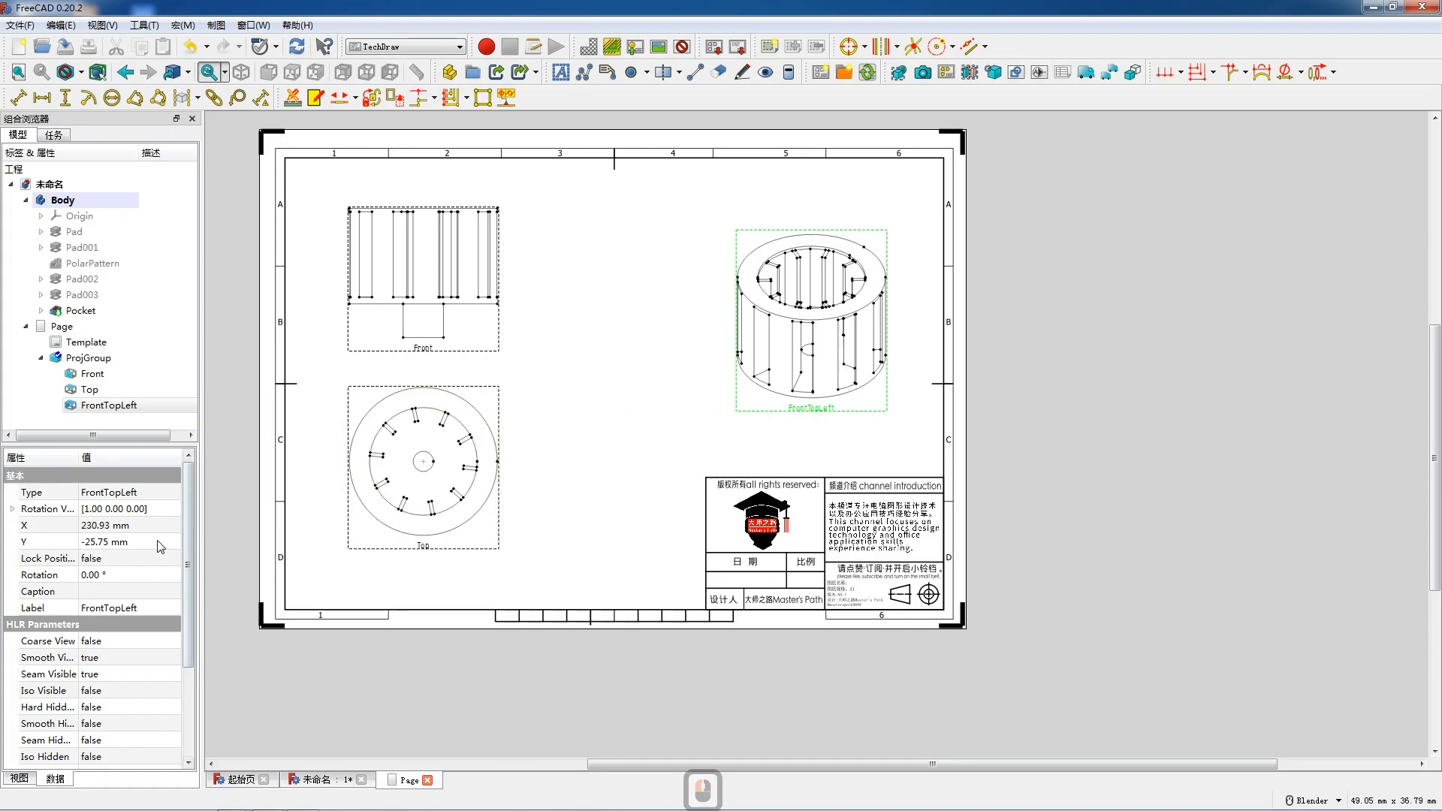
# - Lock the FrontTopLeft view's position and set its Hard Hidden property to true
pyautogui.click(104, 559)
pyautogui.click(103, 559)
pyautogui.click(114, 596)
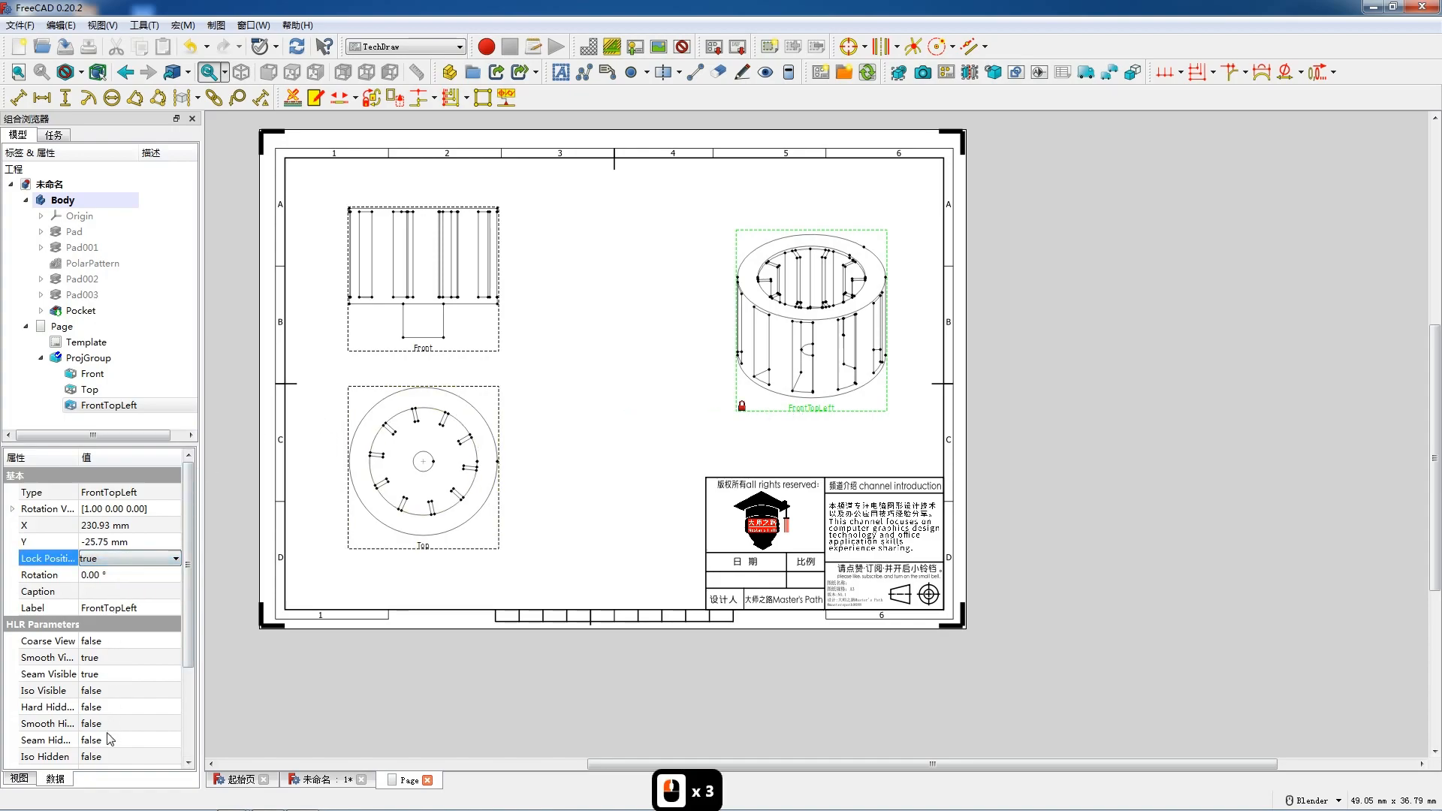
pyautogui.click(105, 709)
pyautogui.click(105, 708)
pyautogui.click(109, 740)
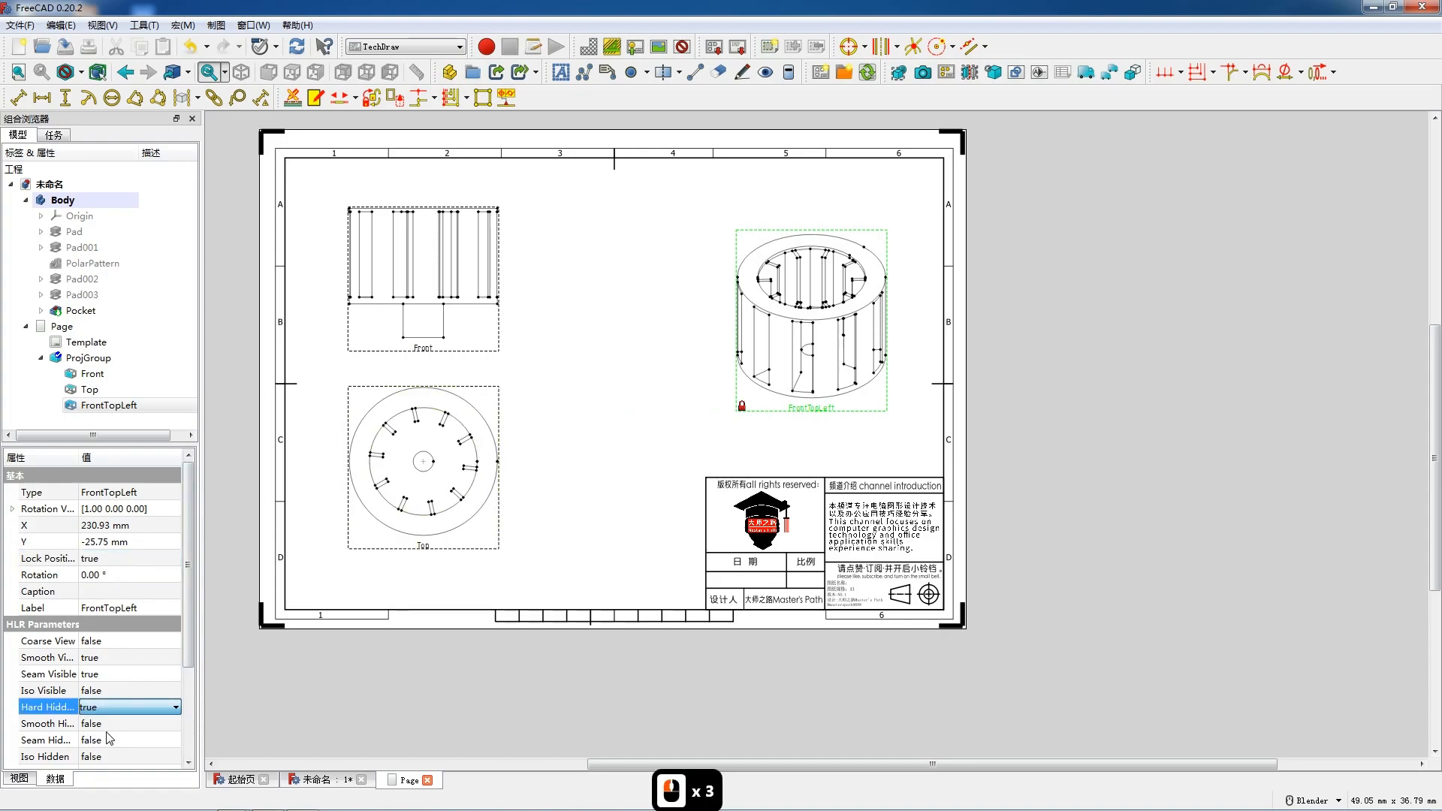
# - Lower the Top view to about Y -117 mm, then set its Lock Position and Hard Hidden properties to true
pyautogui.moveTo(420, 547); pyautogui.dragTo(419, 555)
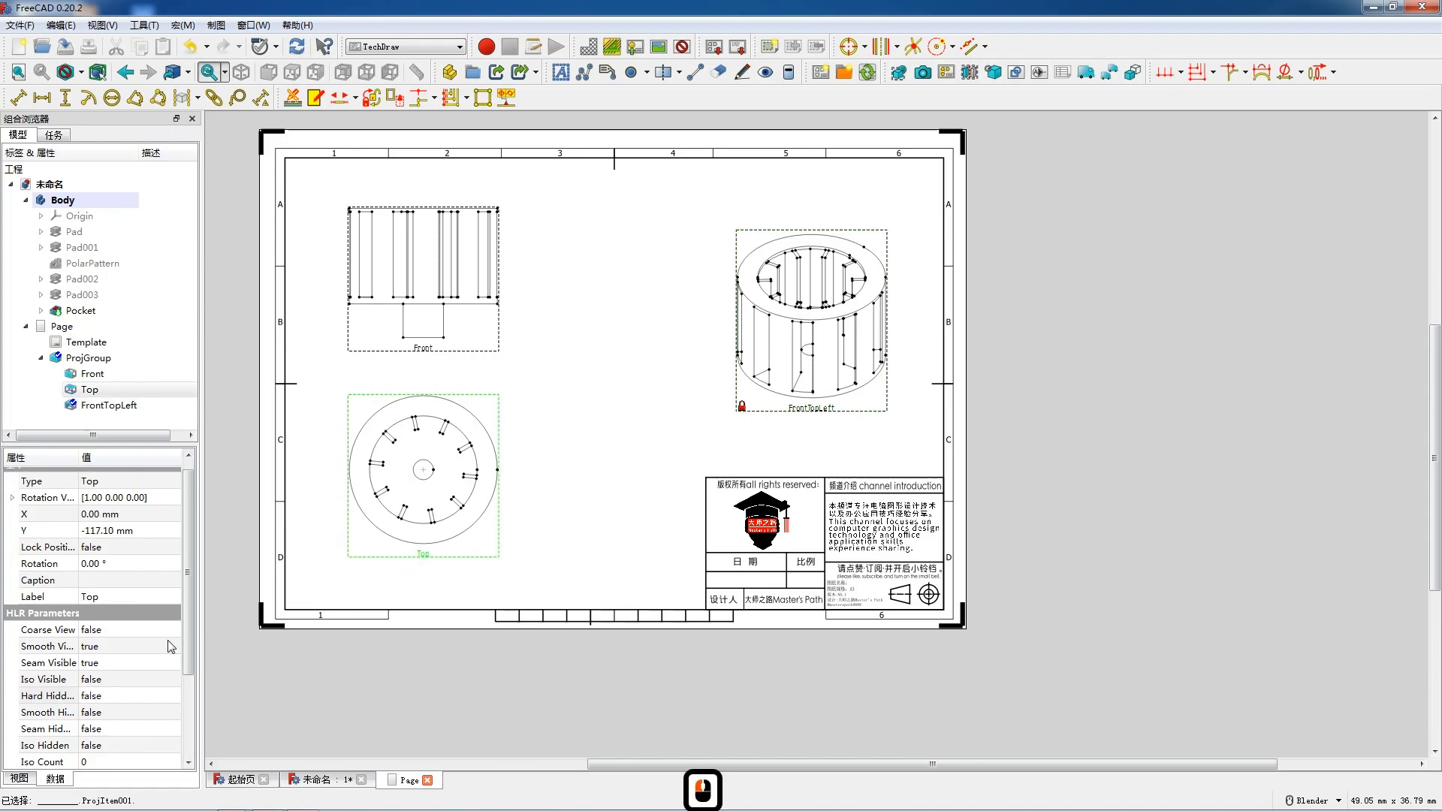
pyautogui.scroll(3, 114, 546)
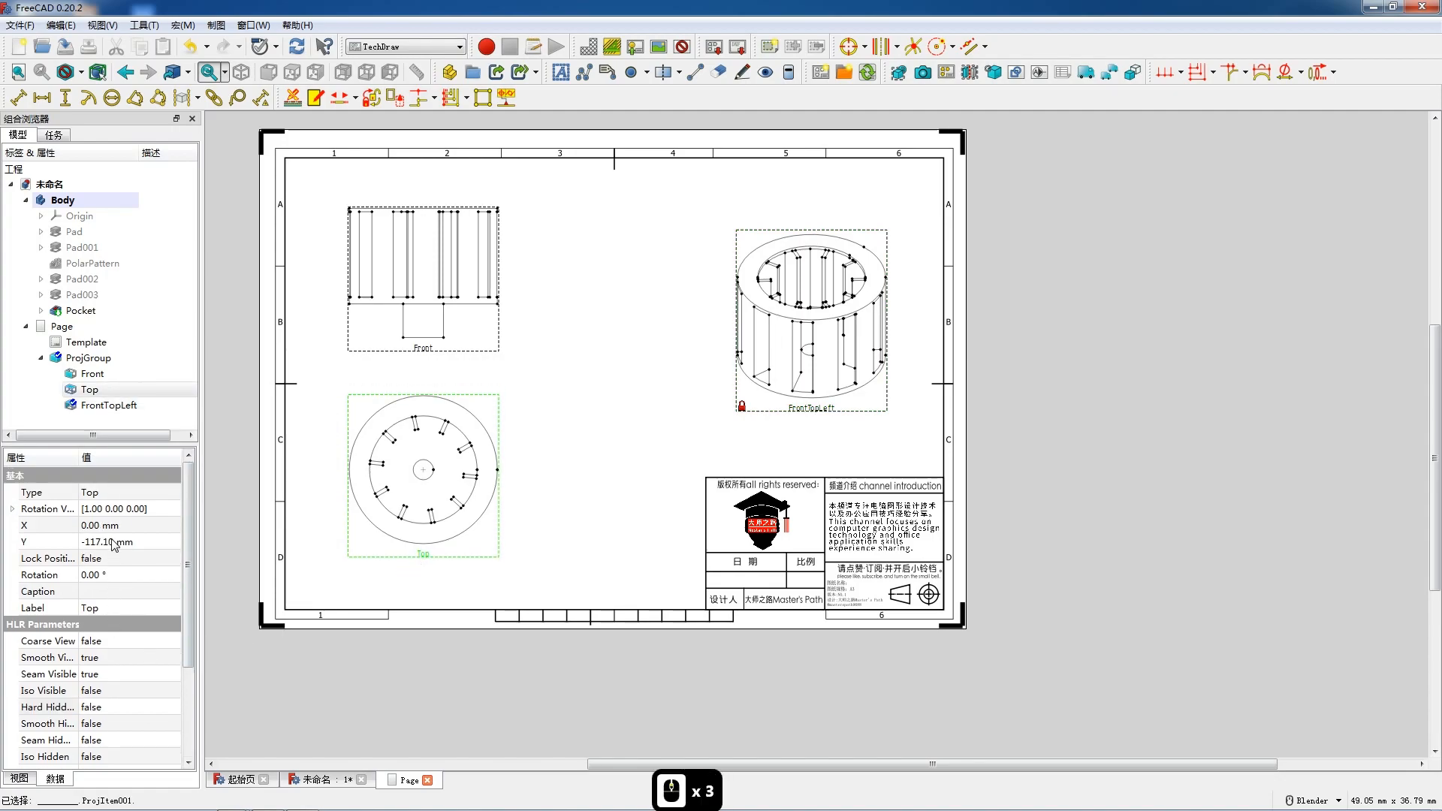
pyautogui.click(113, 558)
pyautogui.click(112, 558)
pyautogui.click(124, 580)
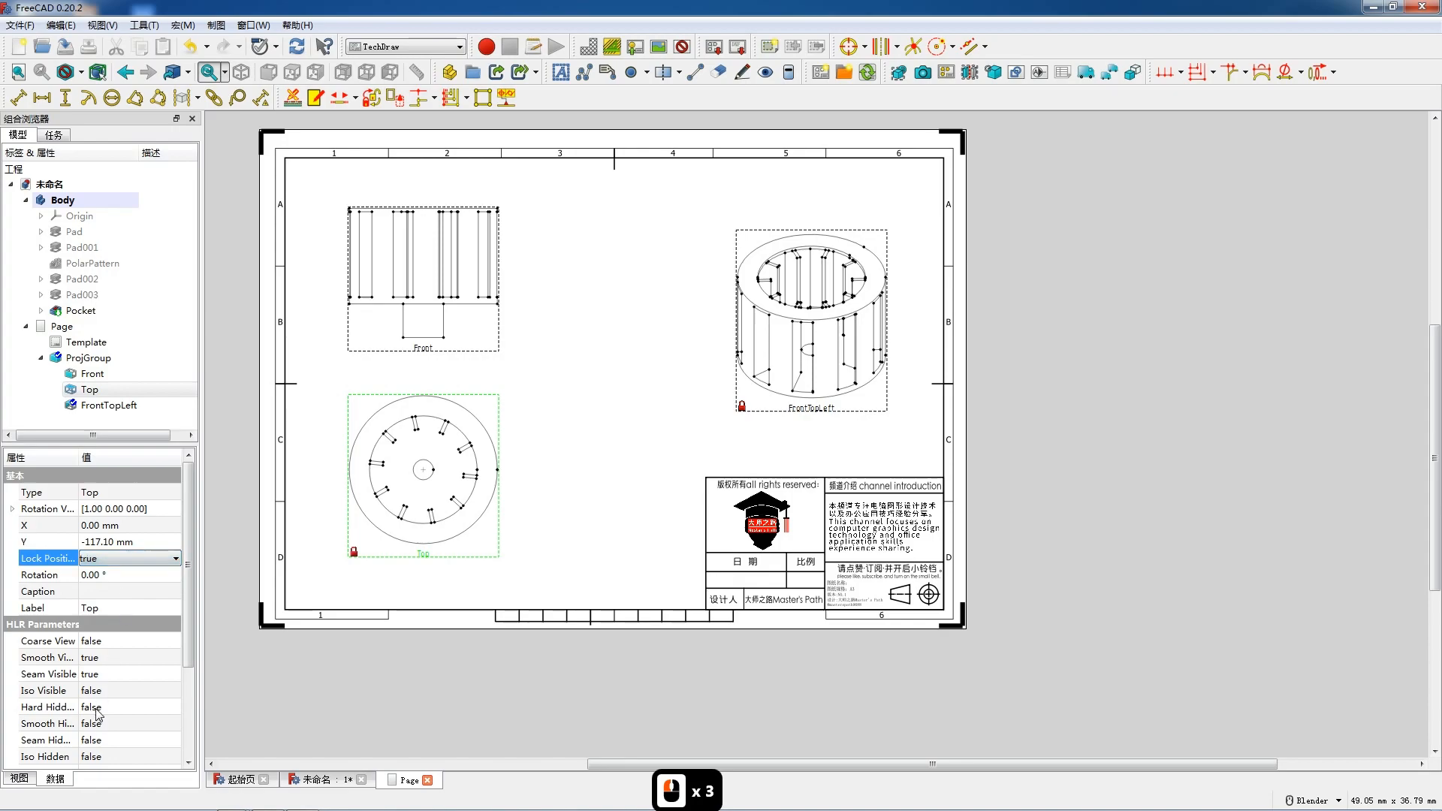
pyautogui.click(101, 708)
pyautogui.click(101, 708)
pyautogui.click(109, 728)
# - Set the Front view's Hard Hidden property to true
pyautogui.click(423, 331)
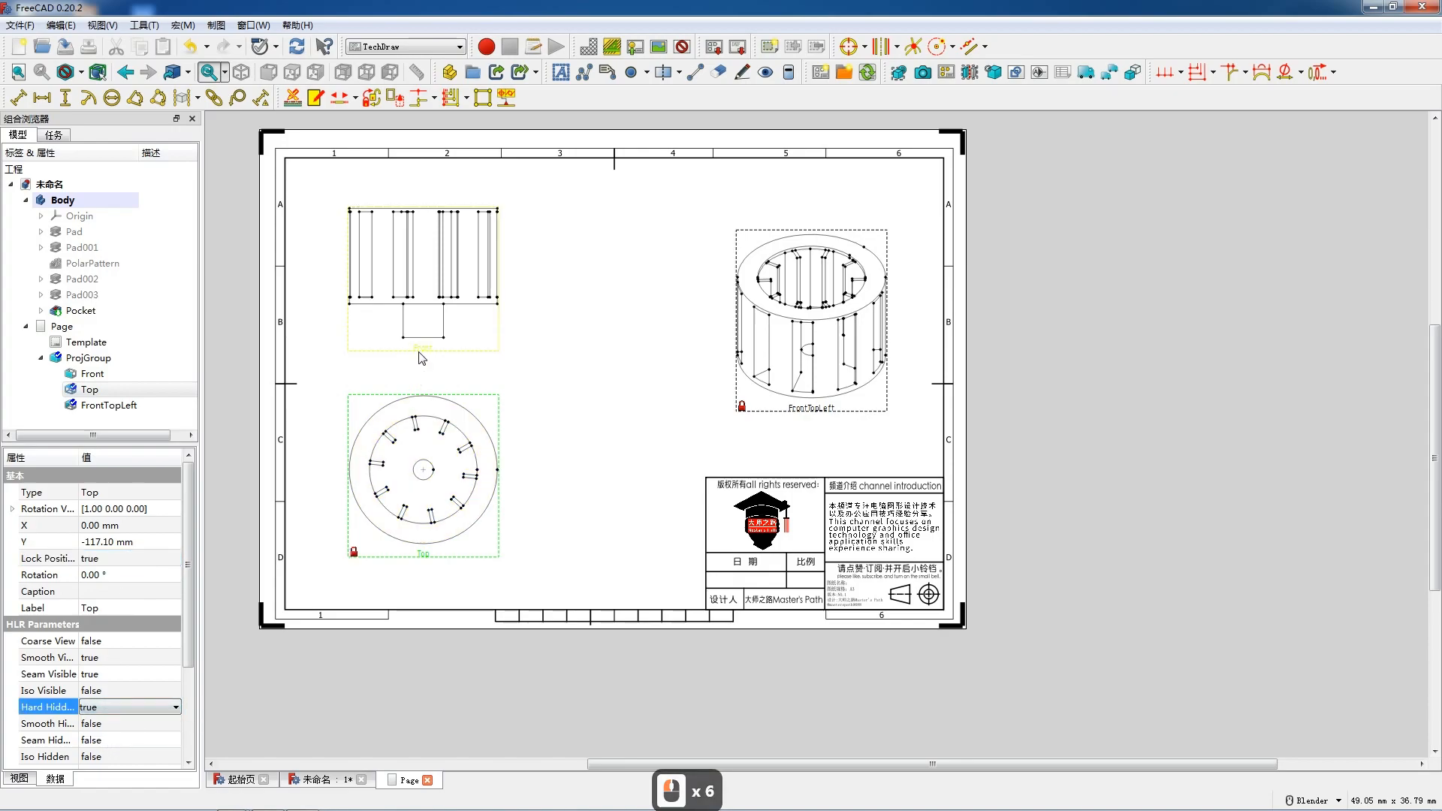
pyautogui.click(102, 695)
pyautogui.click(101, 696)
pyautogui.click(105, 724)
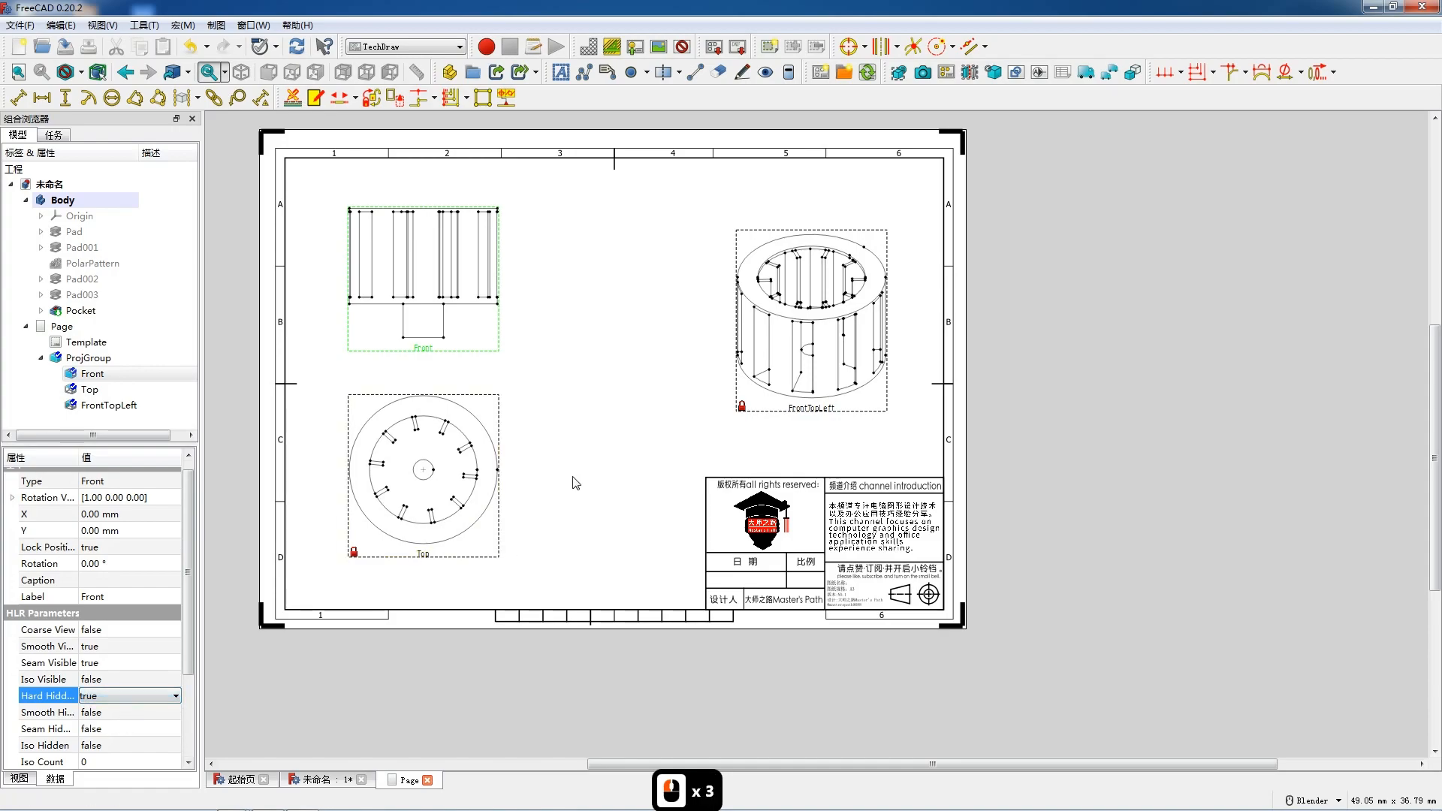
pyautogui.scroll(1, 576, 483)
pyautogui.press('F12')
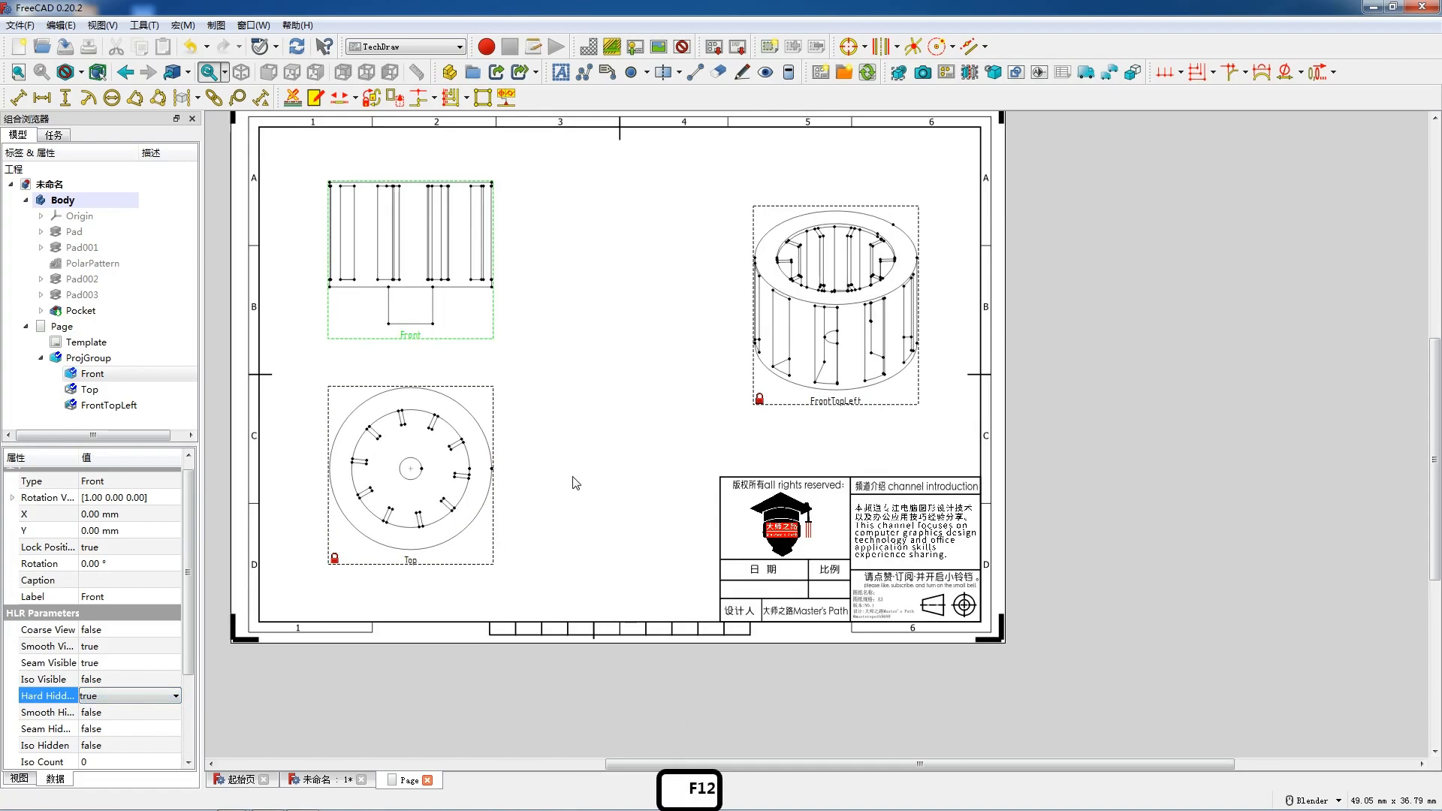
# - Add a vertical dimension for the upper rim's thickness and place it left of the Front view
pyautogui.scroll(12, 318, 177)
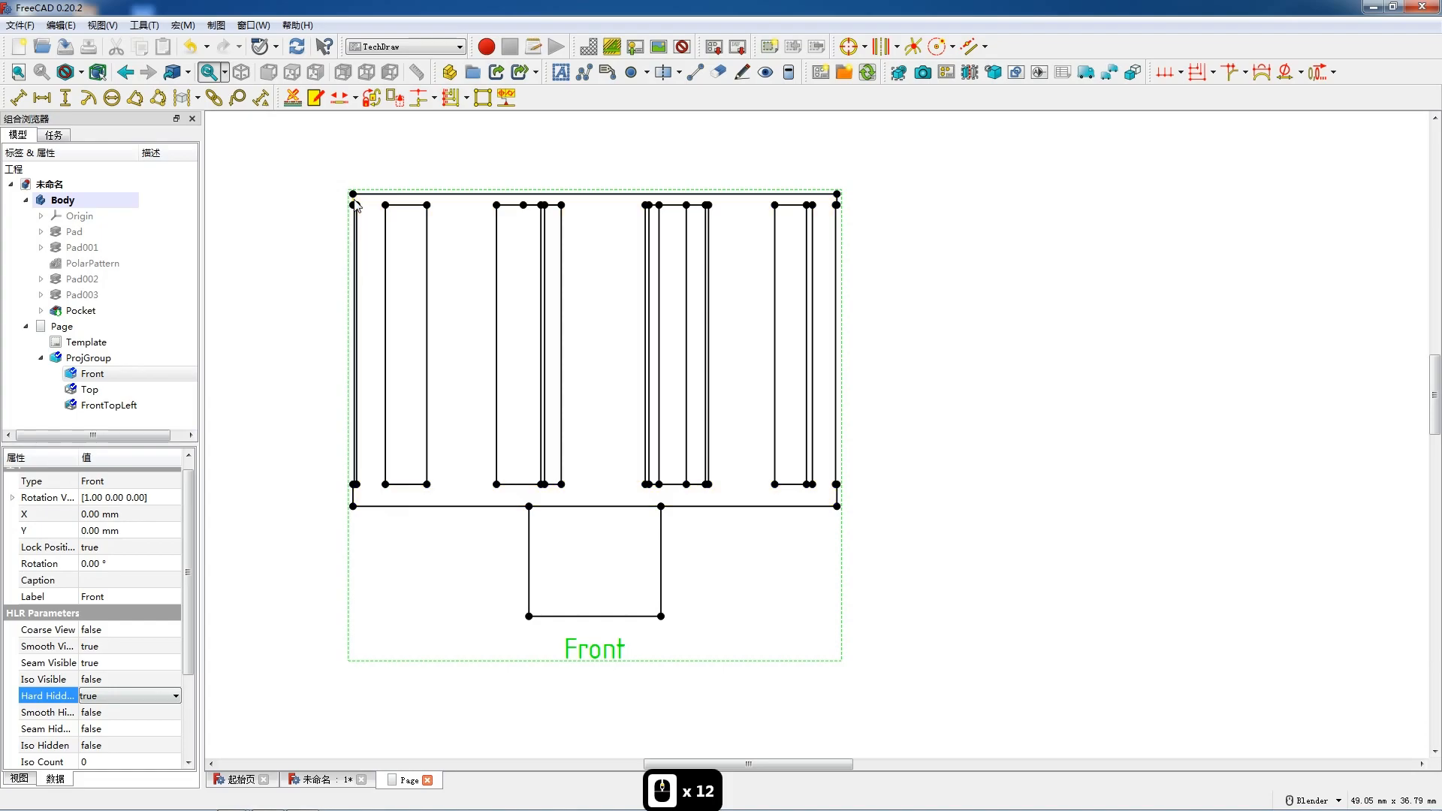
pyautogui.click(354, 201)
pyautogui.press('v')
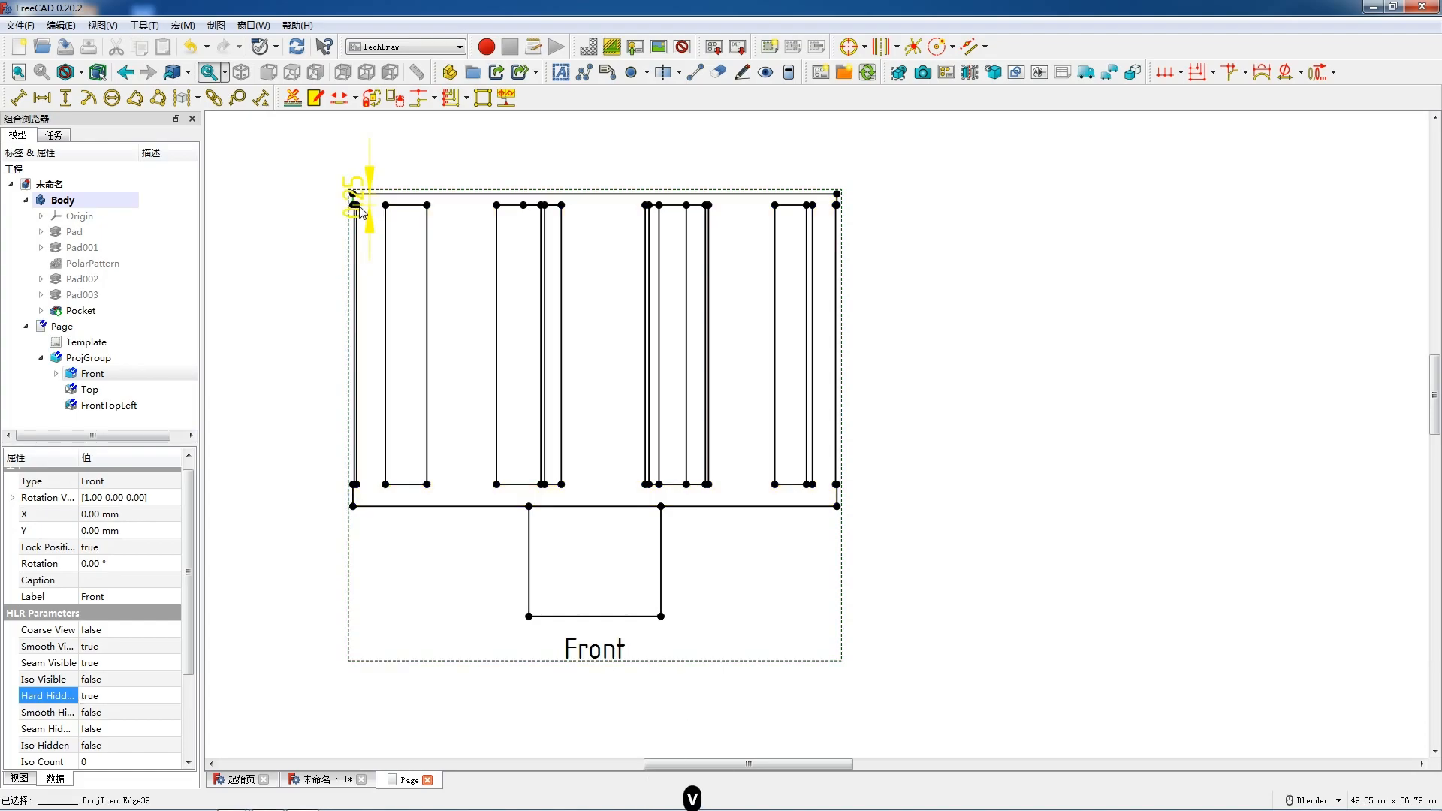
pyautogui.moveTo(353, 201); pyautogui.dragTo(289, 206)
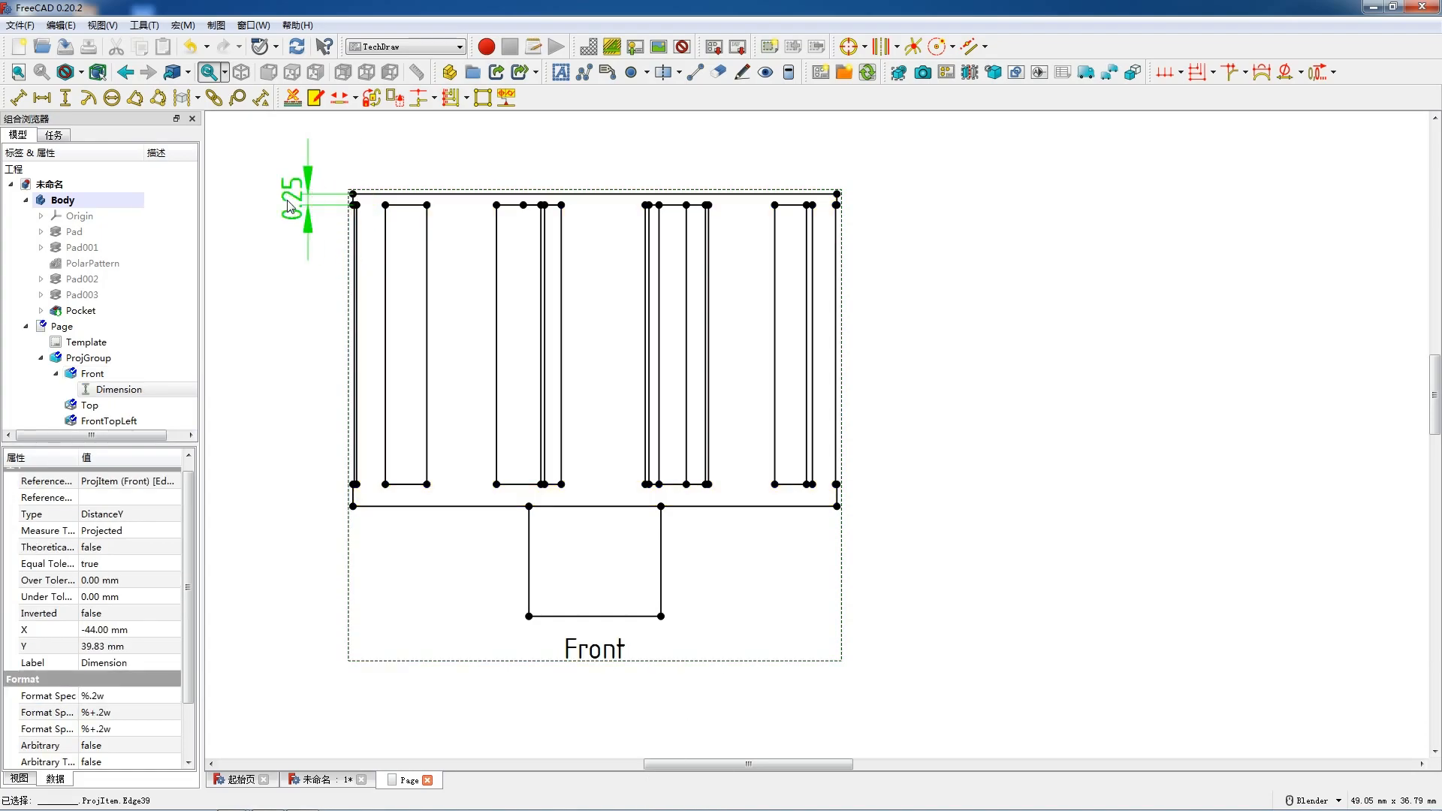
# - Add a vertical dimension for the lower rim's thickness left of the Front view and align the upper rim's dimension with it
pyautogui.click(353, 502)
pyautogui.press('v')
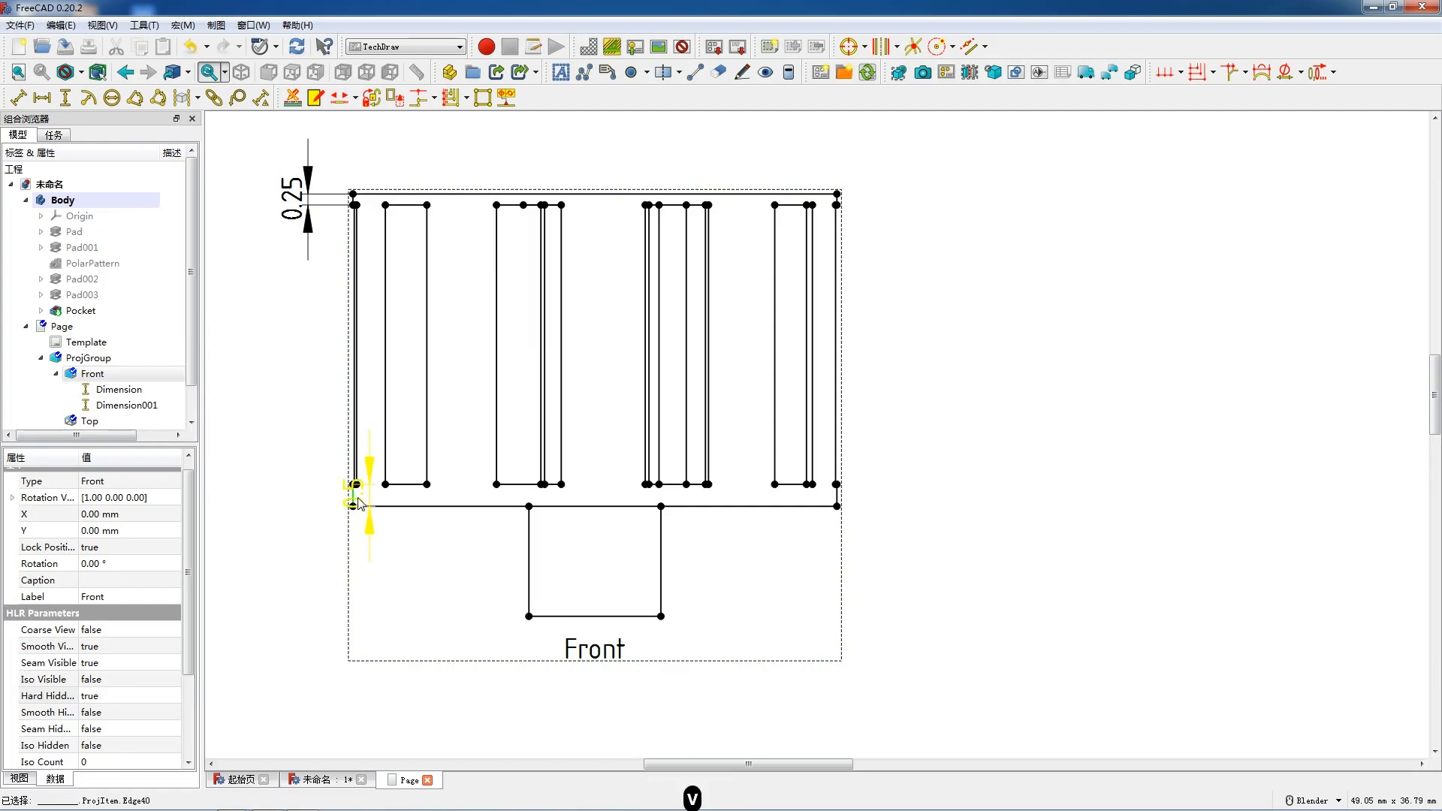
pyautogui.moveTo(339, 501); pyautogui.dragTo(323, 502)
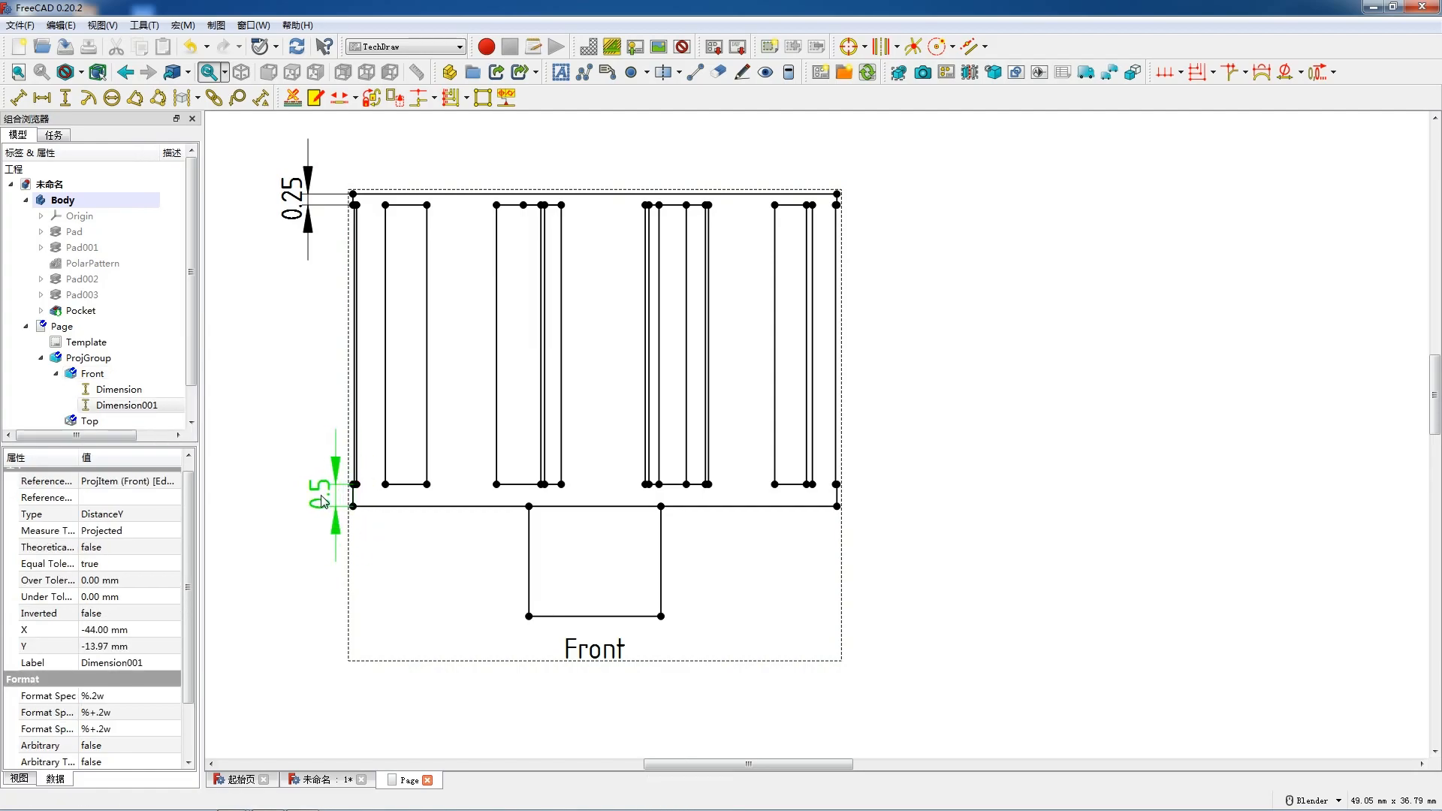
pyautogui.moveTo(295, 213); pyautogui.dragTo(326, 204)
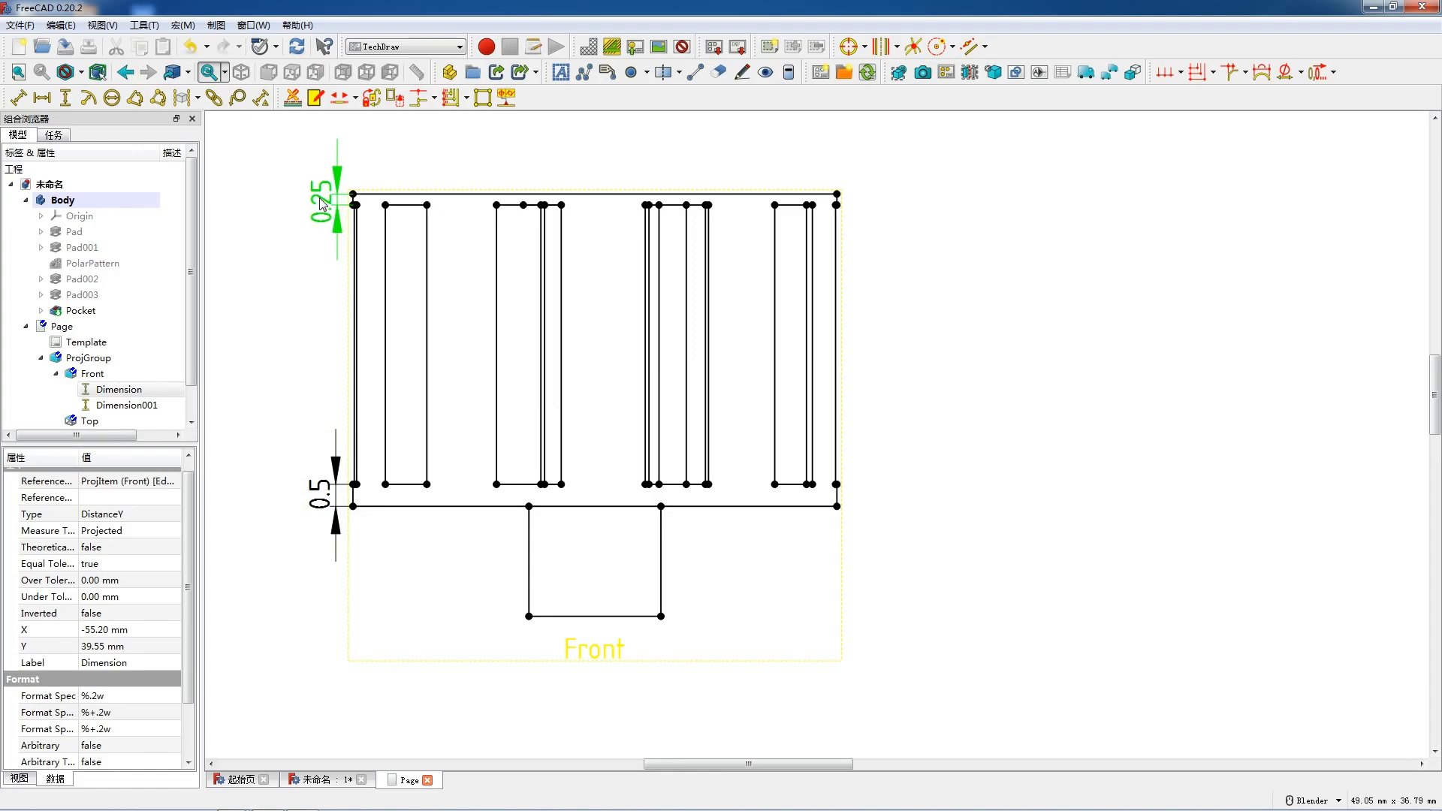
# - Dimension the vertical height of the fin openings between the two rims, placing it right of the Front view
pyautogui.click(836, 204)
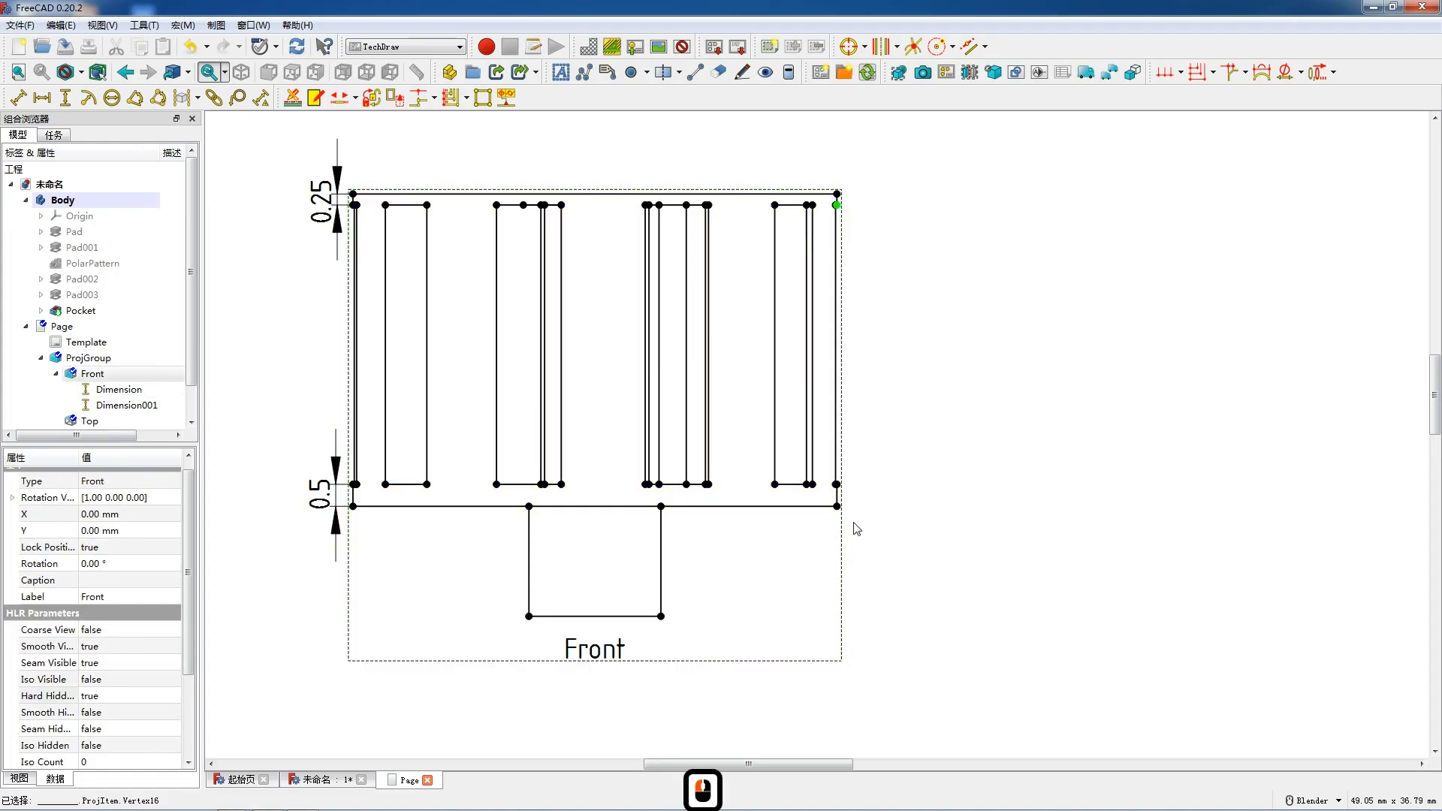
pyautogui.keyDown('ctrl'); pyautogui.click(837, 484); pyautogui.keyUp('ctrl')
pyautogui.hotkey('shift', 'v')
pyautogui.moveTo(836, 354); pyautogui.dragTo(855, 354)
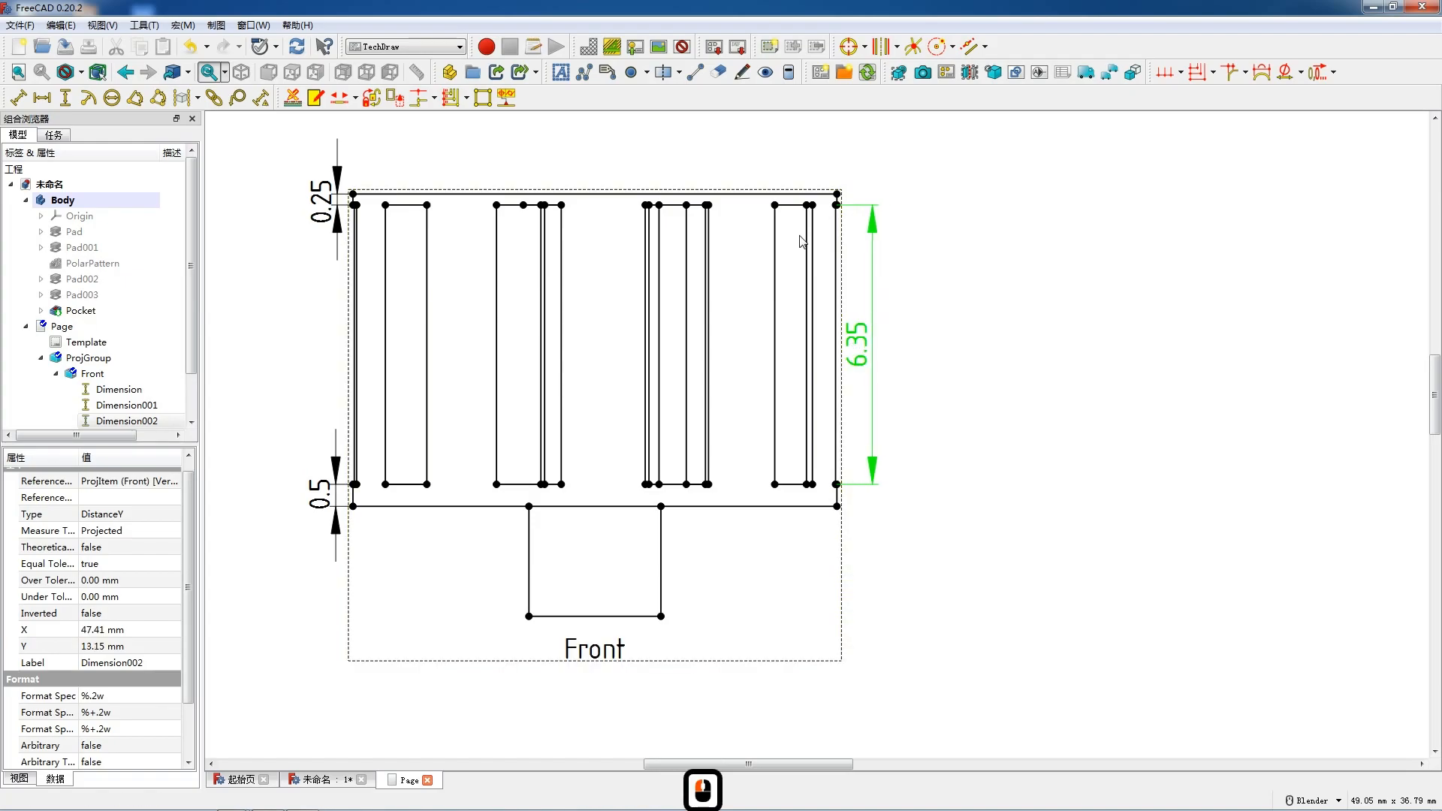
# - Add a horizontal dimension for the wheel's overall width on the upper rim's top edge and place it above the Front view
pyautogui.click(748, 198)
pyautogui.hotkey('shift', 'h')
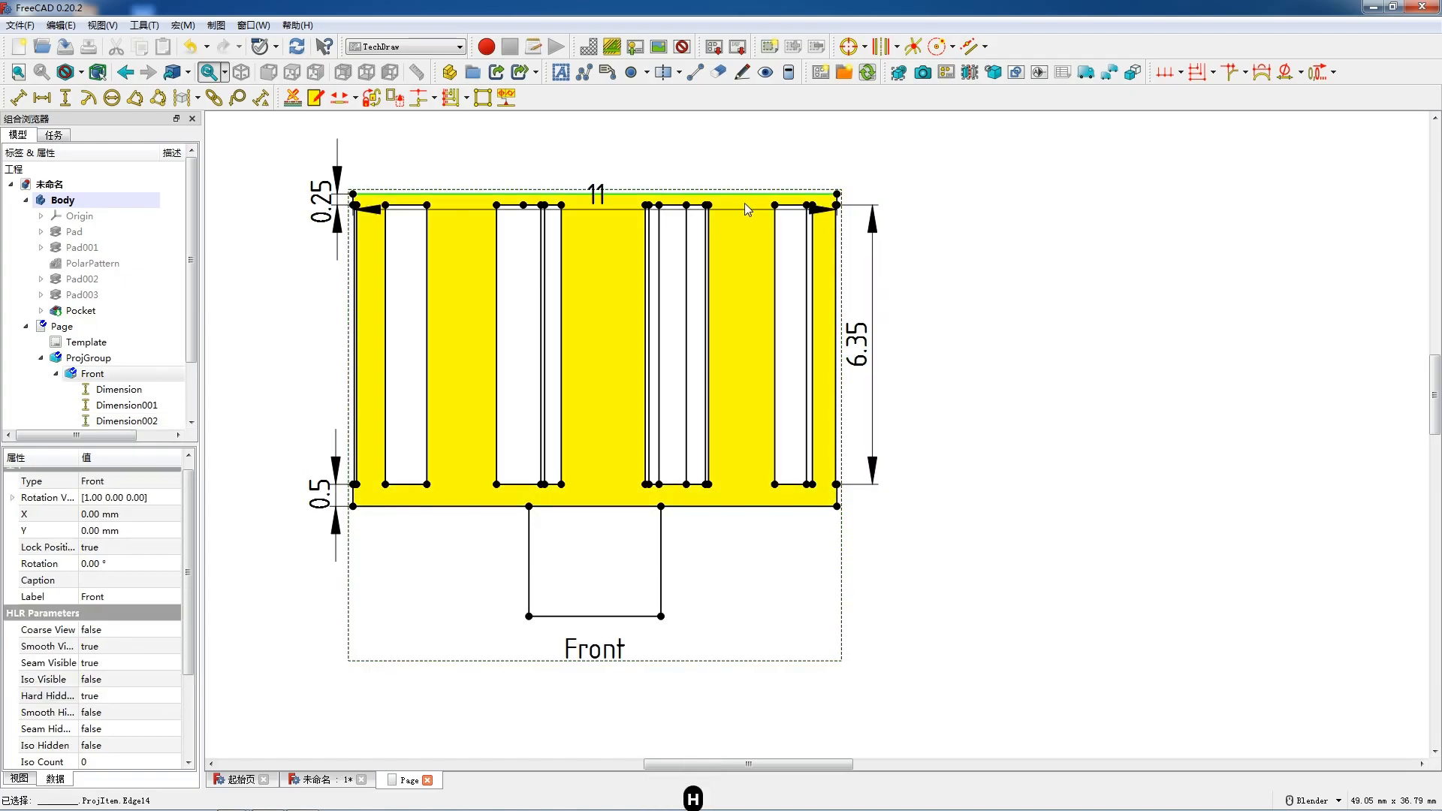
pyautogui.moveTo(608, 197); pyautogui.dragTo(605, 164)
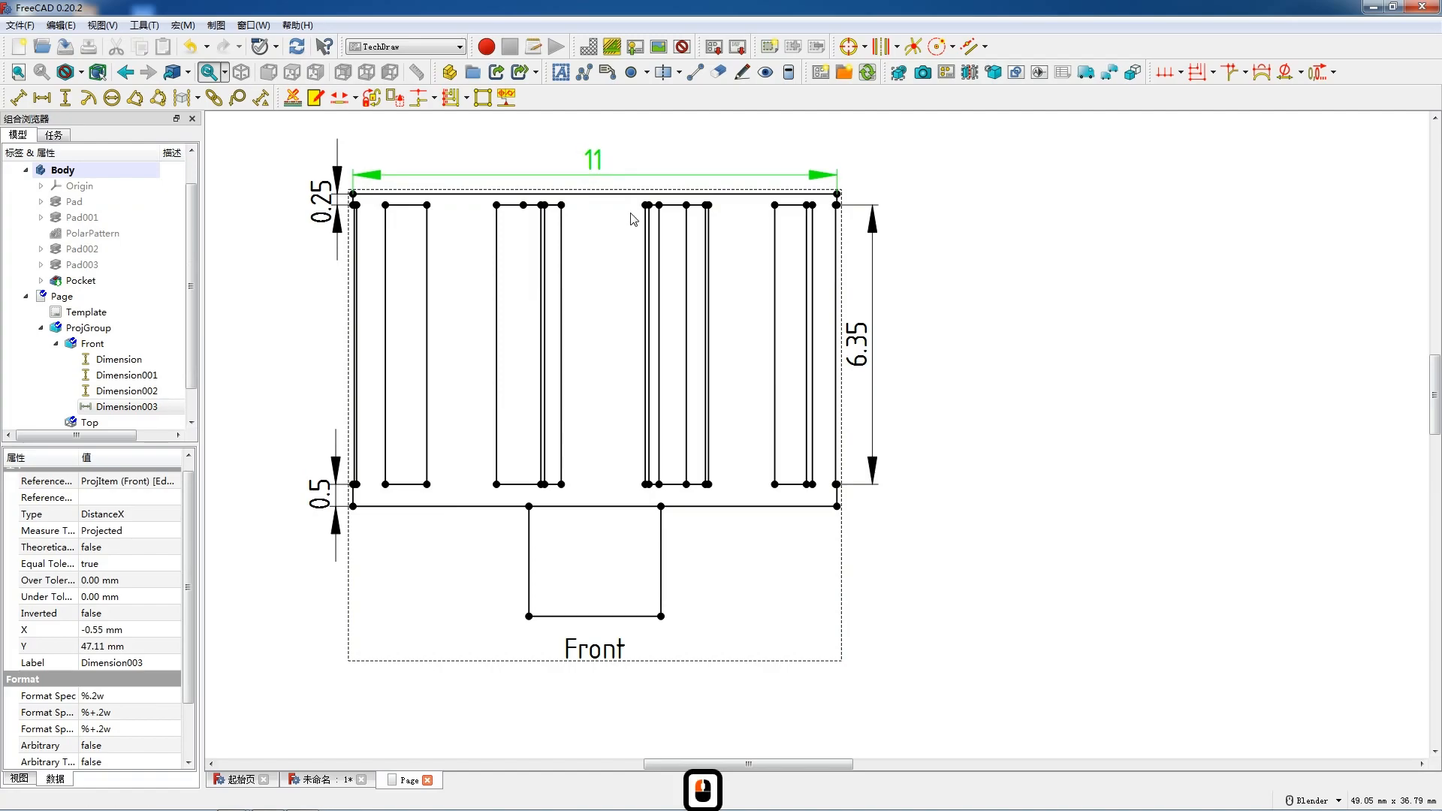
# - Add a horizontal dimension to the hub's bottom edge in the Front view and place it just below the hub
pyautogui.click(607, 617)
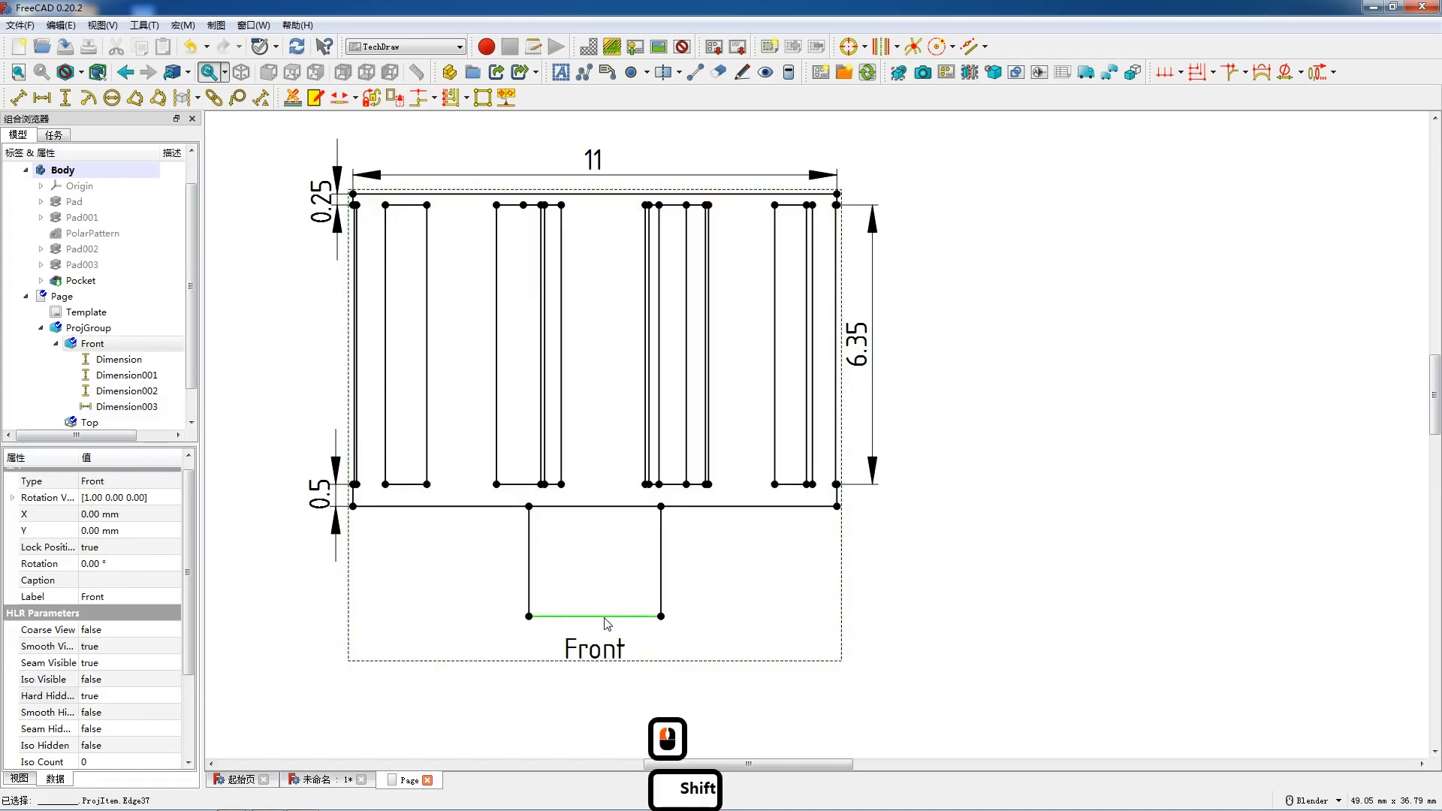
pyautogui.hotkey('shift', 'h')
pyautogui.moveTo(598, 620); pyautogui.dragTo(598, 636)
pyautogui.click(530, 587)
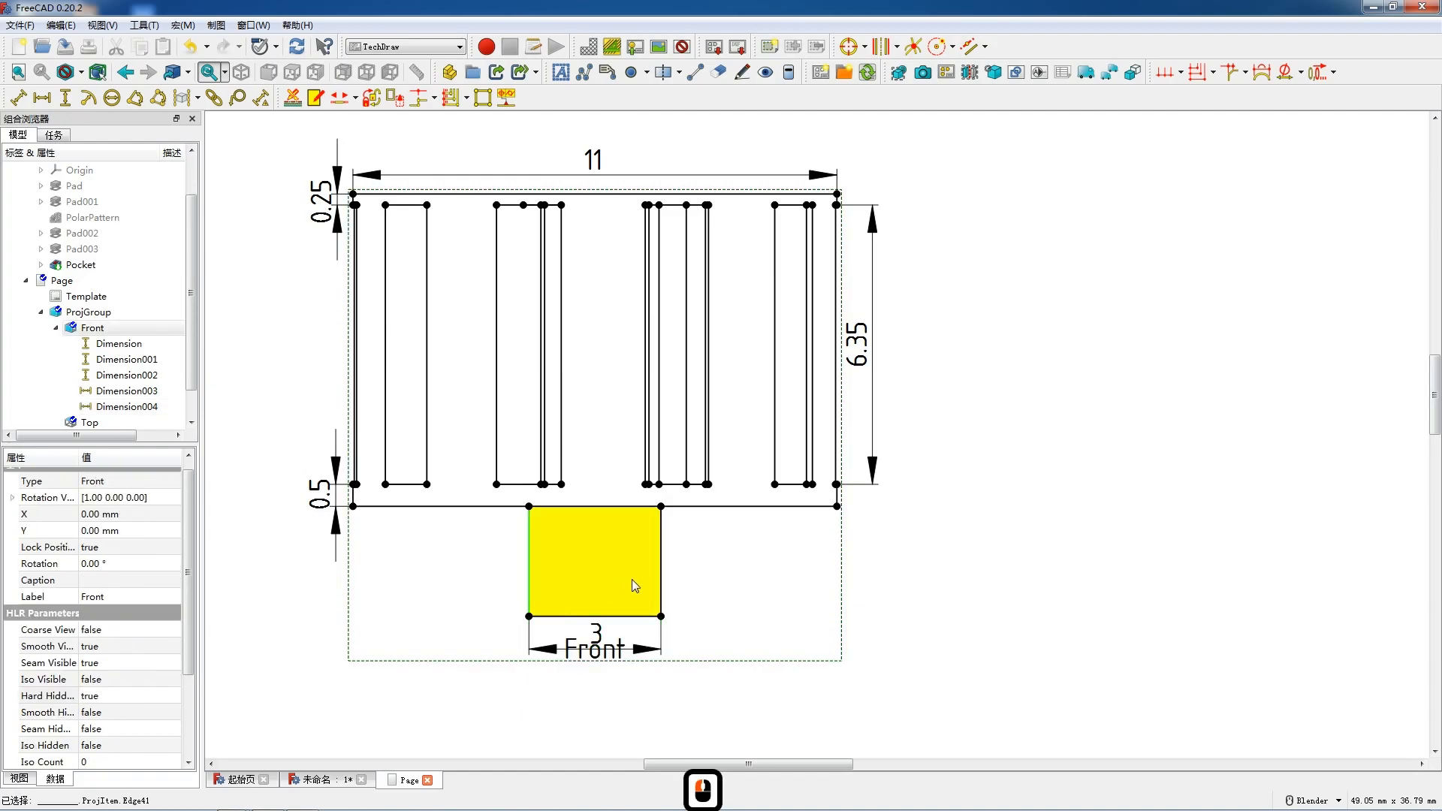
pyautogui.keyDown('ctrl'); pyautogui.click(661, 575); pyautogui.keyUp('ctrl')
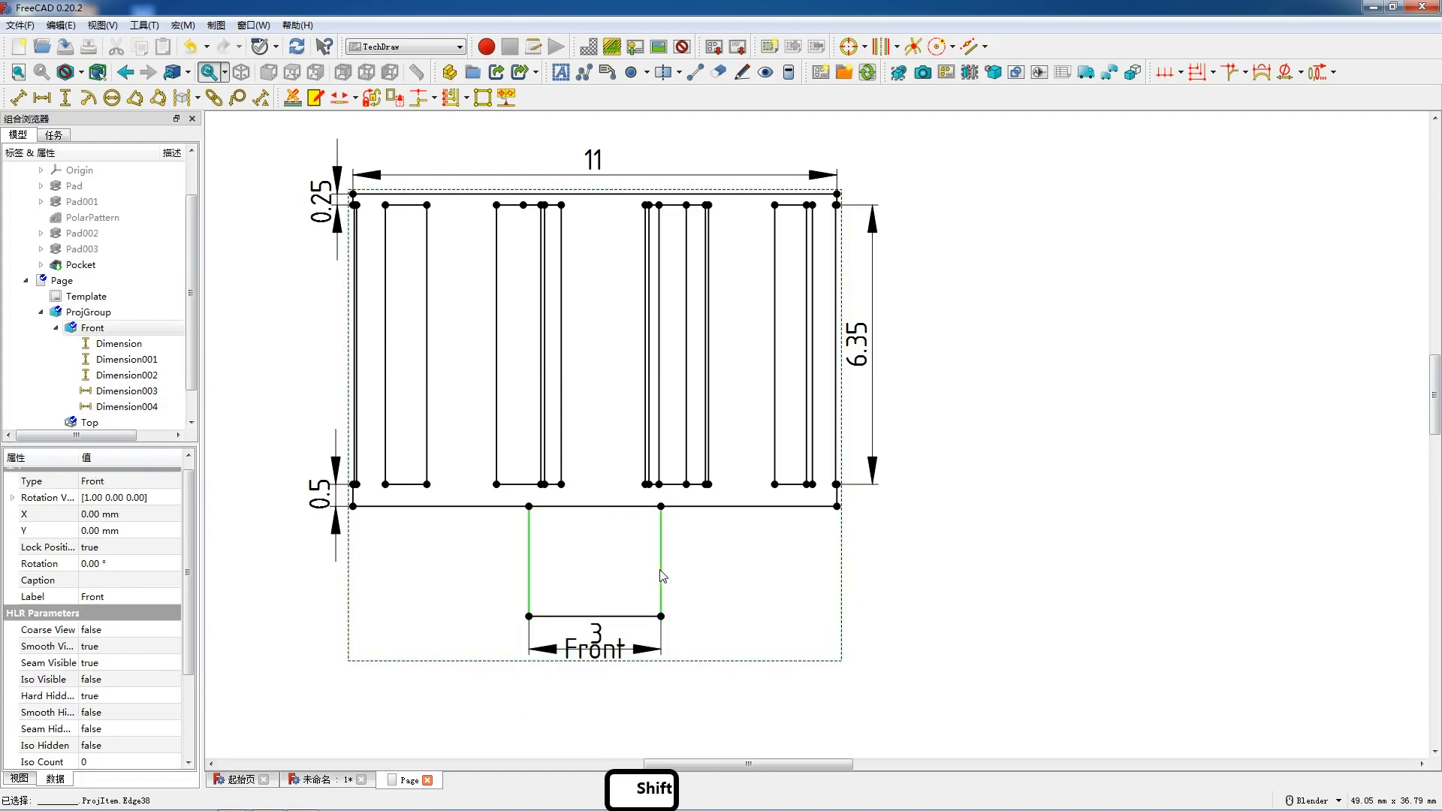
pyautogui.hotkey('shift', 'h')
pyautogui.click(601, 614)
pyautogui.press('Delete')
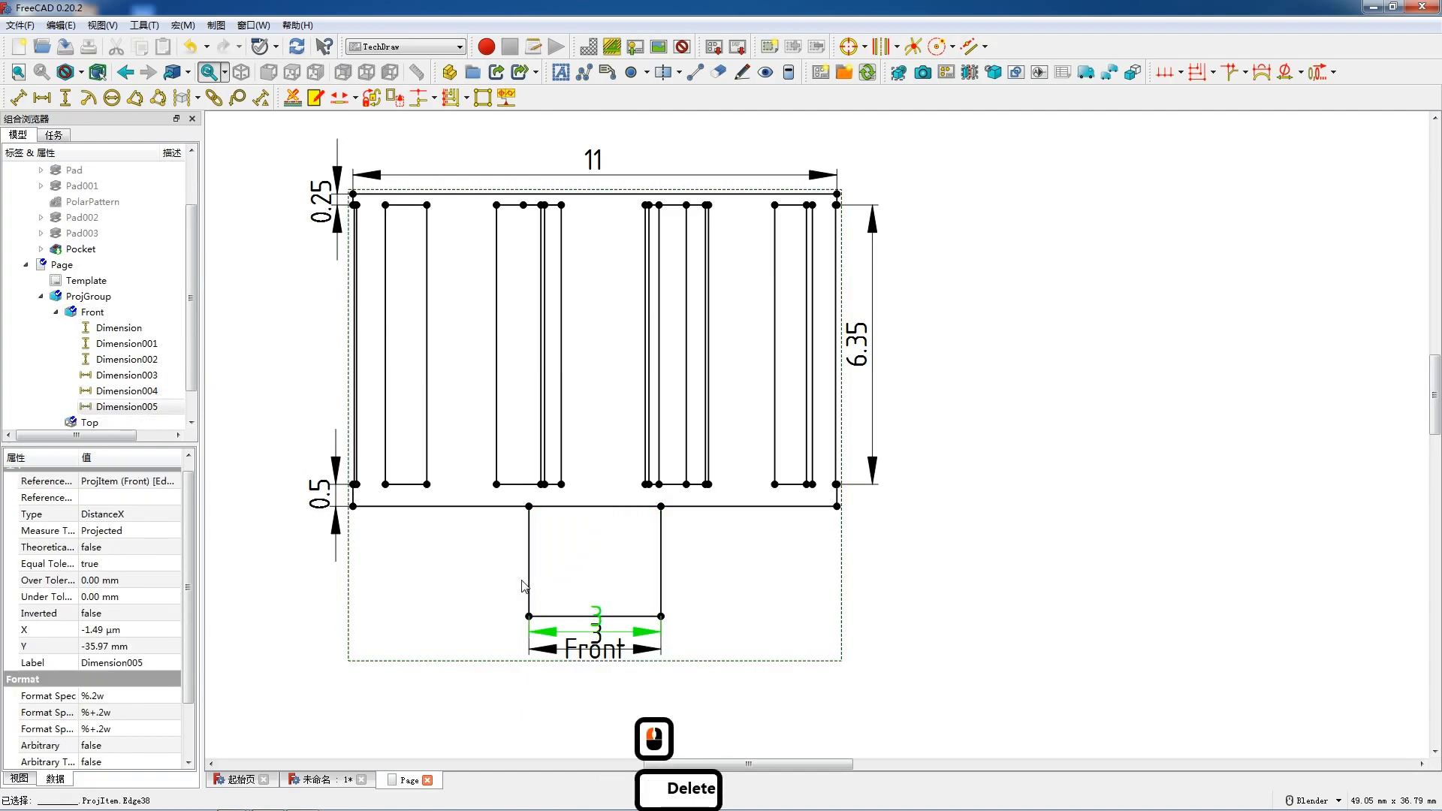
# - Add a vertical dimension for the hub's height in the Front view and place it to the left of the hub
pyautogui.click(533, 581)
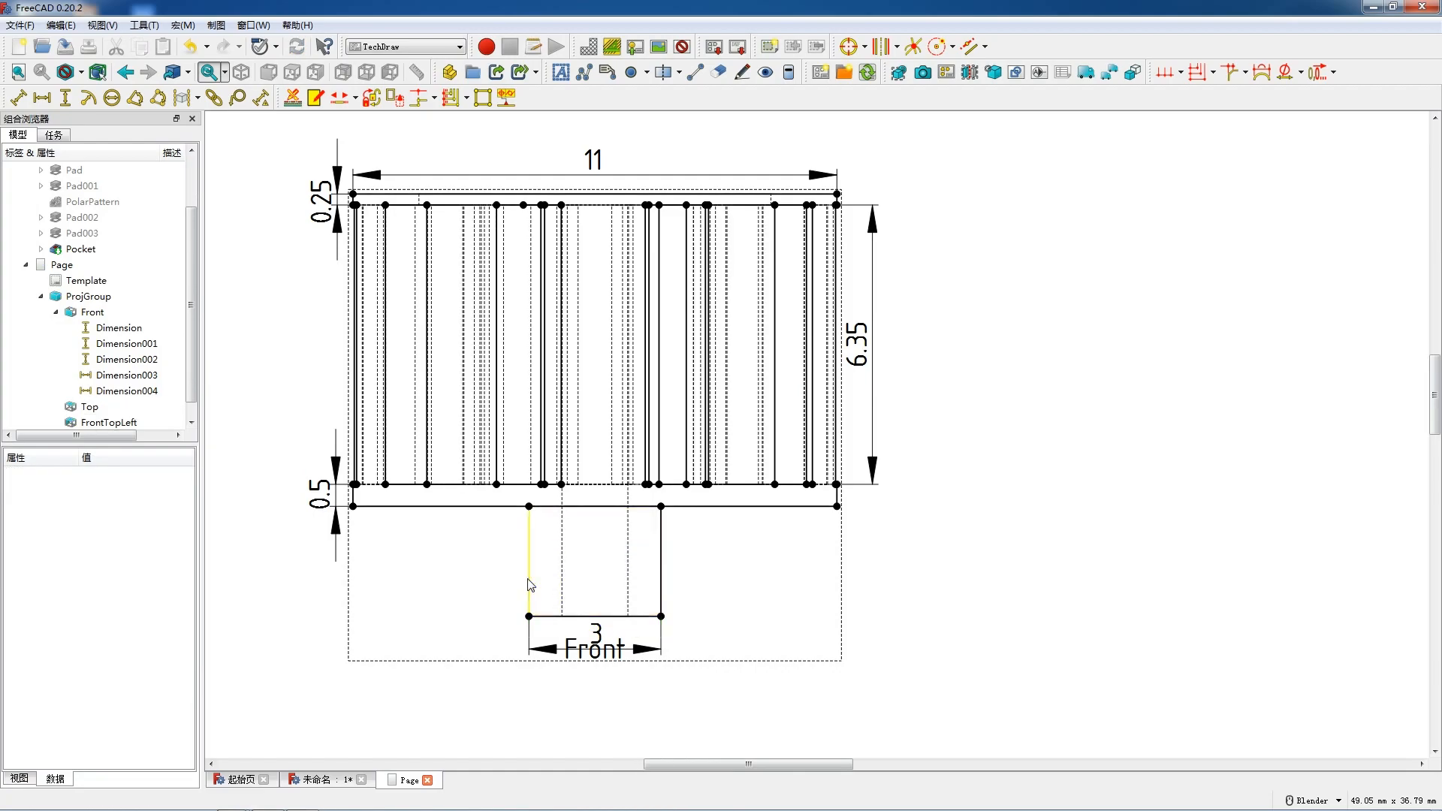
pyautogui.hotkey('shift', 'v')
pyautogui.moveTo(536, 576); pyautogui.dragTo(506, 572)
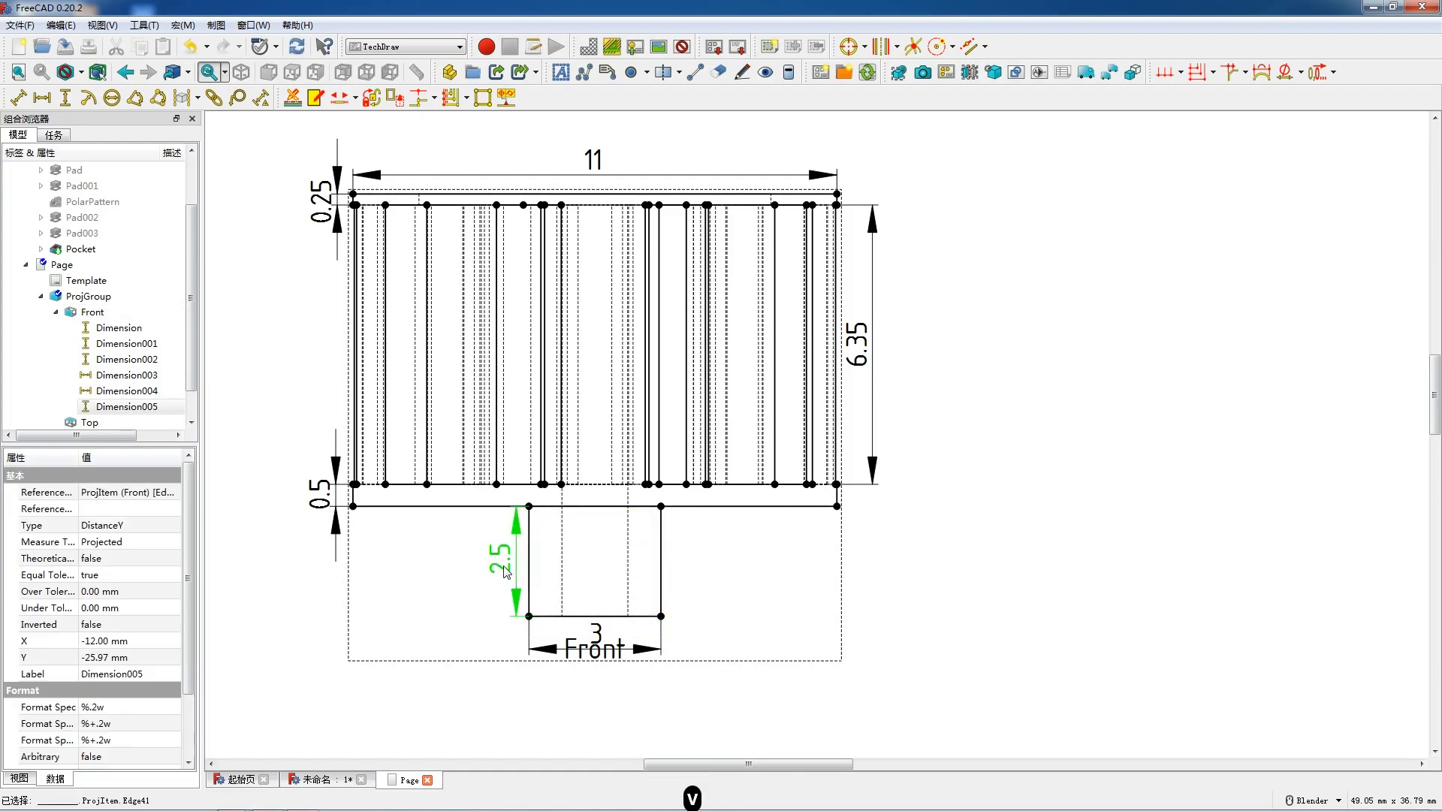
# - Dimension the width between the hub's two hidden bore lines below the hub, and move the hub's width dimension further down beneath it
pyautogui.scroll(-3, 548, 548)
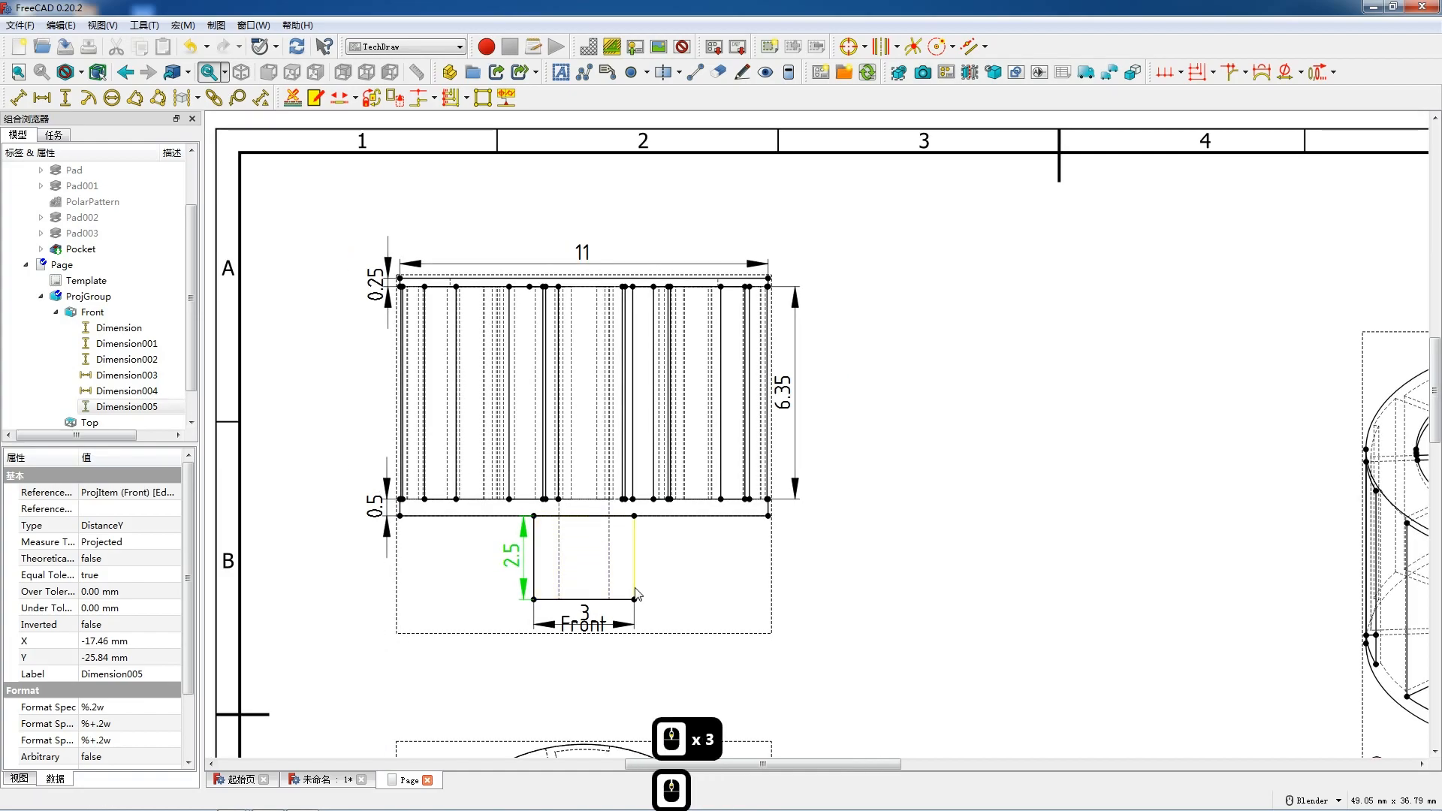
pyautogui.scroll(3, 597, 575)
pyautogui.click(598, 575)
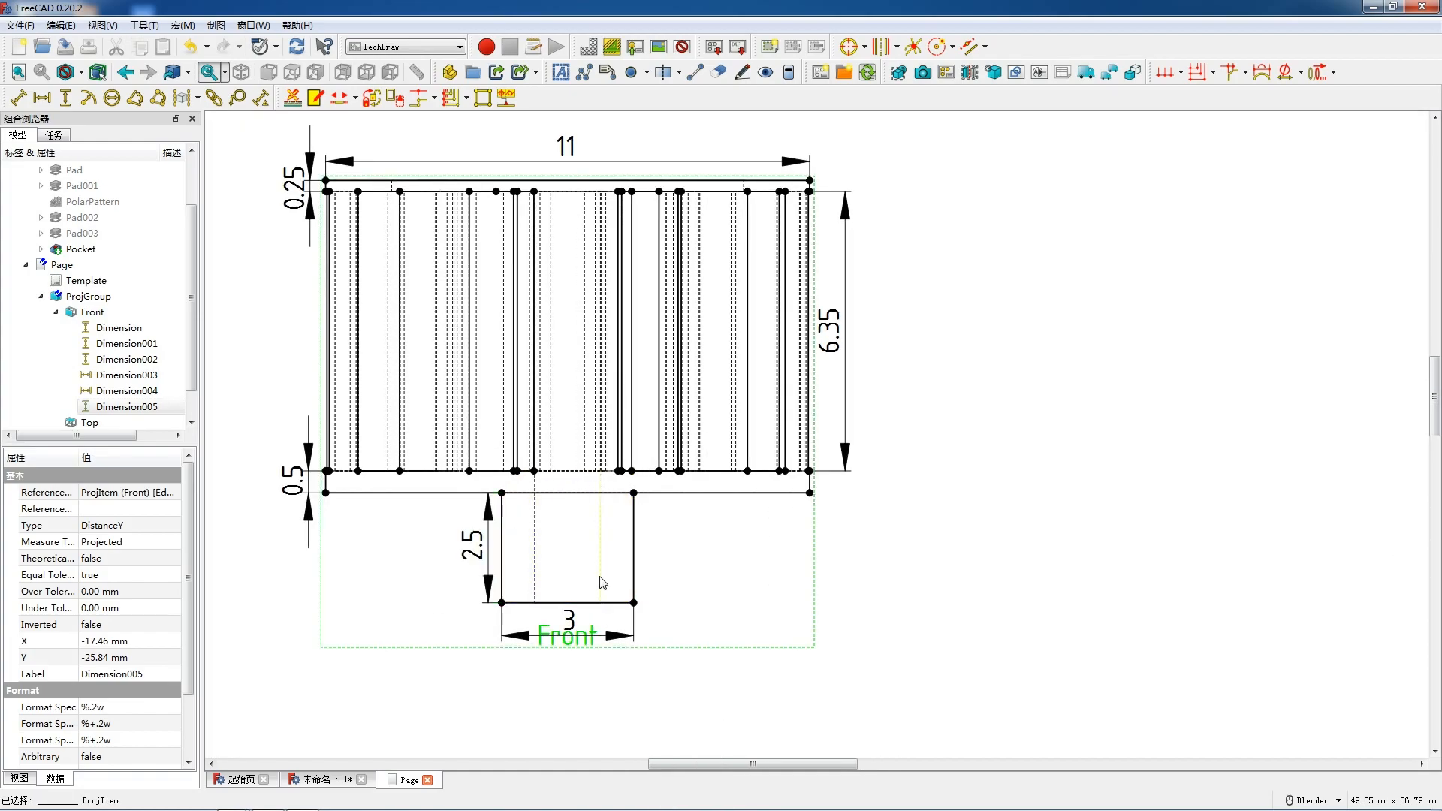
pyautogui.keyDown('ctrl'); pyautogui.click(536, 571); pyautogui.keyUp('ctrl')
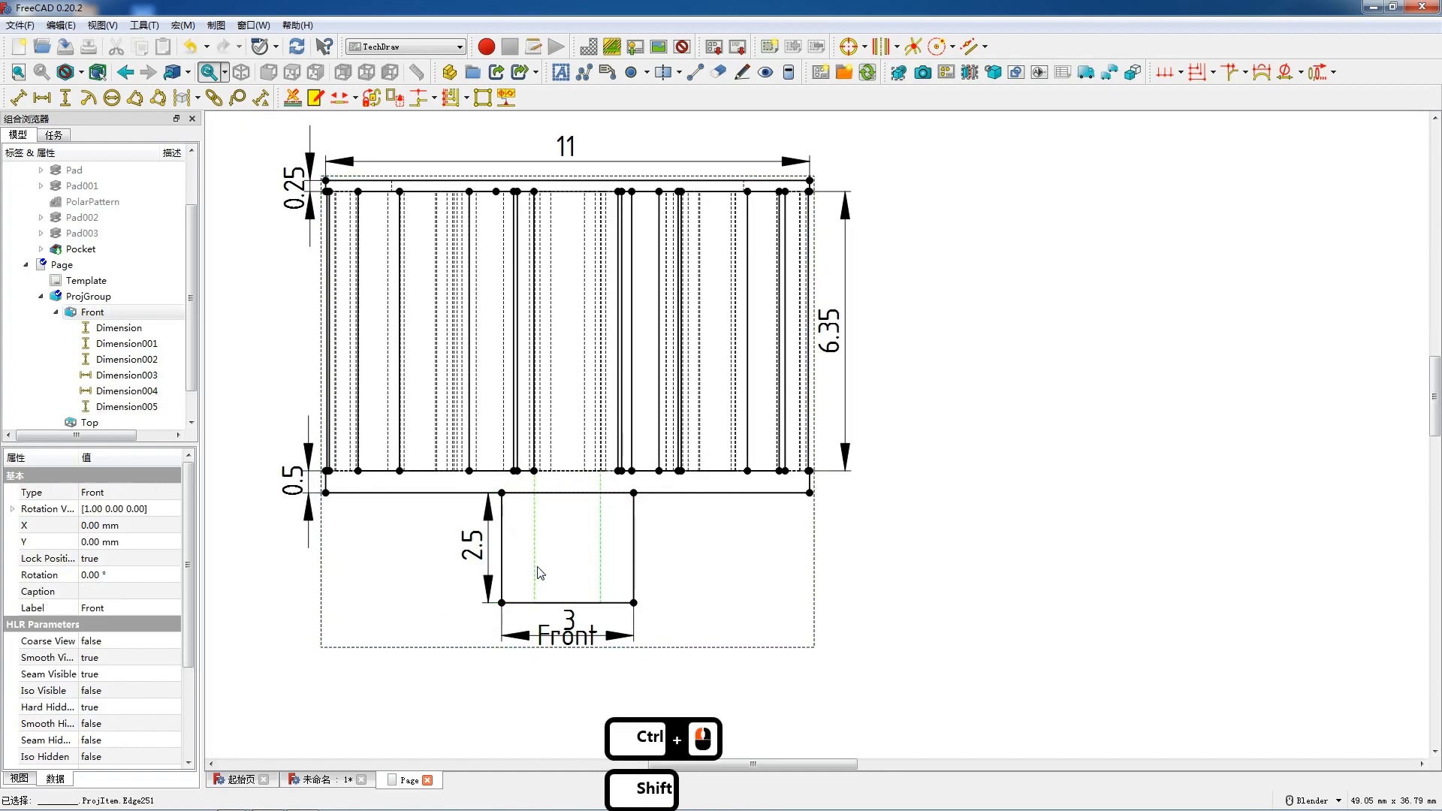
pyautogui.hotkey('shift', 'h')
pyautogui.click(572, 593)
pyautogui.moveTo(571, 616)
pyautogui.mouseDown()
pyautogui.moveTo(518, 630)
pyautogui.moveTo(569, 635)
pyautogui.moveTo(570, 676)
pyautogui.moveTo(571, 625)
pyautogui.mouseUp()
pyautogui.click(570, 639)
pyautogui.moveTo(571, 678); pyautogui.dragTo(571, 665)
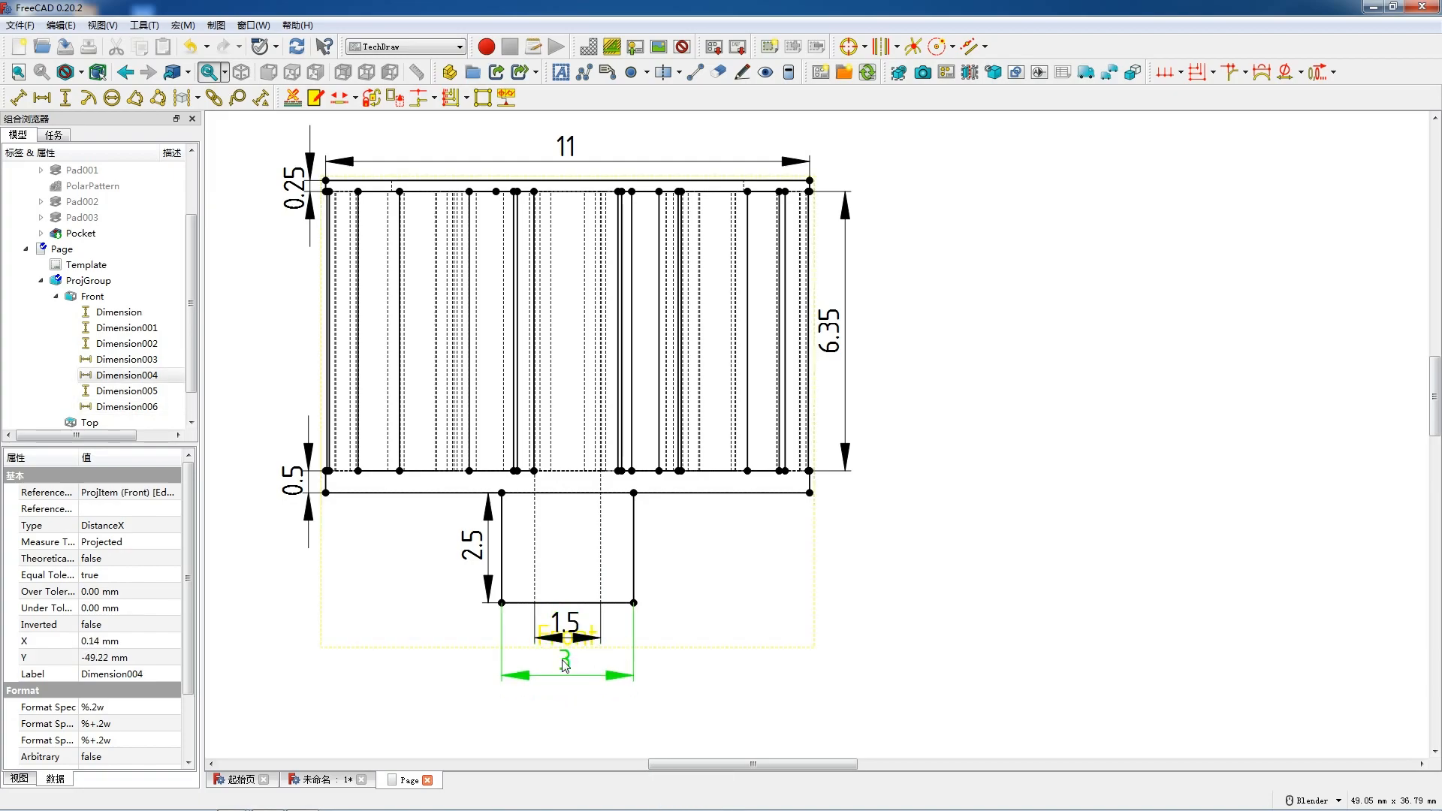
# - Set the projection group's custom scale to 10:1
pyautogui.scroll(-9, 589, 418)
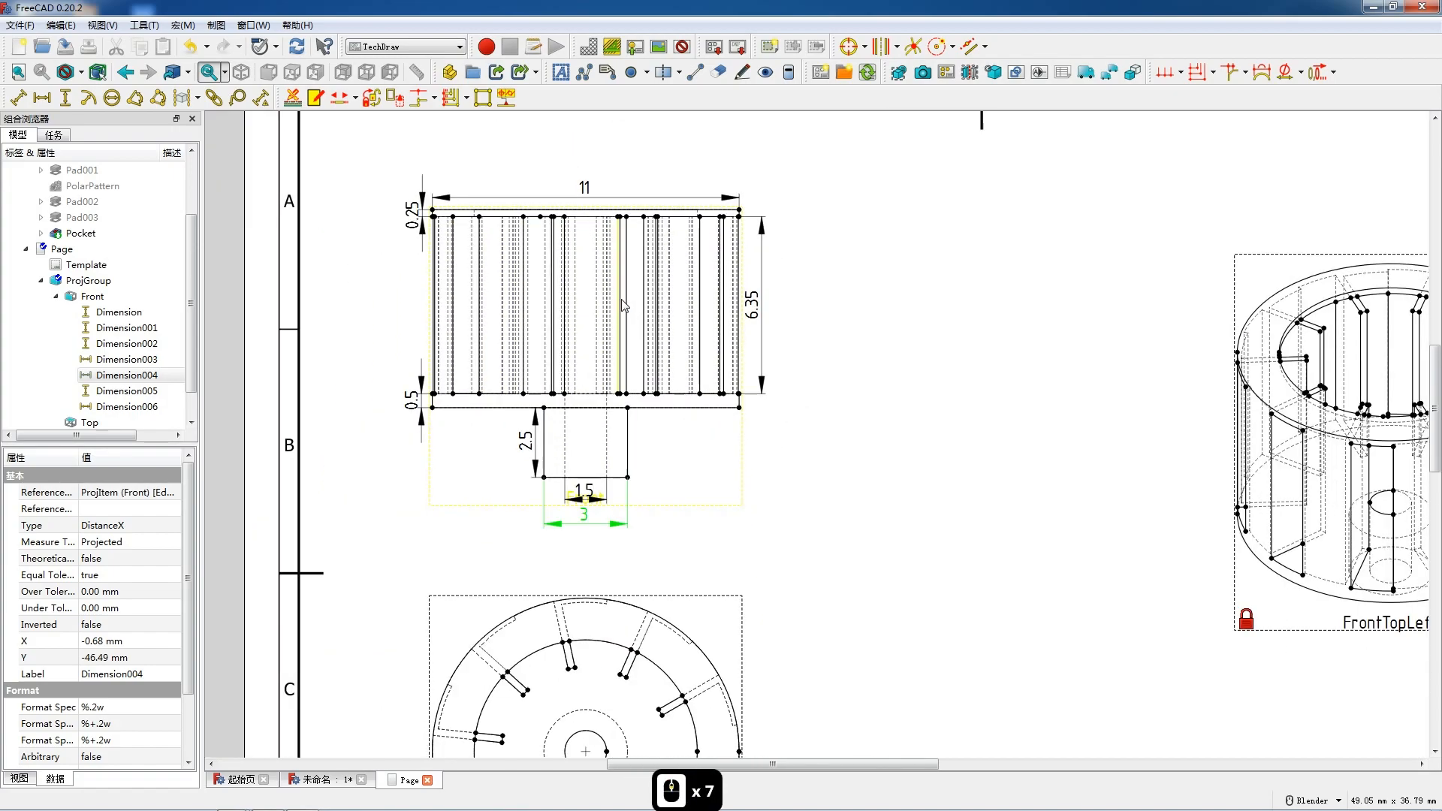
pyautogui.scroll(-2, 631, 303)
pyautogui.scroll(8, 676, 528)
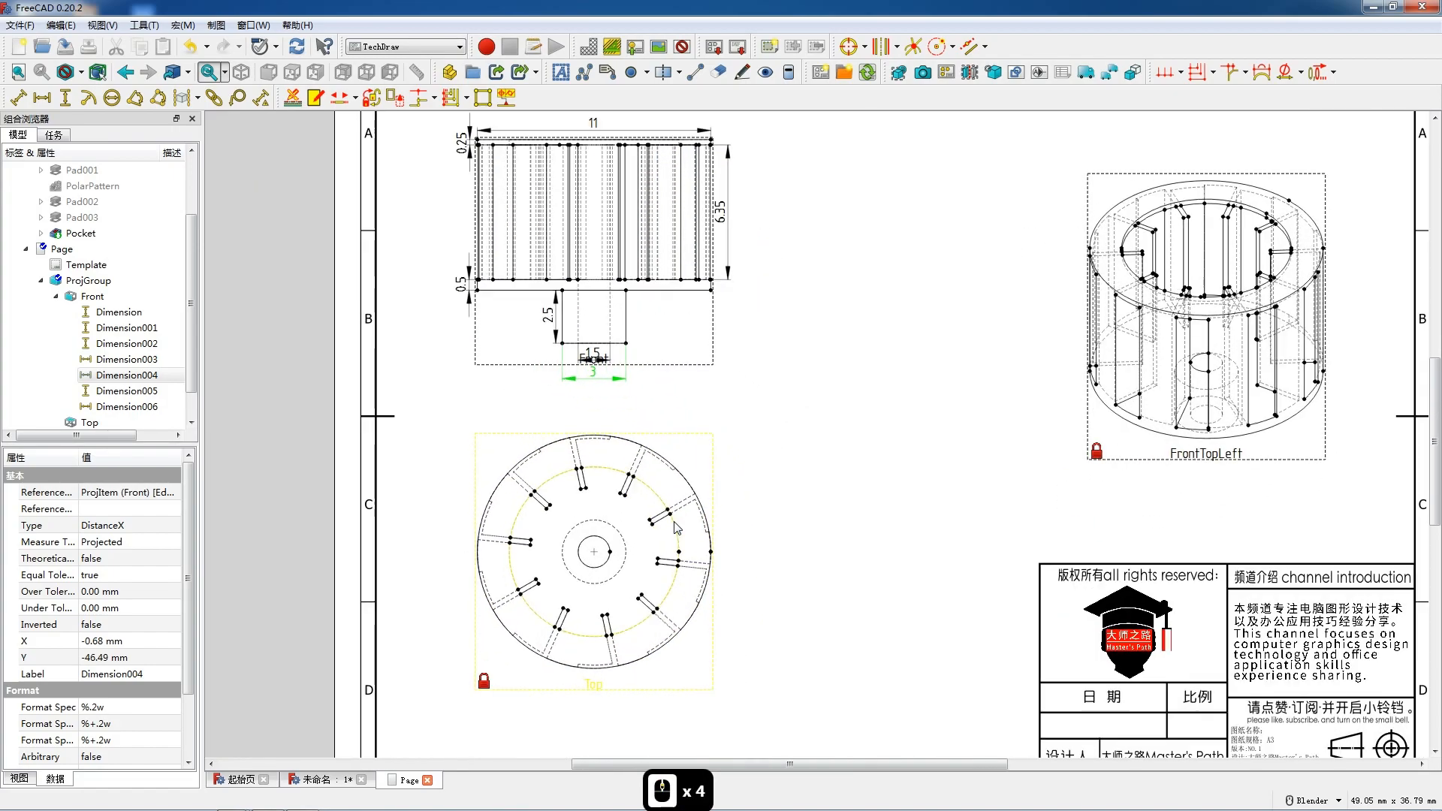
pyautogui.scroll(-7, 680, 421)
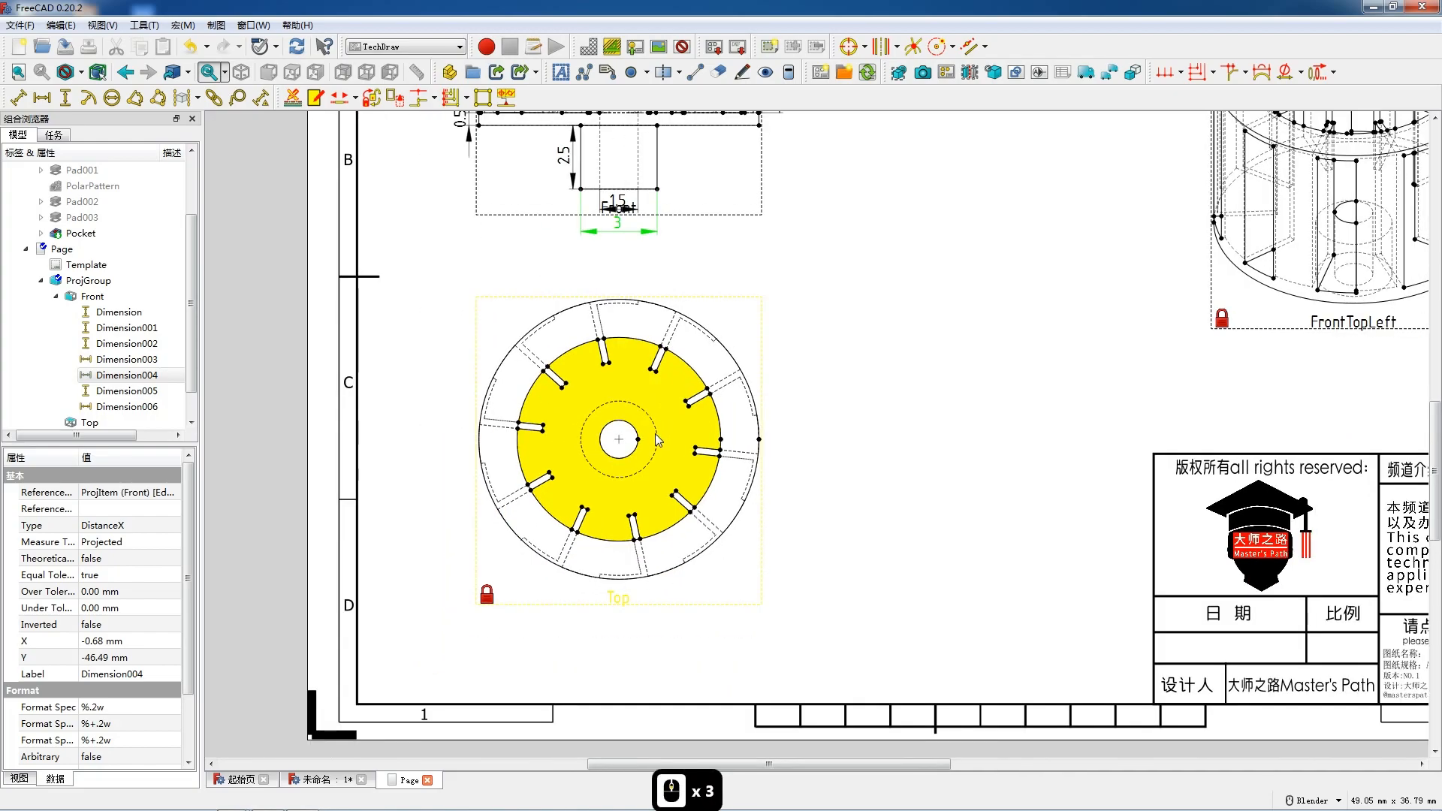
pyautogui.scroll(3, 684, 418)
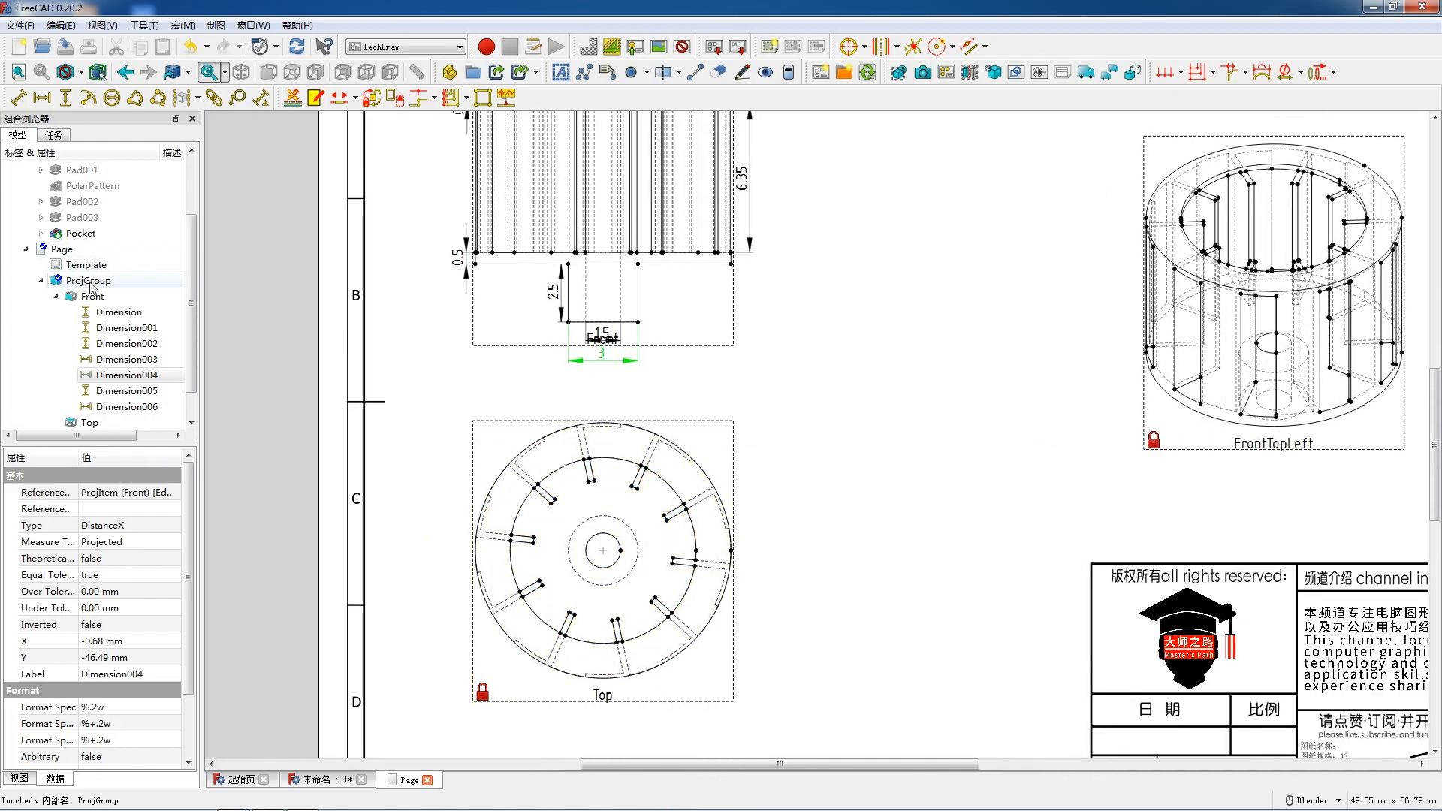
pyautogui.doubleClick(89, 281)
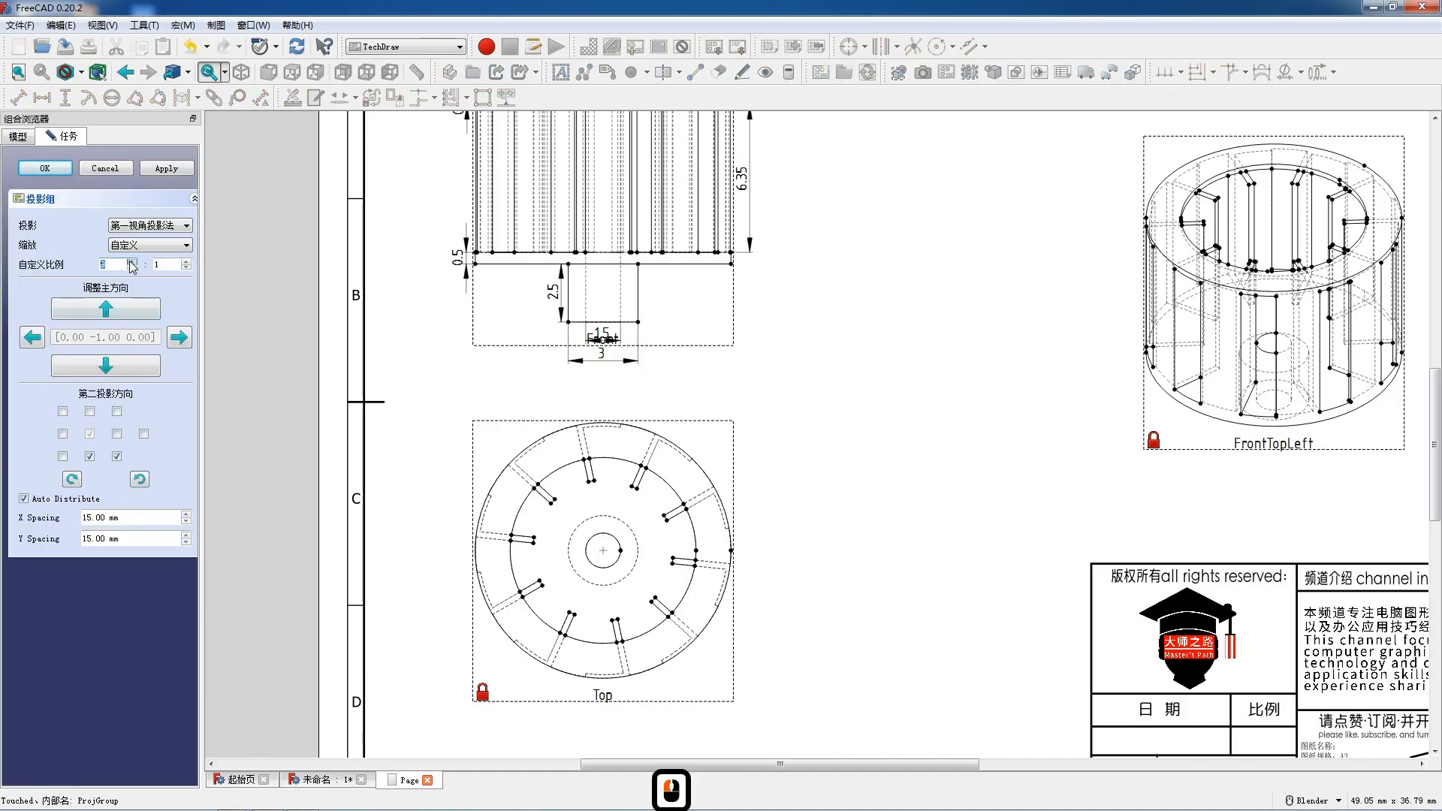
pyautogui.click(131, 262)
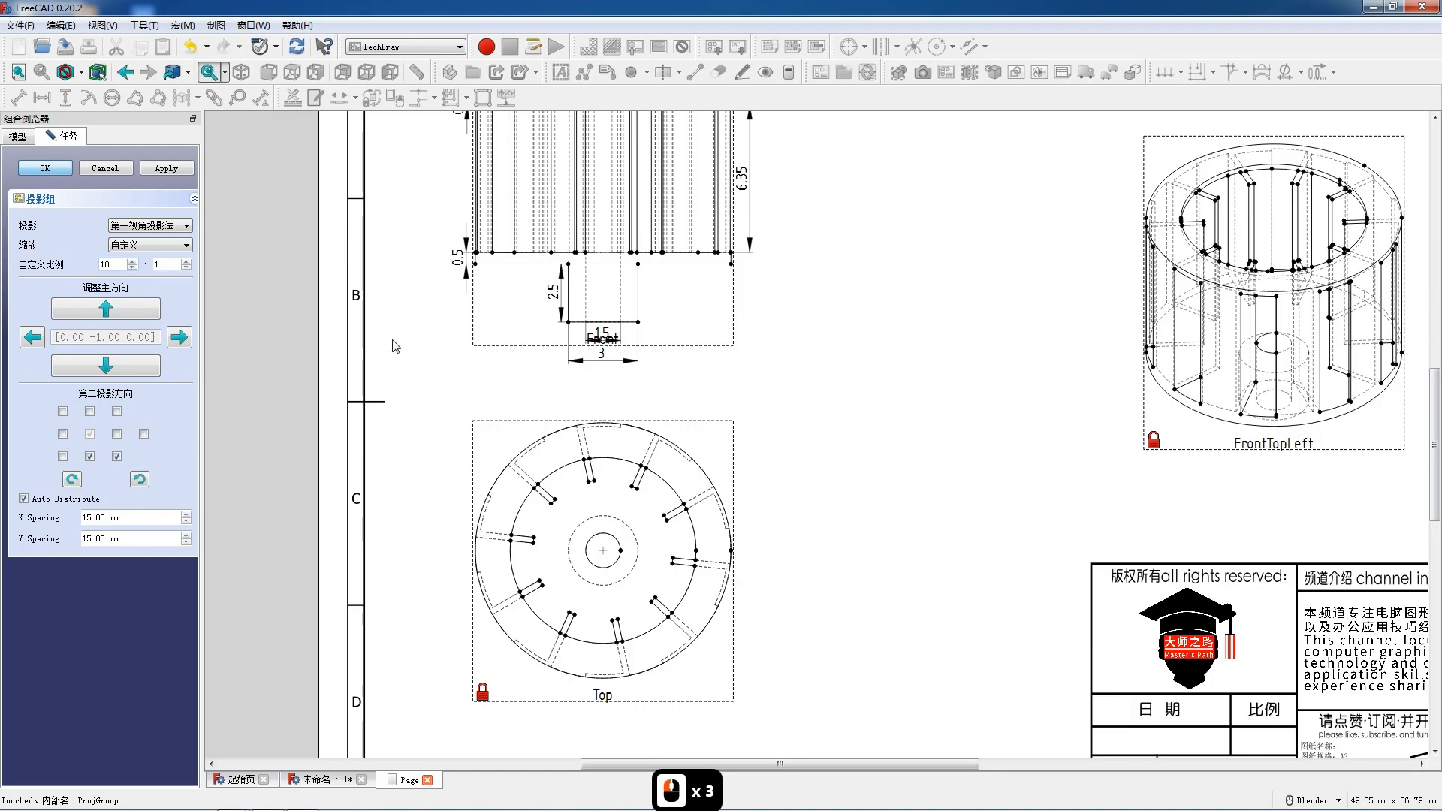
# - Shift the Front view with its projection group slightly to the right on the page
pyautogui.scroll(-5, 394, 350)
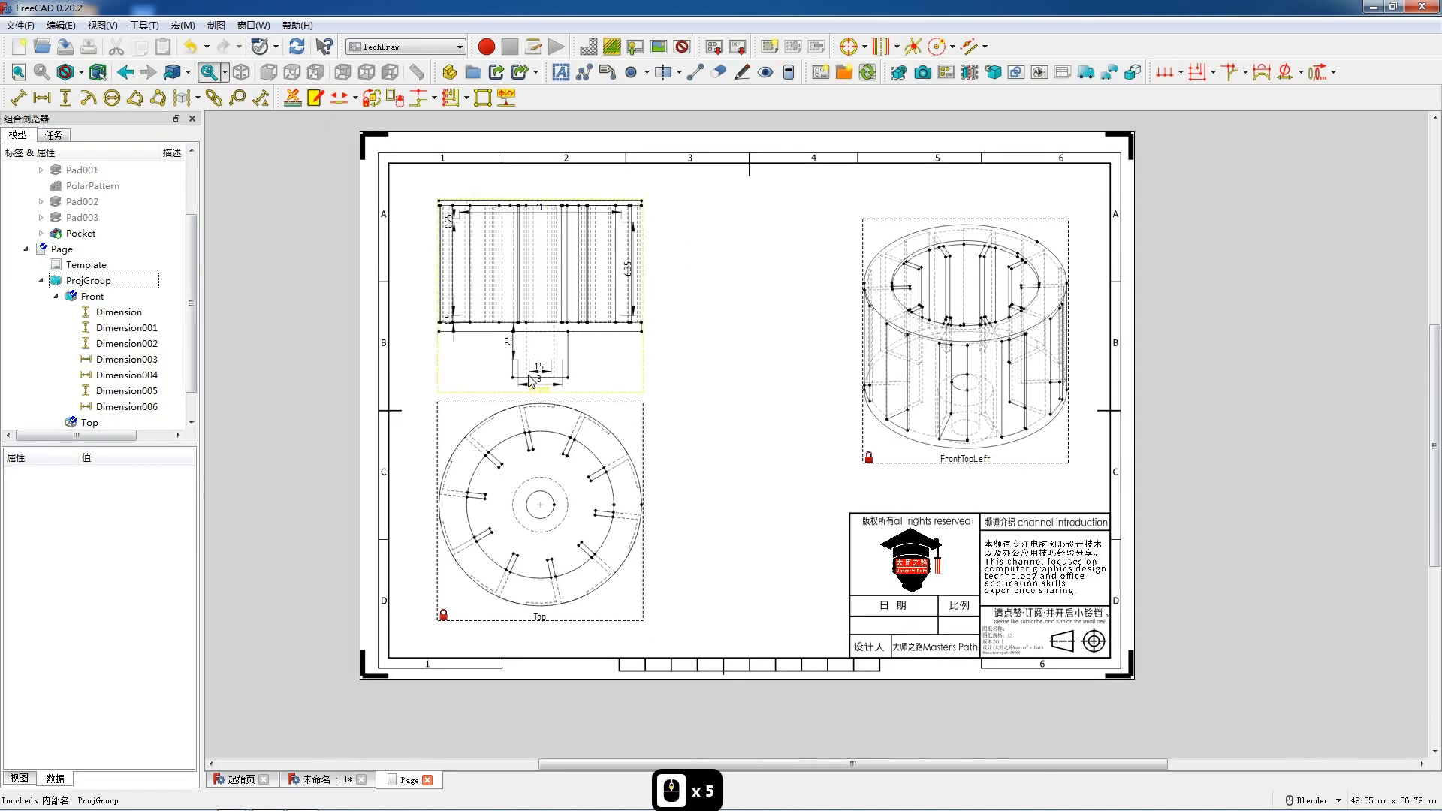
pyautogui.scroll(2, 529, 384)
pyautogui.moveTo(540, 398); pyautogui.dragTo(558, 398)
pyautogui.scroll(4, 560, 375)
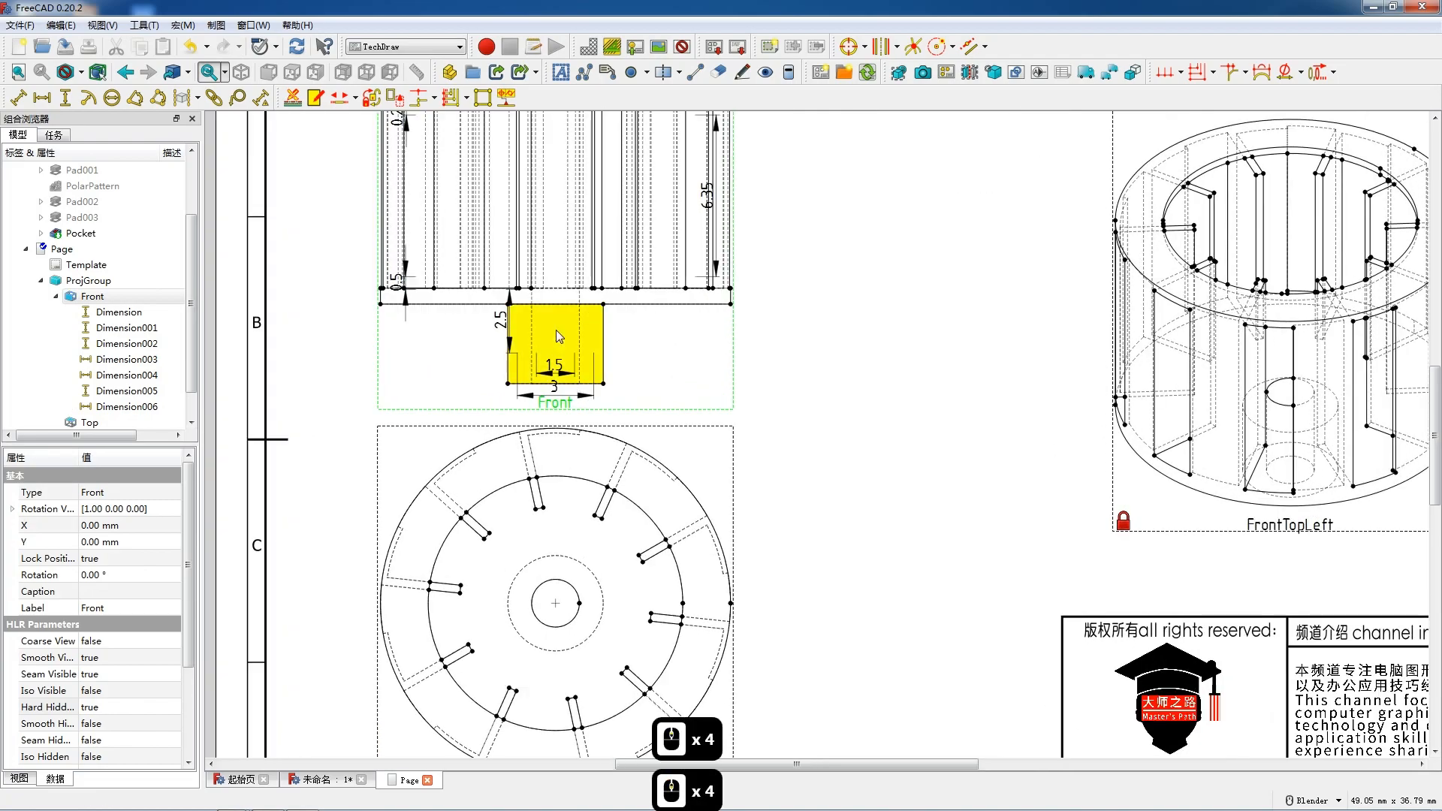
pyautogui.scroll(-4, 555, 379)
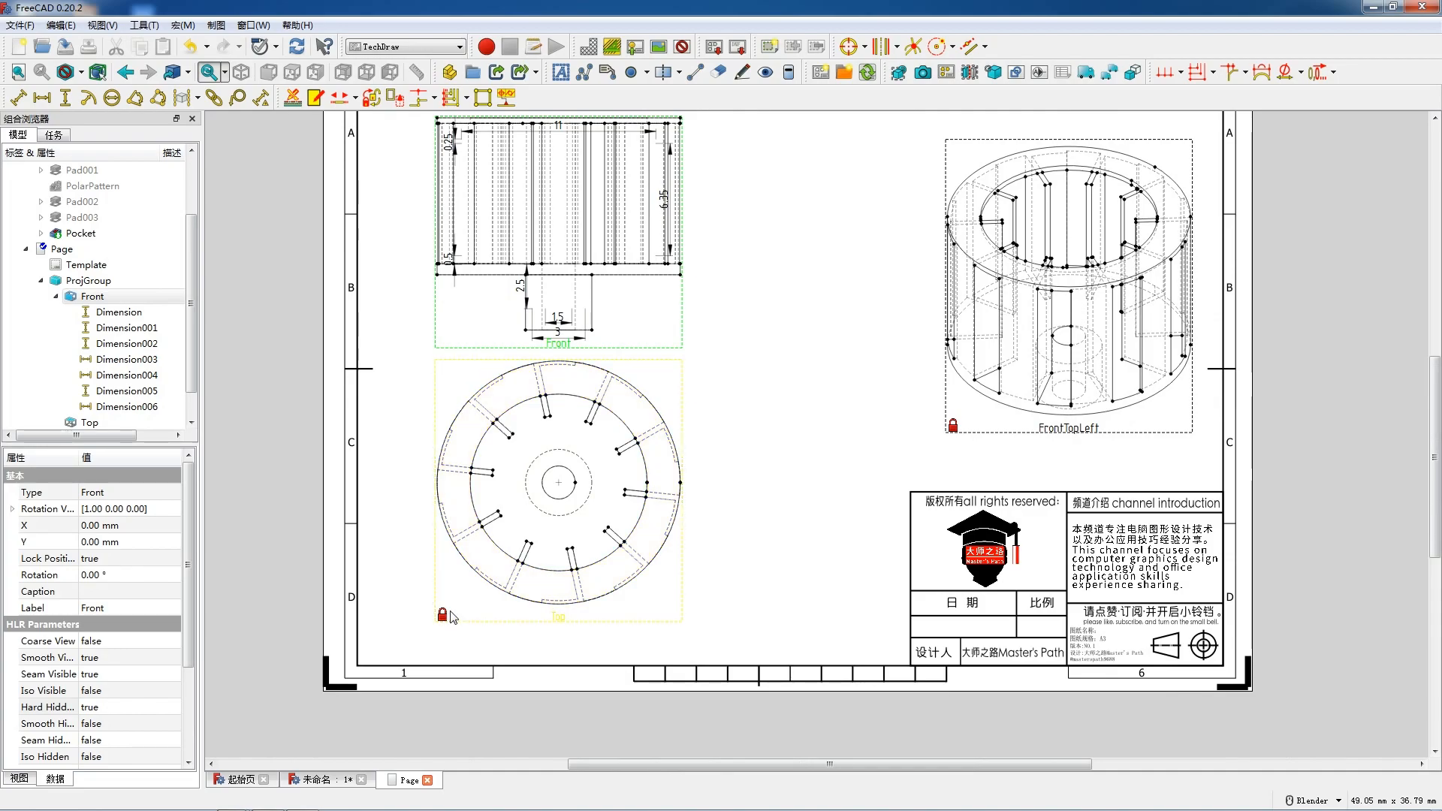
# - Set the Top view's Lock Position to false and move the view slightly down, away from the Front view
pyautogui.click(611, 409)
pyautogui.tripleClick(142, 553)
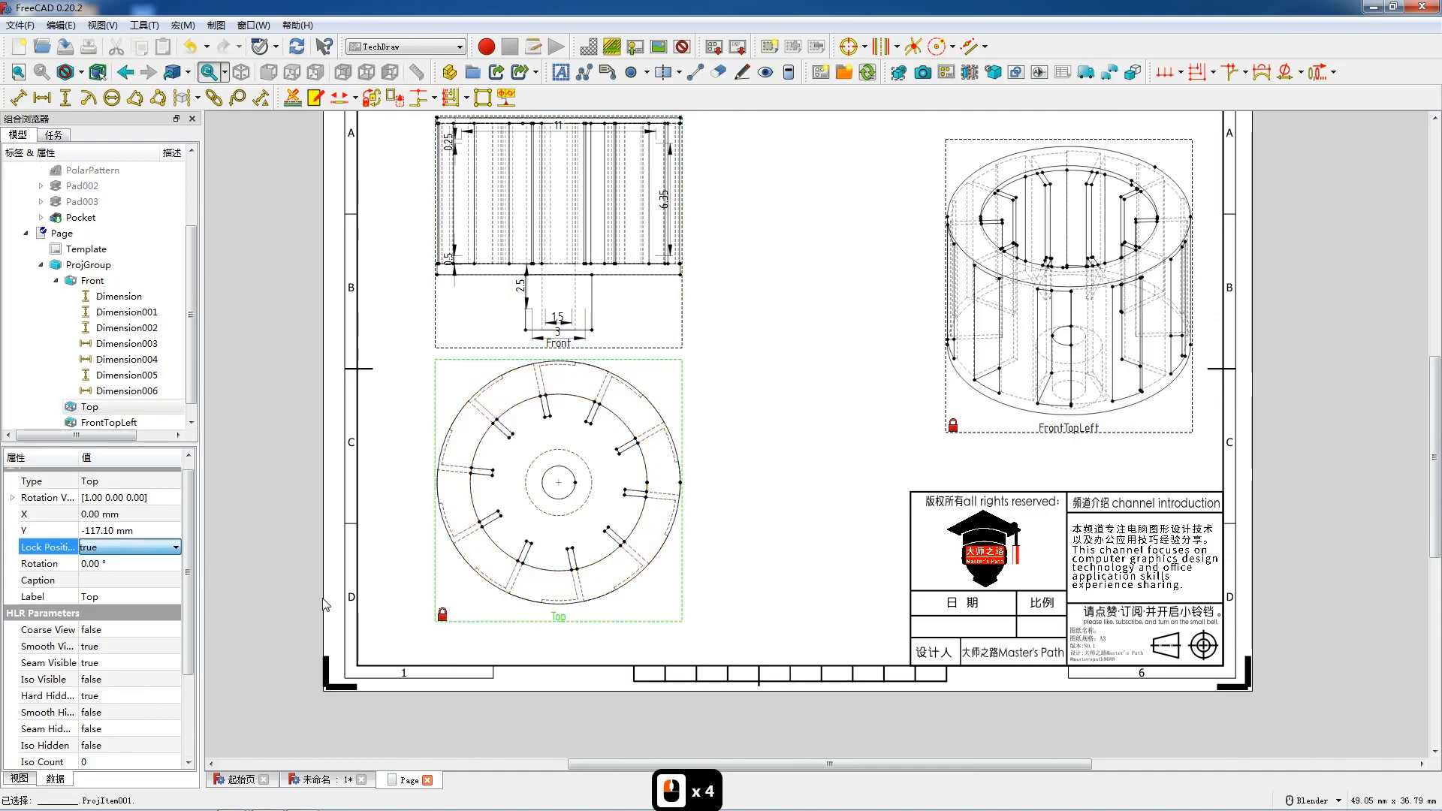
pyautogui.moveTo(557, 624); pyautogui.dragTo(558, 642)
# - Replace the bore's width dimension with a new horizontal dimension between the two hidden bore lines in the Front view
pyautogui.moveTo(558, 331); pyautogui.dragTo(557, 356)
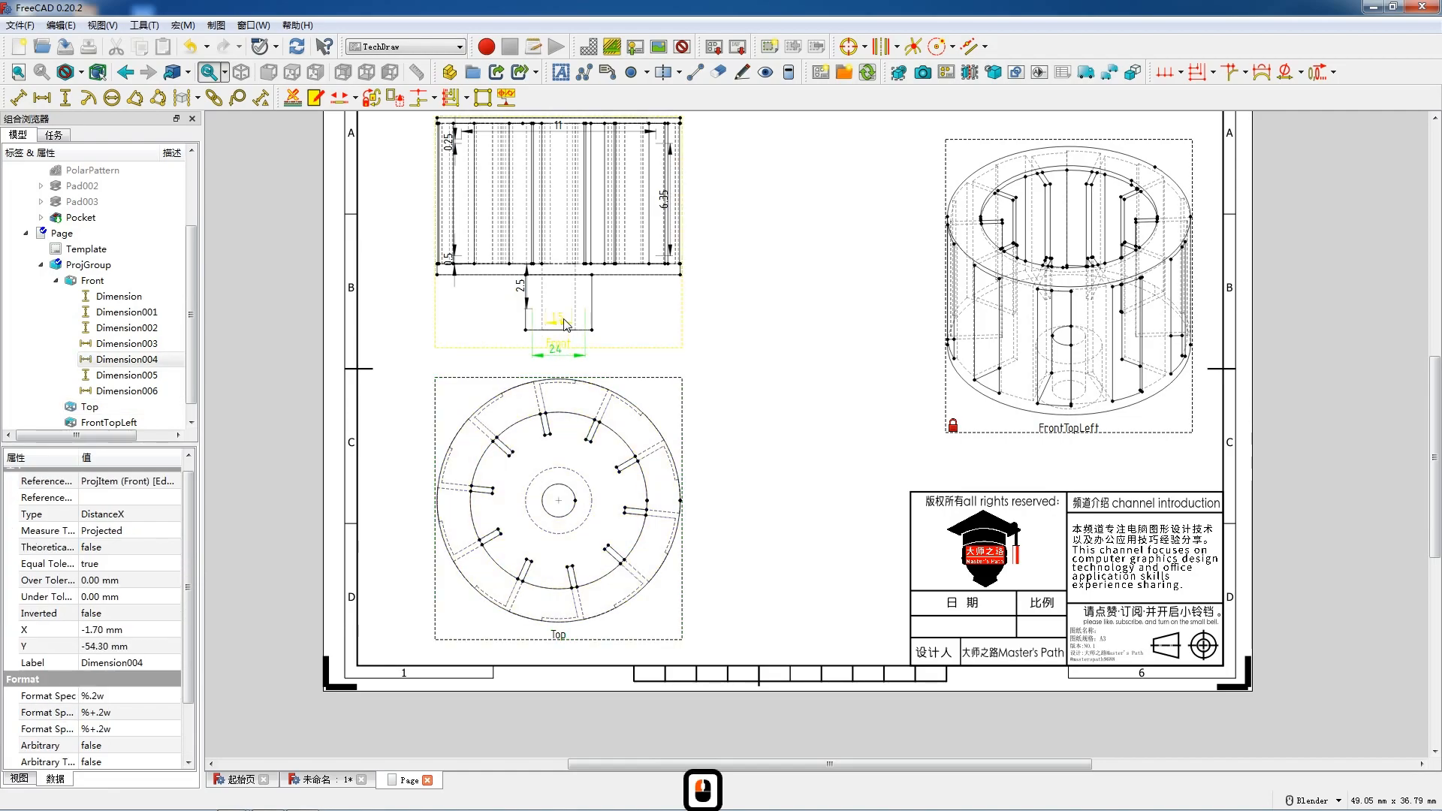
pyautogui.click(559, 314)
pyautogui.scroll(4, 562, 314)
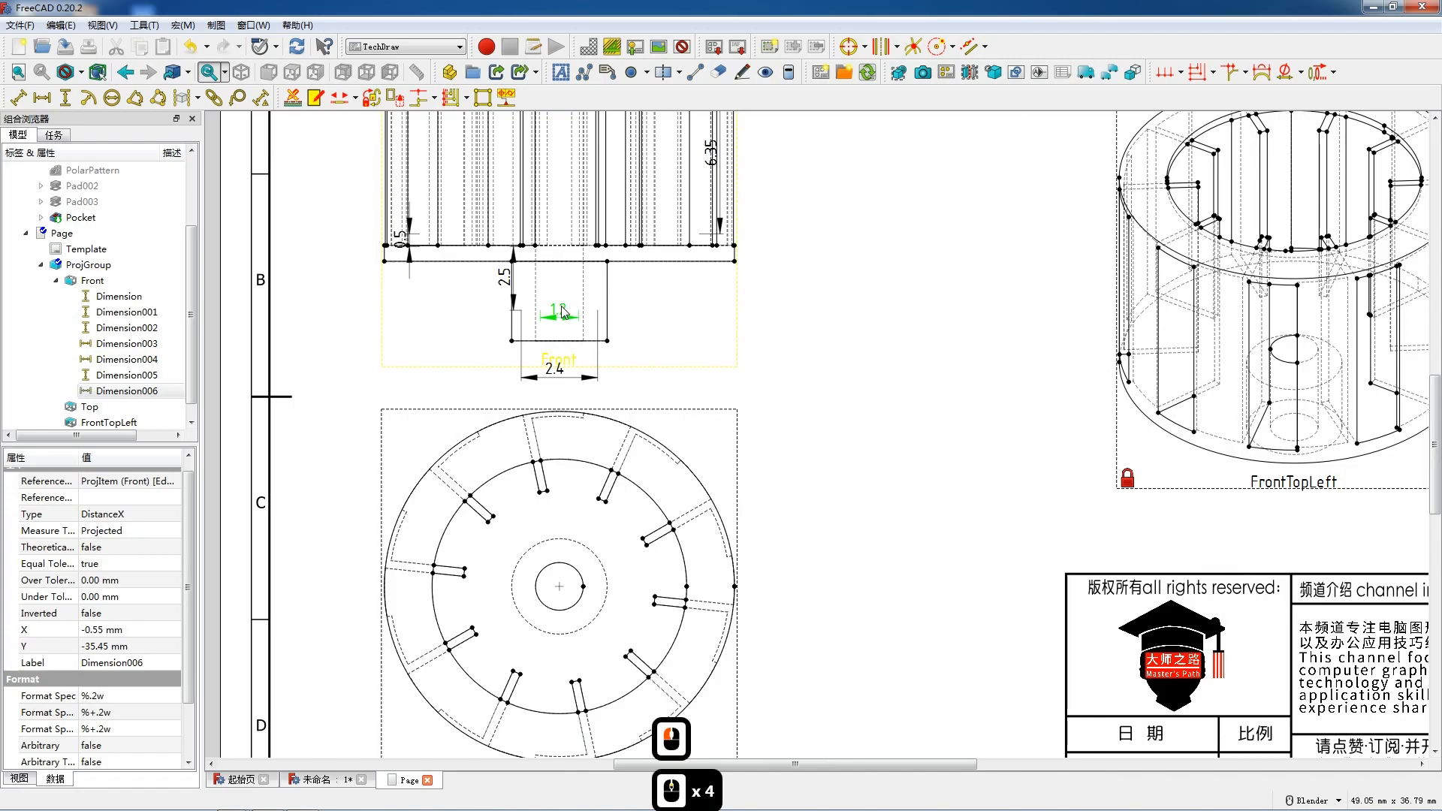
pyautogui.press('Delete')
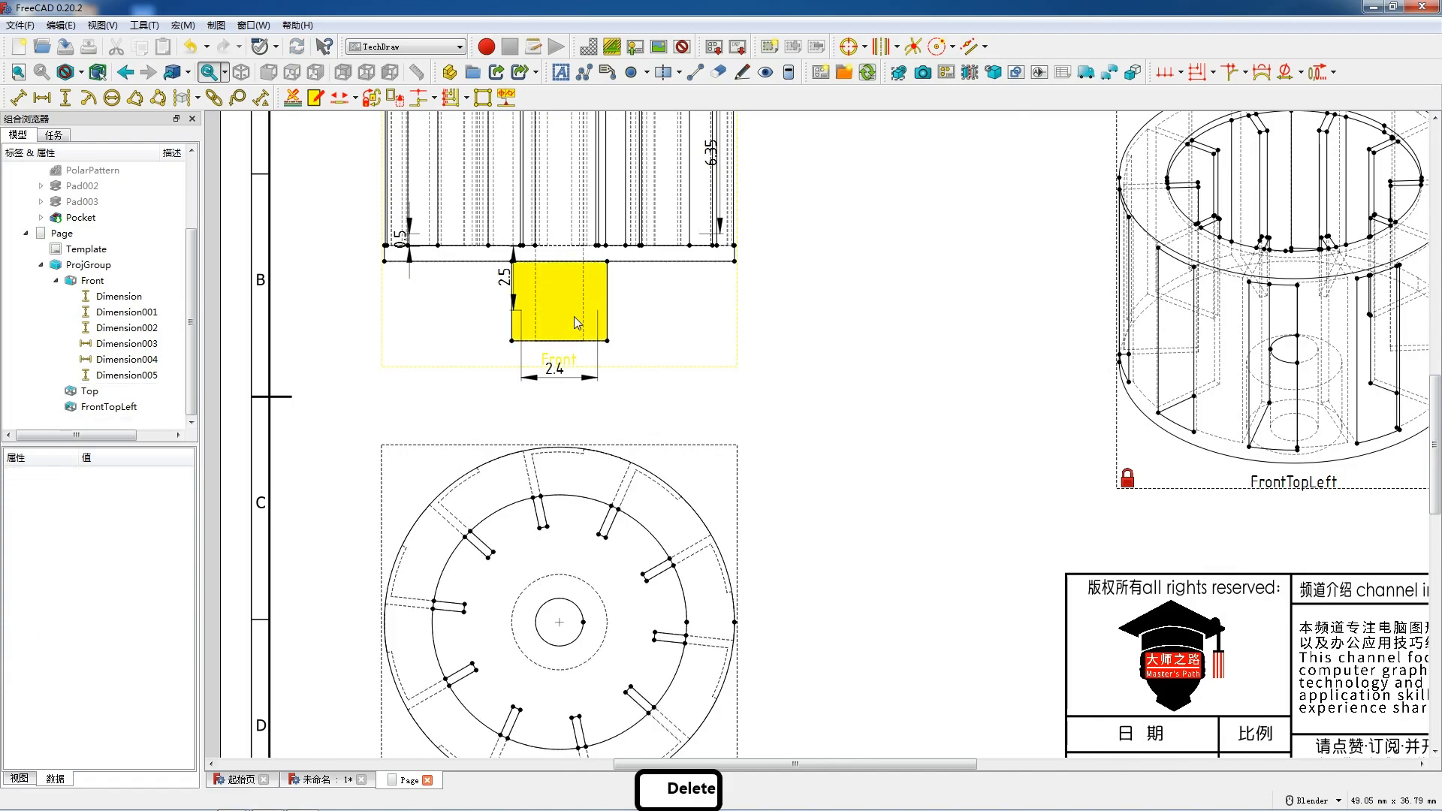
pyautogui.click(584, 317)
pyautogui.keyDown('ctrl'); pyautogui.click(535, 311); pyautogui.keyUp('ctrl')
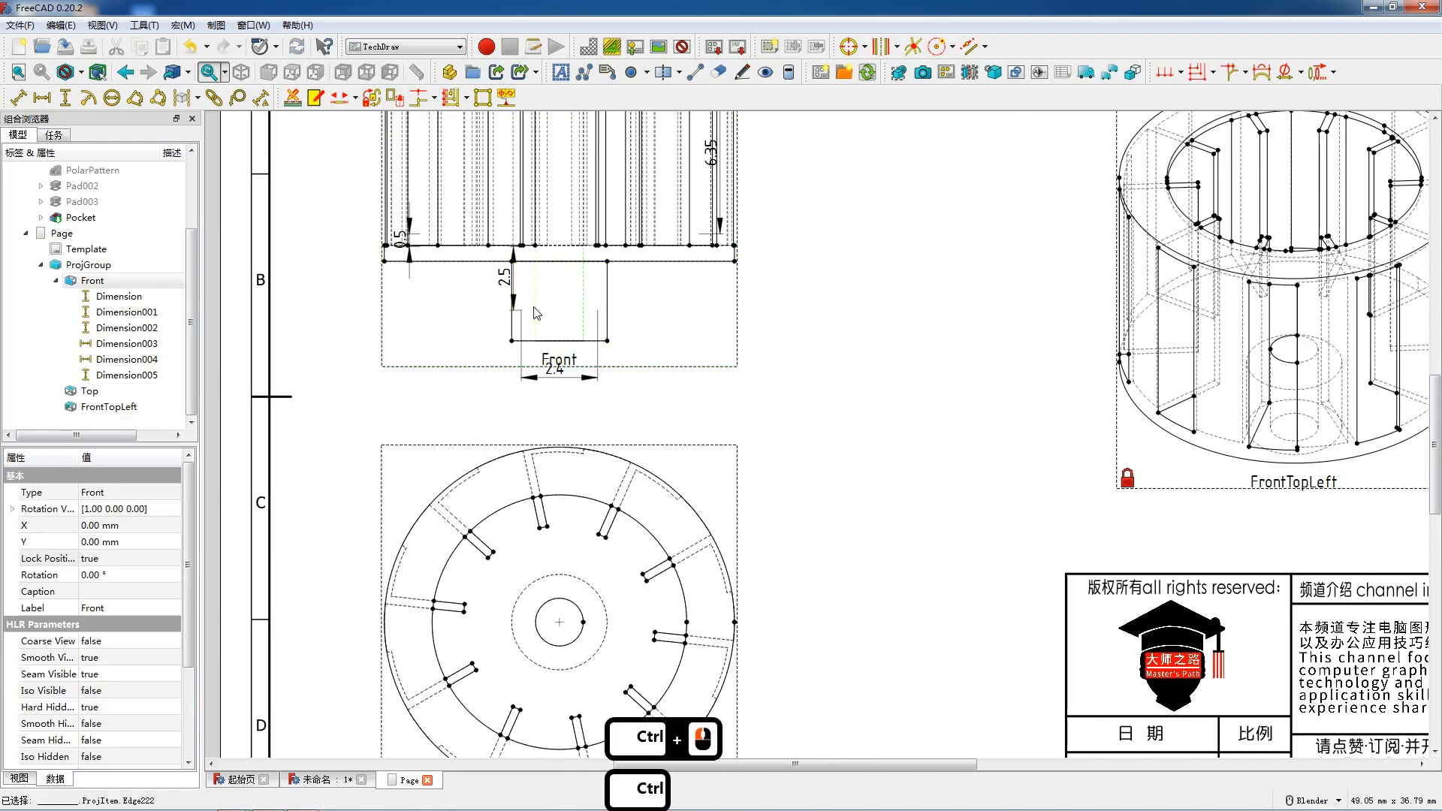
pyautogui.hotkey('shift', 'h')
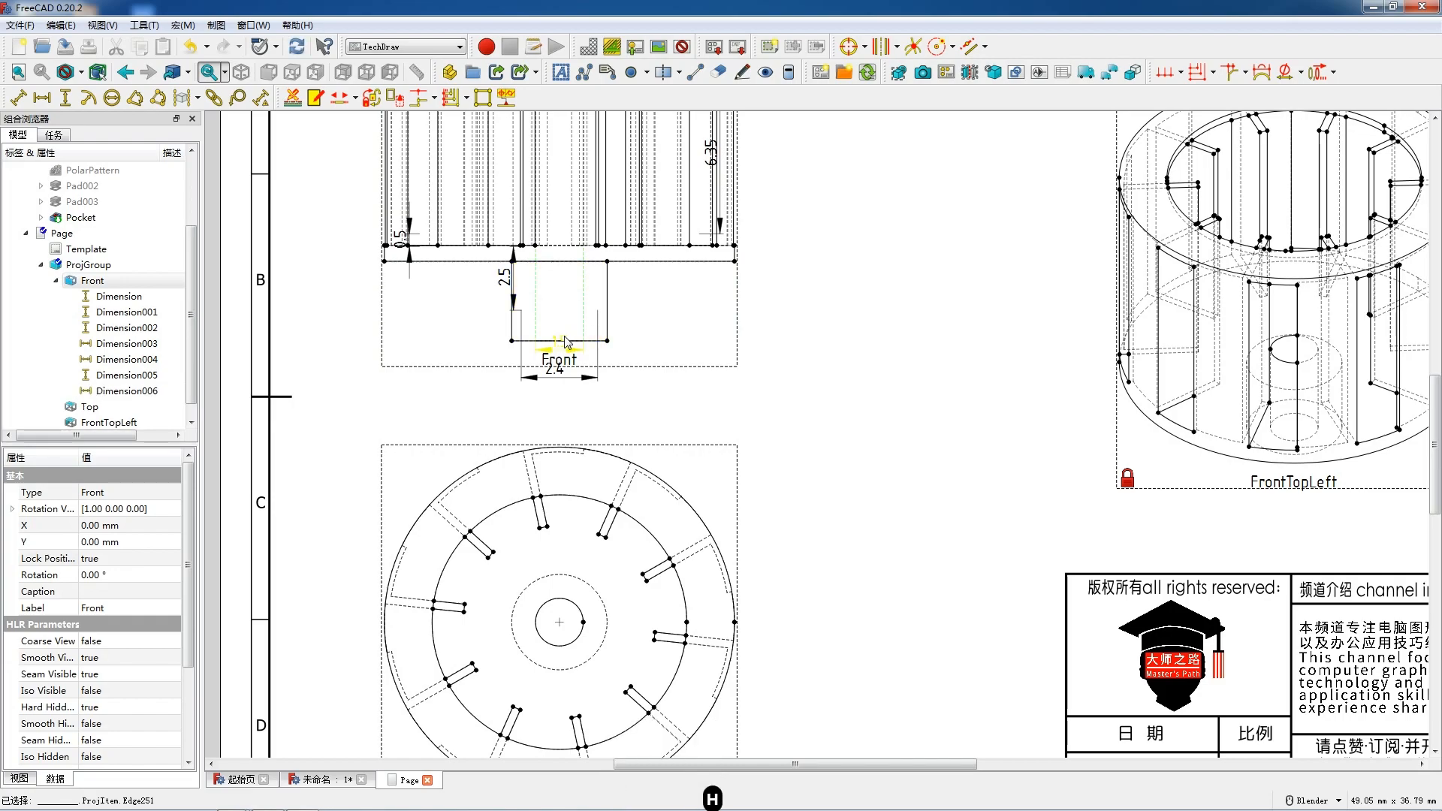
# - Replace the hub's outdated width dimension with a new horizontal dimension on its bottom edge, placed just below the hub
pyautogui.click(569, 368)
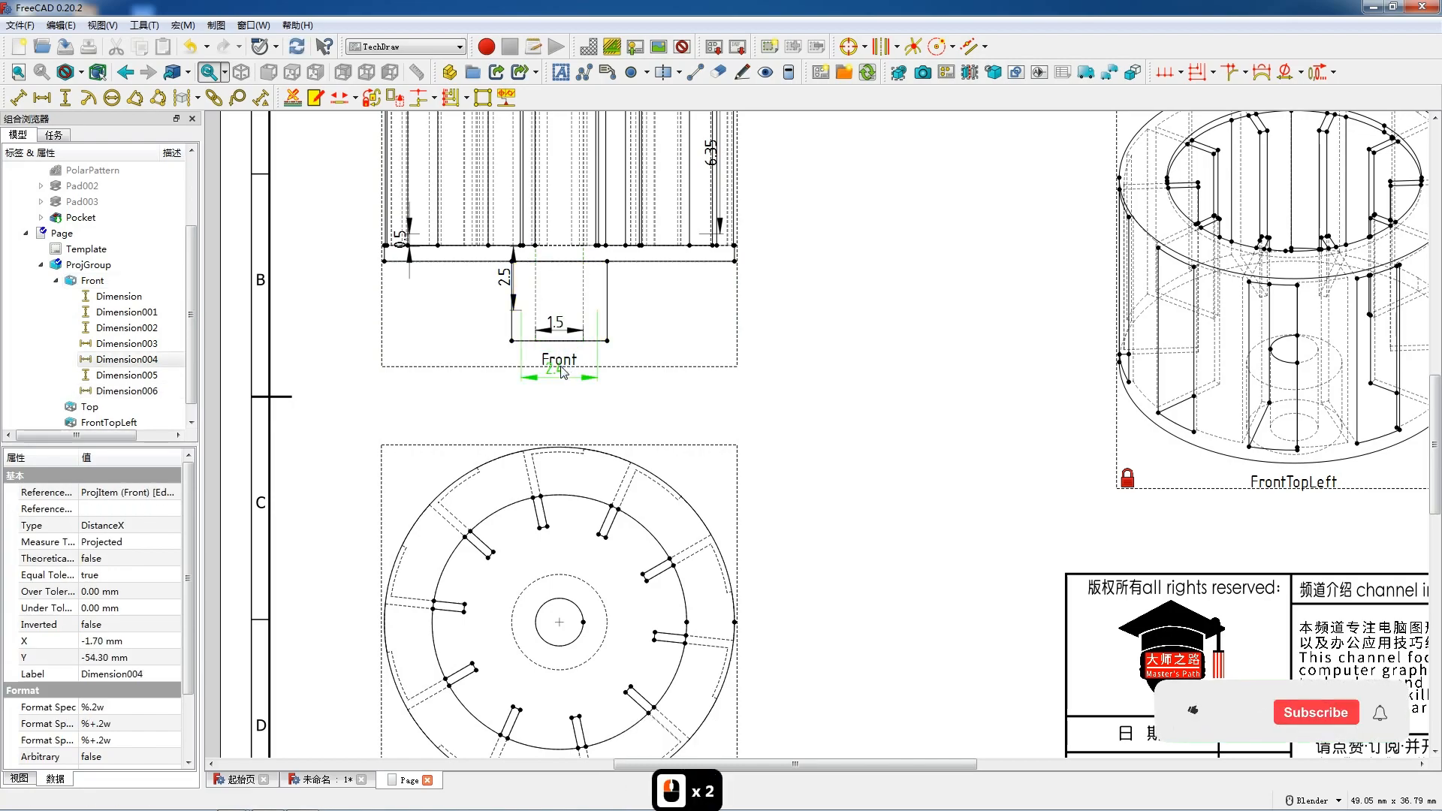
pyautogui.press('Delete')
pyautogui.click(525, 349)
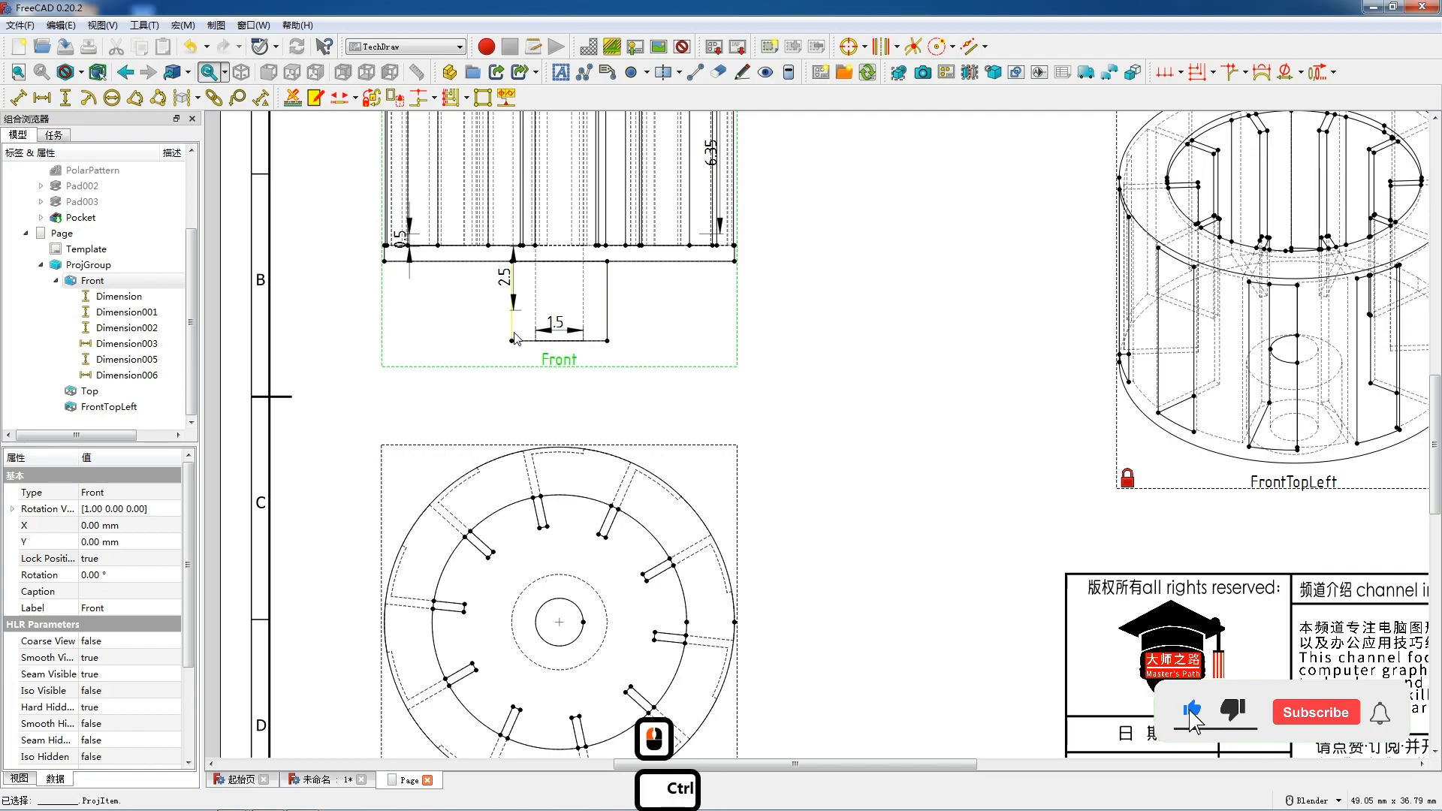
pyautogui.click(525, 341)
pyautogui.hotkey('shift', 'h')
pyautogui.click(562, 356)
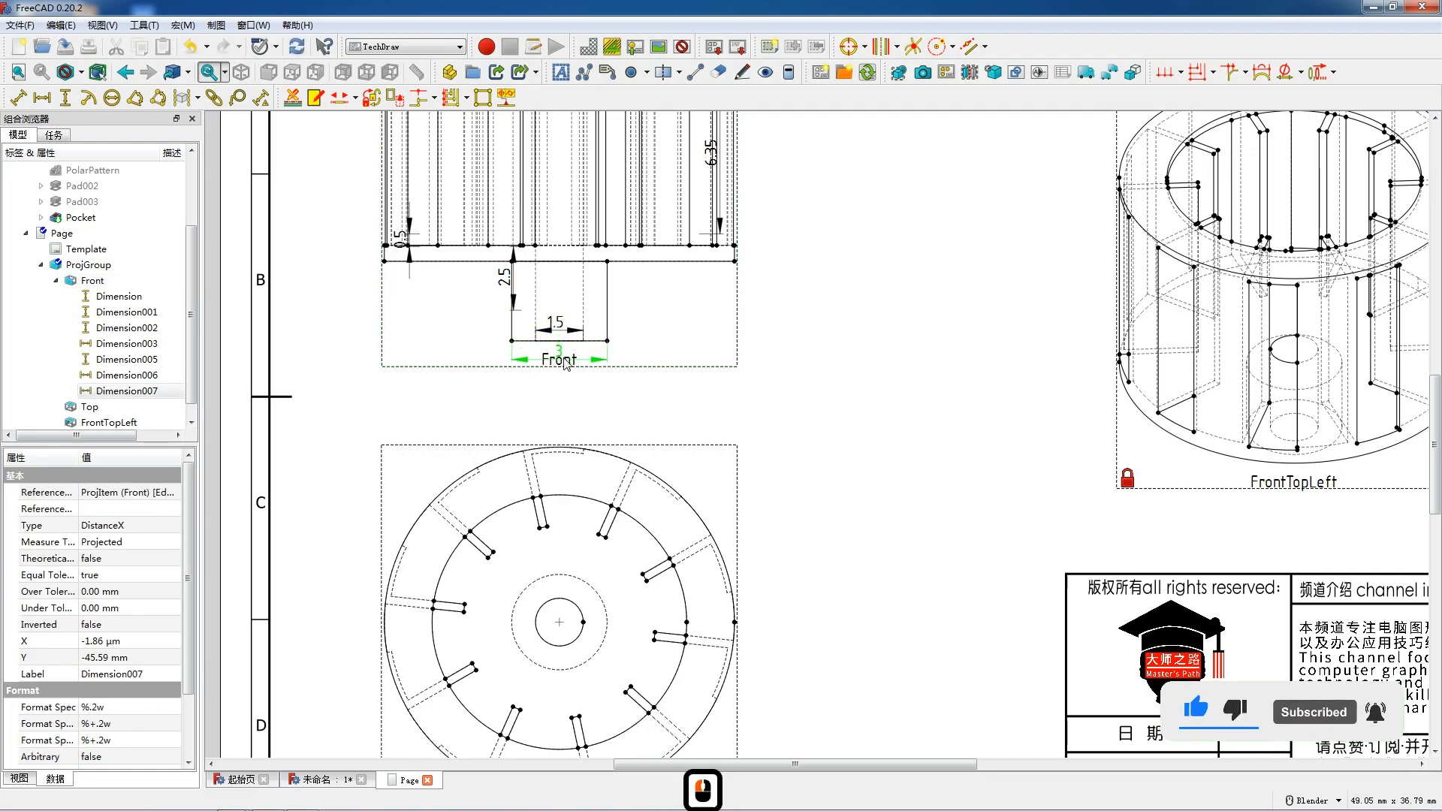
# - Delete the hub's height dimension and the lower rim's thickness dimension from the Front view
pyautogui.scroll(-2, 564, 360)
pyautogui.click(516, 304)
pyautogui.click(517, 323)
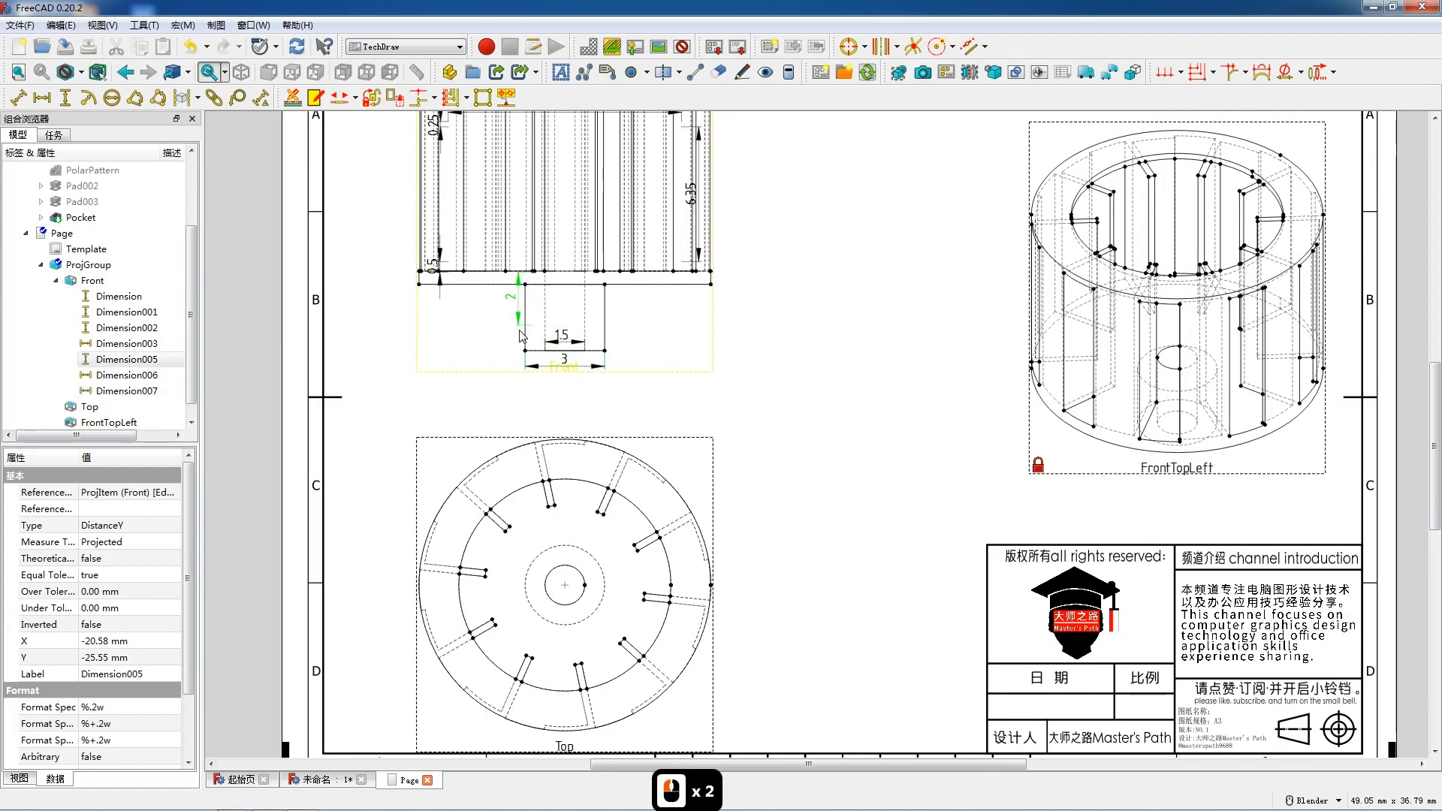
pyautogui.press('Delete')
pyautogui.click(438, 269)
pyautogui.press('Delete')
pyautogui.scroll(-3, 595, 321)
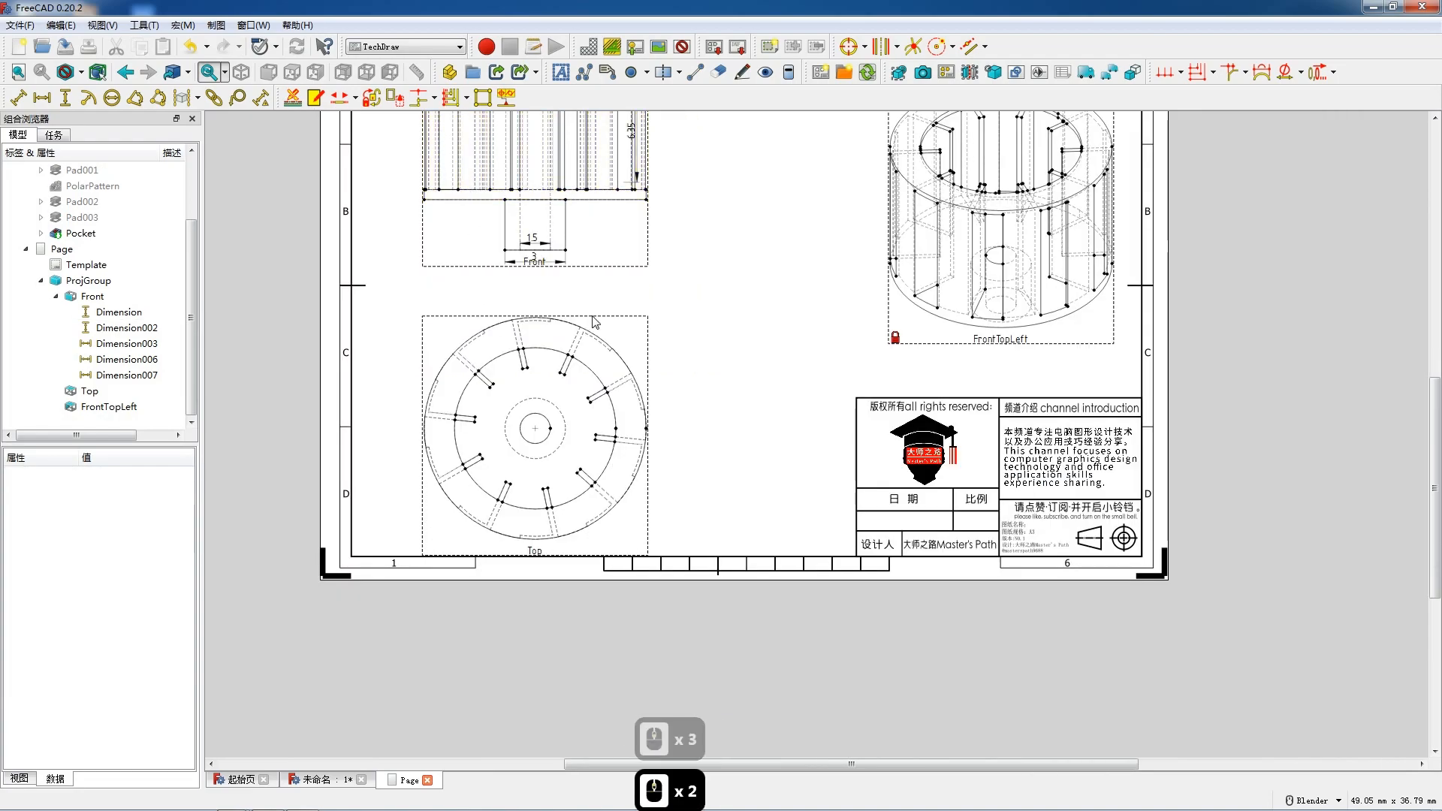
# - Add a radius dimension to the outermost circle of the Top view and place it outside the wheel's upper-left edge
pyautogui.scroll(4, 595, 321)
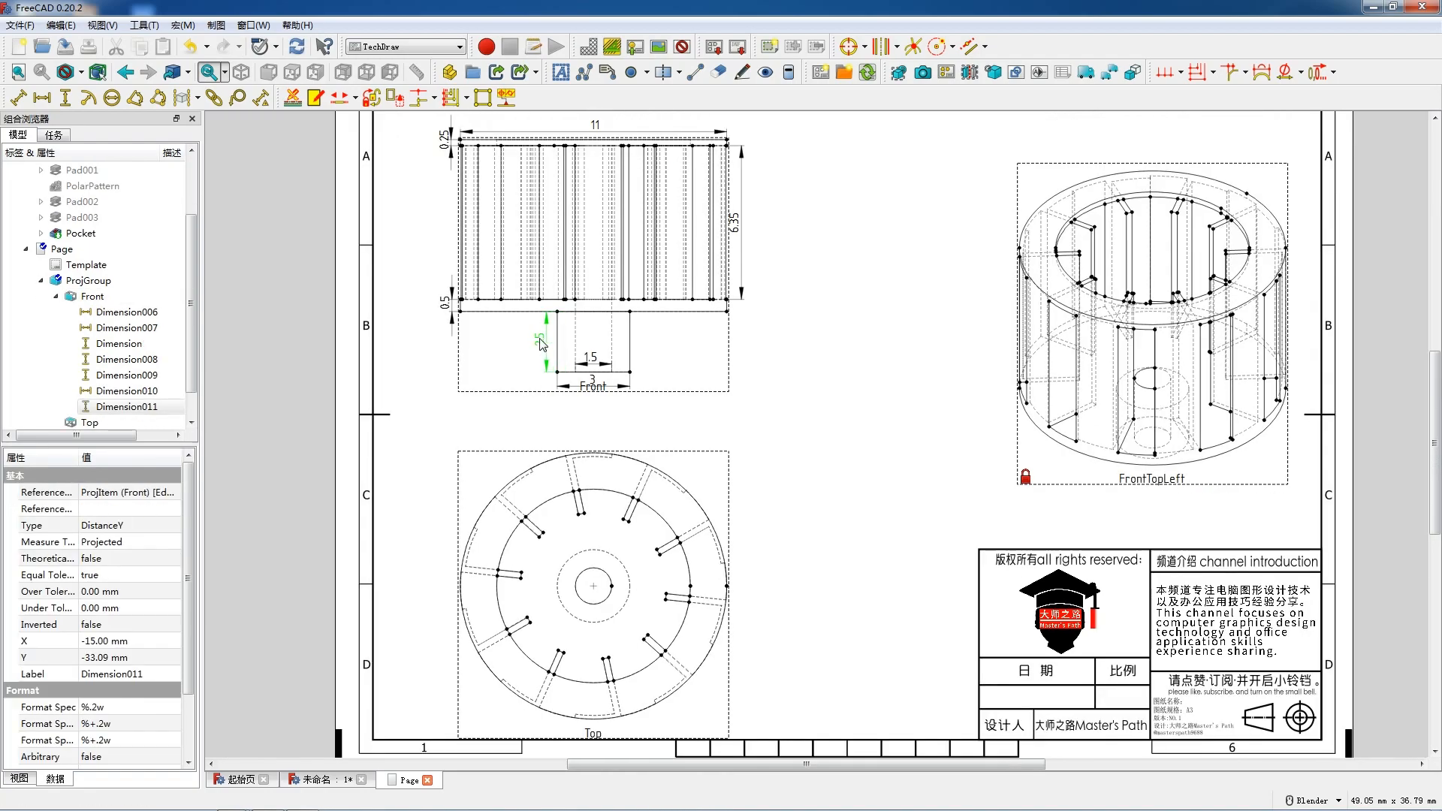
pyautogui.scroll(4, 630, 652)
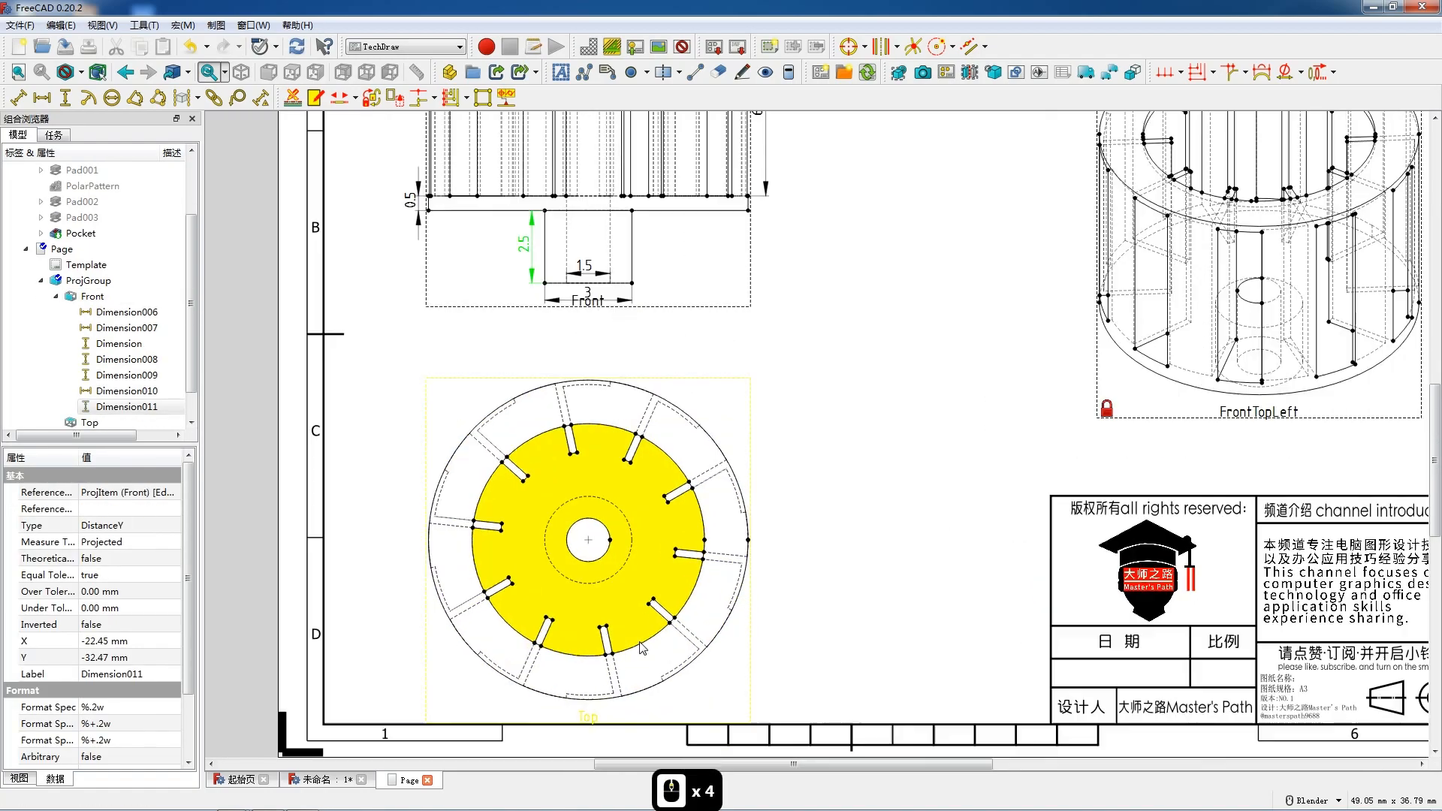
pyautogui.scroll(4, 629, 651)
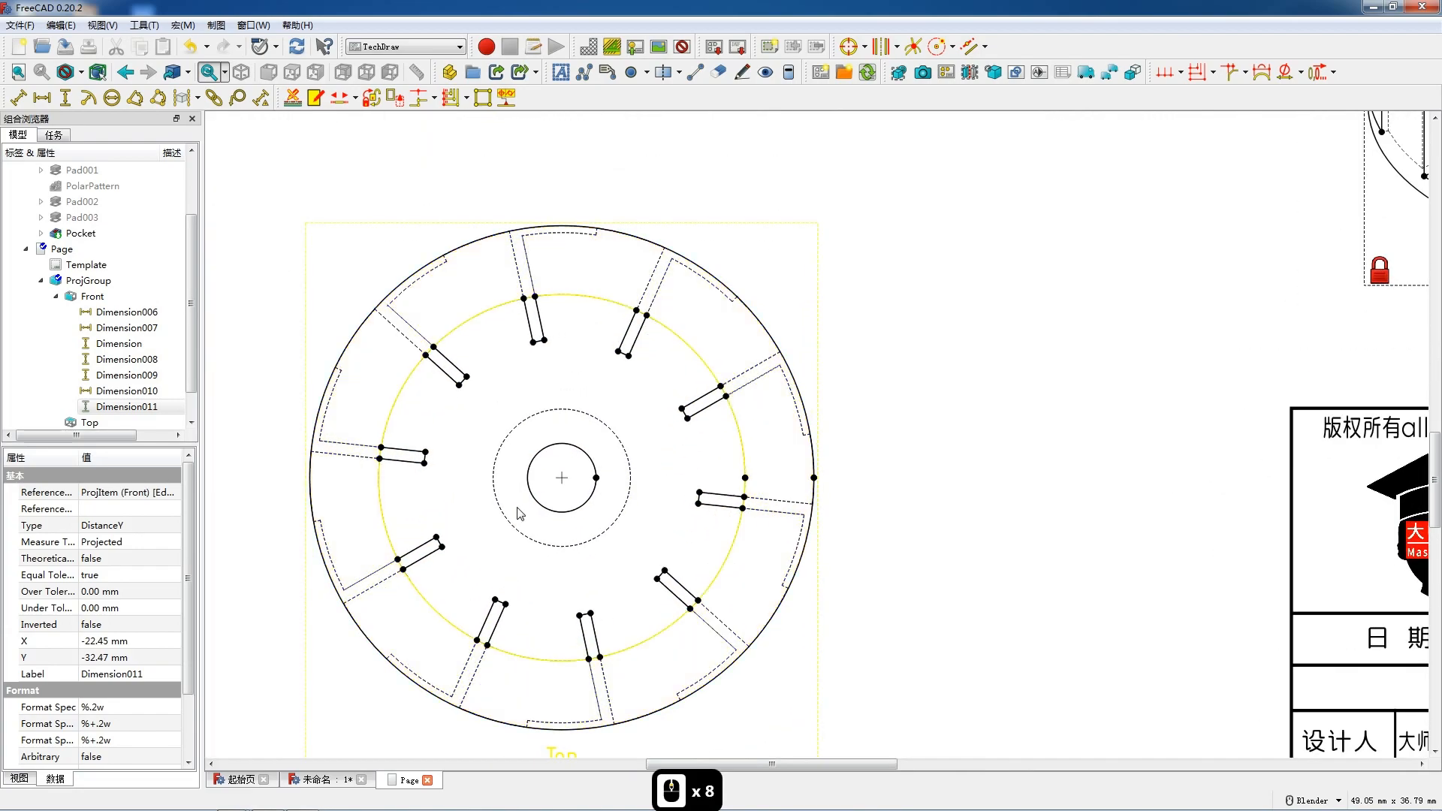
pyautogui.click(361, 327)
pyautogui.moveTo(559, 488); pyautogui.dragTo(454, 213)
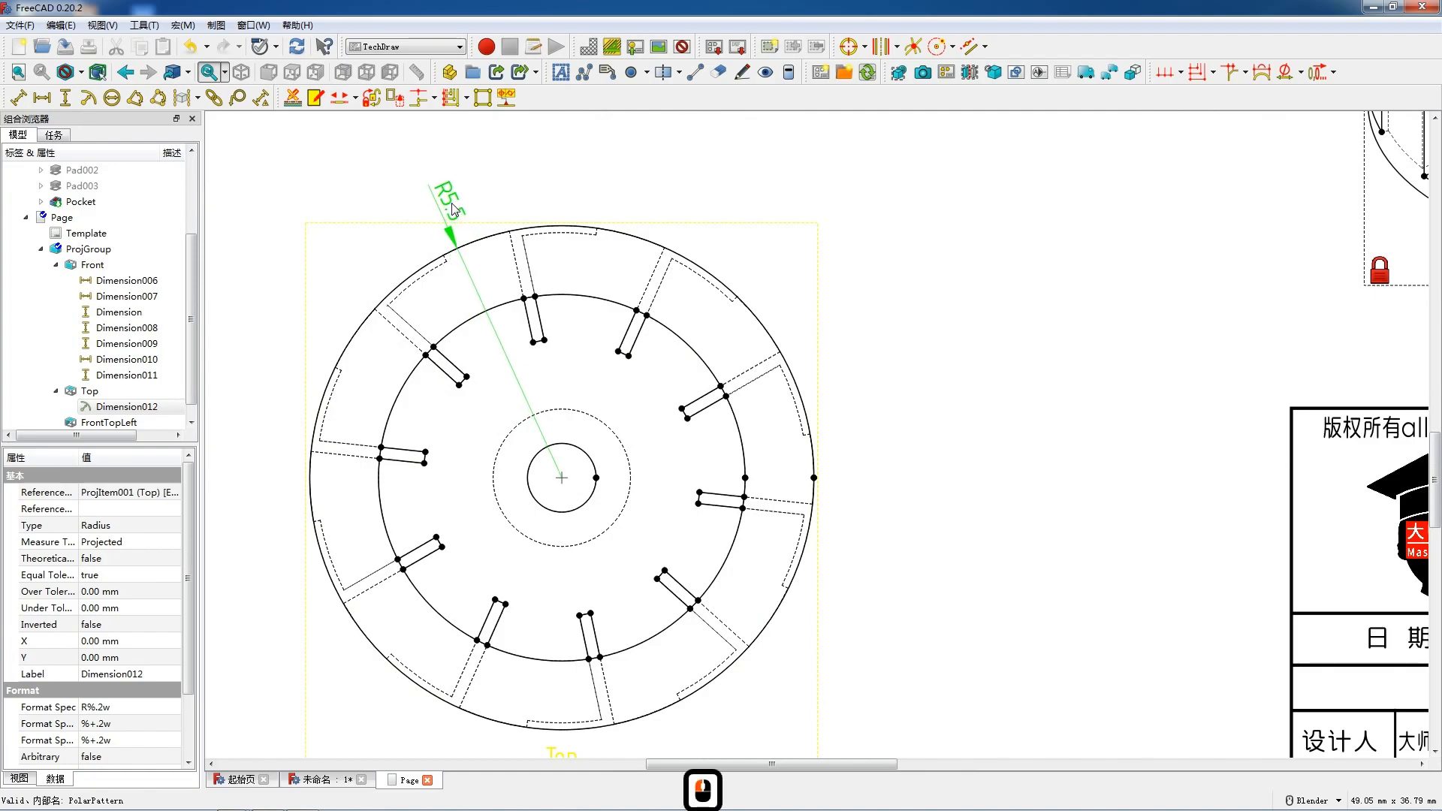
# - Add a radius dimension to the rim's inner circle in the Top view and place it outside the outline, beside the outer radius dimension
pyautogui.click(470, 321)
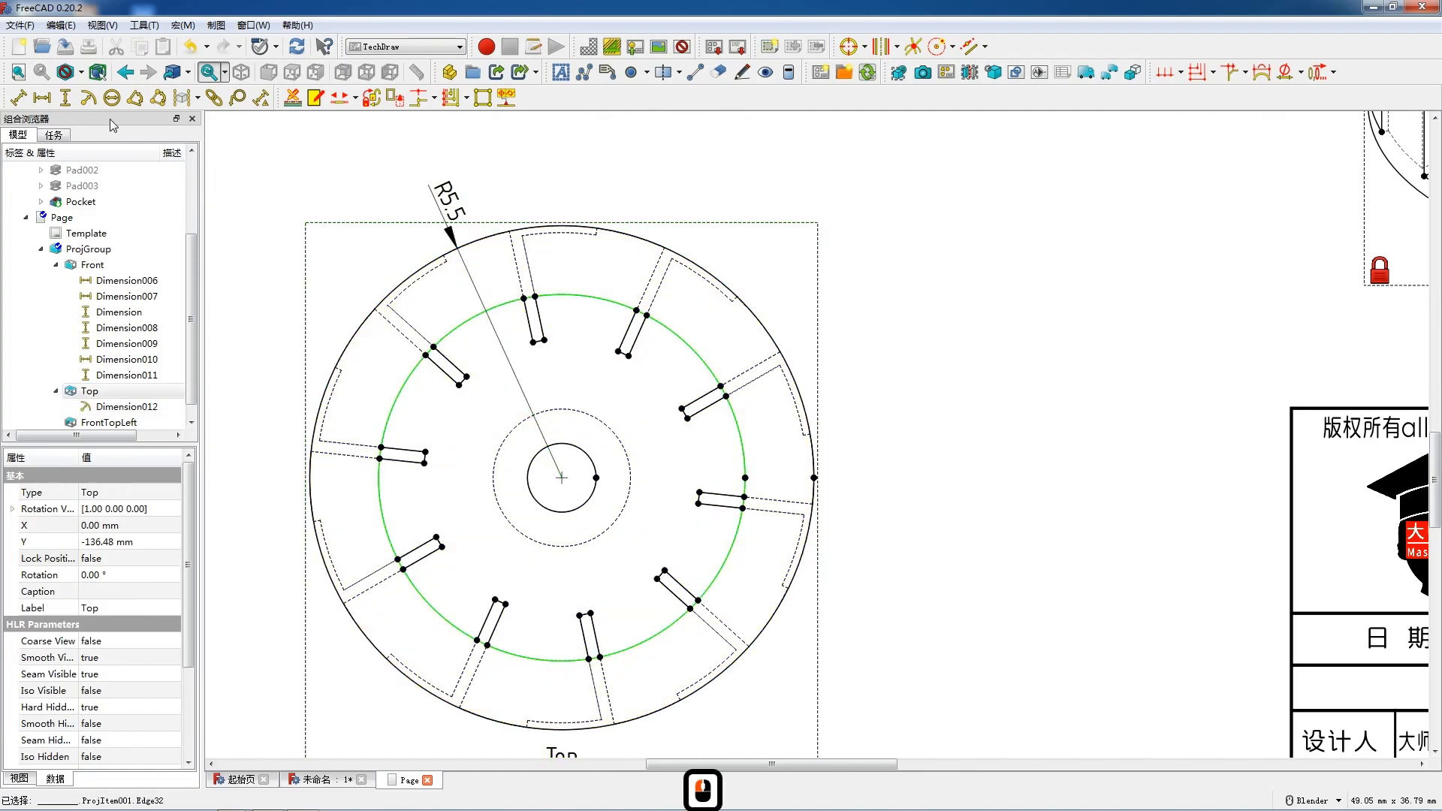
pyautogui.click(100, 106)
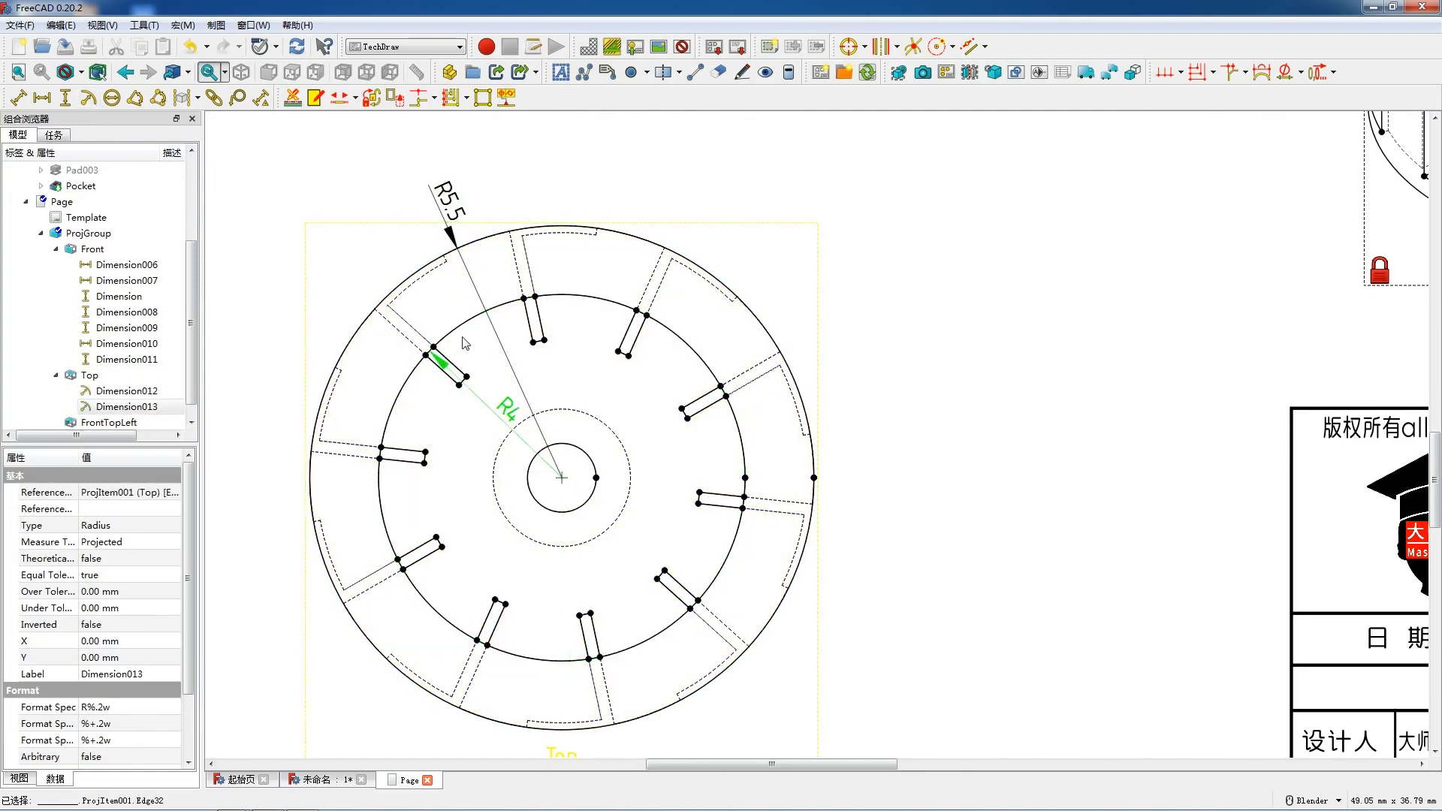
pyautogui.moveTo(427, 248); pyautogui.dragTo(405, 218)
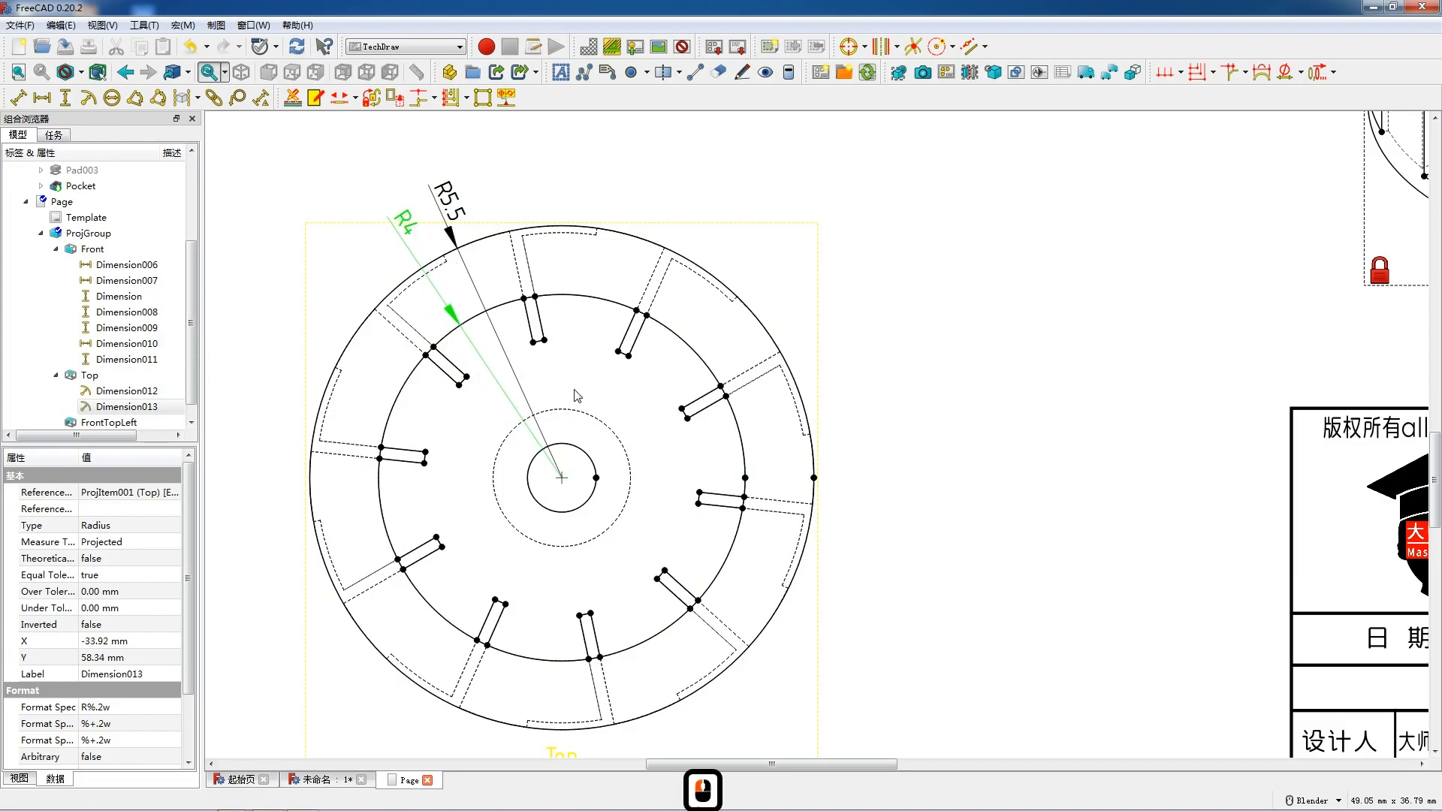
# - Add radius dimensions to the dashed hub circle and the bore circle in the Top view, spaced apart to the upper right of the hub
pyautogui.click(602, 425)
pyautogui.click(89, 98)
pyautogui.moveTo(565, 484); pyautogui.dragTo(622, 395)
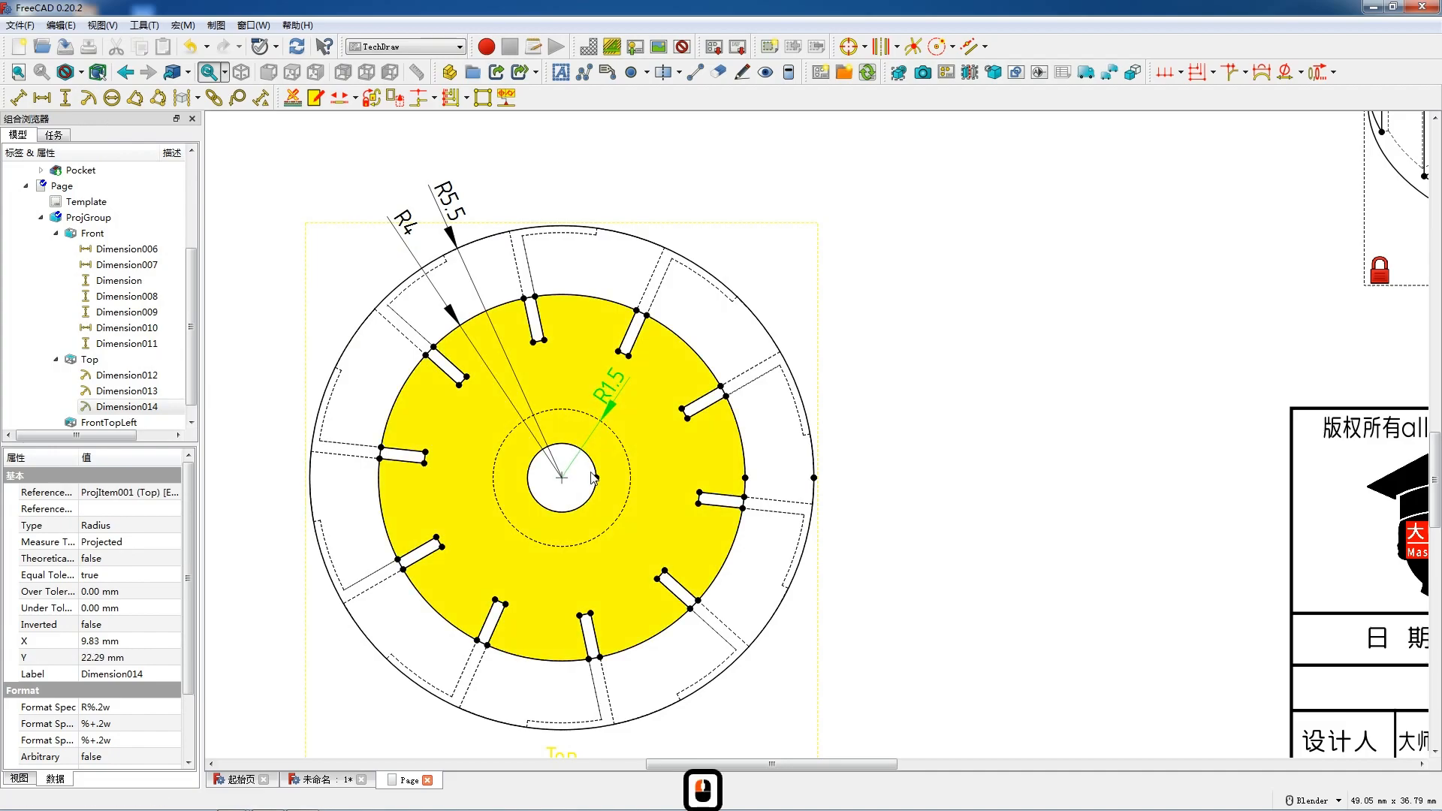
pyautogui.click(88, 98)
pyautogui.moveTo(598, 477); pyautogui.dragTo(639, 428)
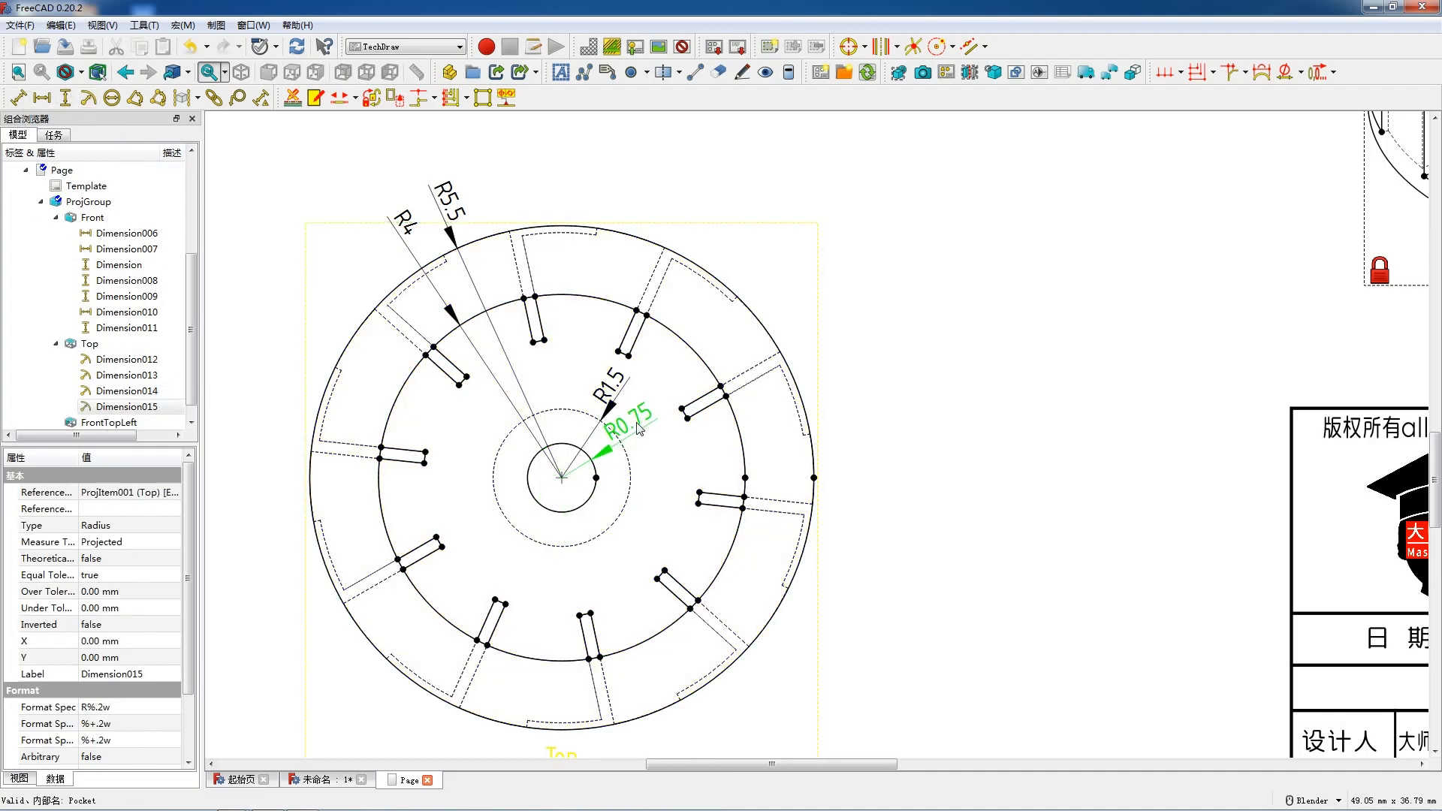
pyautogui.click(611, 383)
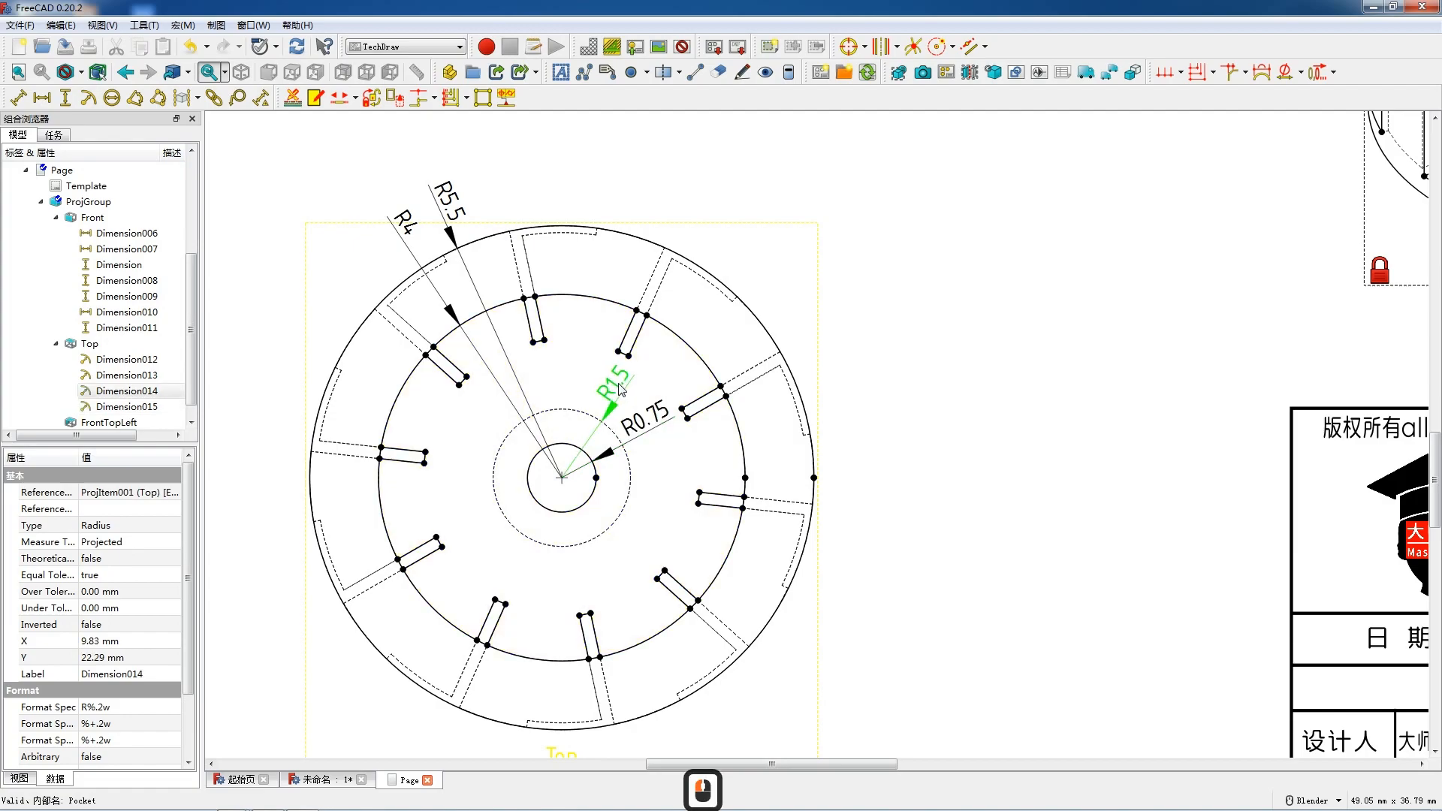
# - Add a length dimension to the inner end edge of the lower-left fin in the Top view, placed just above that edge
pyautogui.scroll(-3, 682, 312)
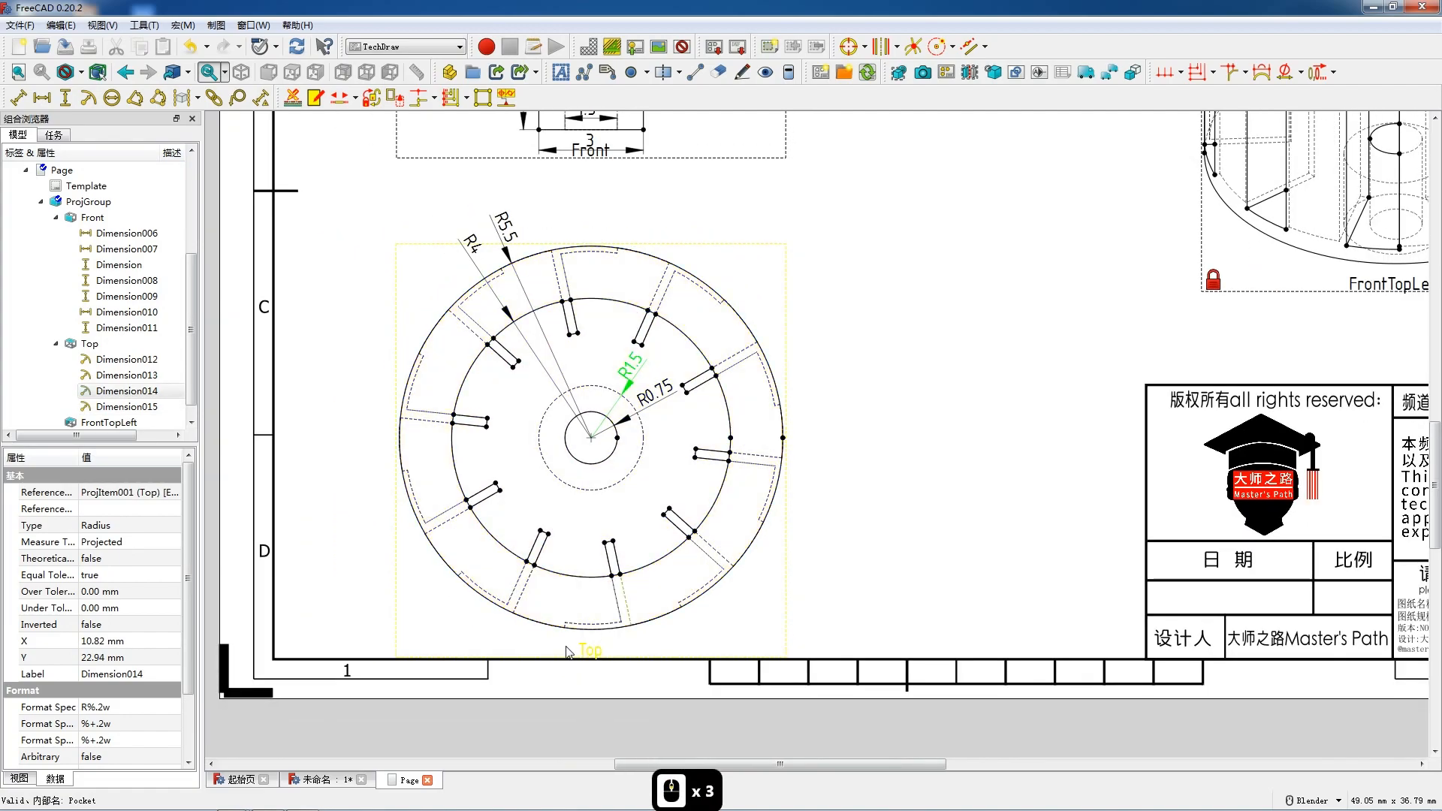
pyautogui.scroll(5, 494, 591)
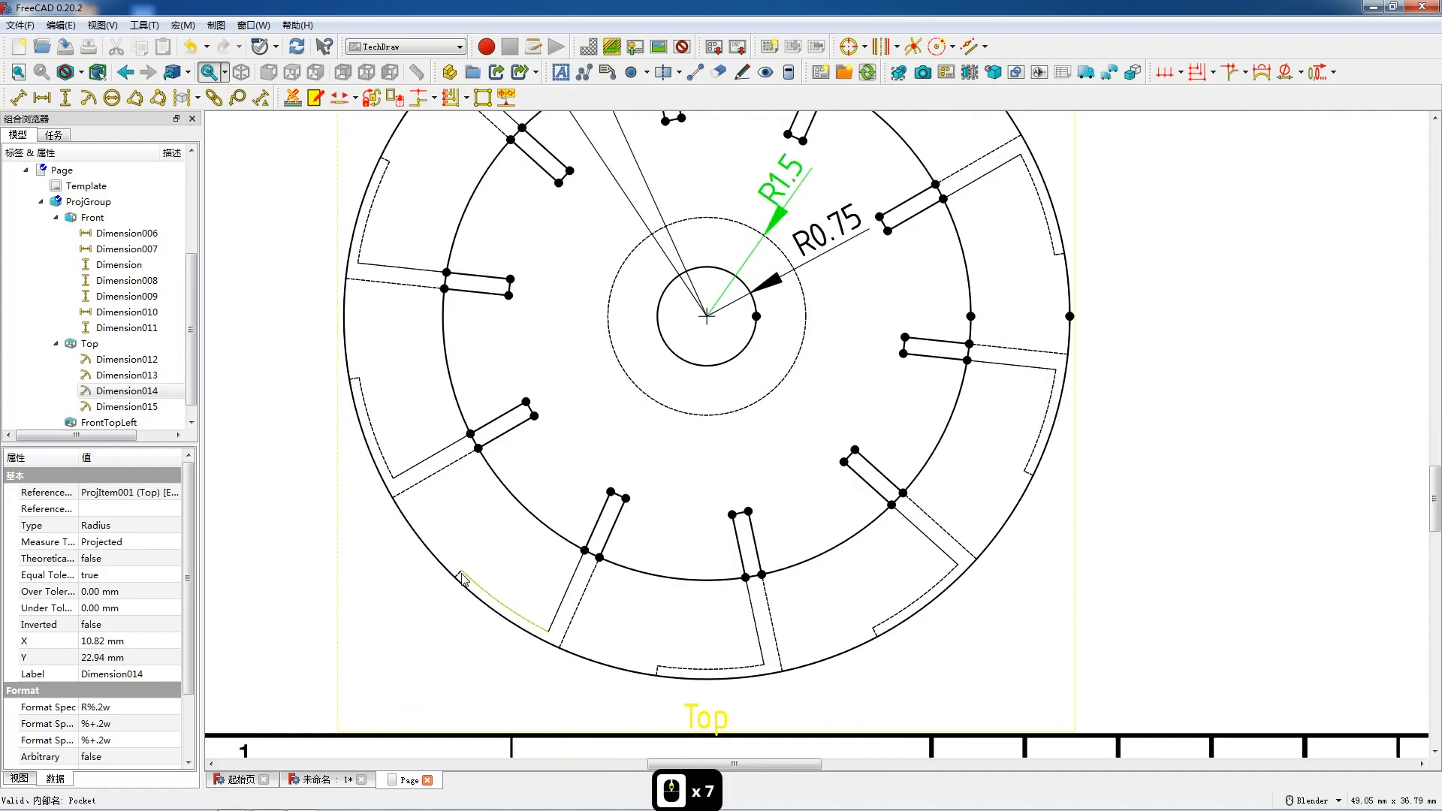
pyautogui.click(618, 495)
pyautogui.click(18, 98)
pyautogui.moveTo(635, 510); pyautogui.dragTo(646, 464)
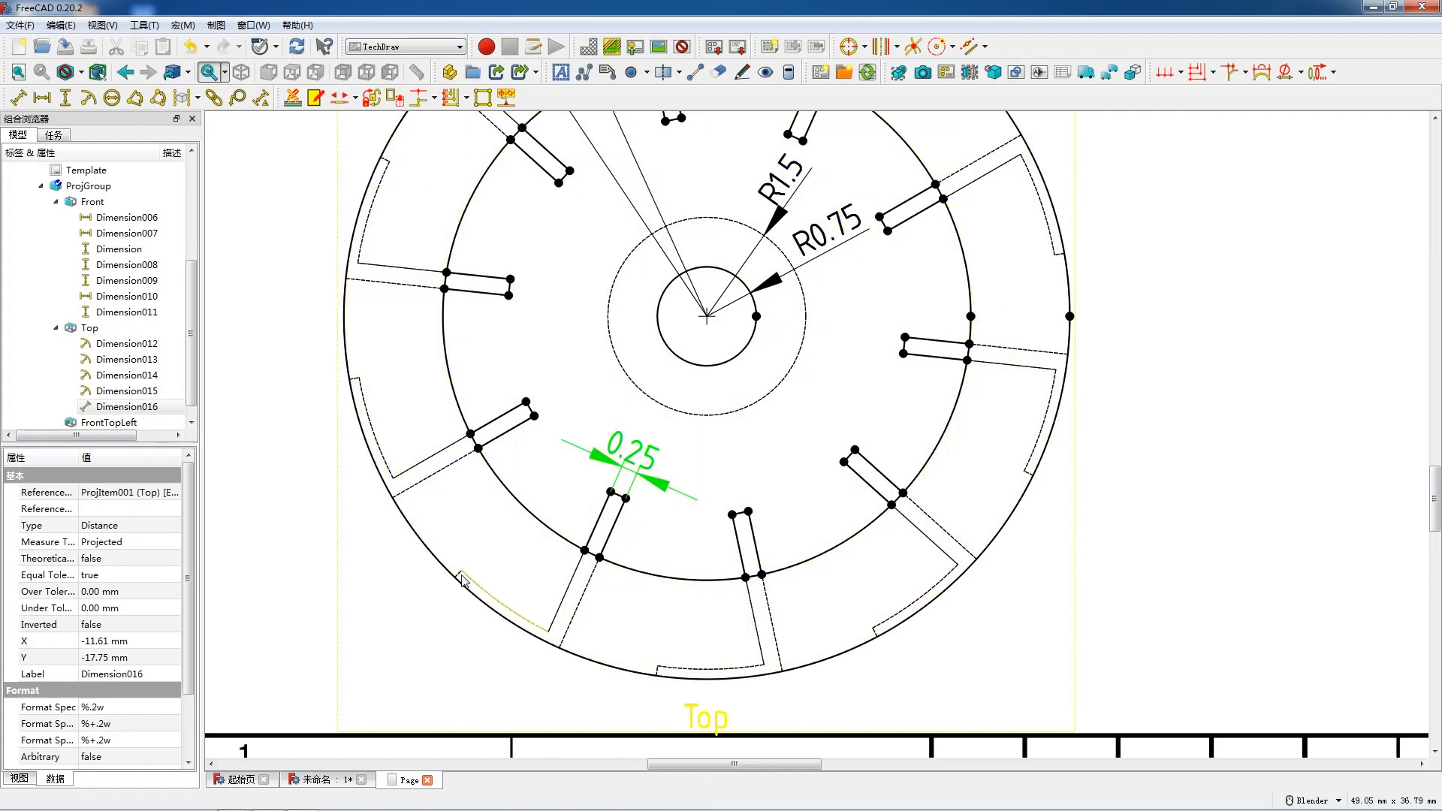
# - Add a length dimension to the short hidden end edge of the lower-left fin's curved lip, placed just above that edge
pyautogui.click(460, 578)
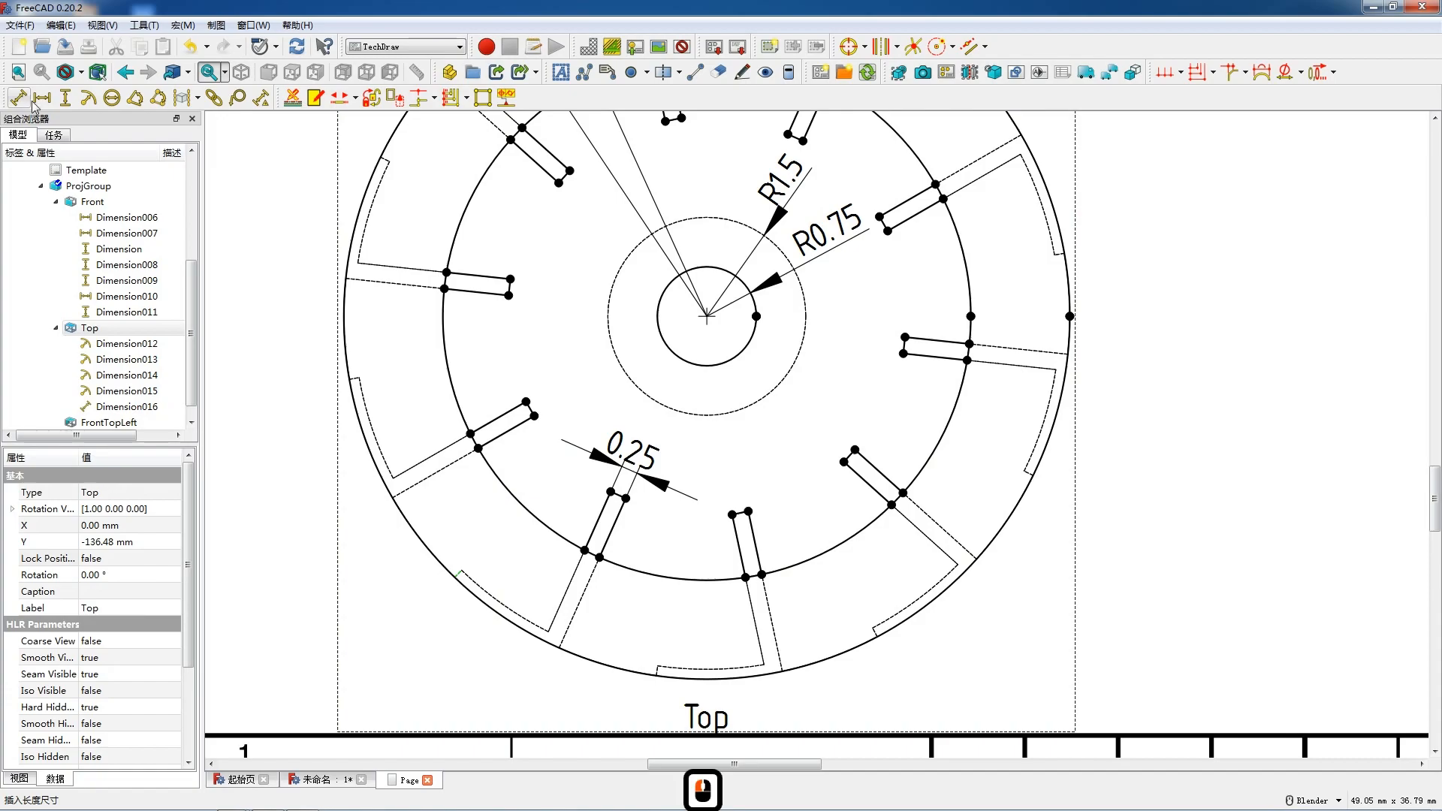
pyautogui.click(23, 99)
pyautogui.moveTo(460, 560); pyautogui.dragTo(448, 542)
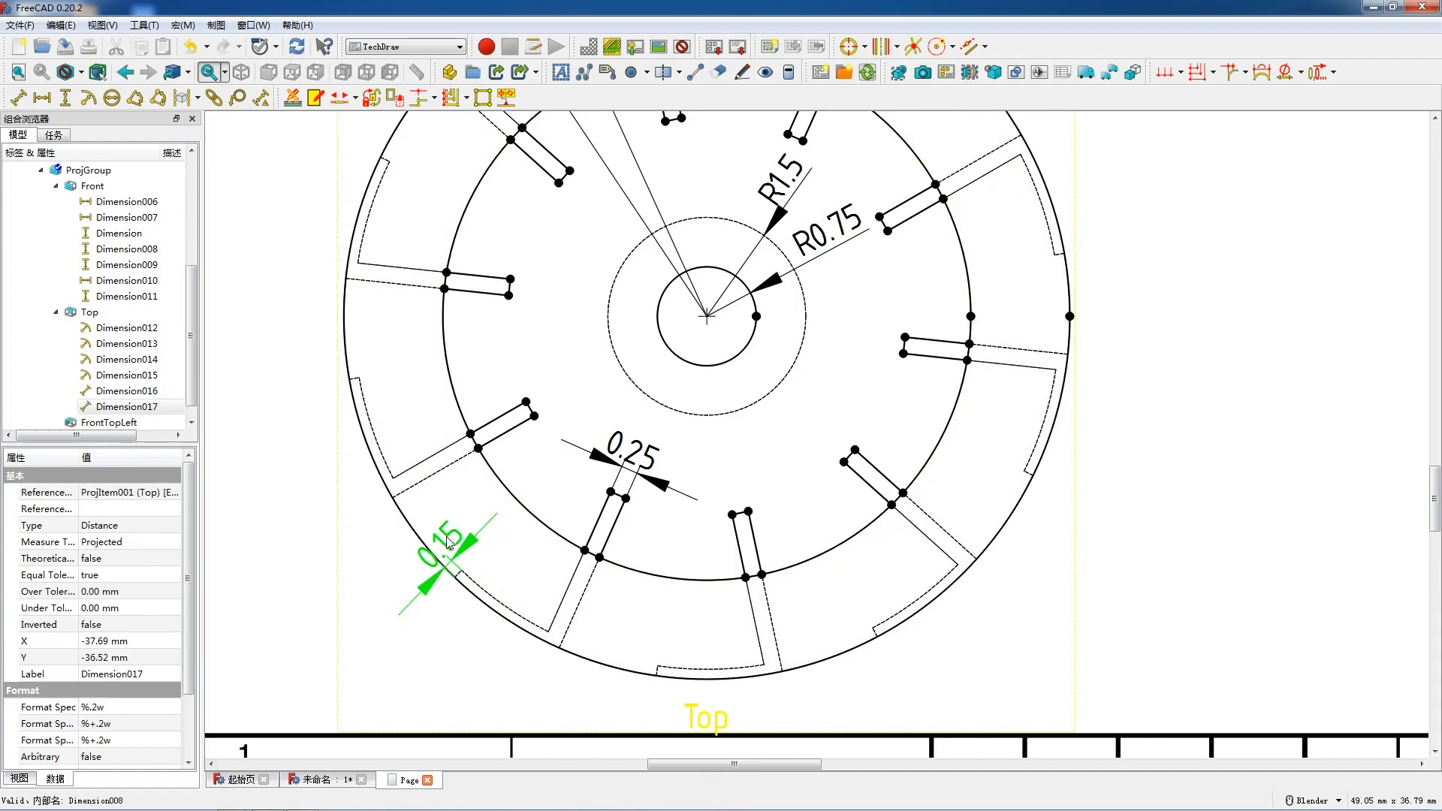
pyautogui.scroll(-4, 623, 571)
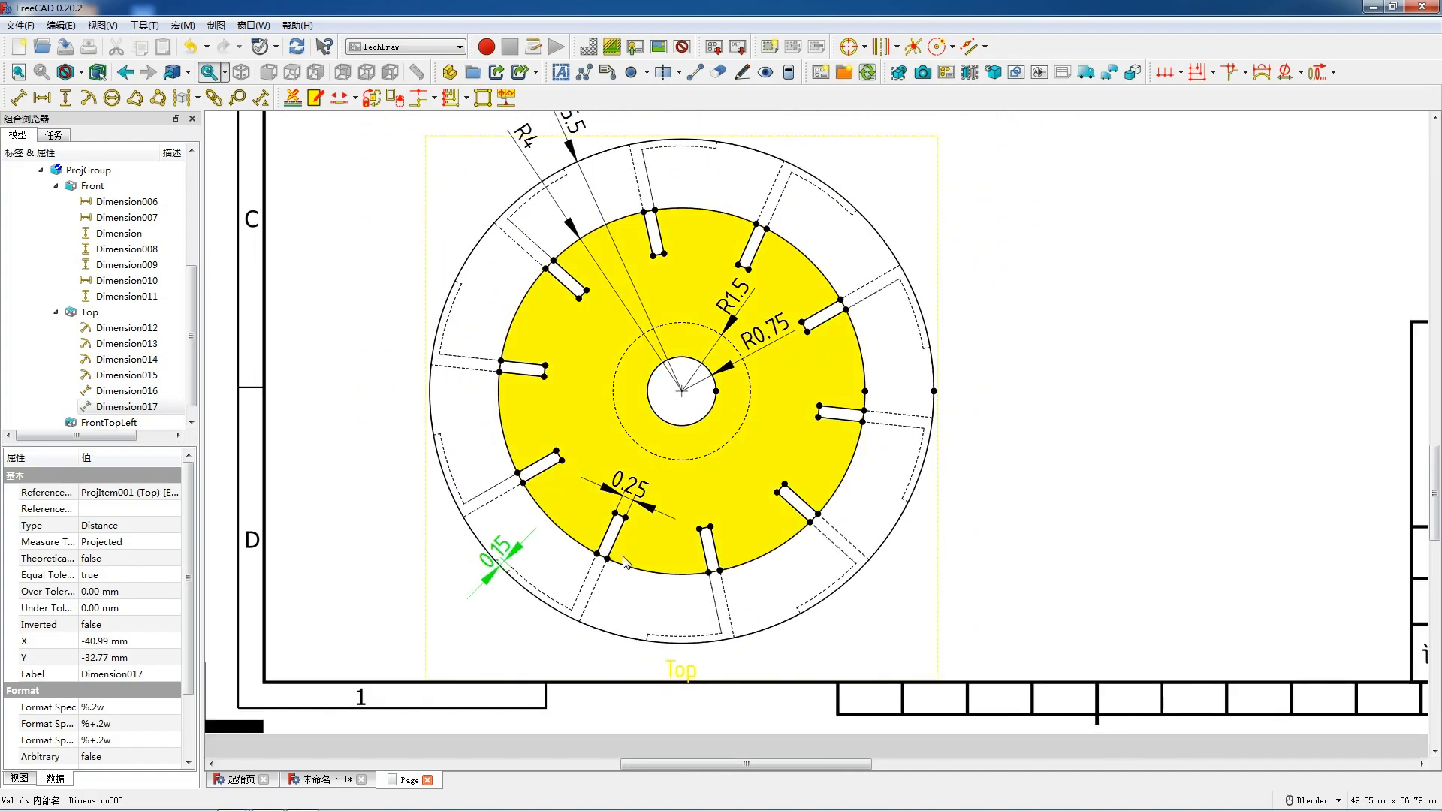
pyautogui.press('F12')
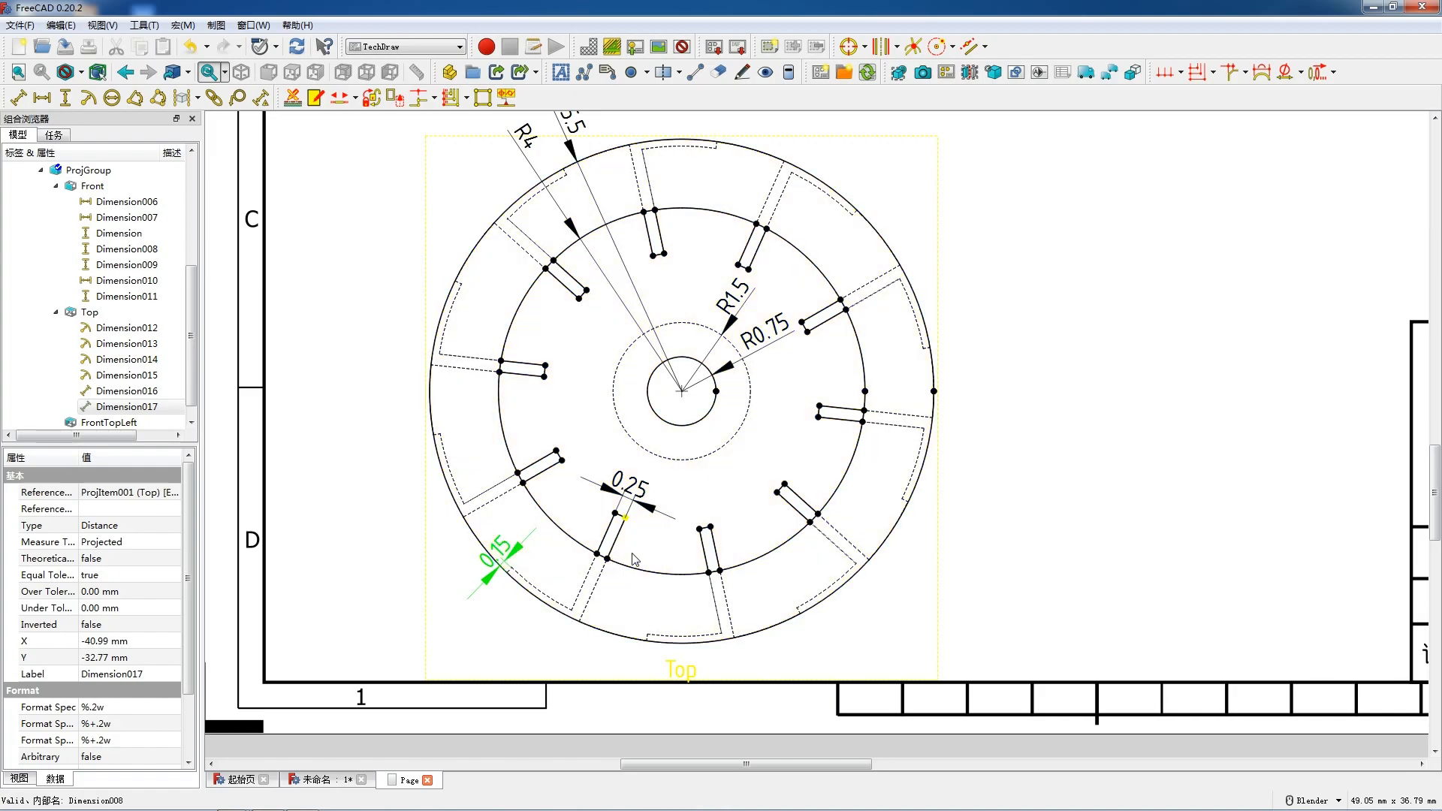
pyautogui.scroll(6, 625, 596)
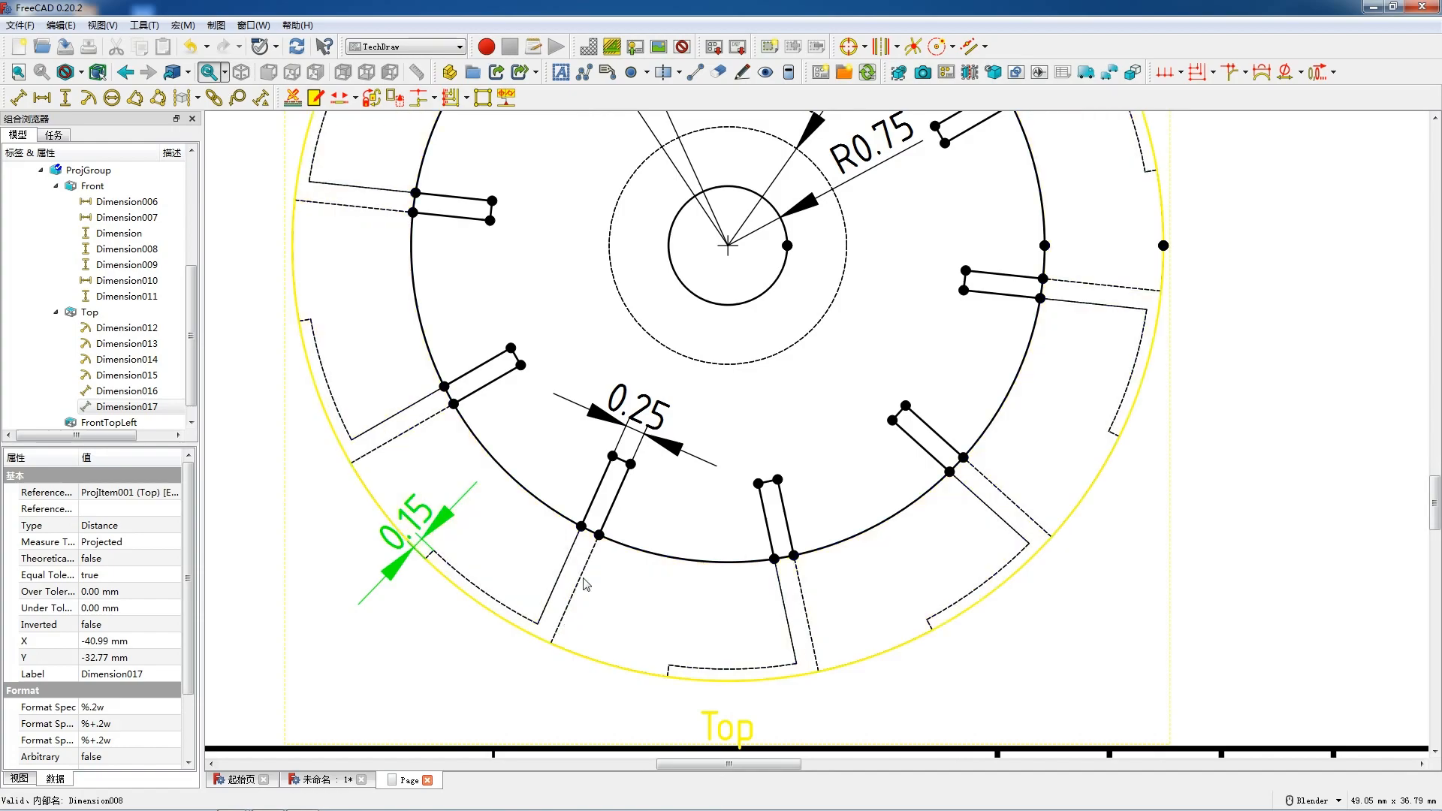
pyautogui.click(631, 466)
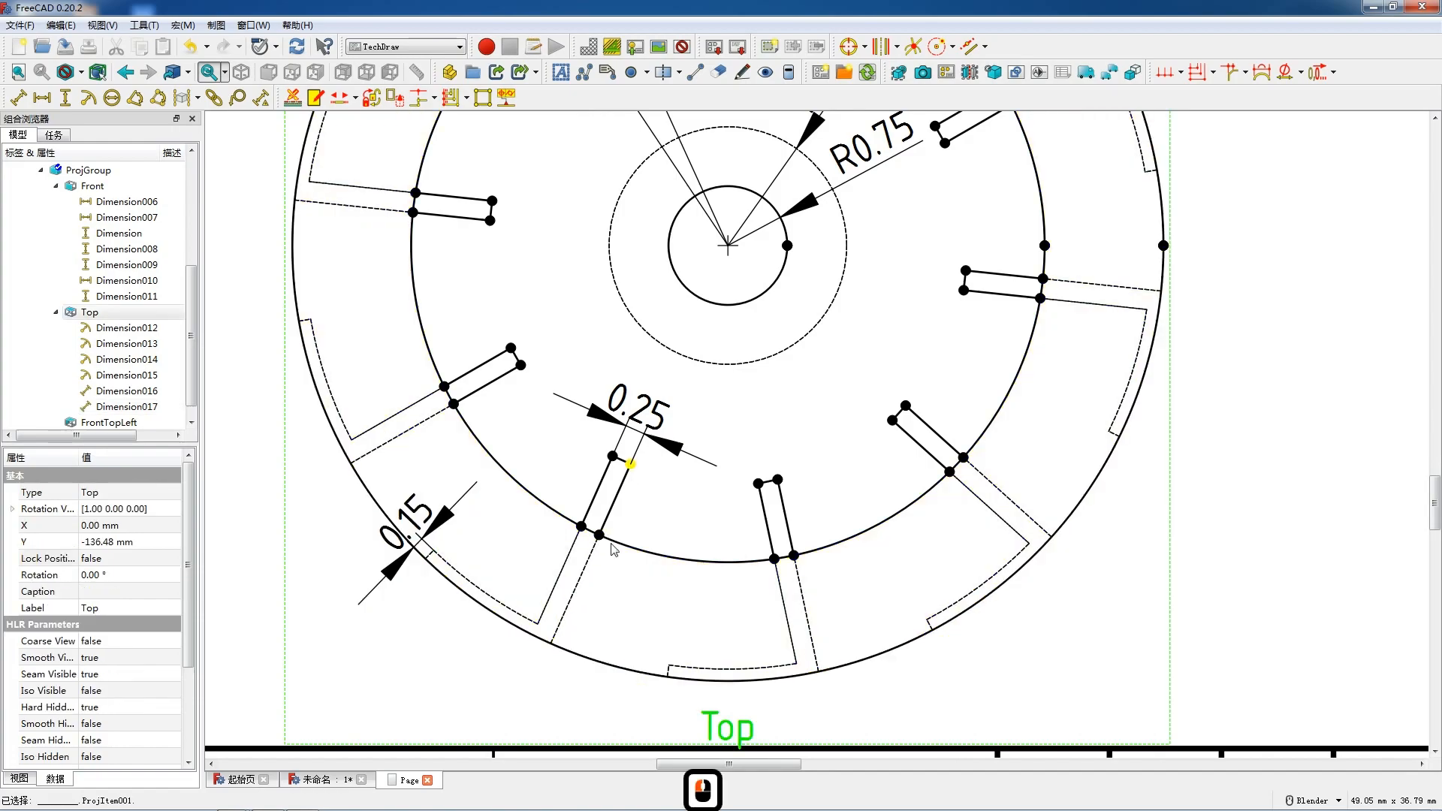
pyautogui.click(582, 631)
pyautogui.click(527, 675)
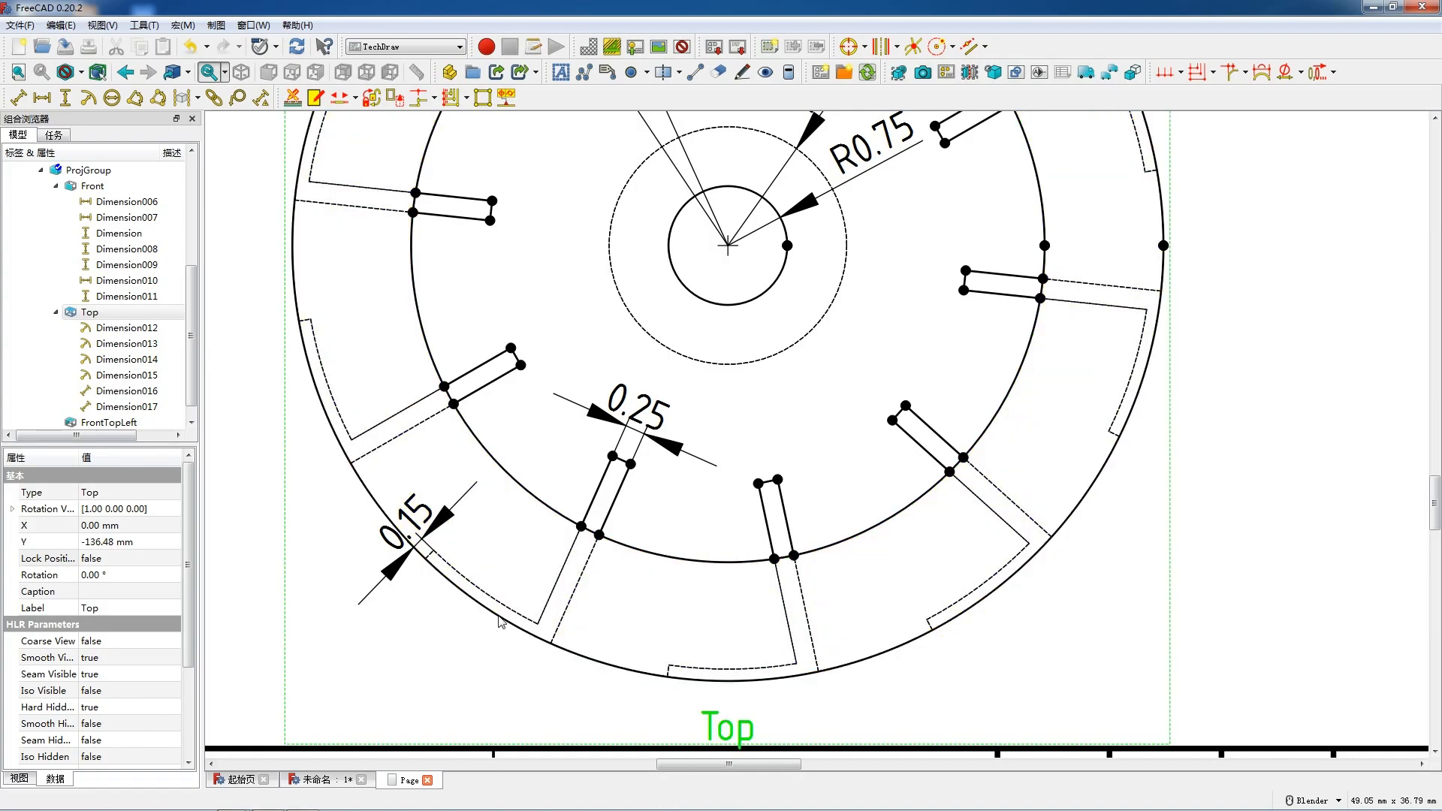
pyautogui.scroll(-2, 588, 641)
pyautogui.scroll(-2, 588, 635)
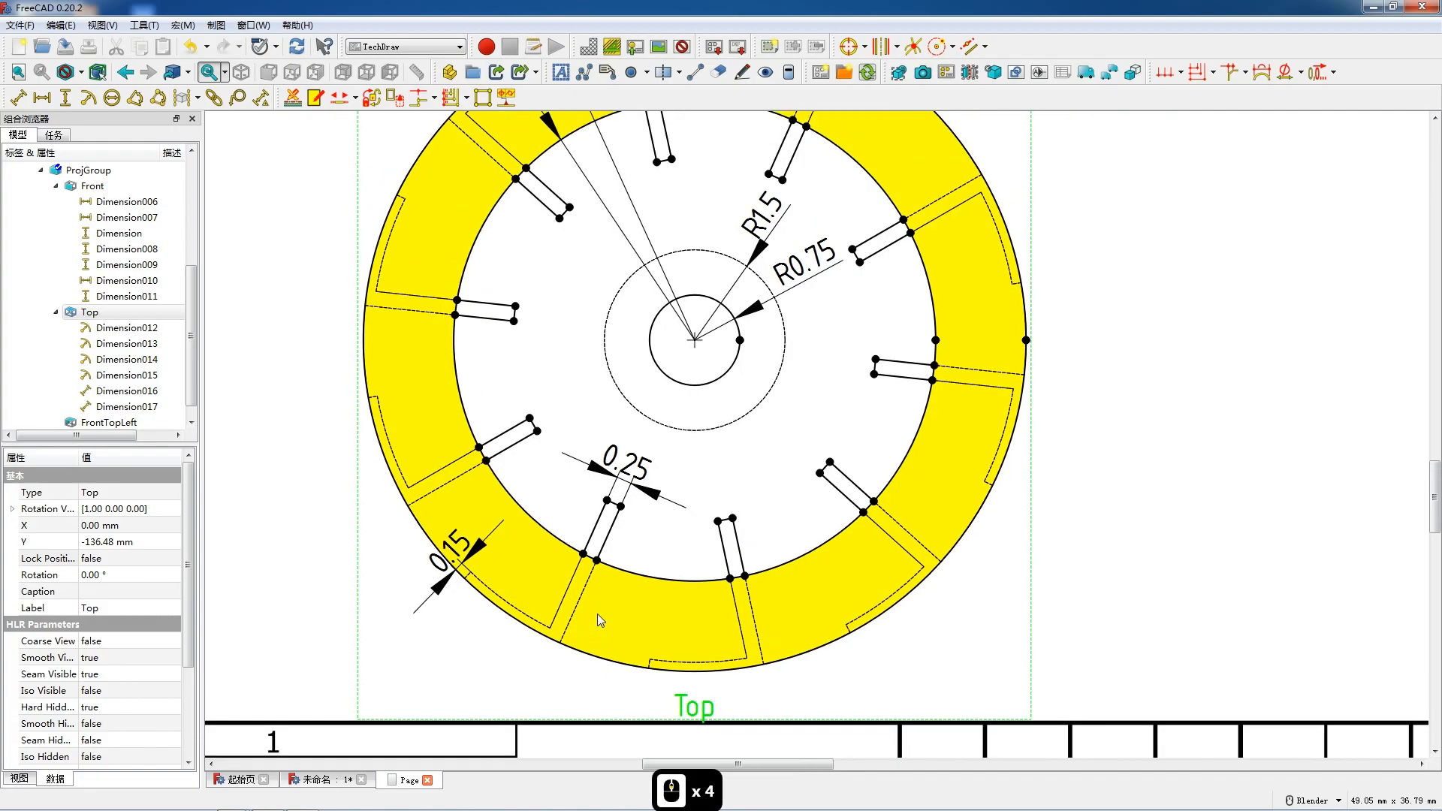
pyautogui.scroll(1, 572, 665)
pyautogui.scroll(-1, 530, 453)
pyautogui.scroll(-1, 609, 491)
pyautogui.scroll(1, 557, 464)
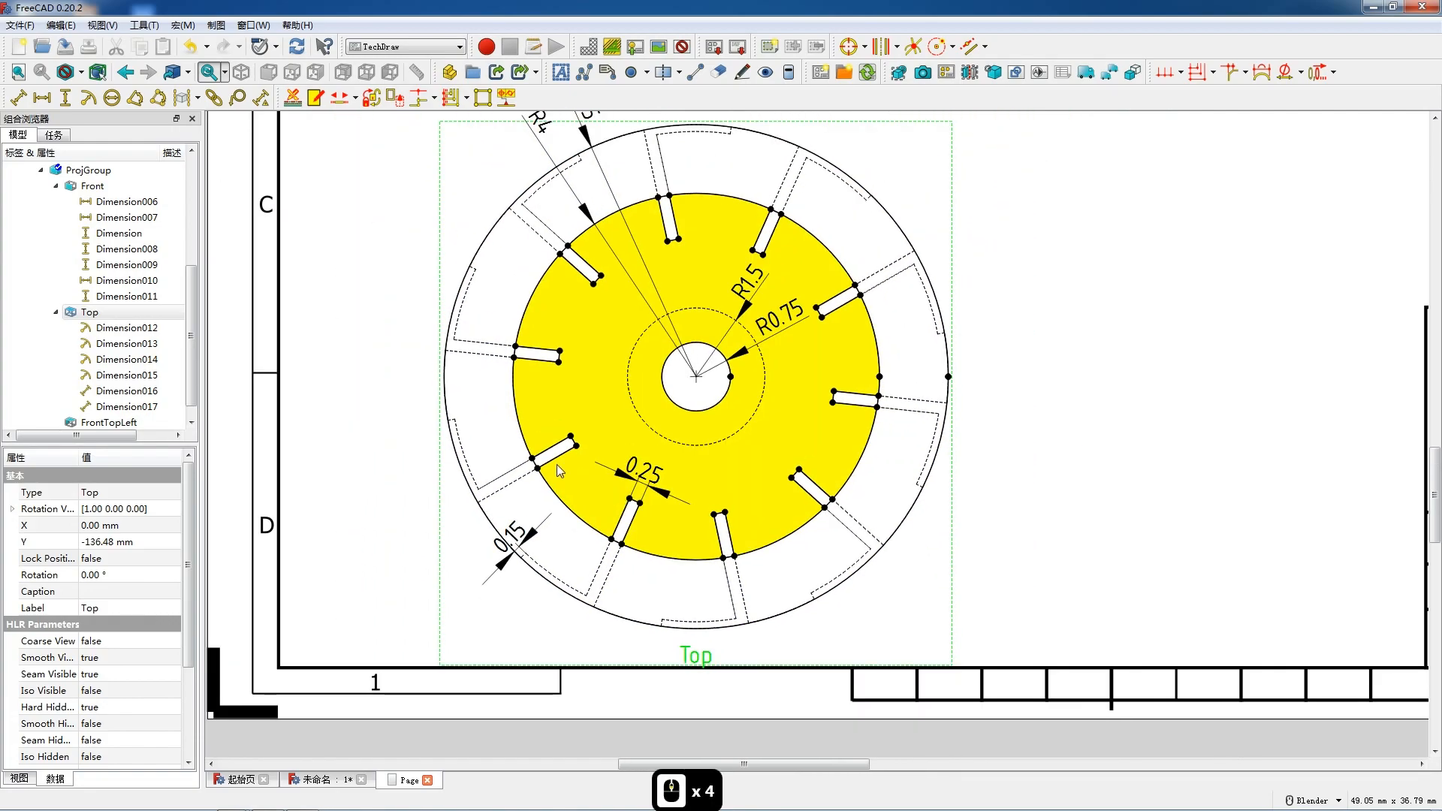
# - Add an angle dimension between the hidden lower edges of the two adjacent fins at the Top view's left, placed outside the outer circle
pyautogui.scroll(1, 556, 464)
pyautogui.scroll(1, 557, 464)
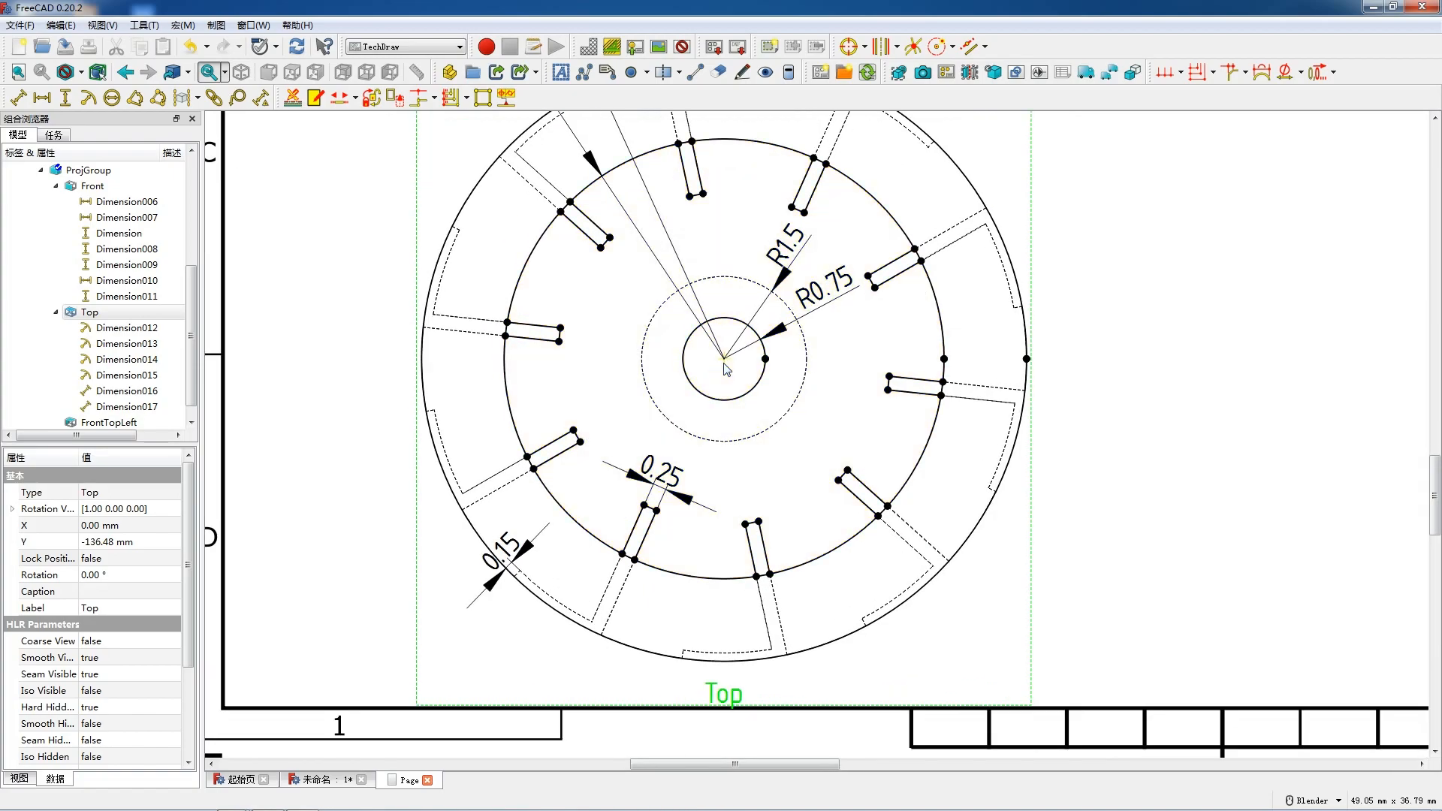
pyautogui.keyDown('ctrl'); pyautogui.click(463, 509); pyautogui.keyUp('ctrl')
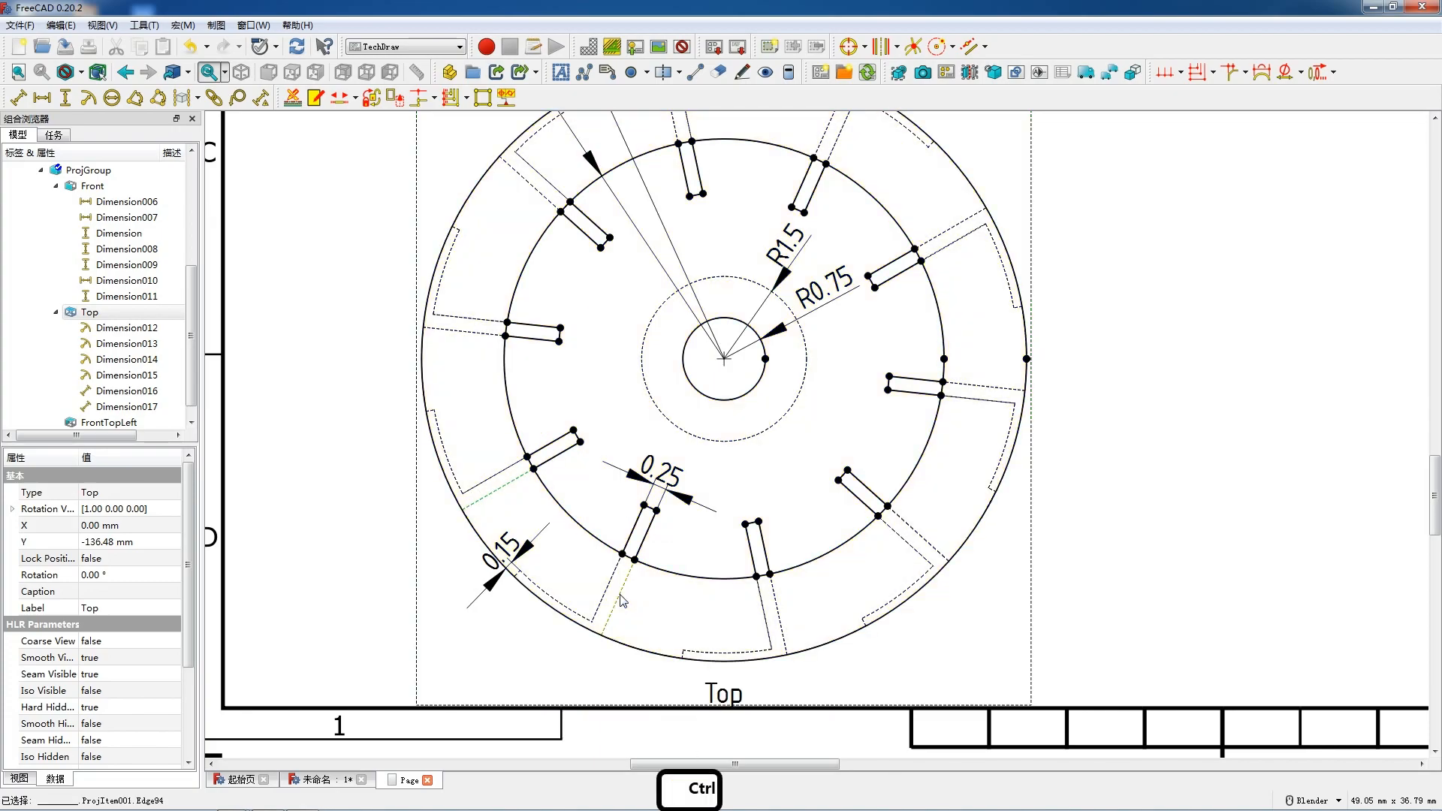
pyautogui.keyDown('ctrl'); pyautogui.click(471, 334); pyautogui.keyUp('ctrl')
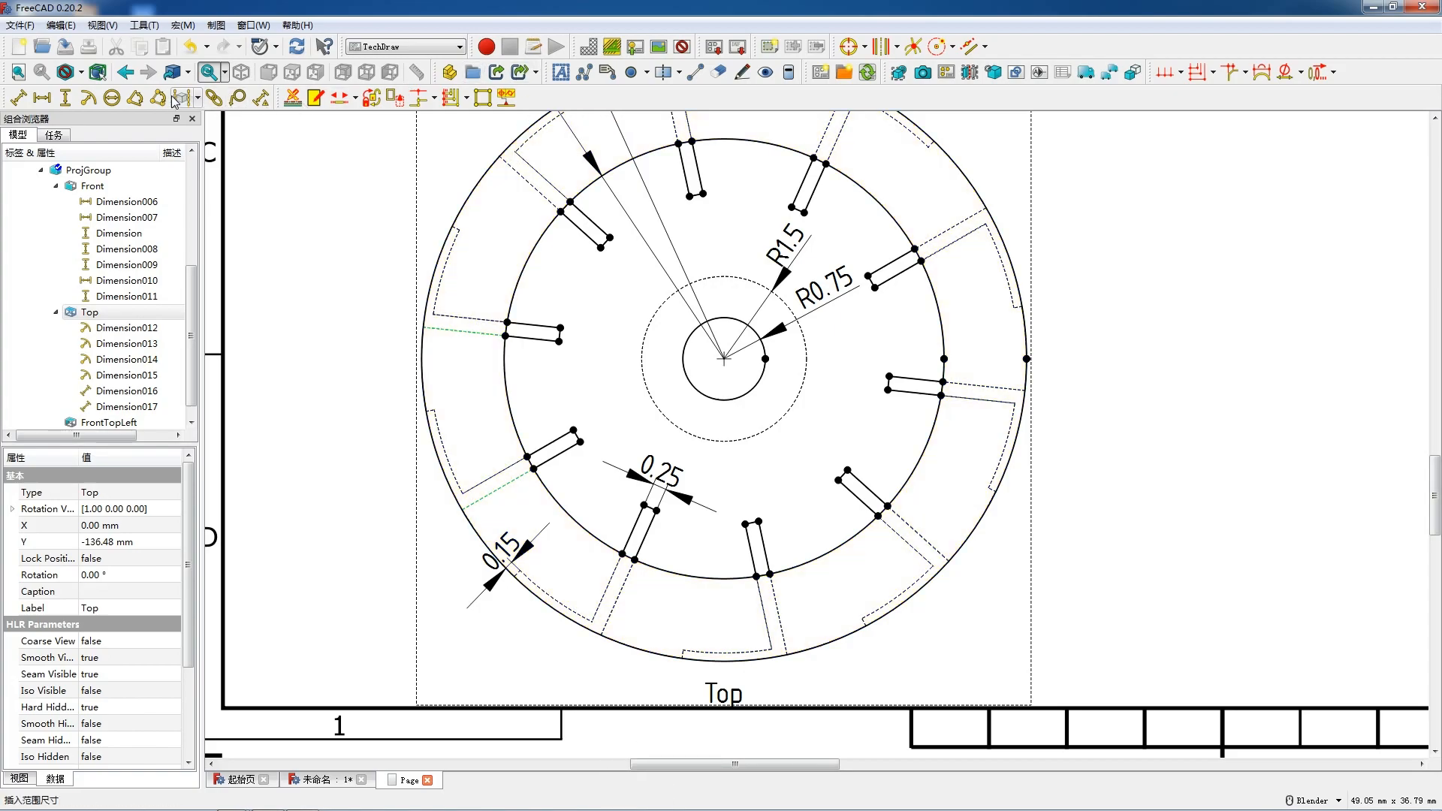
pyautogui.click(129, 99)
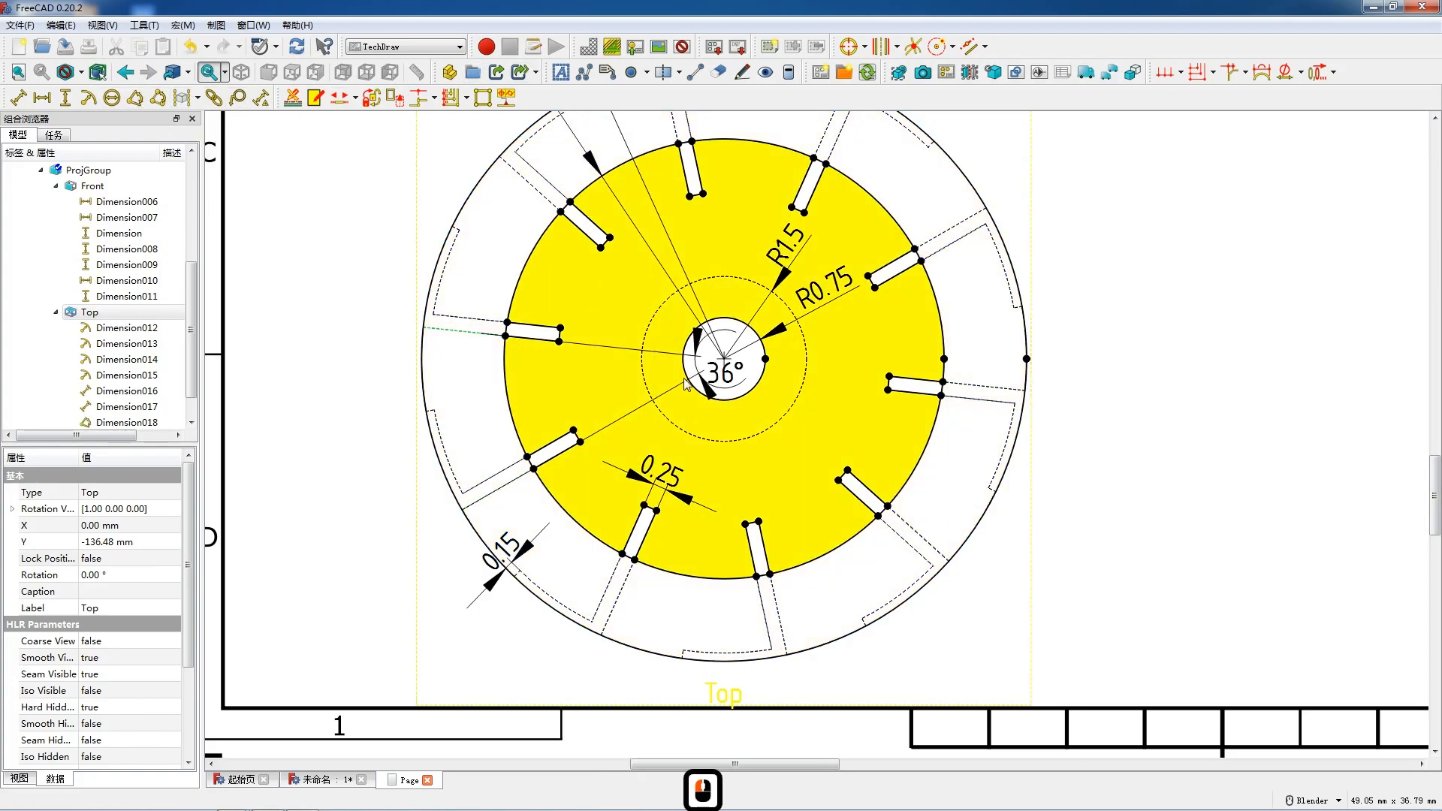
pyautogui.moveTo(554, 379); pyautogui.dragTo(386, 430)
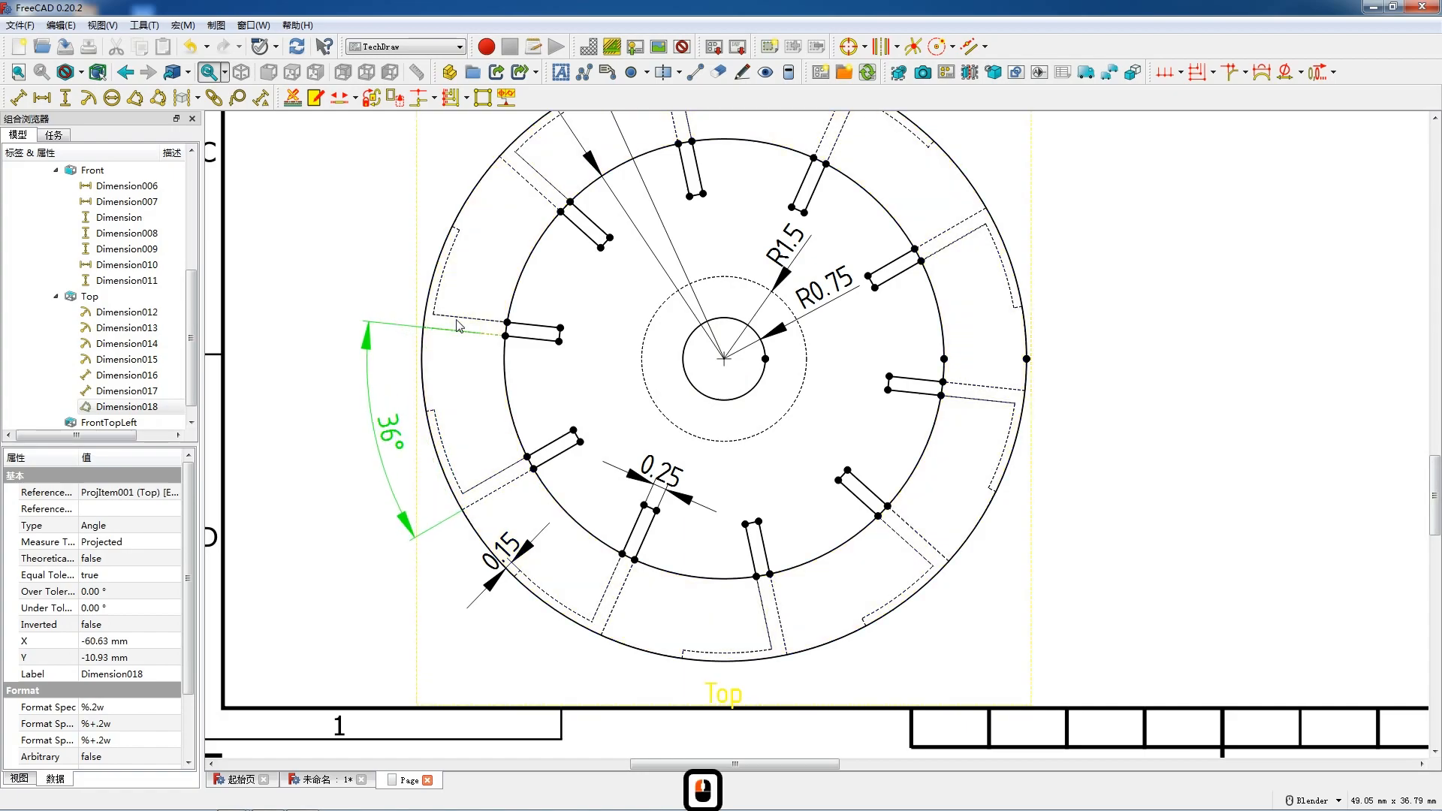
# - Add circle centre lines to the bore circle in the Top view
pyautogui.scroll(2, 458, 321)
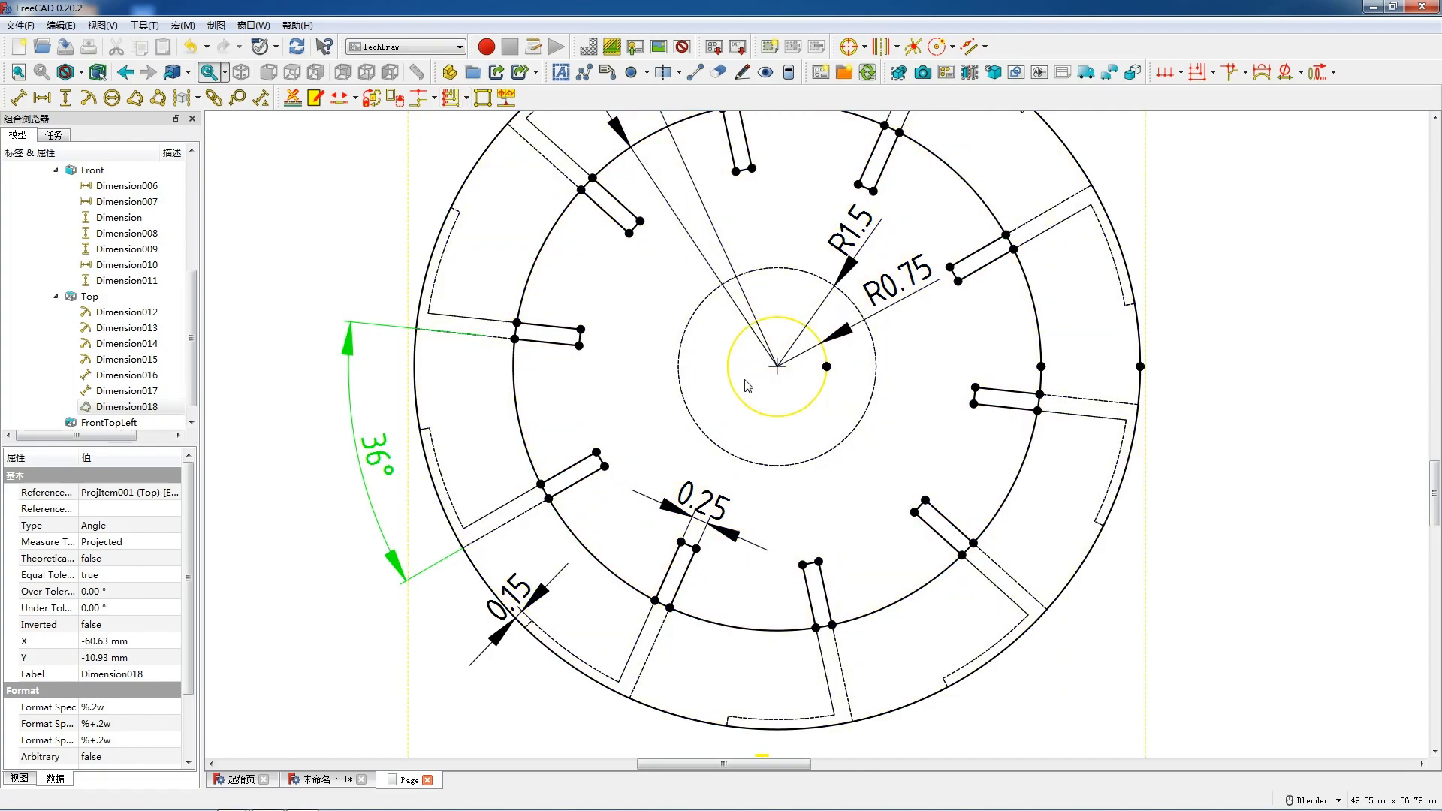
pyautogui.click(747, 383)
pyautogui.click(849, 51)
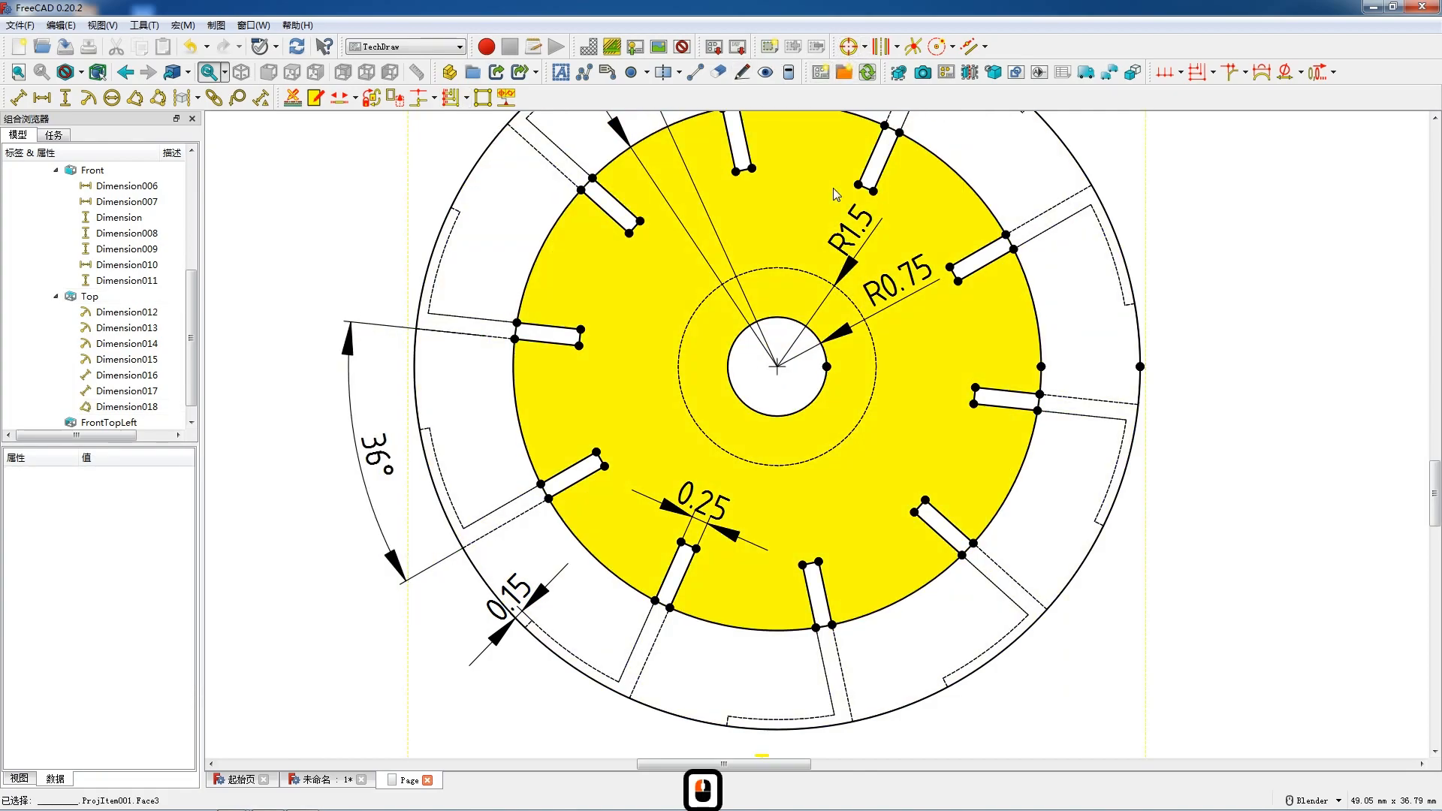
pyautogui.click(739, 344)
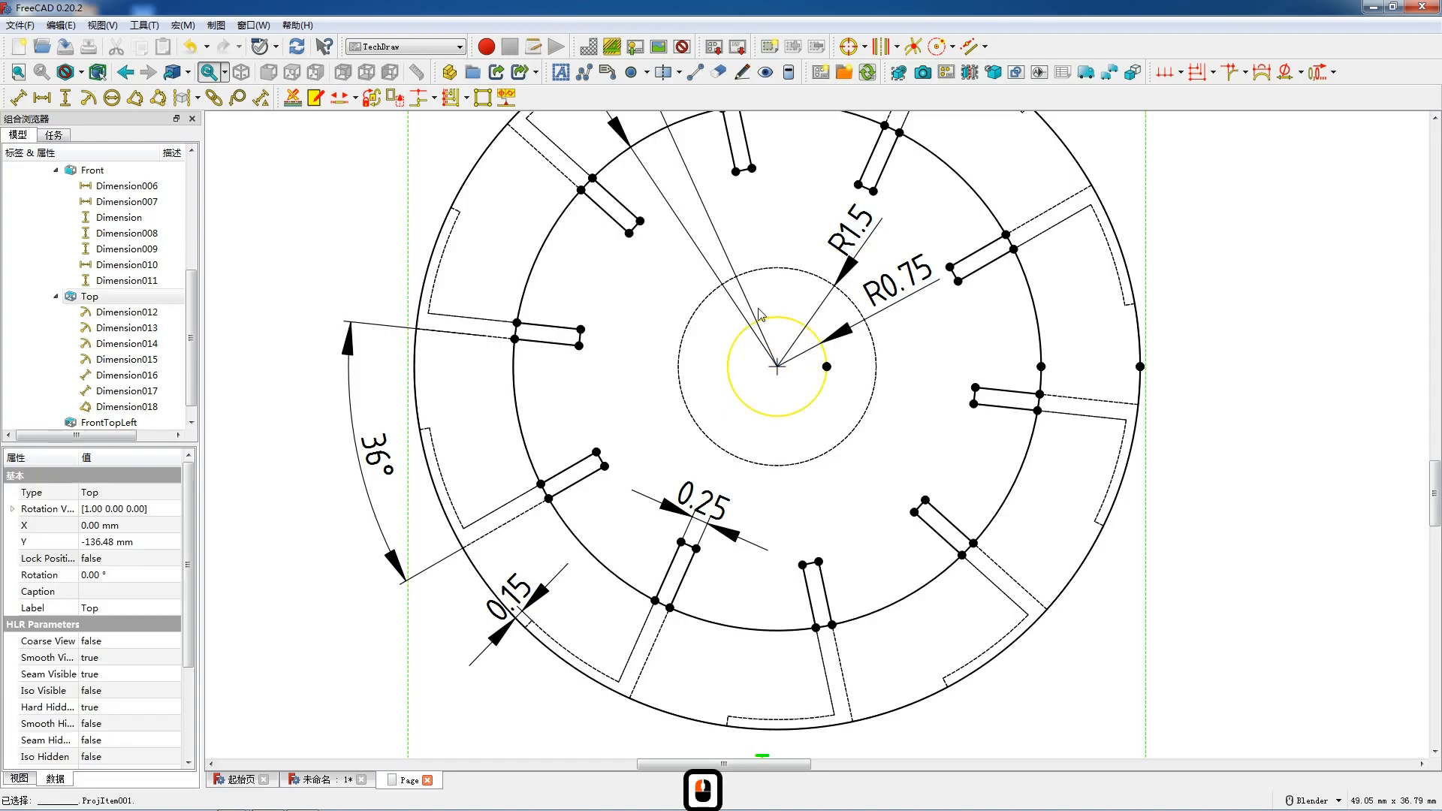
pyautogui.click(848, 48)
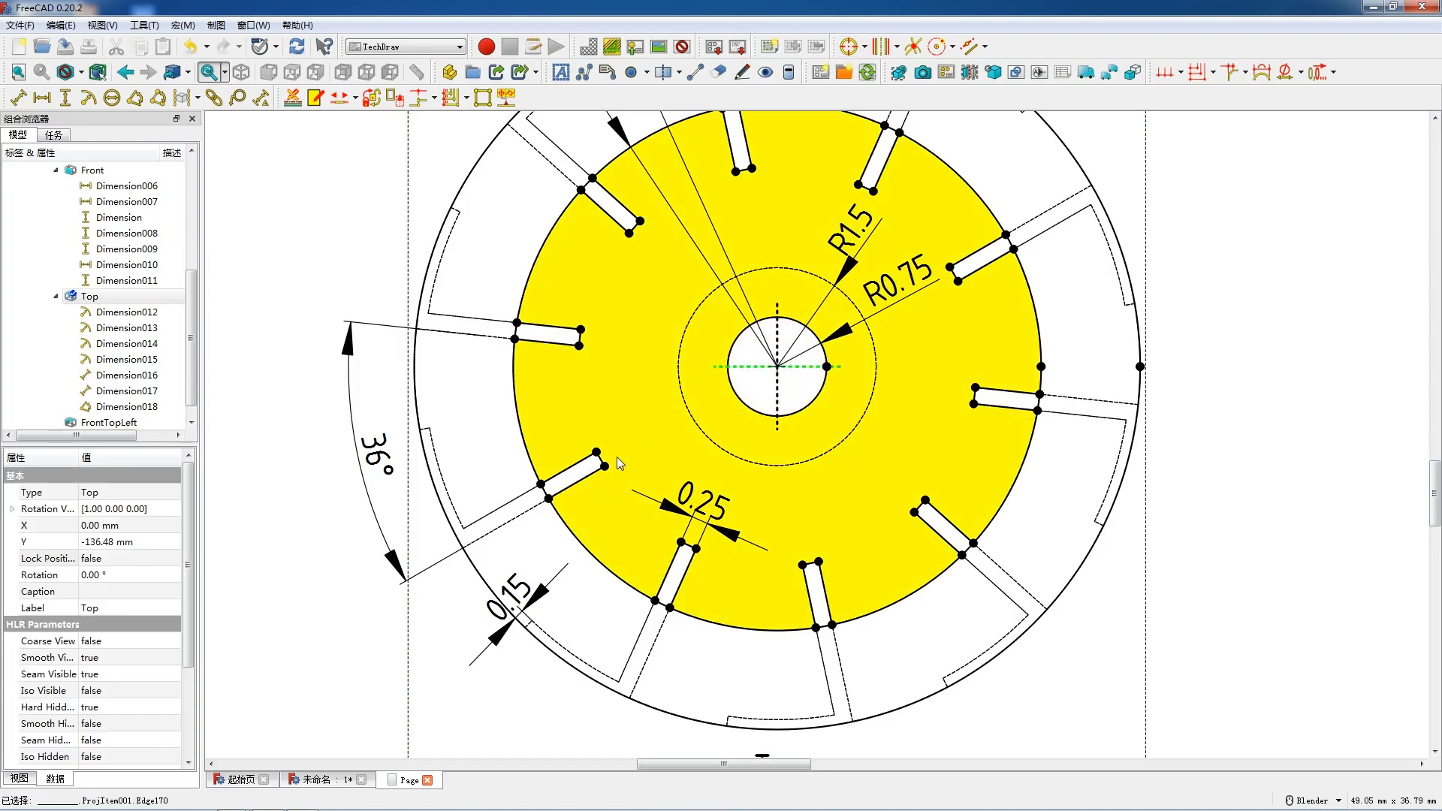
# - Add an angle dimension between the bore's horizontal centre line and the lower-left fin's lower edge, placed inside the fin spacing angle dimension
pyautogui.keyDown('ctrl'); pyautogui.click(570, 494); pyautogui.keyUp('ctrl')
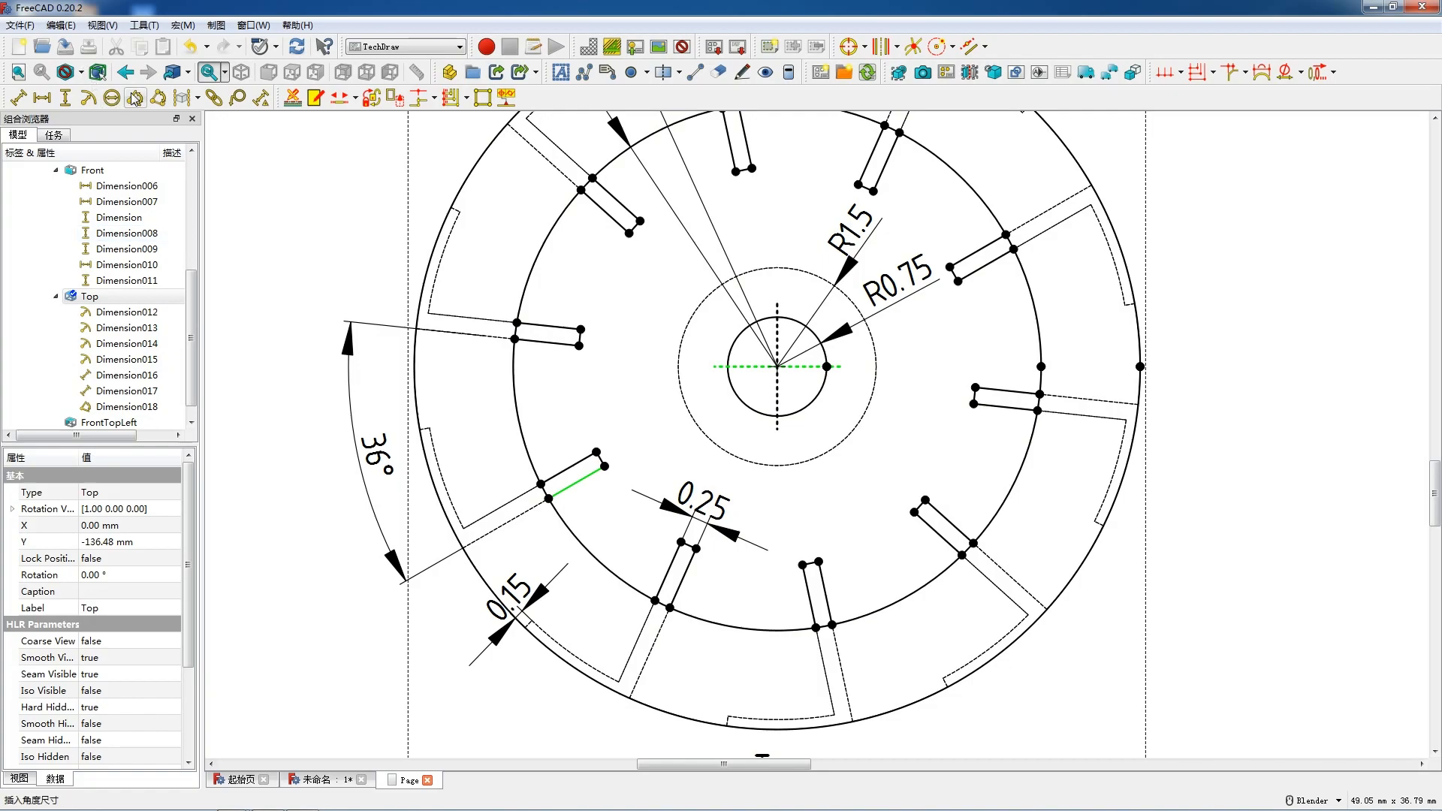
pyautogui.moveTo(760, 385)
pyautogui.mouseDown()
pyautogui.moveTo(464, 415)
pyautogui.moveTo(342, 456)
pyautogui.moveTo(386, 451)
pyautogui.mouseUp()
pyautogui.click(390, 448)
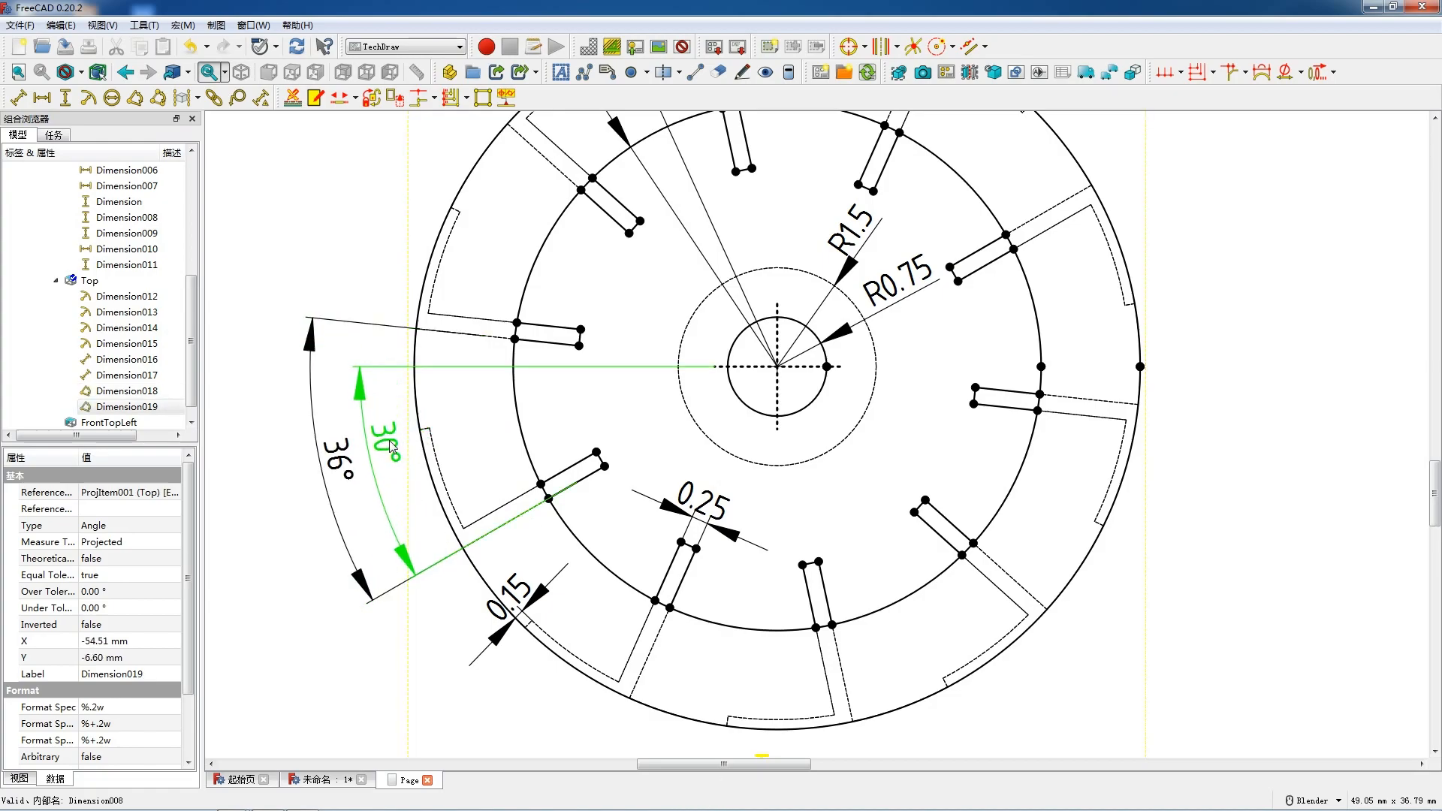
pyautogui.scroll(-1, 619, 281)
pyautogui.scroll(-1, 618, 281)
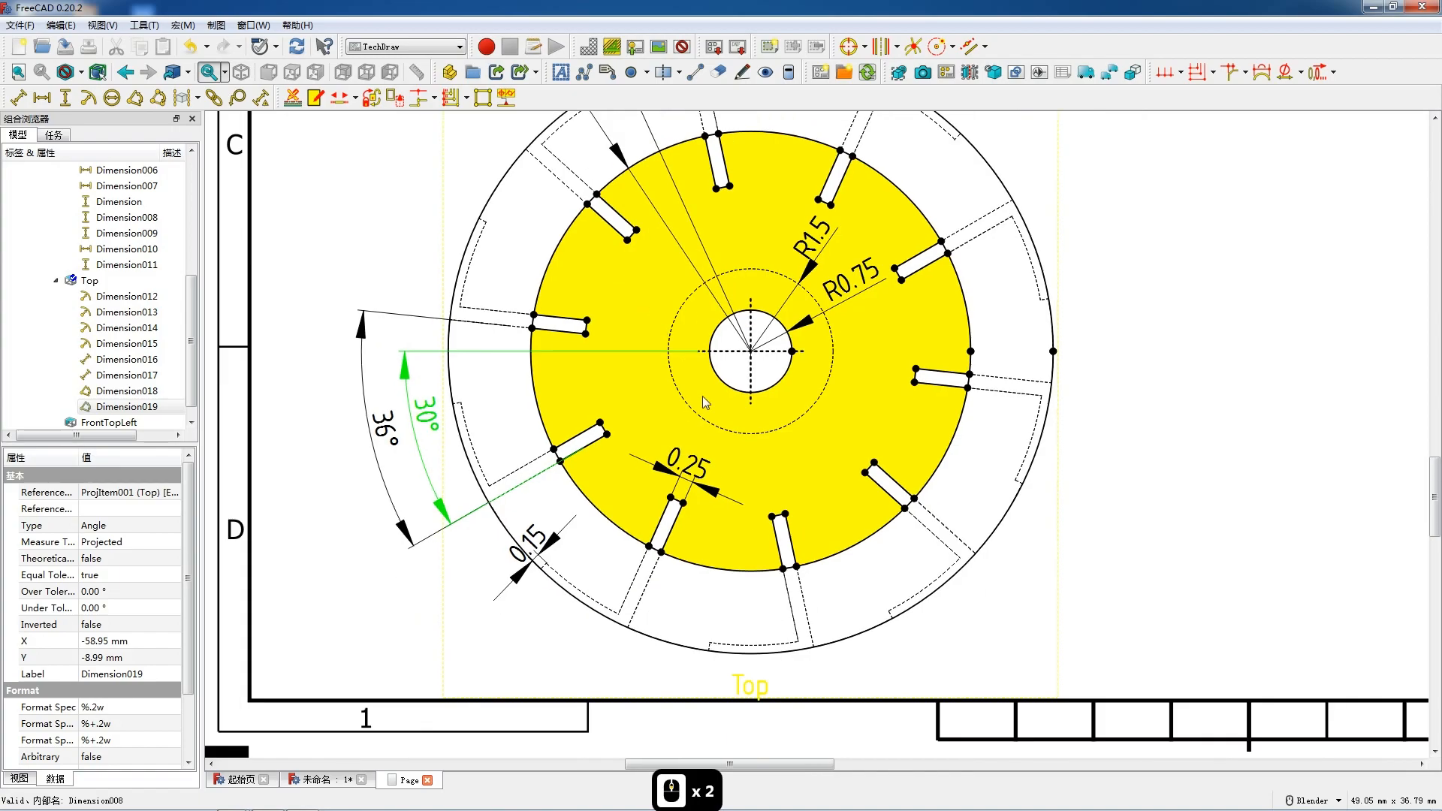
pyautogui.scroll(2, 669, 617)
pyautogui.scroll(1, 670, 617)
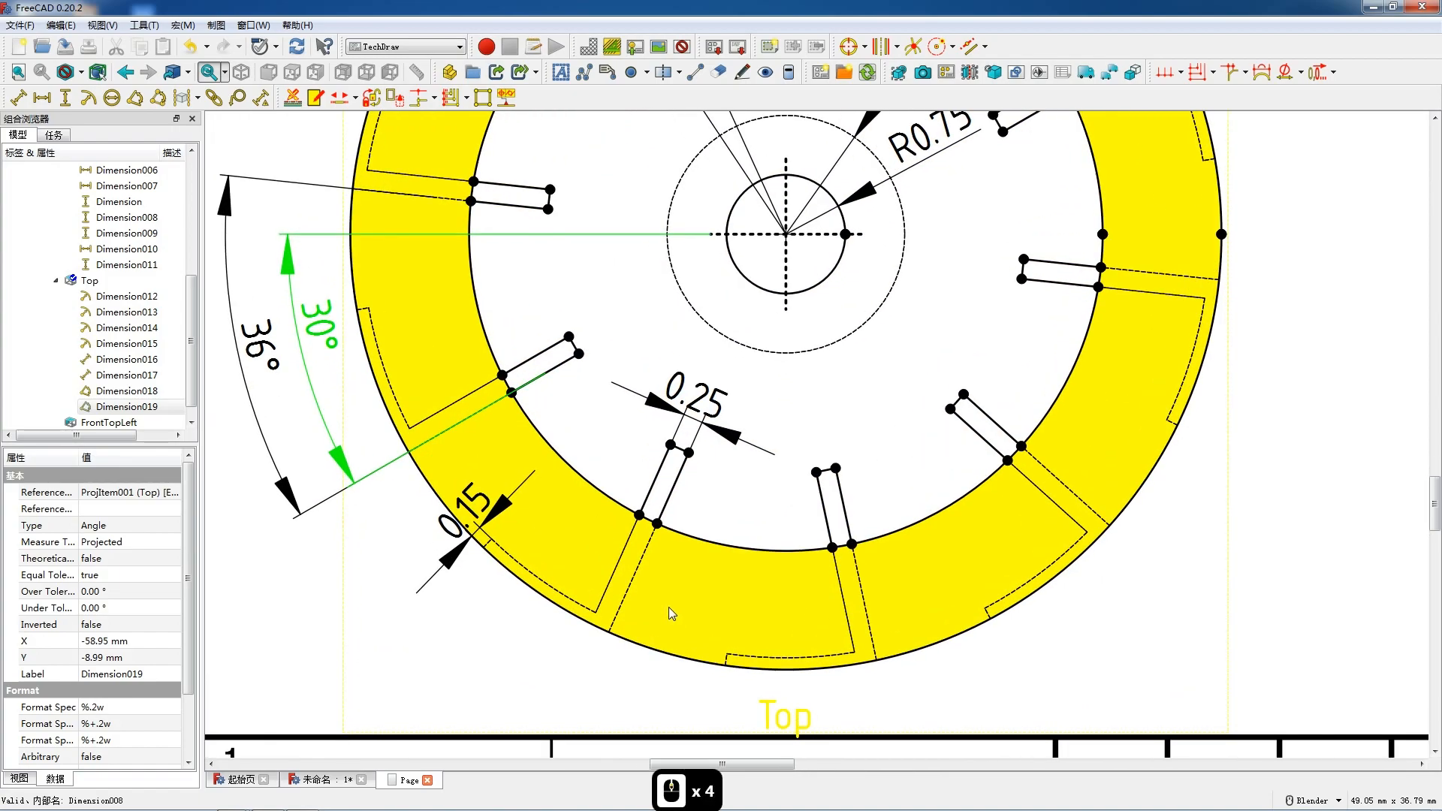
pyautogui.press('shift')
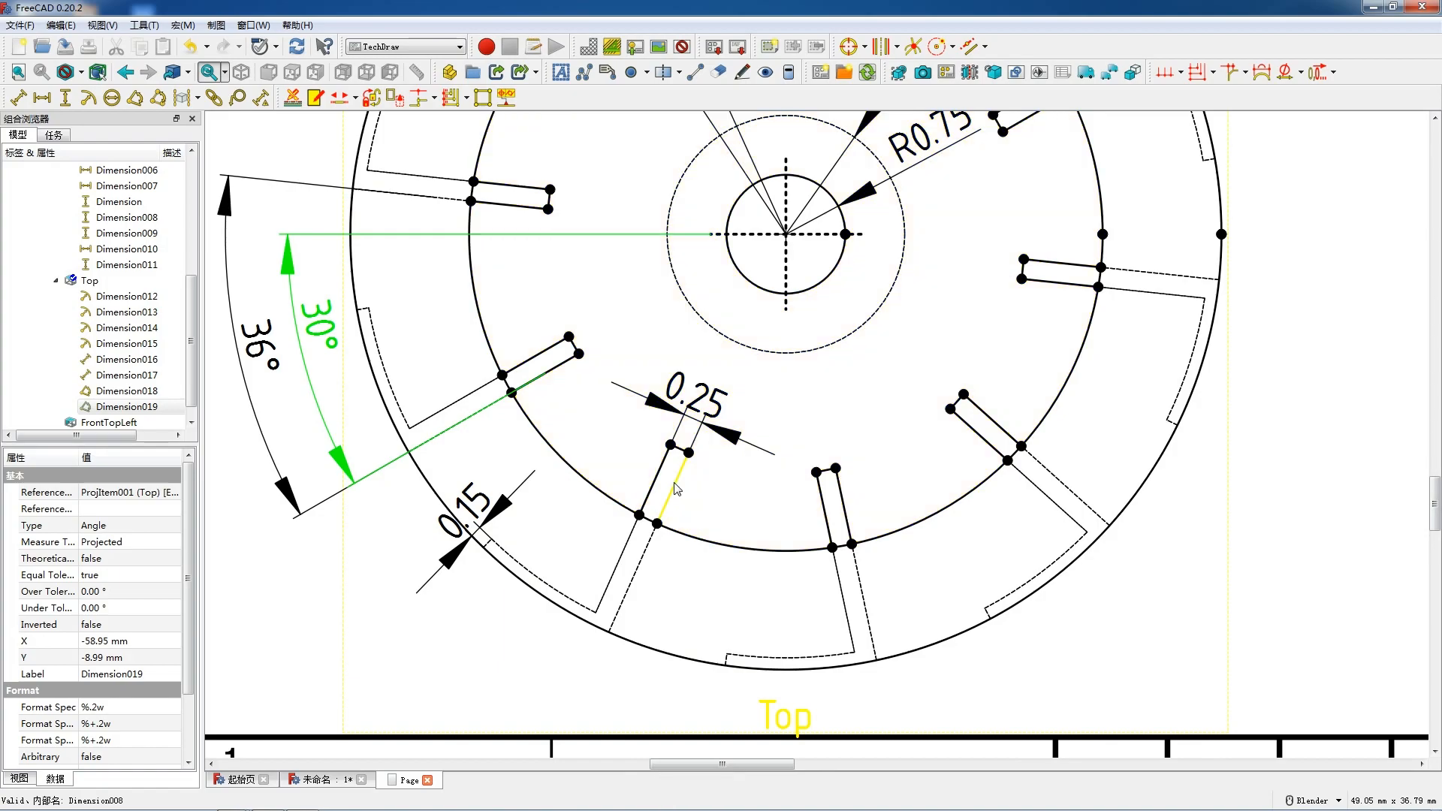
pyautogui.click(679, 490)
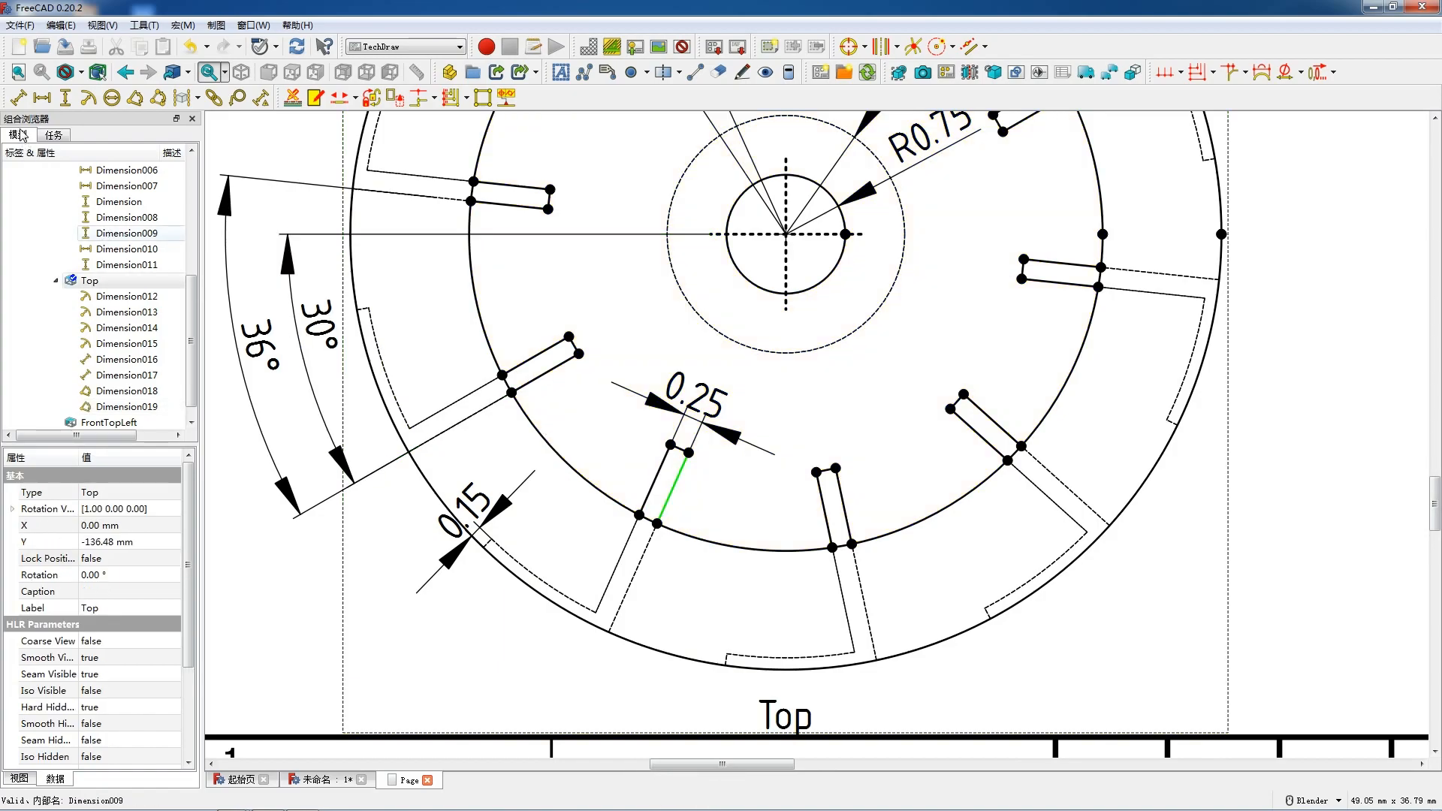
pyautogui.click(18, 98)
pyautogui.moveTo(663, 498); pyautogui.dragTo(715, 516)
pyautogui.scroll(-4, 644, 511)
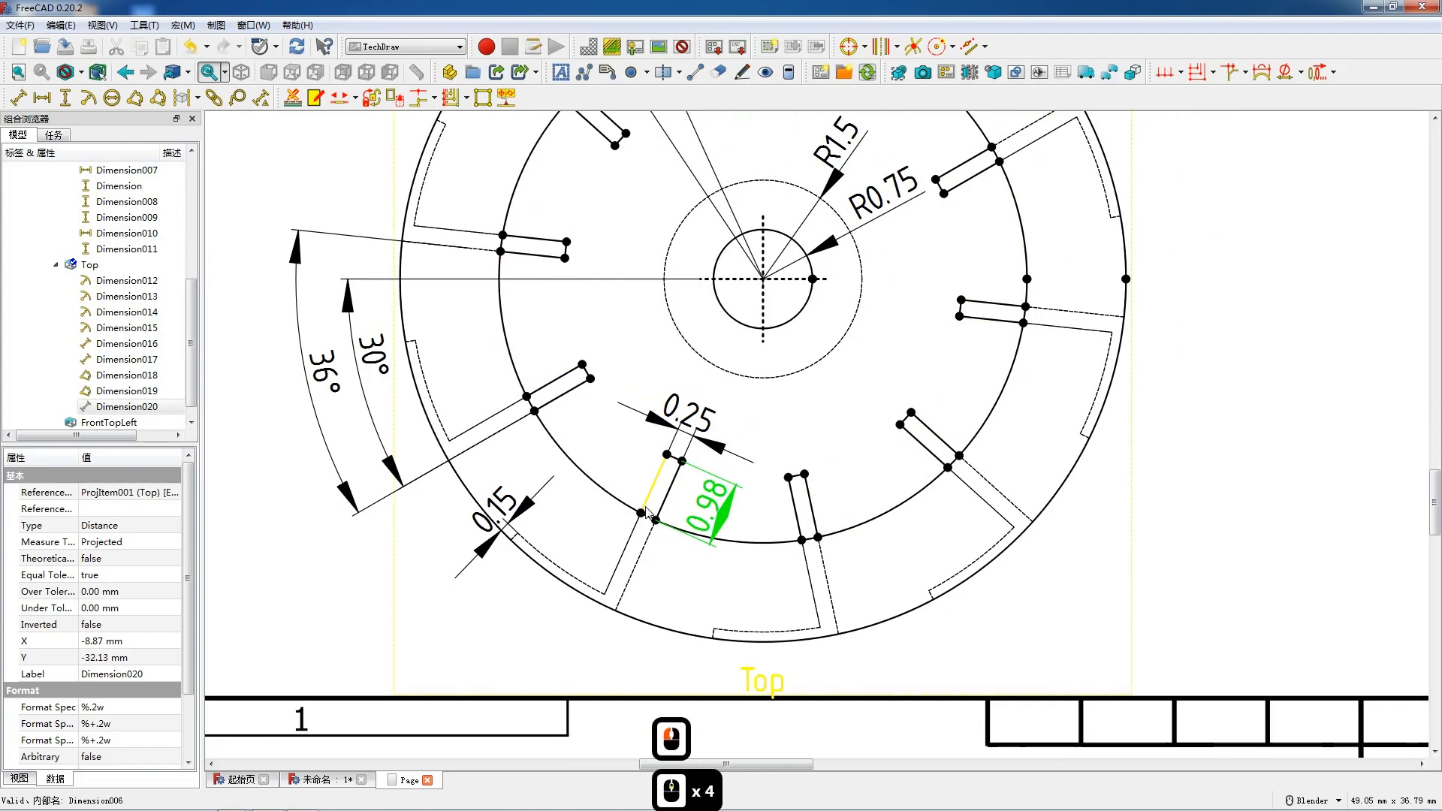
pyautogui.press('F12')
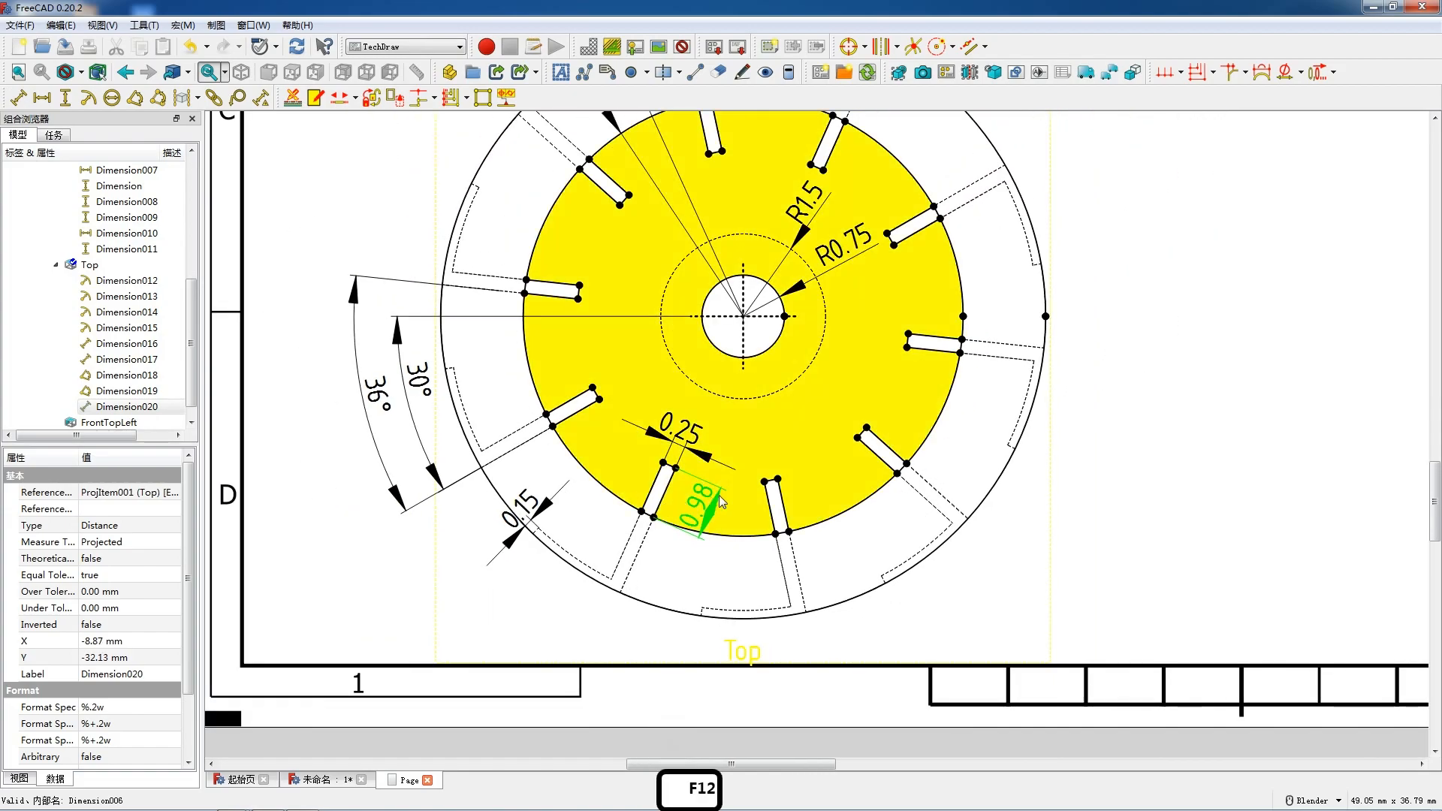
pyautogui.click(697, 510)
pyautogui.press('Delete')
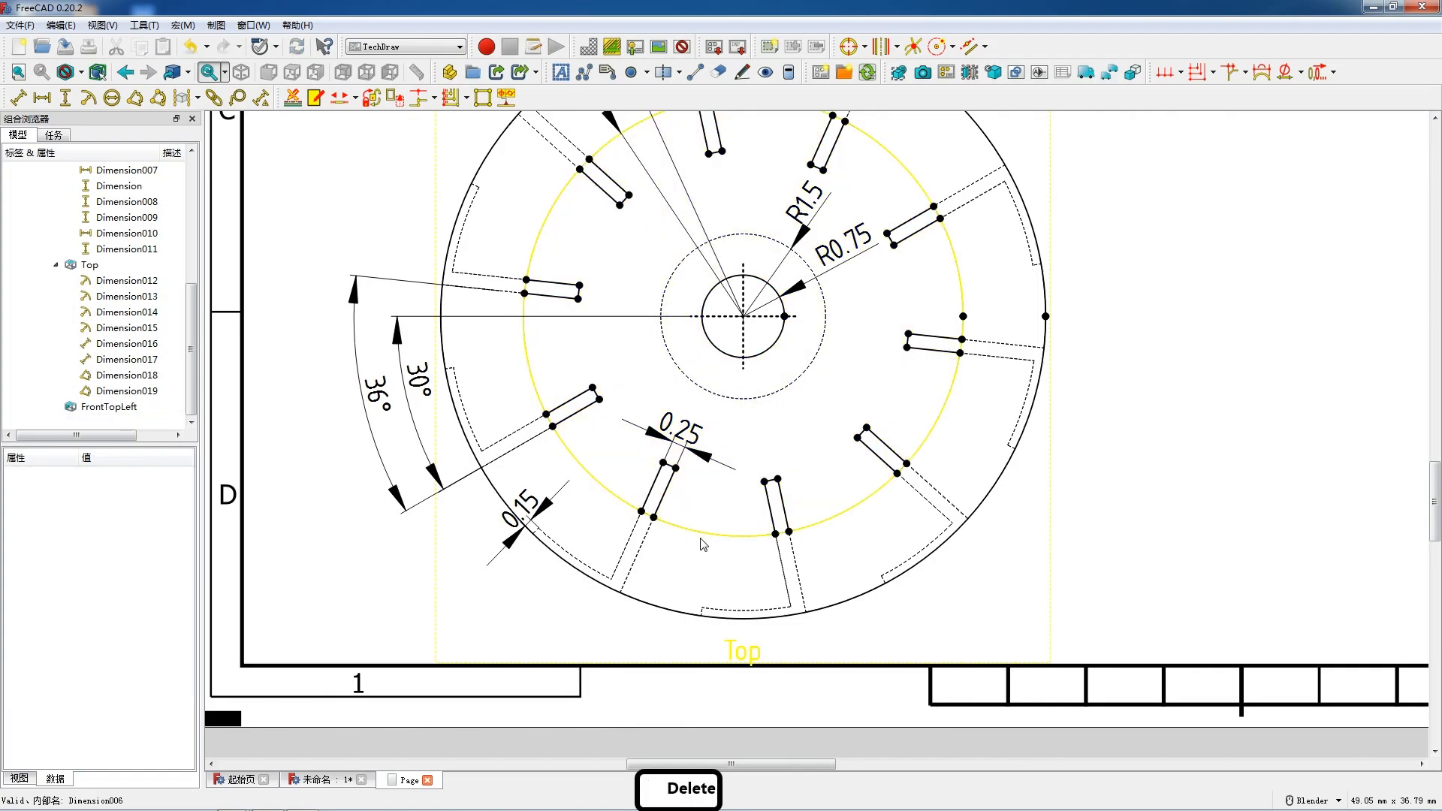
# - Add a length dimension to the upper-left fin's inner lower edge in the Top view, placed just below that edge
pyautogui.scroll(-4, 701, 548)
pyautogui.scroll(4, 613, 231)
pyautogui.scroll(4, 614, 231)
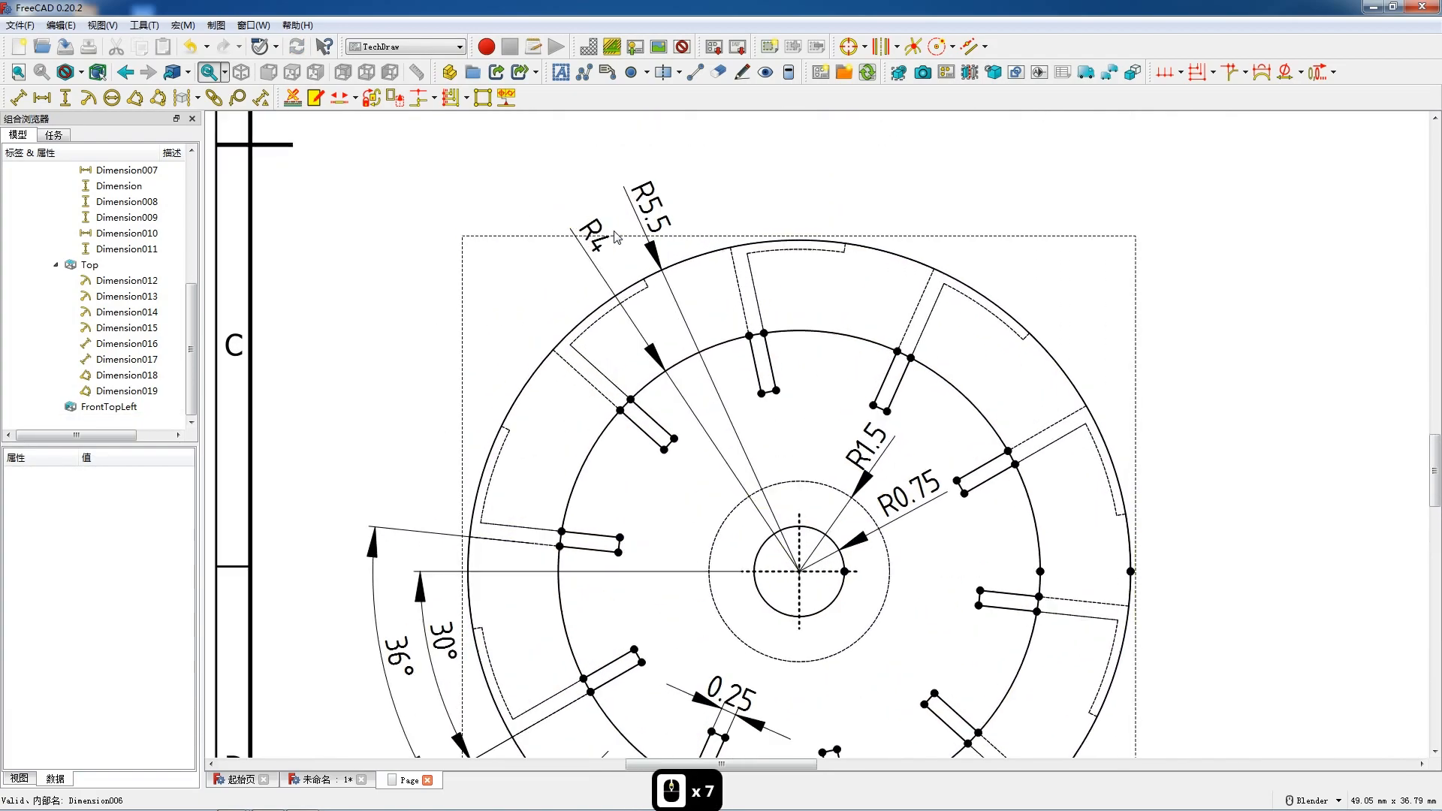
pyautogui.click(654, 493)
pyautogui.moveTo(661, 497); pyautogui.dragTo(635, 532)
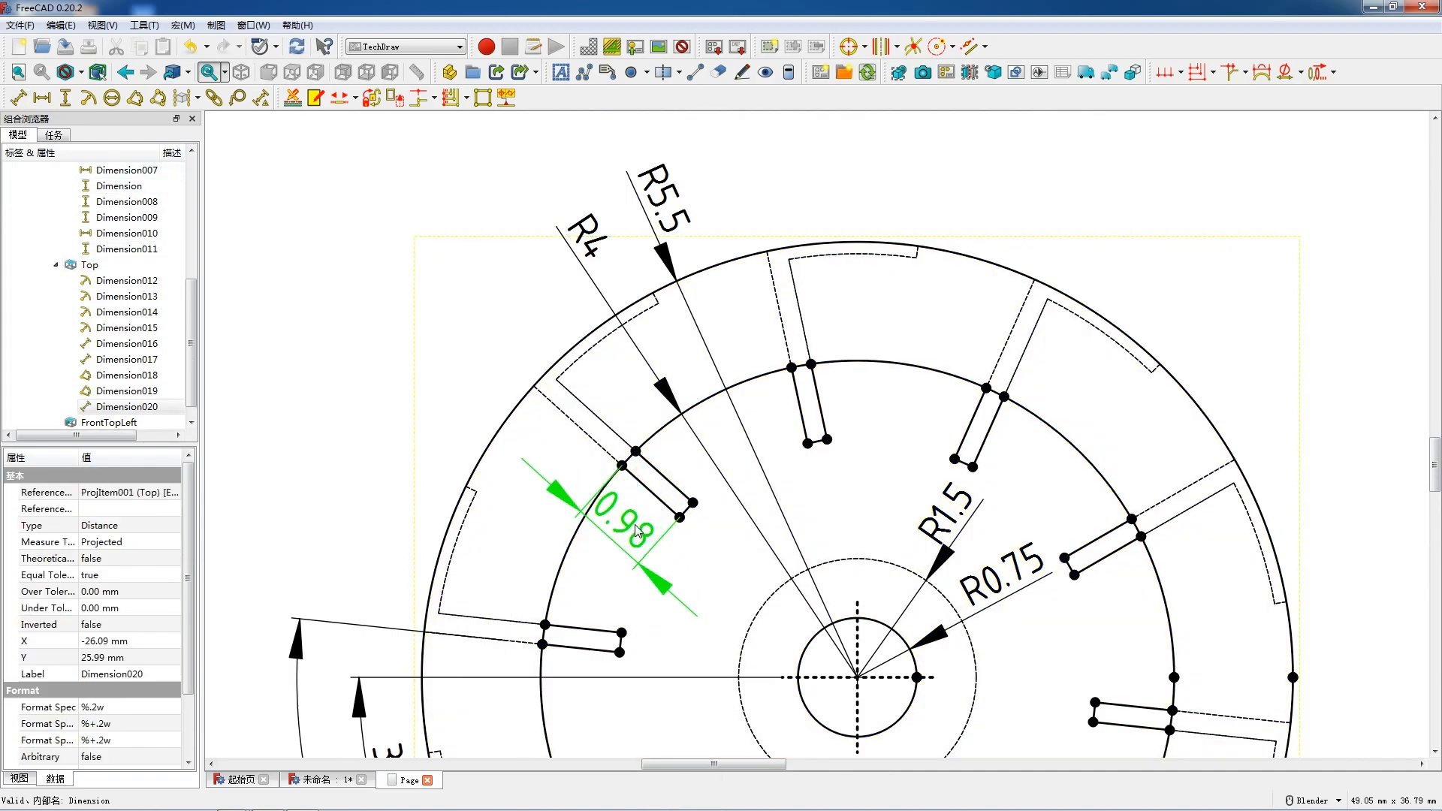
# - Shift the Front view slightly right and up on the sheet, carrying the whole projection group with it
pyautogui.scroll(-5, 635, 531)
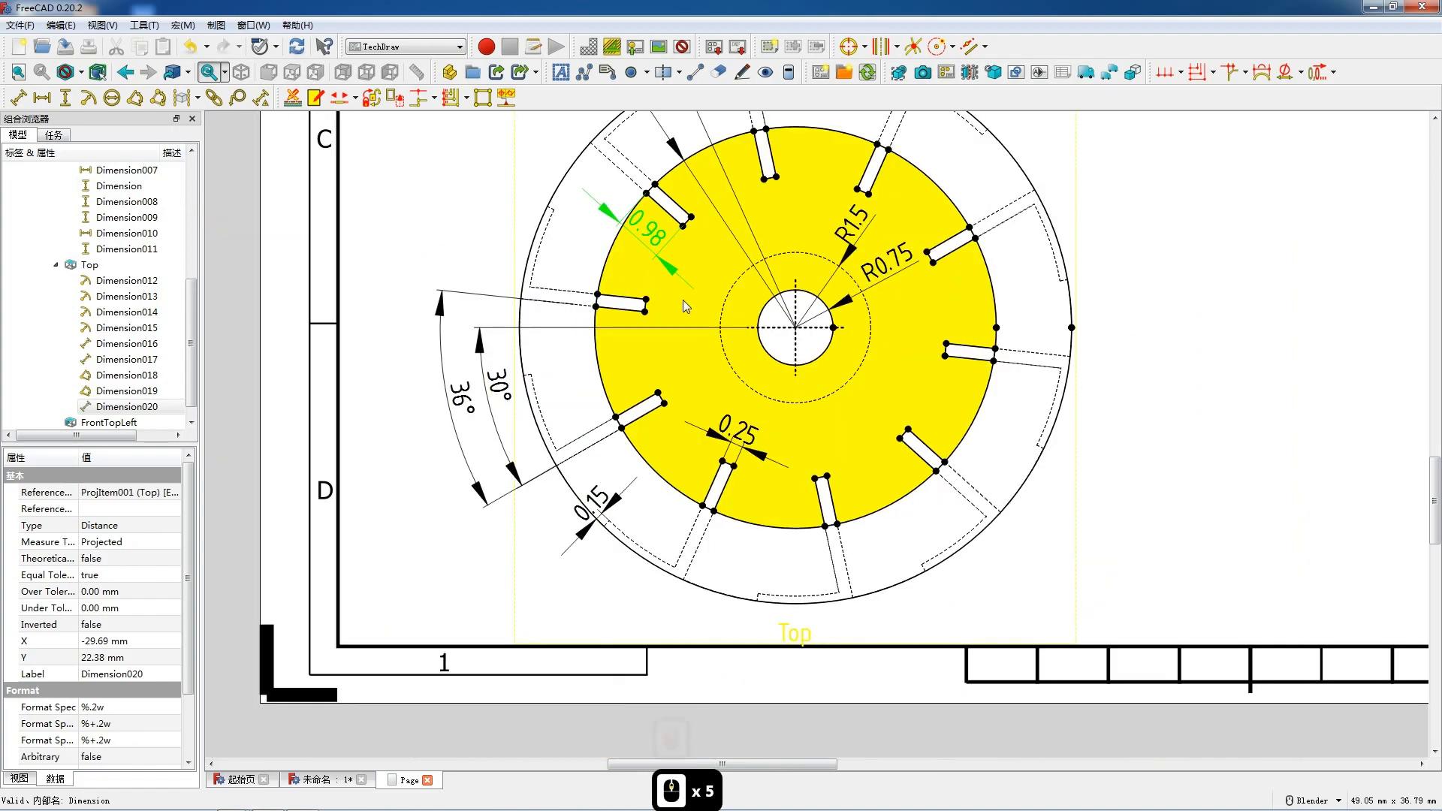
pyautogui.scroll(-1, 755, 601)
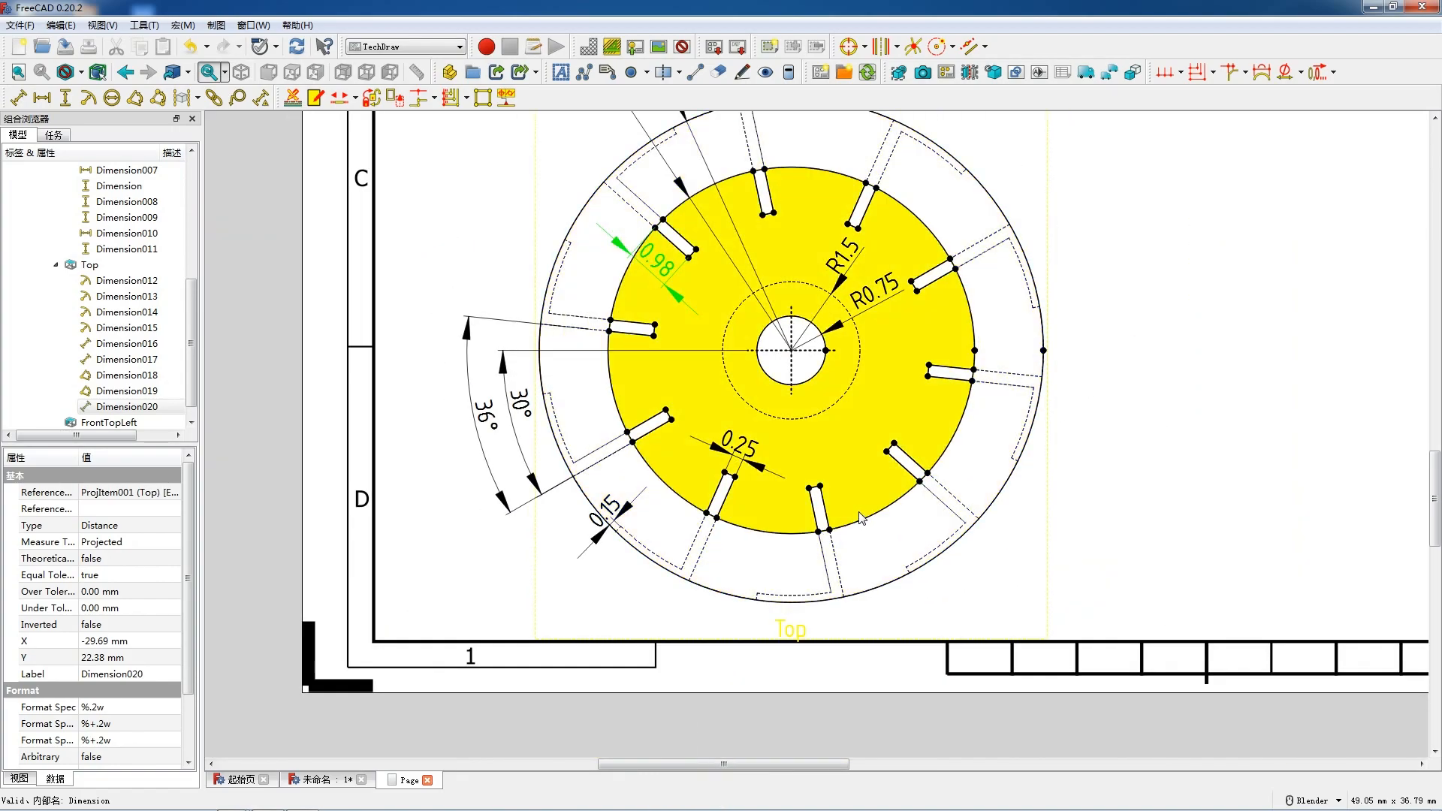
pyautogui.scroll(1, 862, 519)
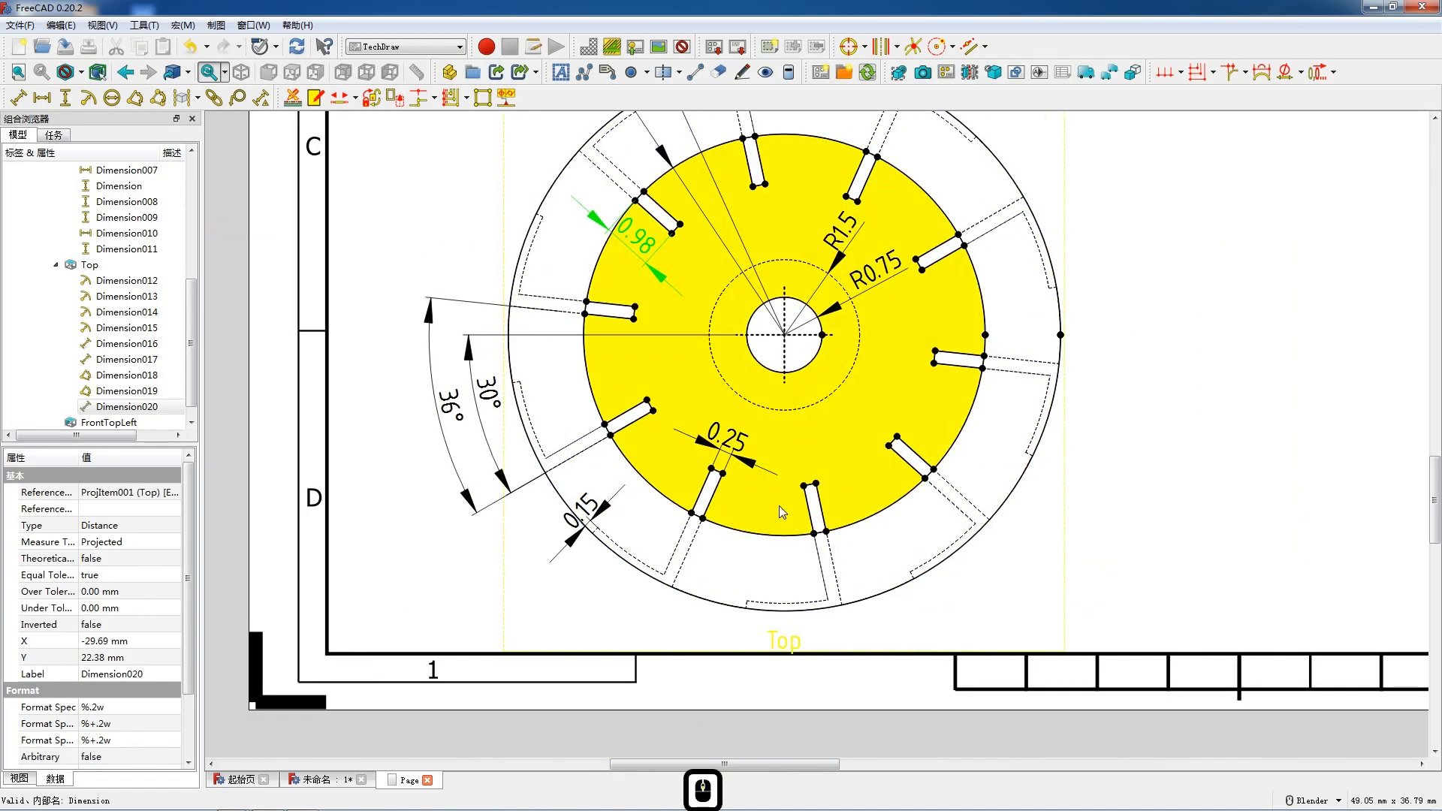
pyautogui.scroll(-5, 781, 512)
pyautogui.scroll(-9, 781, 514)
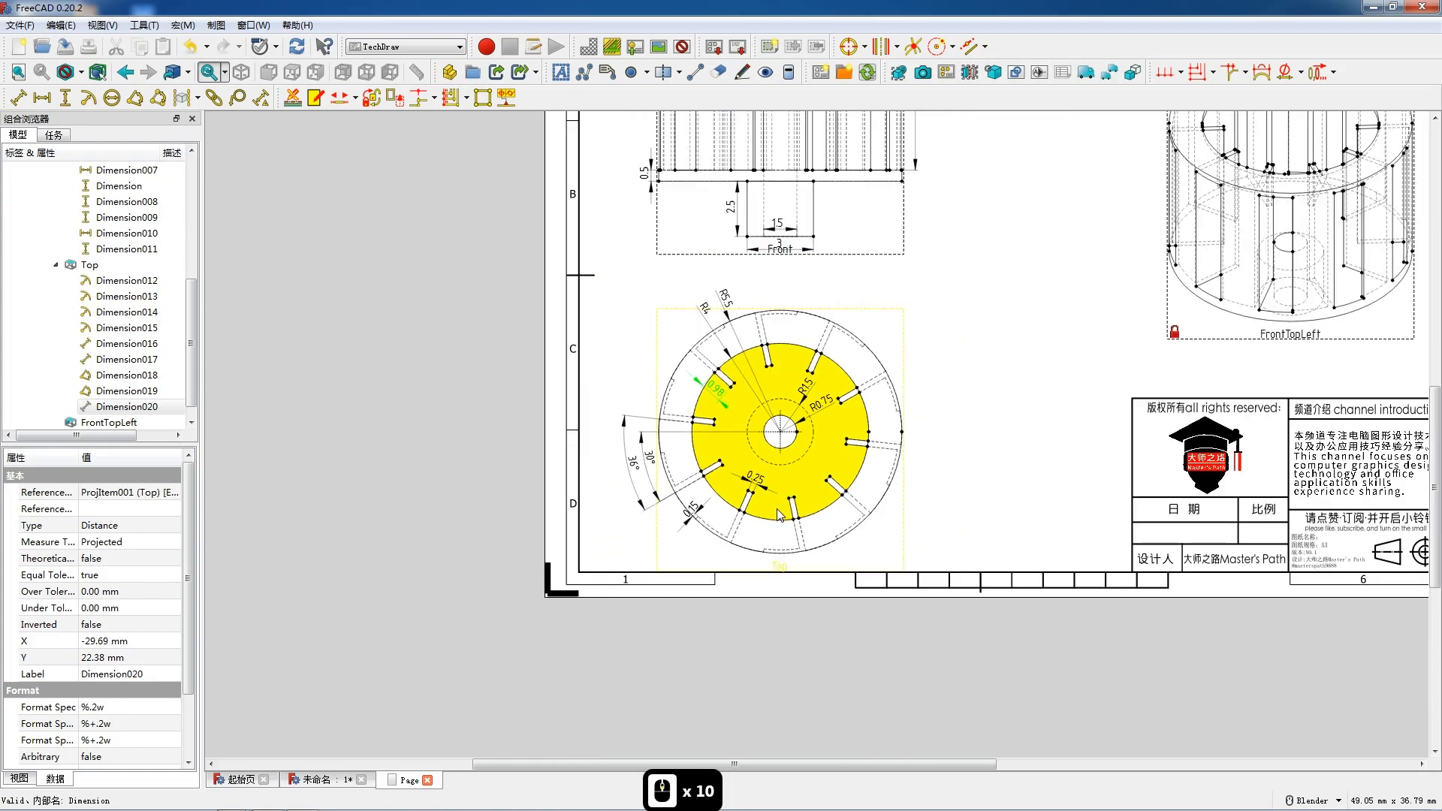
pyautogui.scroll(2, 1270, 322)
pyautogui.scroll(1, 1268, 321)
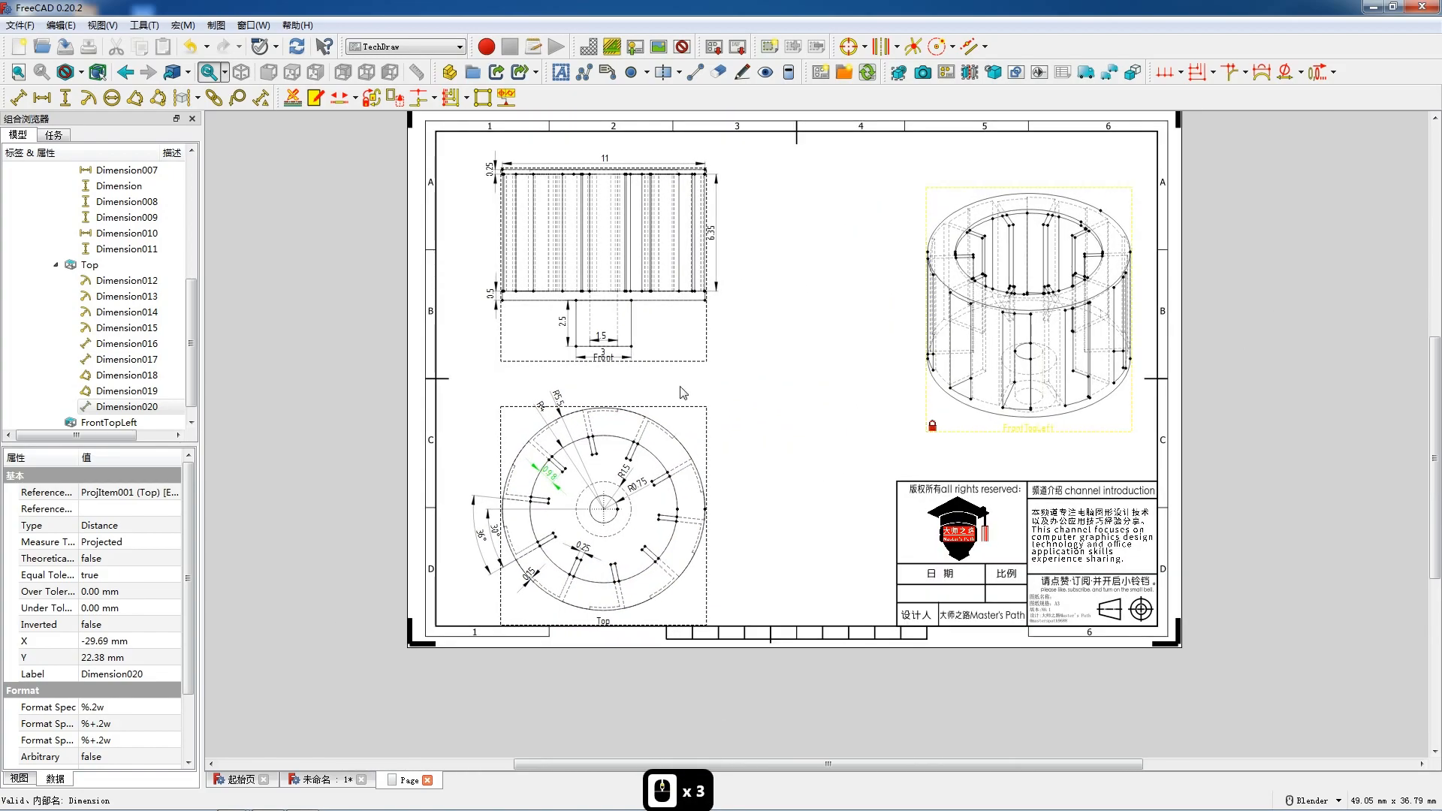
pyautogui.click(633, 361)
pyautogui.moveTo(634, 360); pyautogui.dragTo(660, 360)
# - Unlock the FrontTopLeft view's position and move the view fully inside the sheet, above the title block
pyautogui.click(1081, 434)
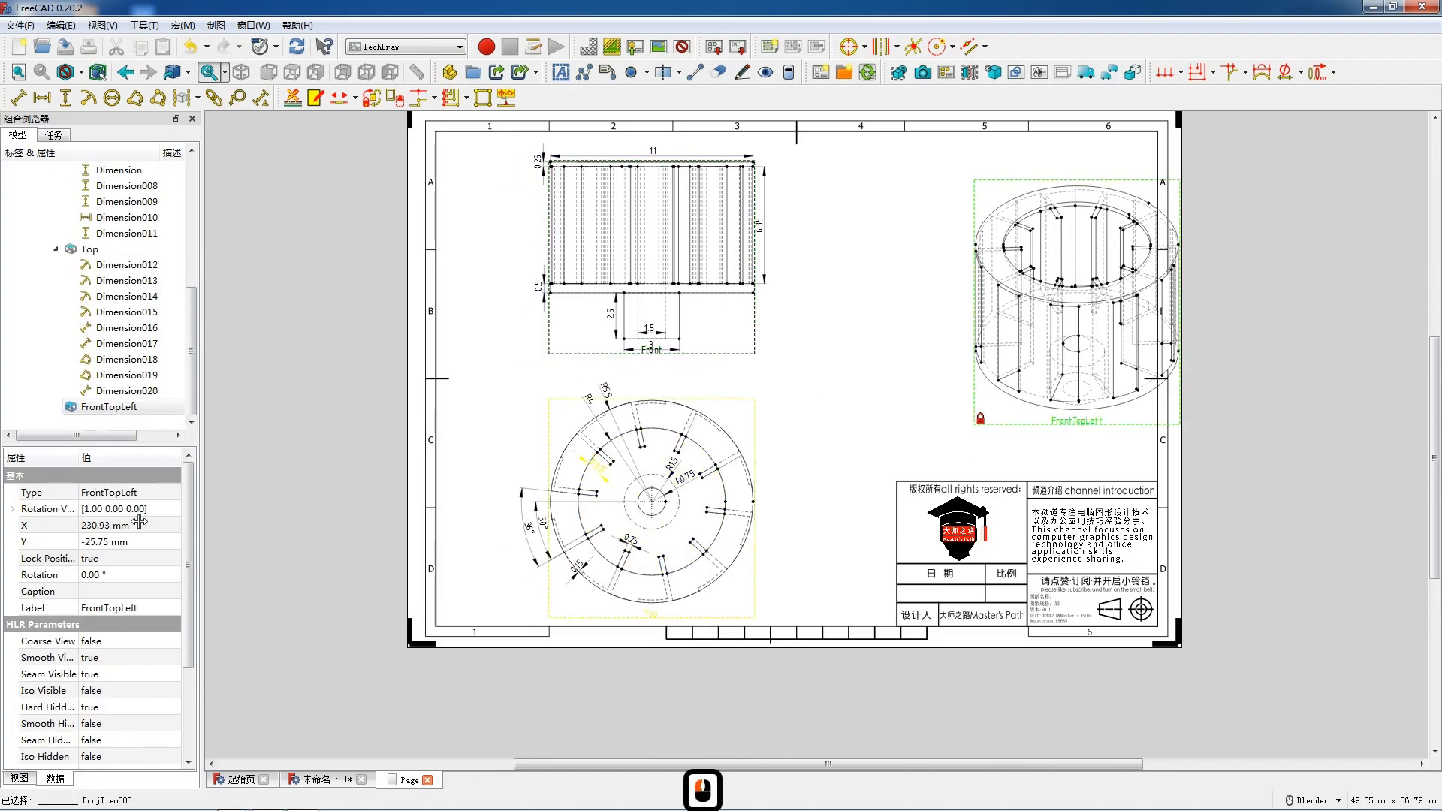
pyautogui.doubleClick(113, 558)
pyautogui.click(92, 573)
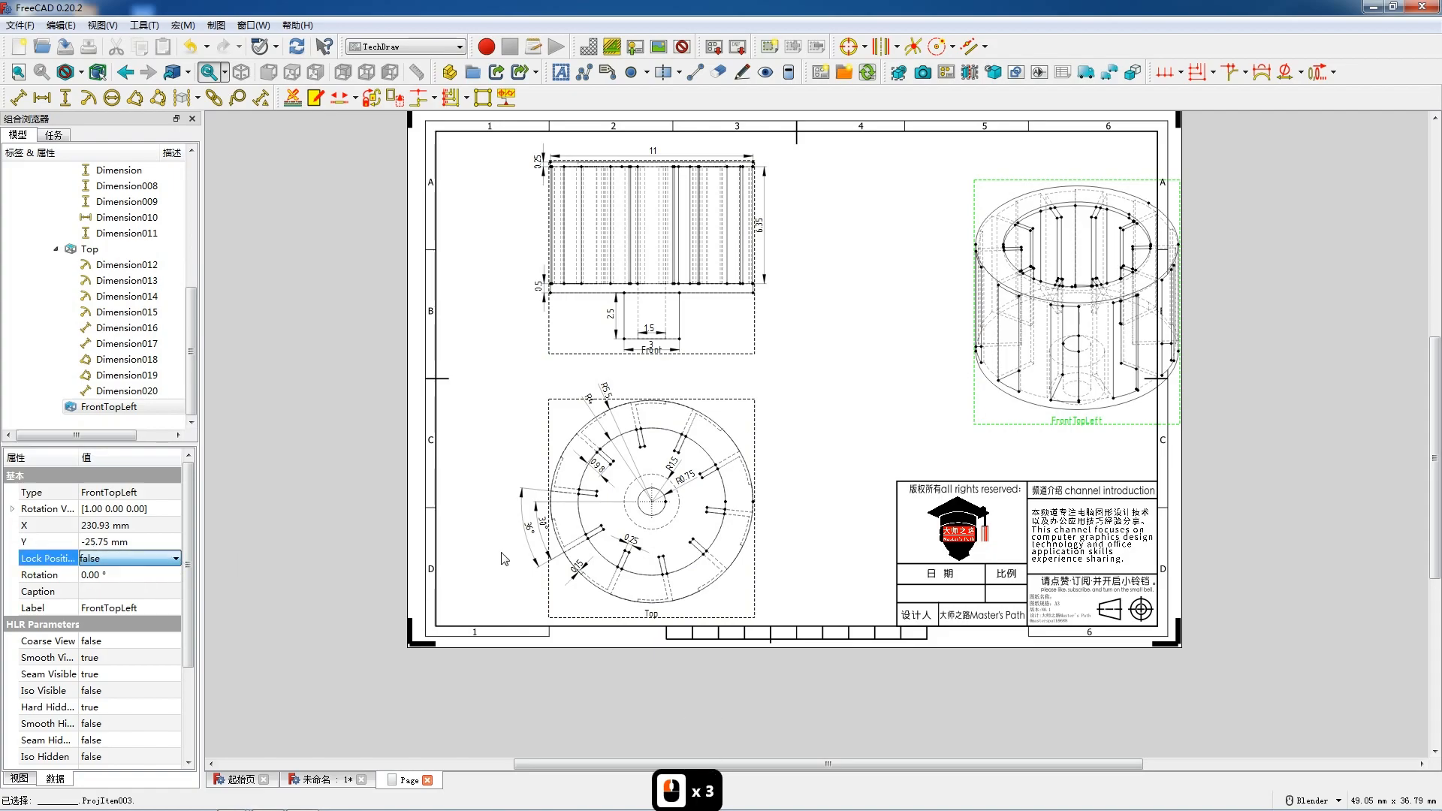
pyautogui.click(1079, 427)
pyautogui.moveTo(824, 628); pyautogui.dragTo(882, 448)
# - Set the FrontTopLeft view's Lock Position property to true
pyautogui.click(118, 560)
pyautogui.click(120, 558)
pyautogui.click(120, 582)
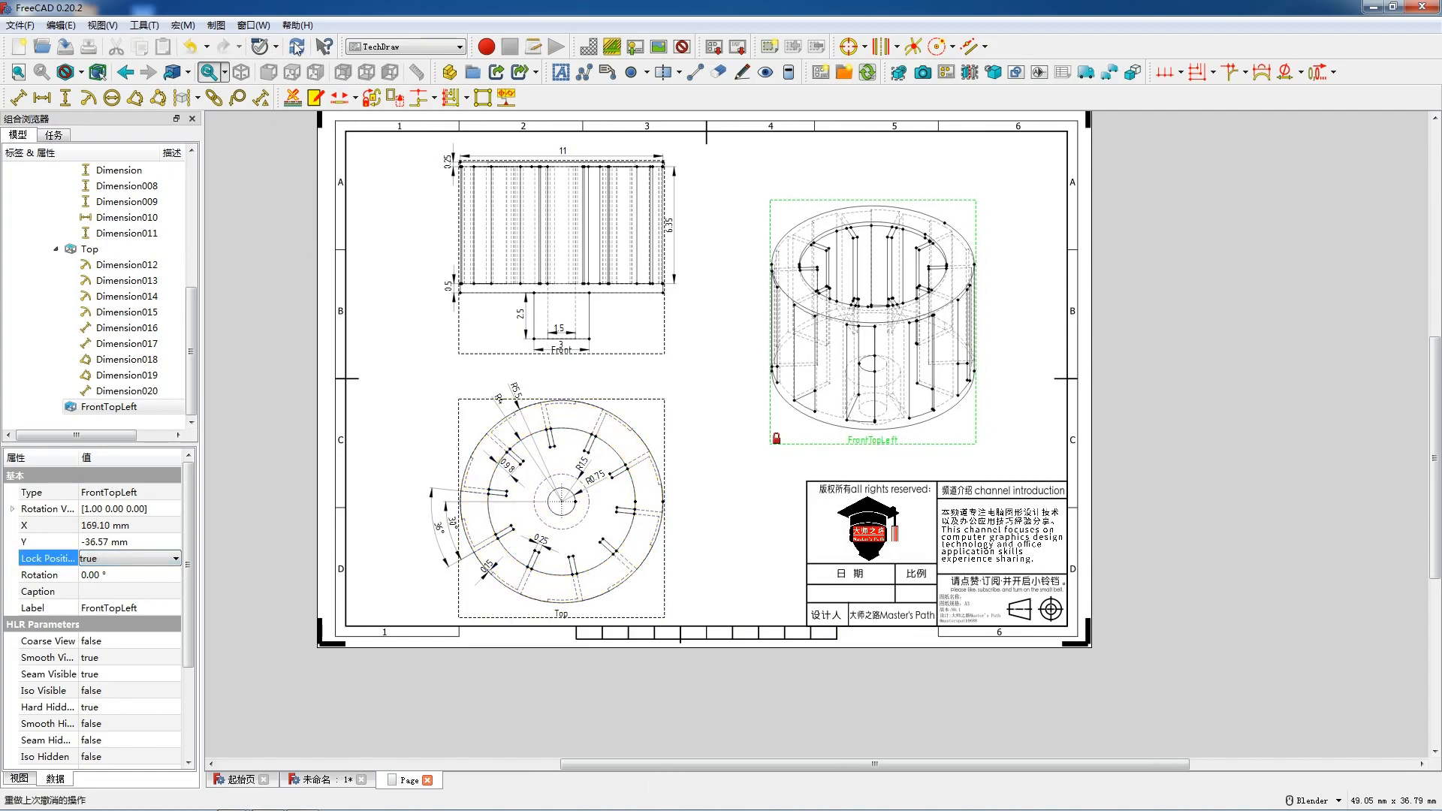
# - Insert six text annotations on the page, then change one to "前视图" and place it just below the Front view
pyautogui.click(564, 76)
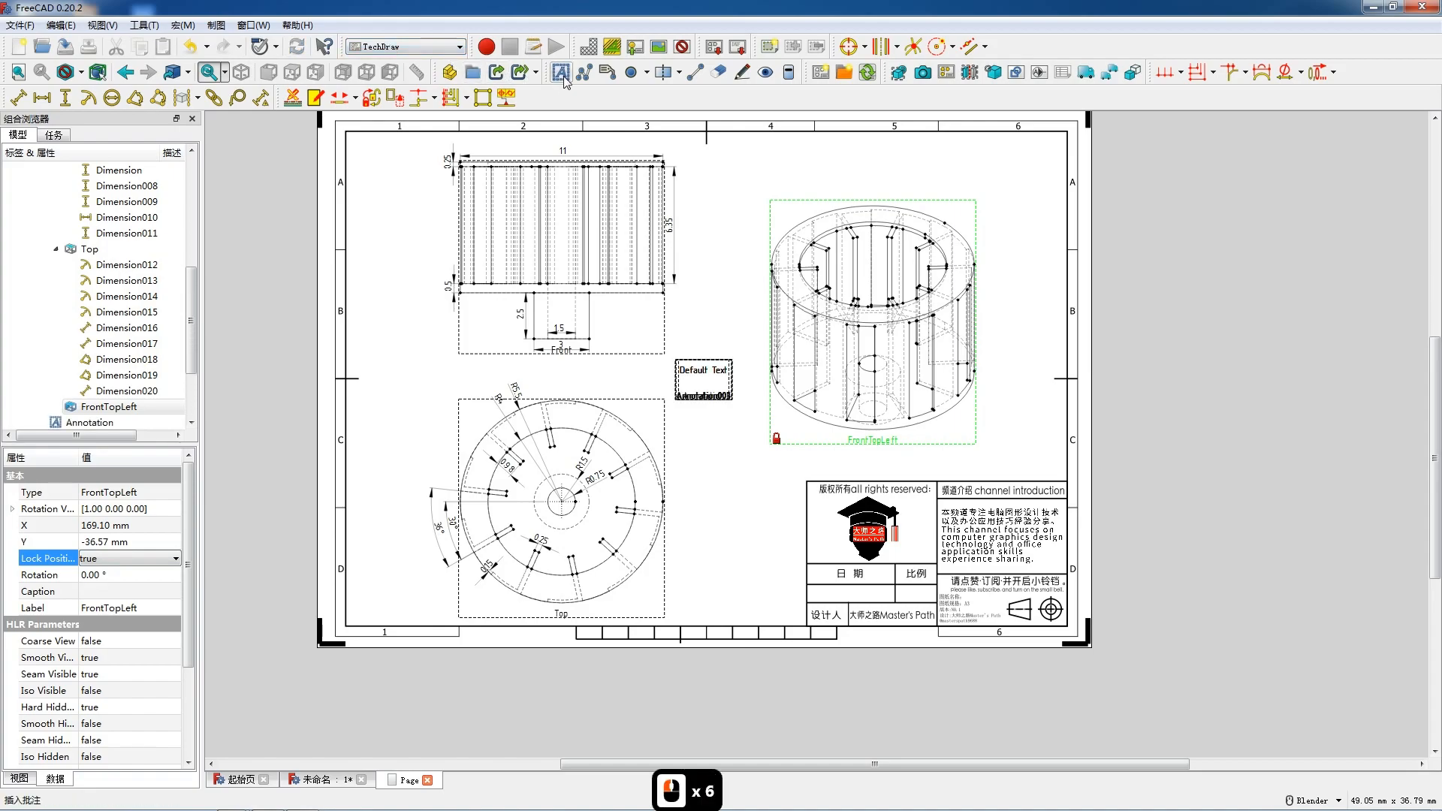
pyautogui.doubleClick(702, 376)
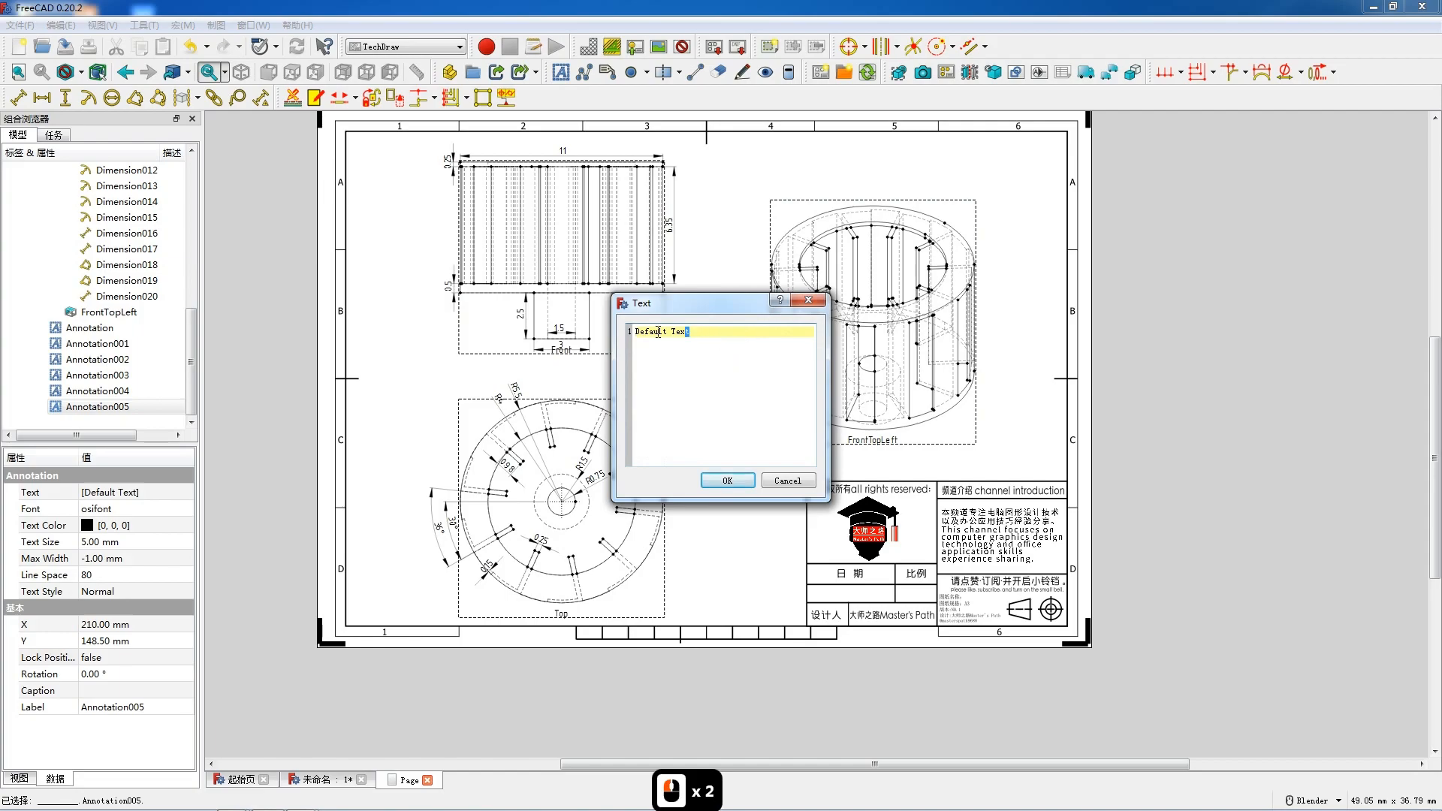
pyautogui.moveTo(658, 331); pyautogui.dragTo(621, 322)
pyautogui.write('前视图')
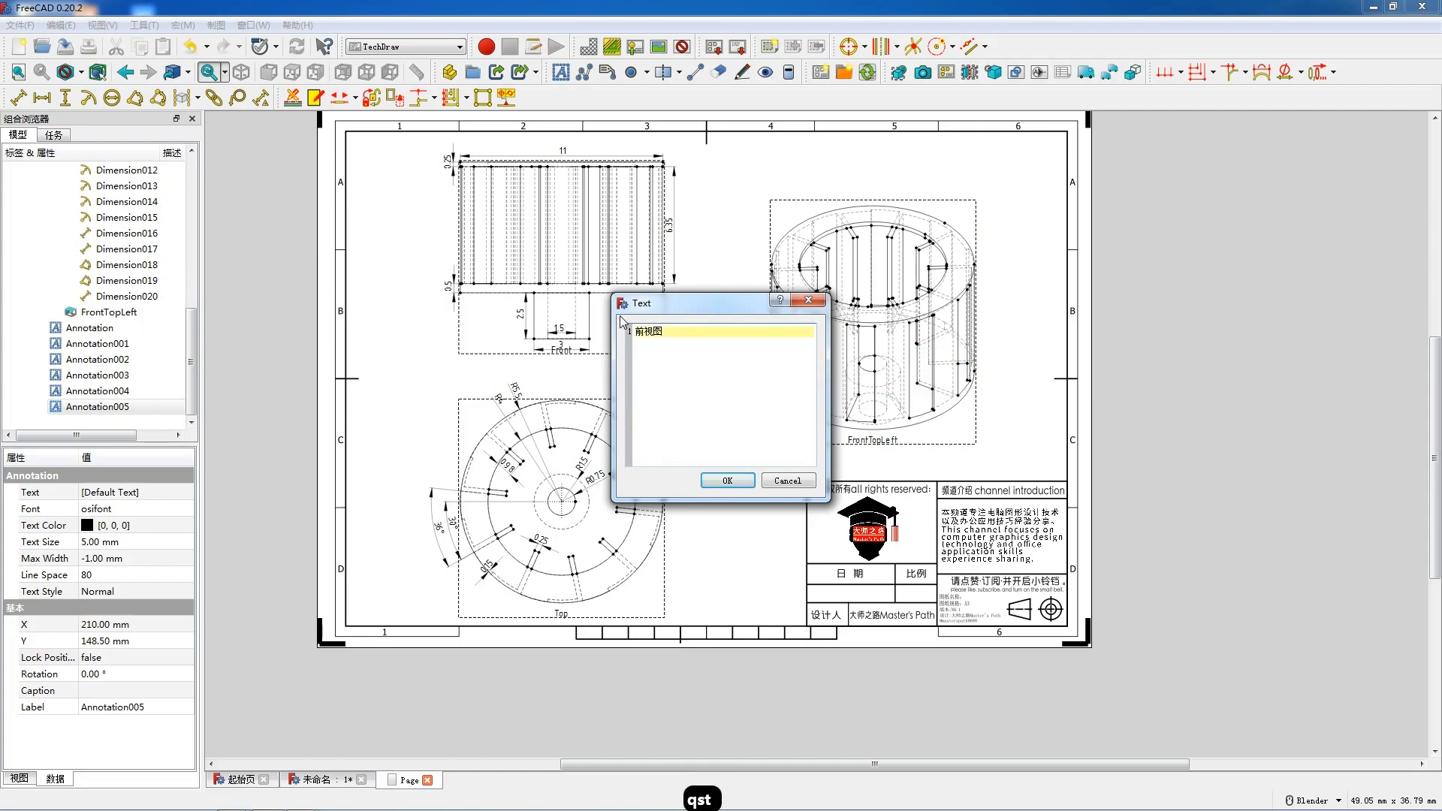
pyautogui.click(720, 485)
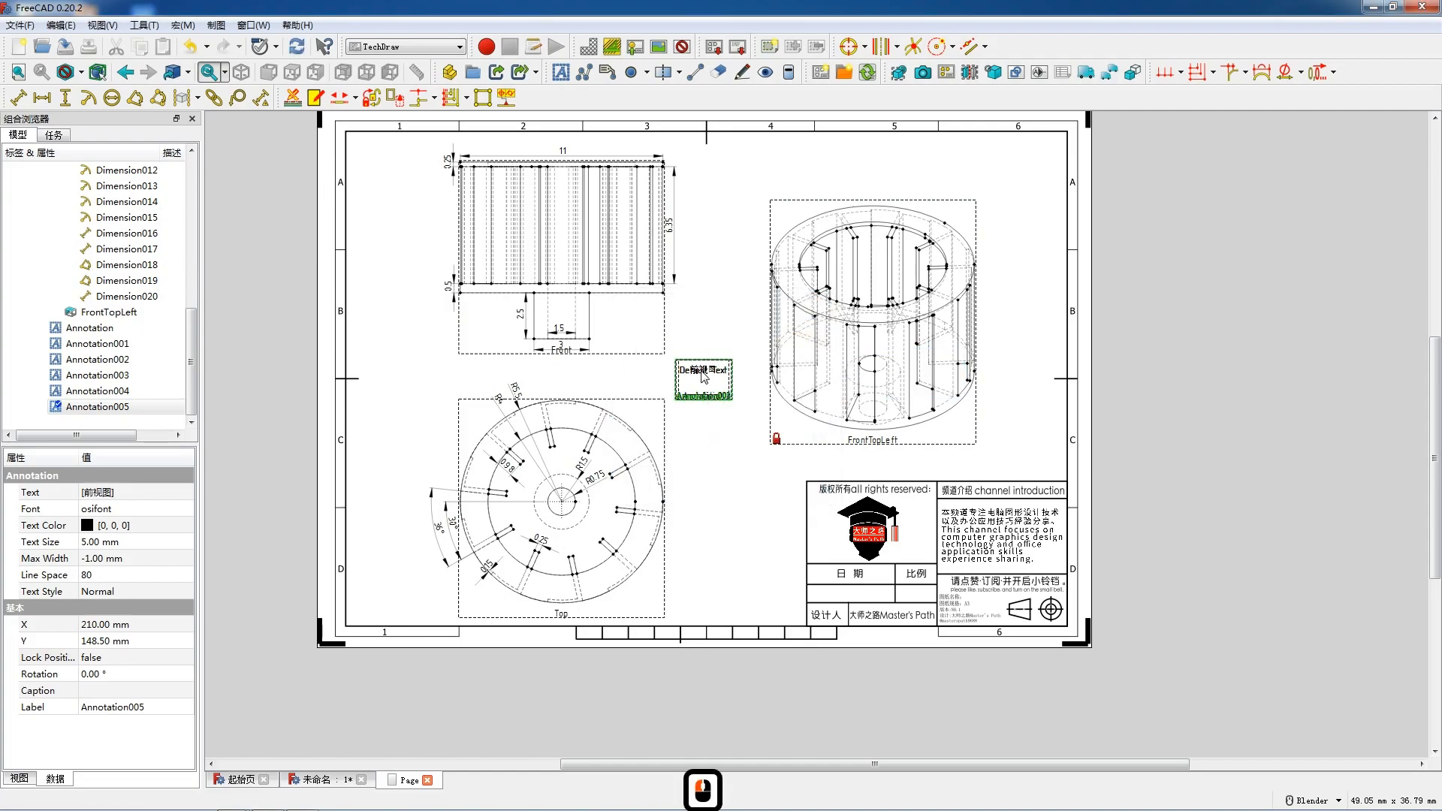
pyautogui.moveTo(703, 377); pyautogui.dragTo(577, 374)
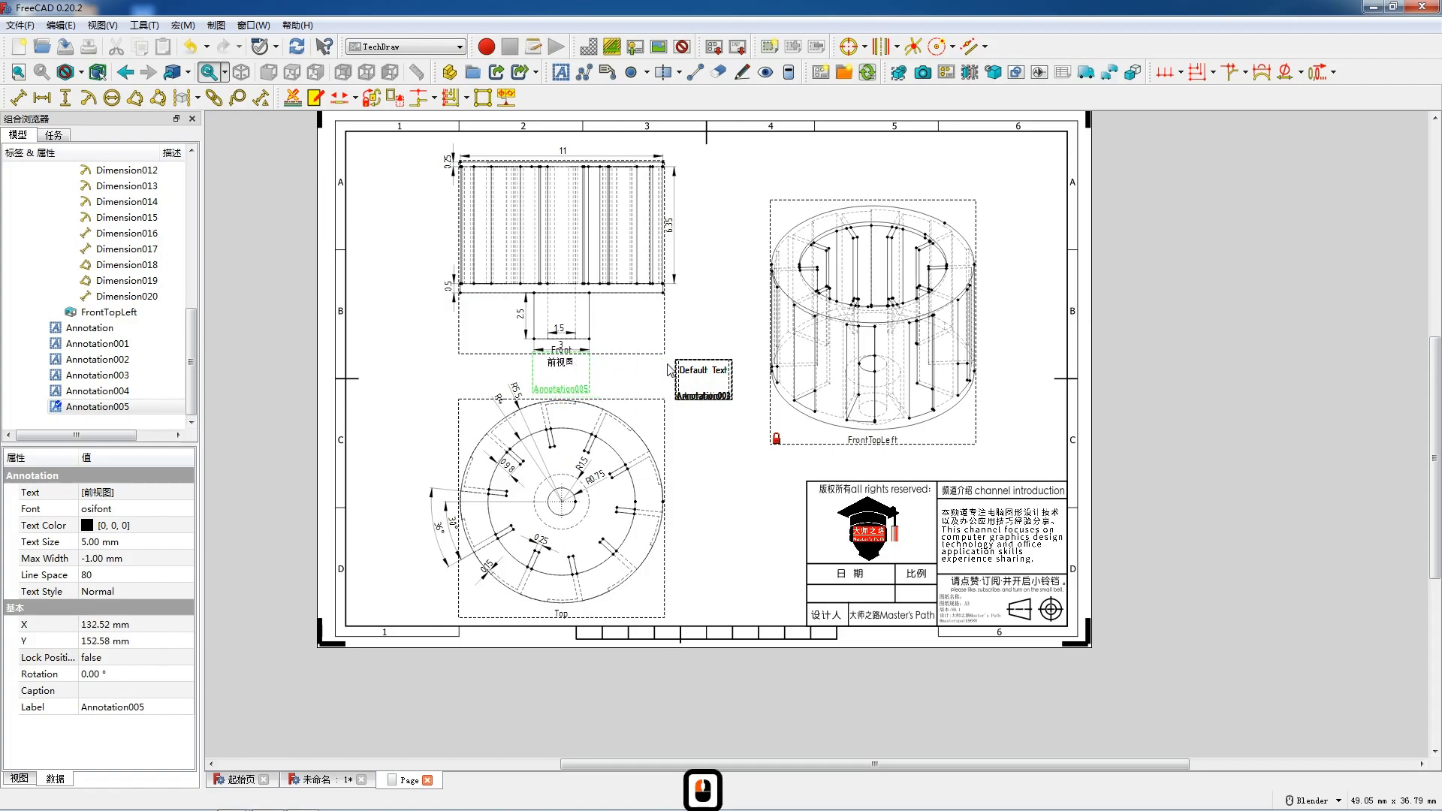
# - Change another default annotation's text to "顶视图" and place it just below the Top view
pyautogui.doubleClick(701, 368)
pyautogui.moveTo(697, 333); pyautogui.dragTo(633, 330)
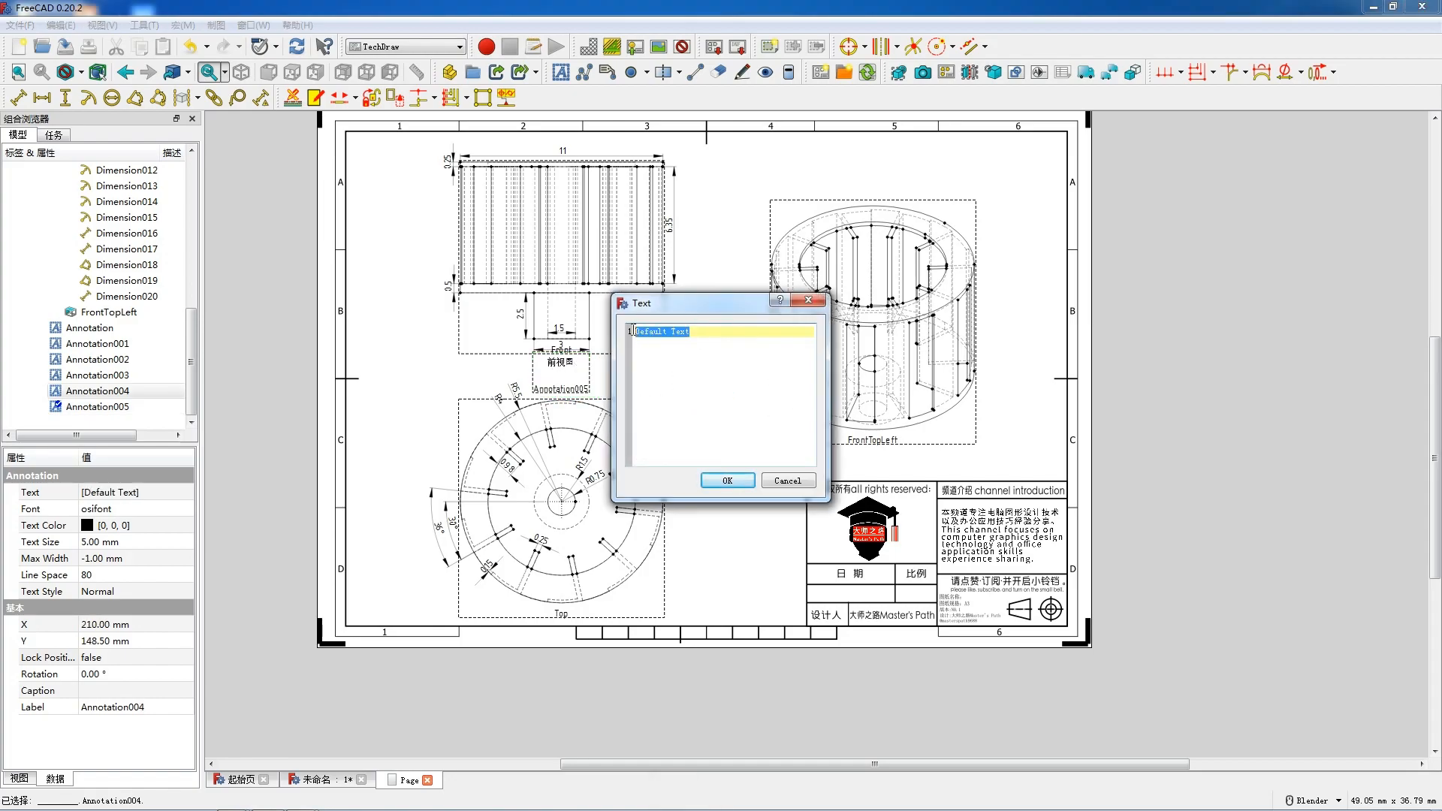
pyautogui.write('顶视图')
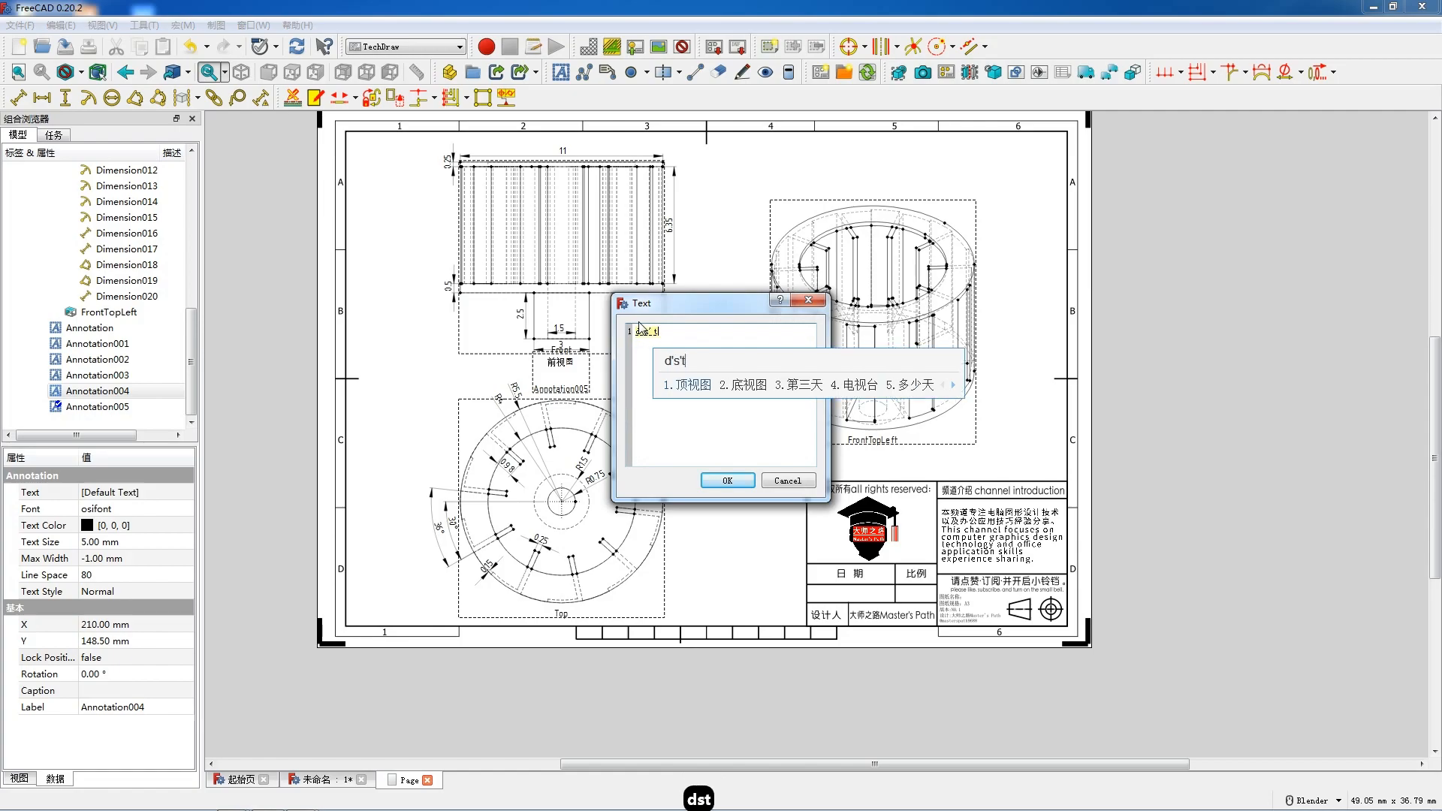
pyautogui.click(727, 480)
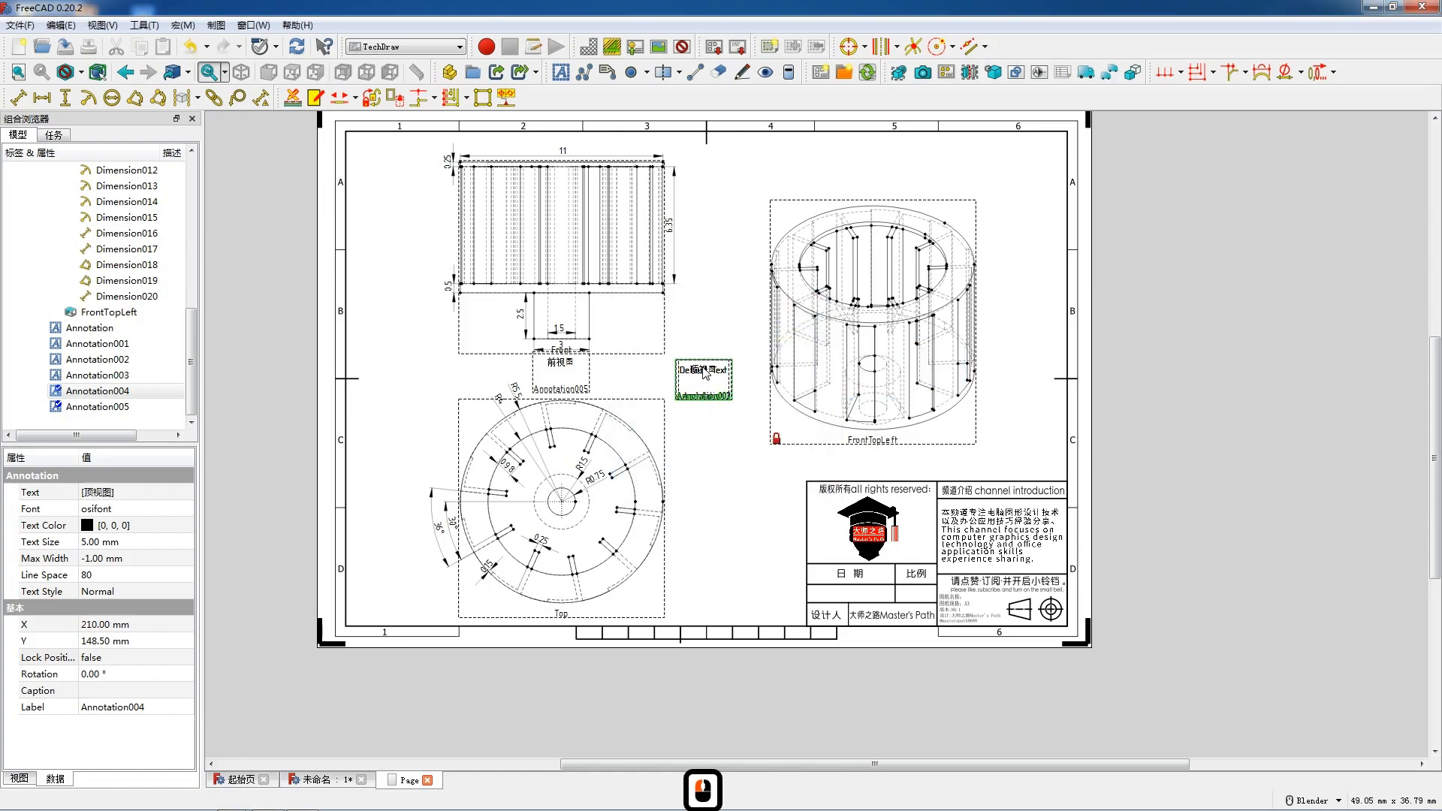
pyautogui.moveTo(642, 520); pyautogui.dragTo(567, 622)
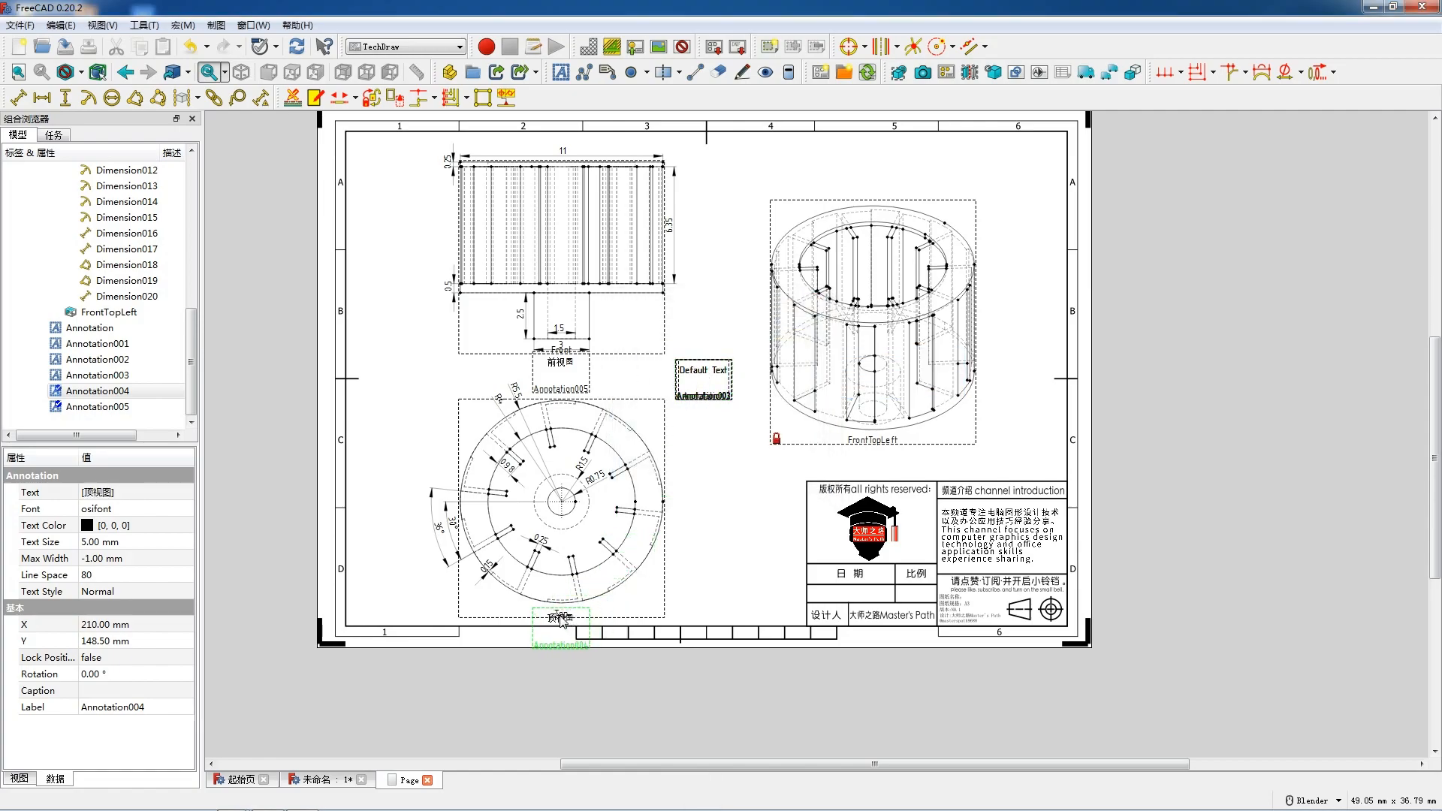
# - Change the next default annotation's text to "透视图" and place it just below the FrontTopLeft view
pyautogui.doubleClick(700, 373)
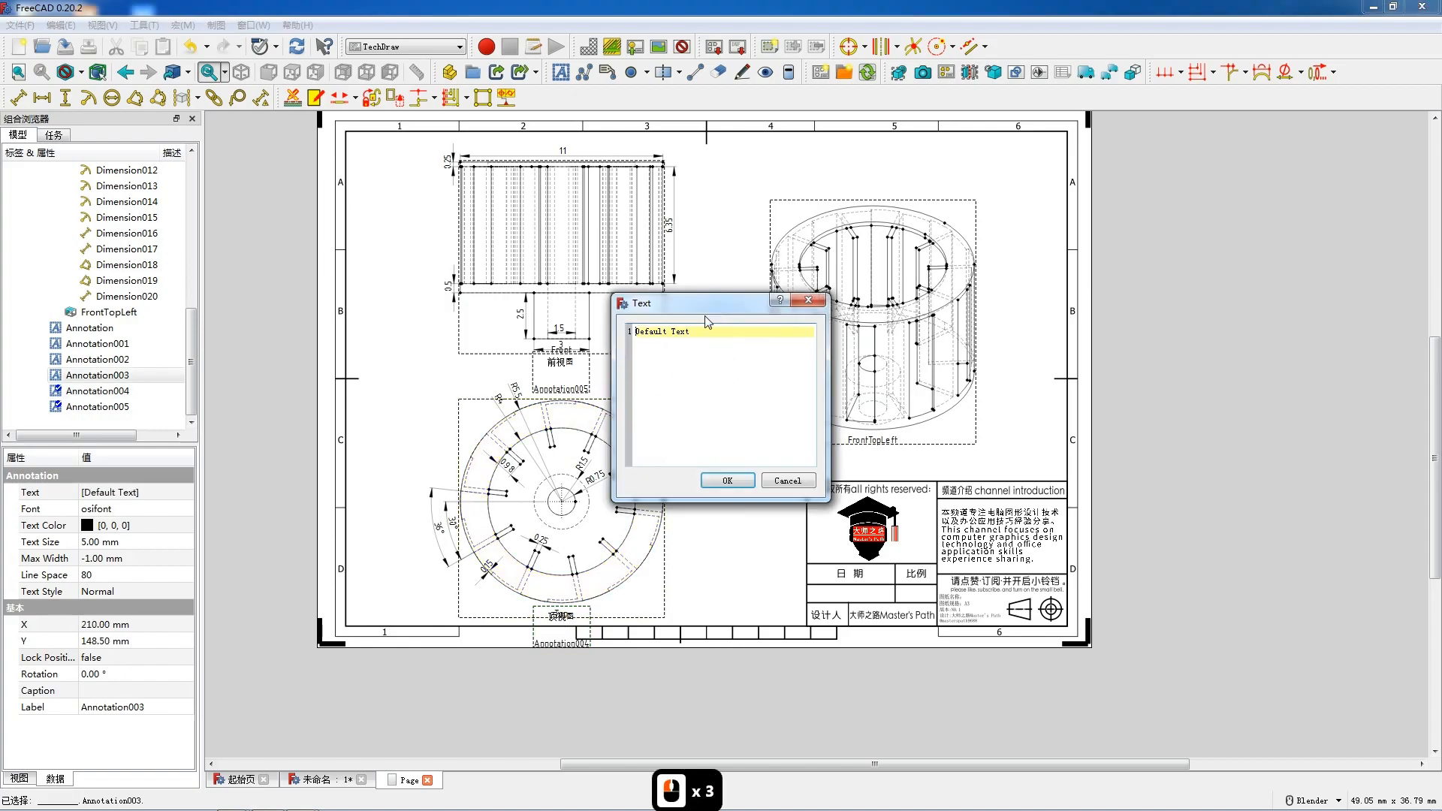
pyautogui.tripleClick(693, 334)
pyautogui.write('tst')
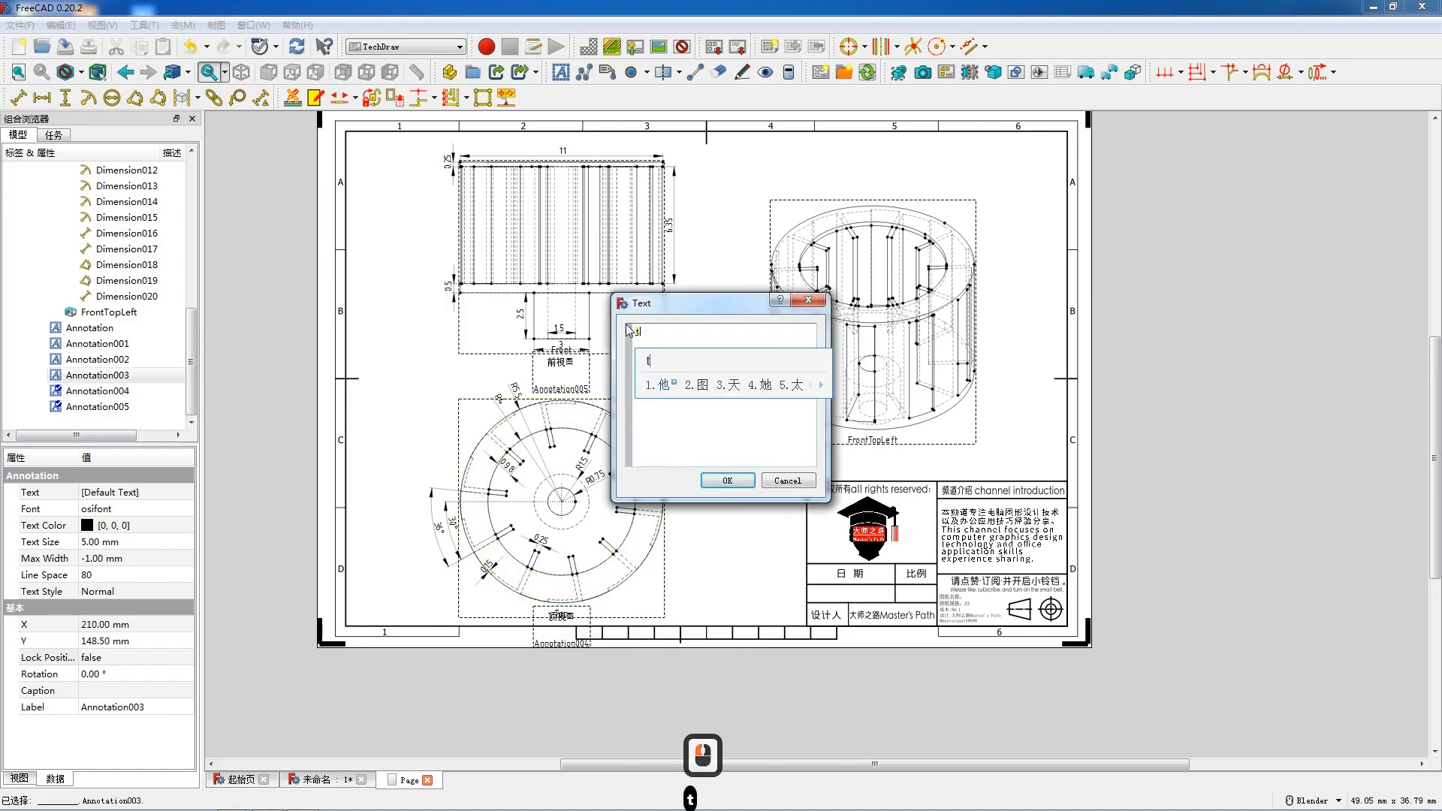
pyautogui.press('space')
pyautogui.click(727, 482)
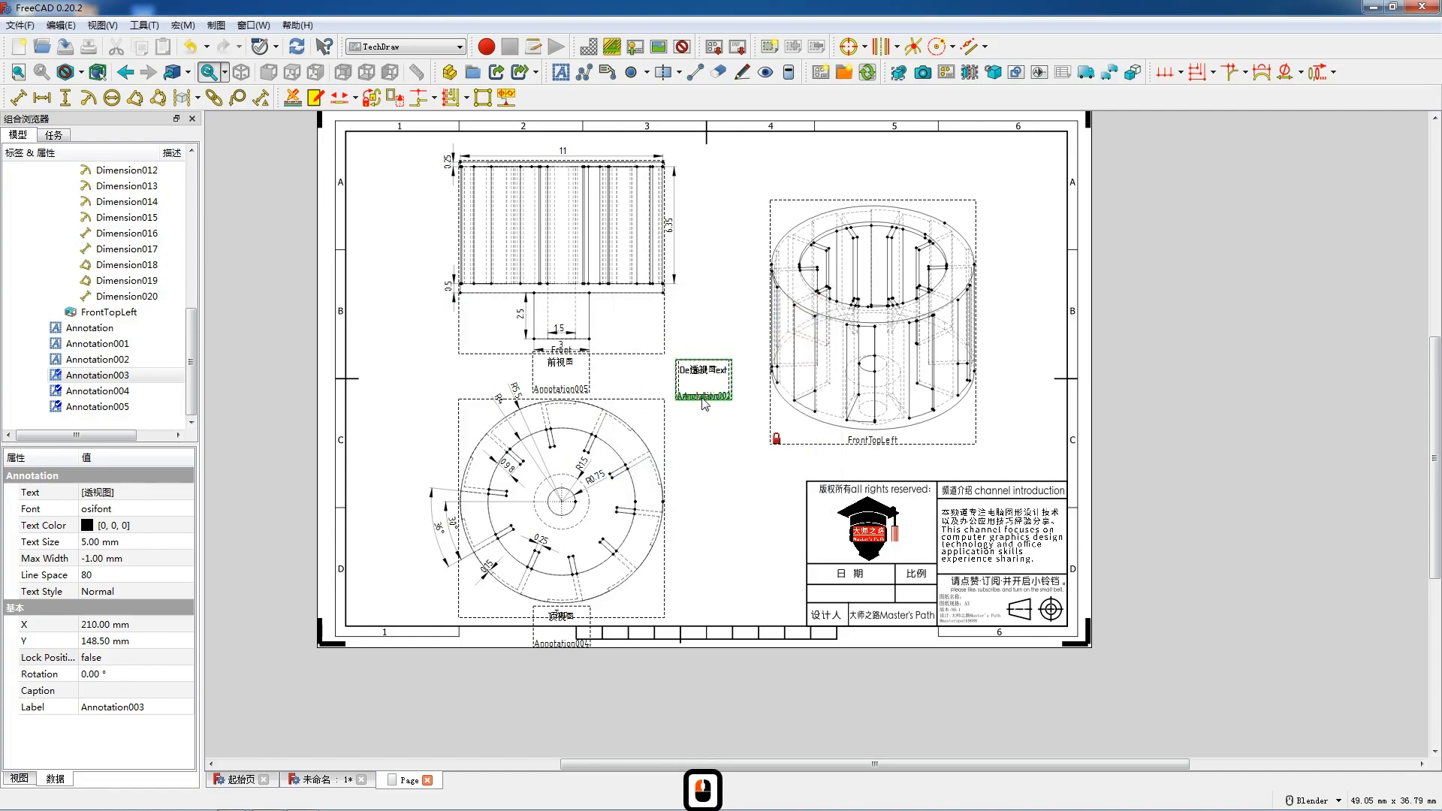
pyautogui.moveTo(708, 373); pyautogui.dragTo(861, 446)
# - Set a default annotation's text to "2023.07.03" and place it in the title block's date cell, under 日期
pyautogui.click(703, 370)
pyautogui.doubleClick(704, 371)
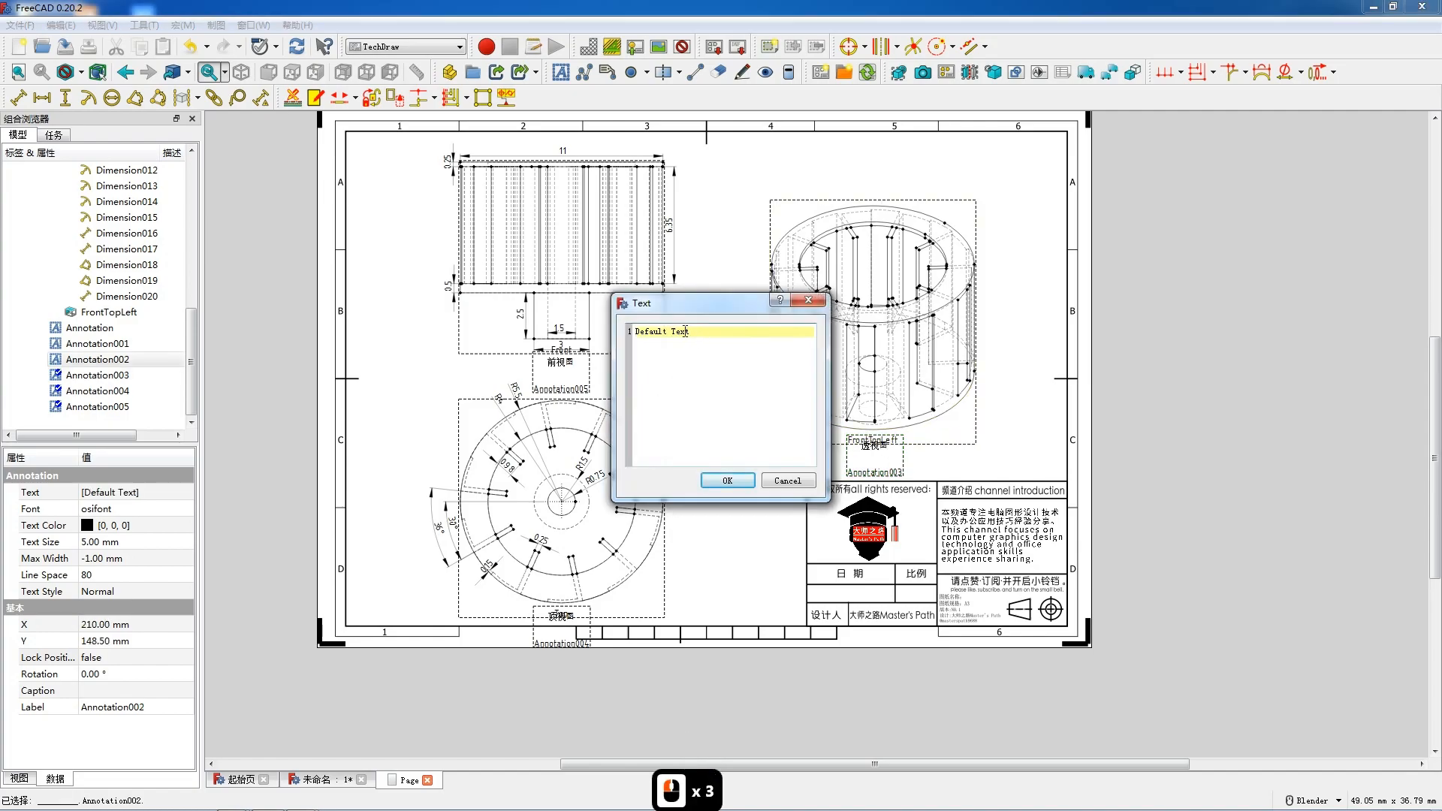
pyautogui.moveTo(685, 331); pyautogui.dragTo(632, 331)
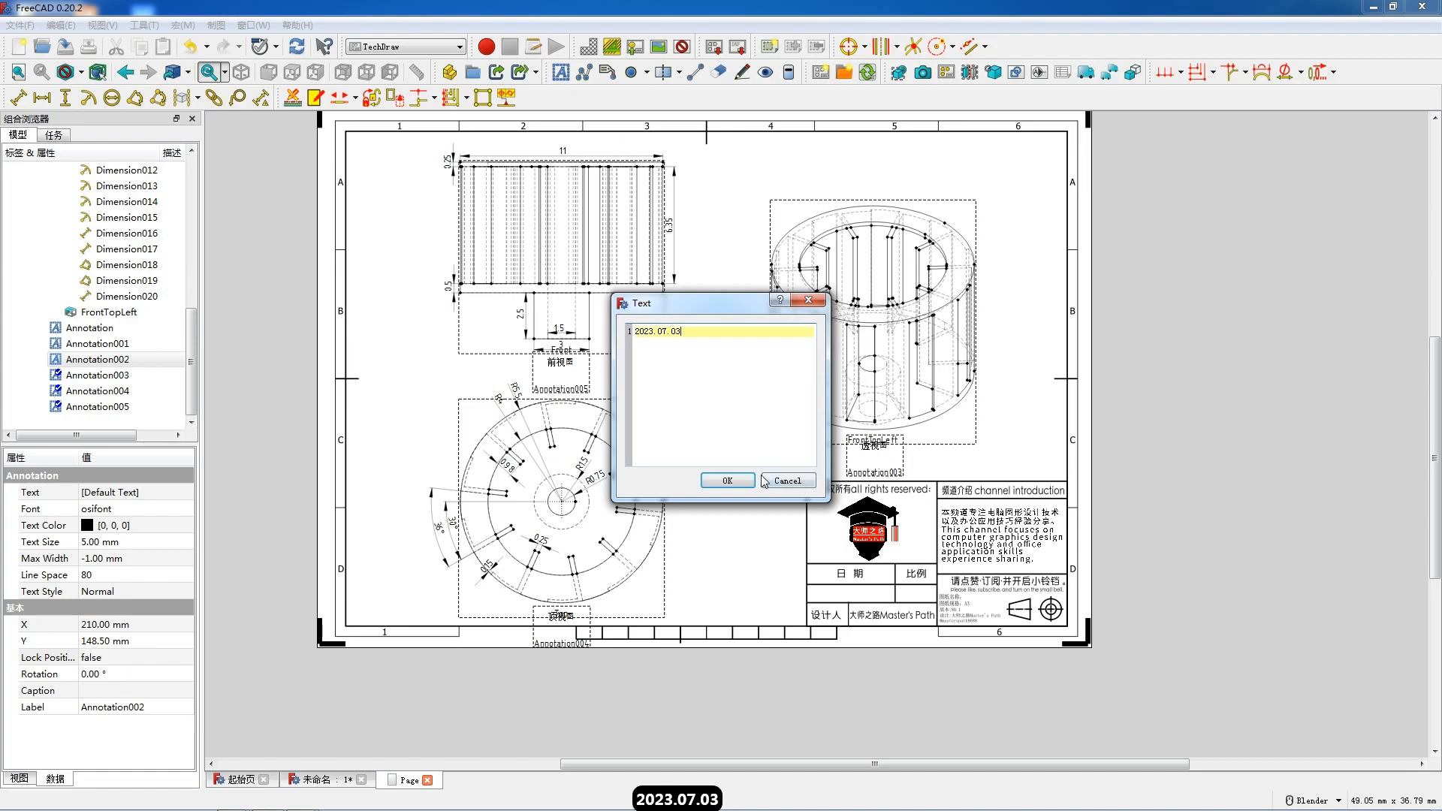
pyautogui.click(728, 481)
pyautogui.moveTo(704, 372); pyautogui.dragTo(844, 591)
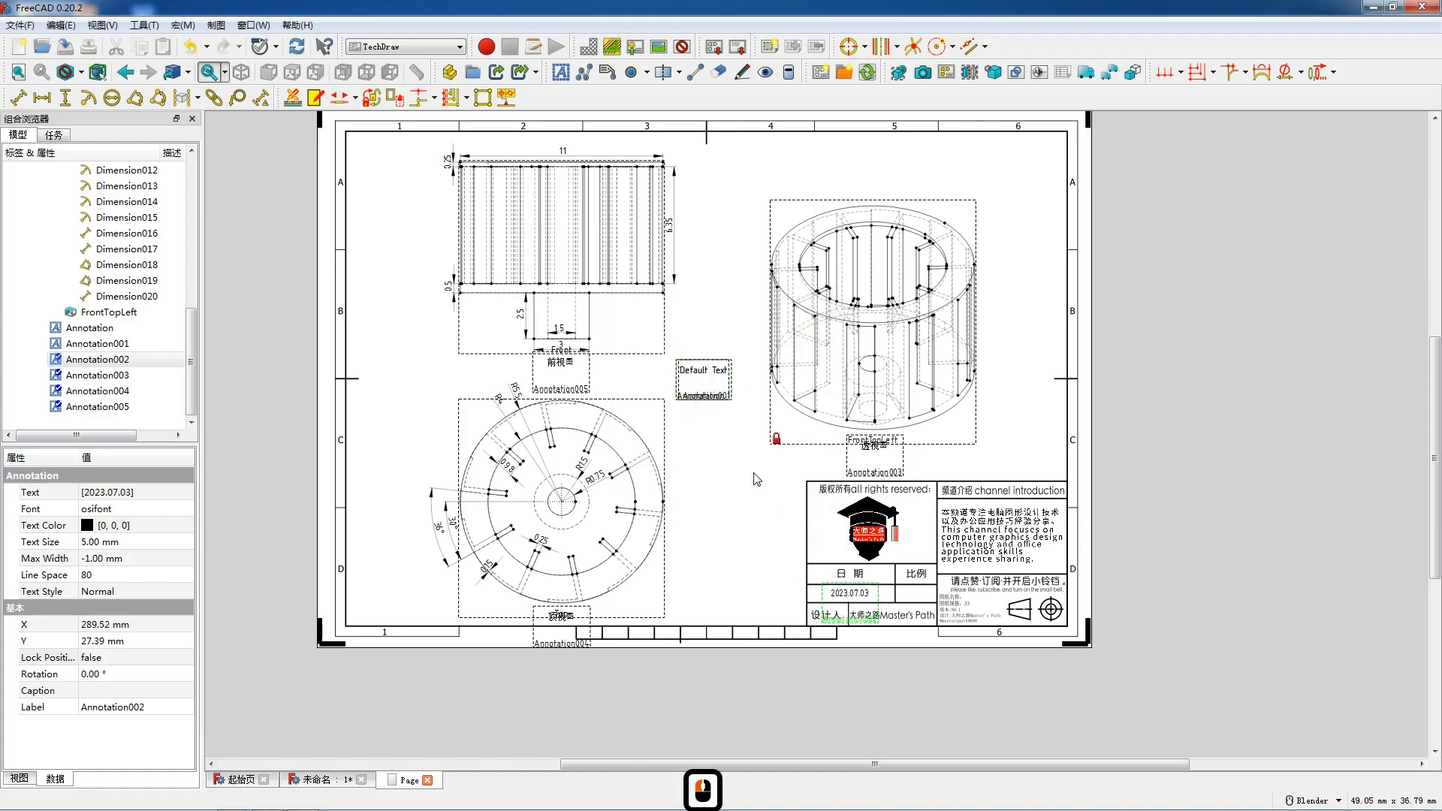
# - Set a default annotation's text to "10: 1" and place it in the title block's scale cell, under 比例
pyautogui.doubleClick(703, 376)
pyautogui.moveTo(700, 331); pyautogui.dragTo(614, 323)
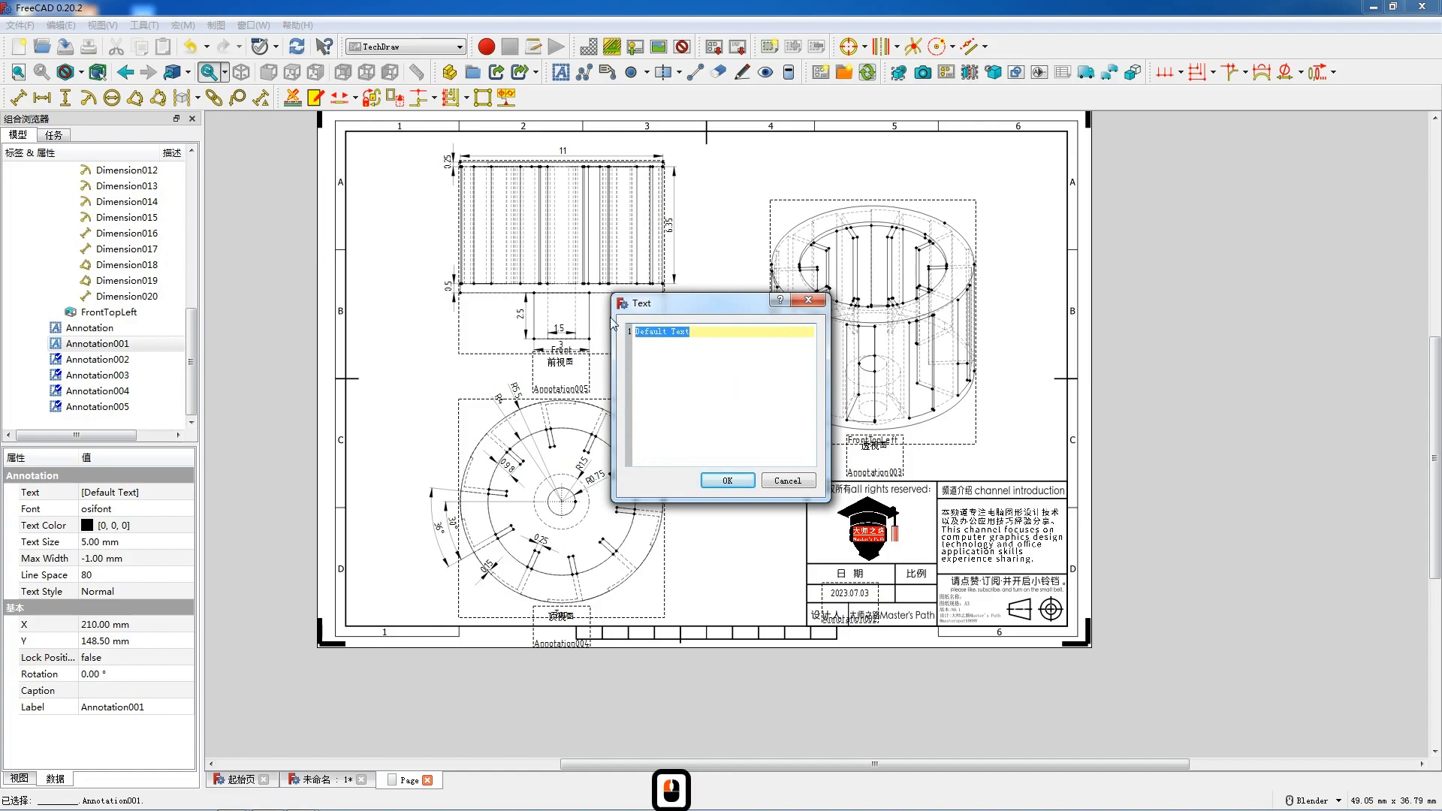
pyautogui.write('10: 1')
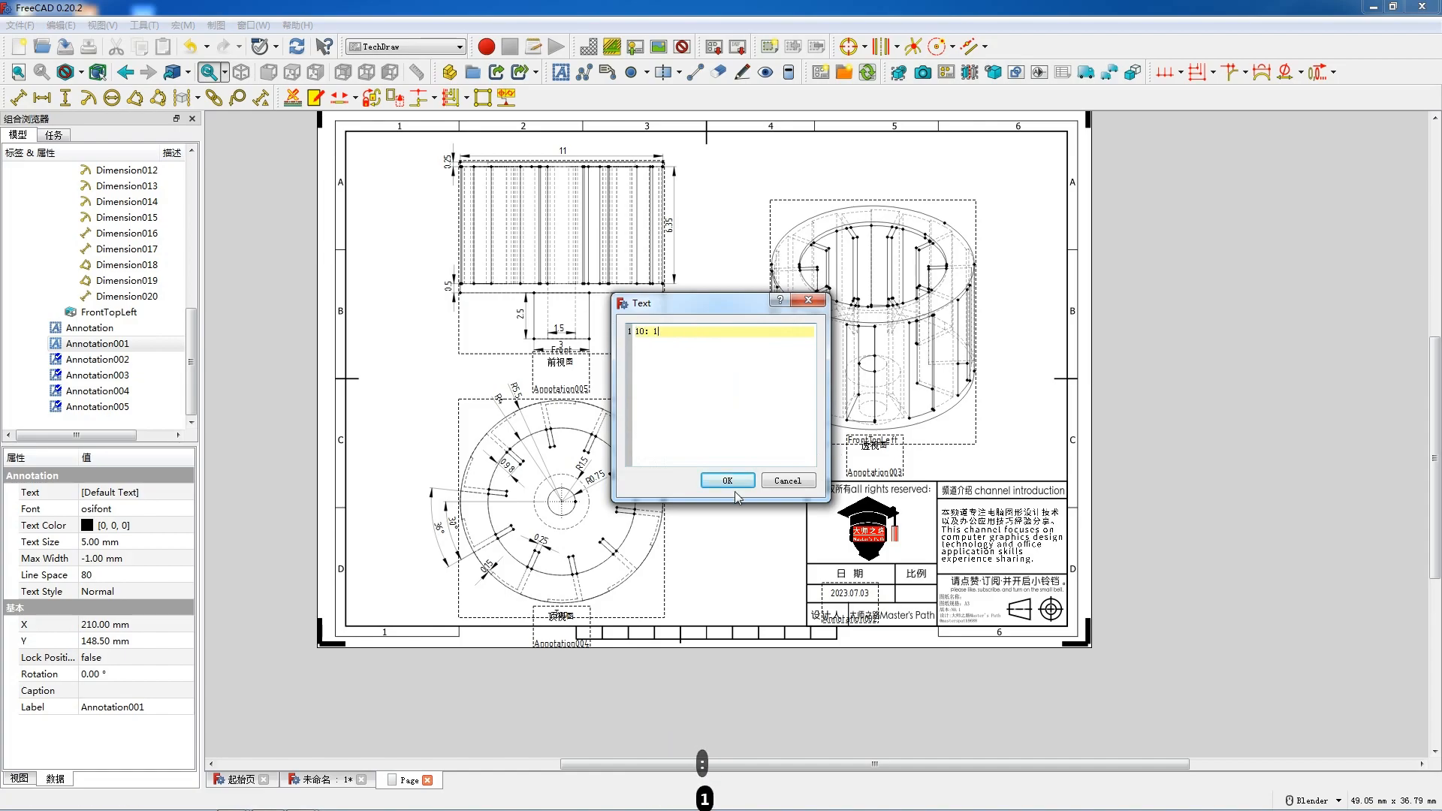
pyautogui.click(717, 483)
pyautogui.moveTo(749, 433); pyautogui.dragTo(896, 601)
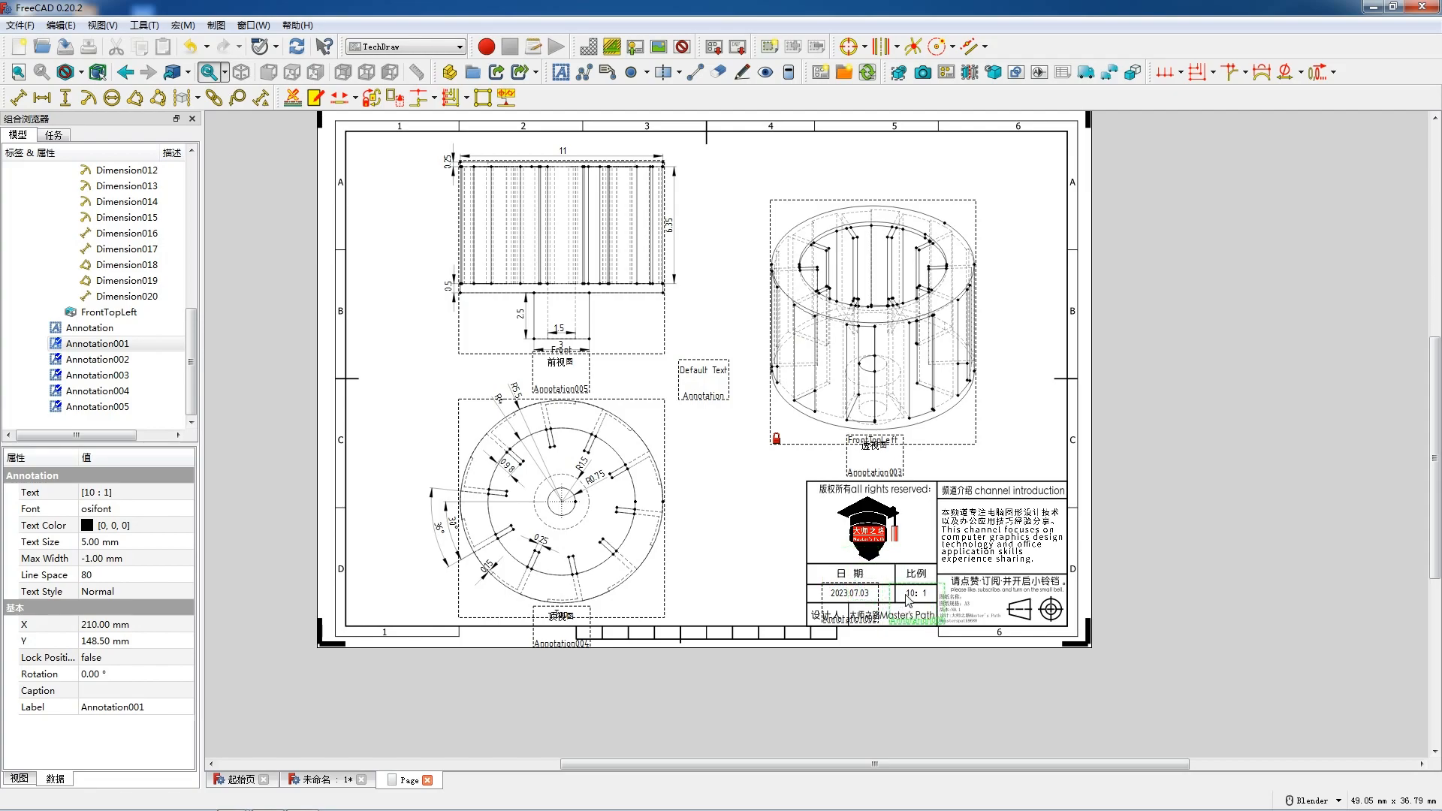
# - Set the last annotation's text to "机械产品零件0128" with a 3 mm text size, placed on the title block's drawing name line
pyautogui.doubleClick(700, 383)
pyautogui.moveTo(699, 330); pyautogui.dragTo(623, 331)
pyautogui.write('机械产品零件0128')
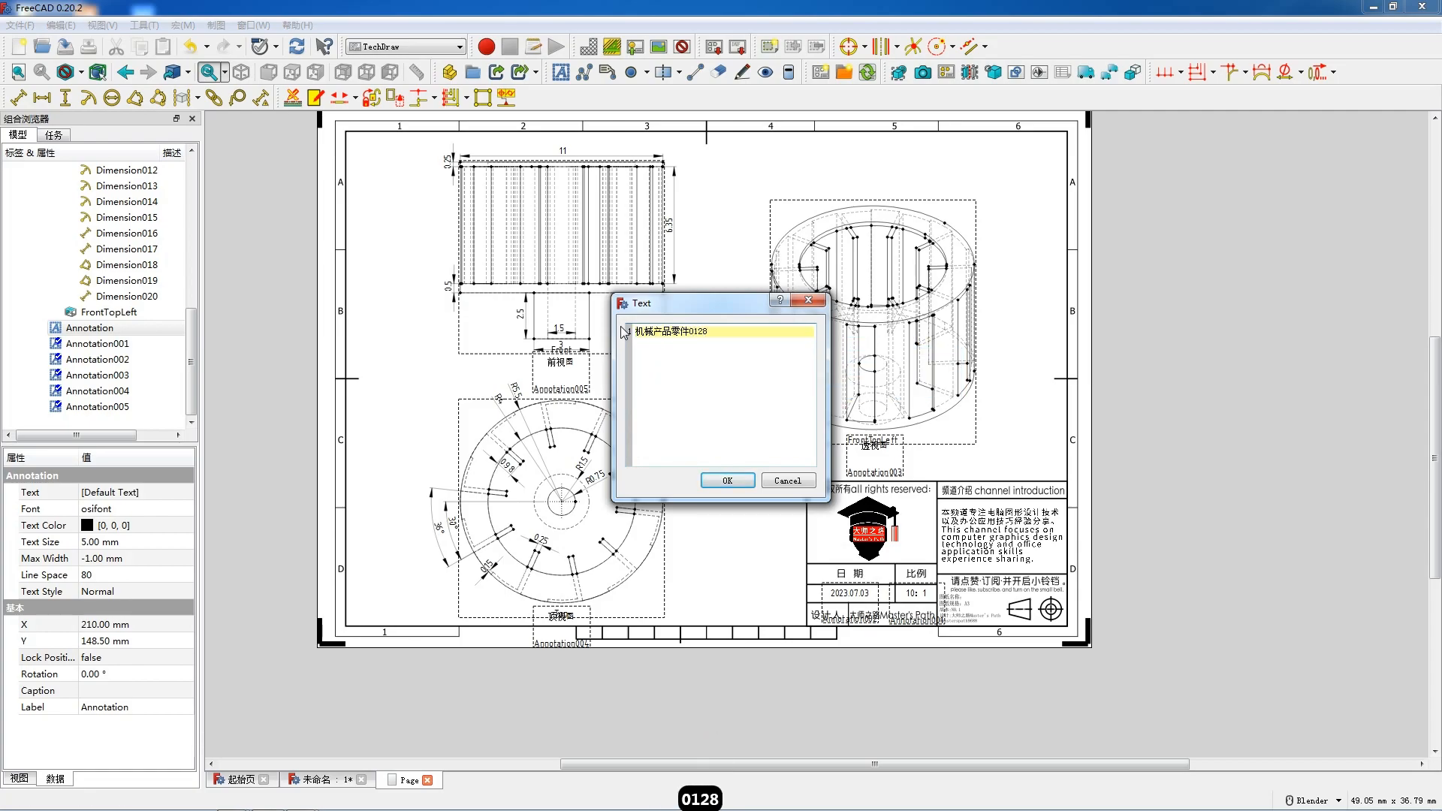
pyautogui.click(727, 480)
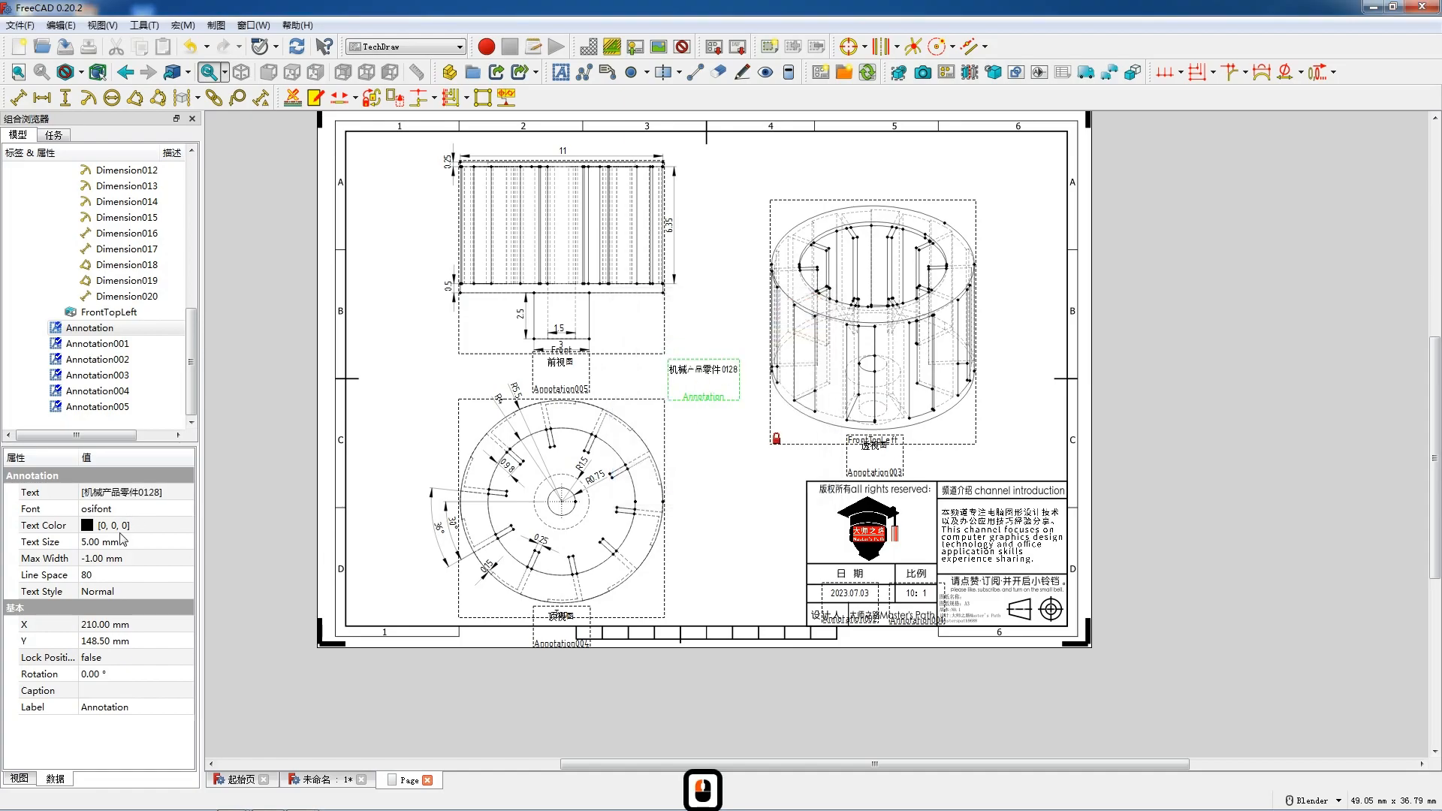
pyautogui.doubleClick(122, 537)
pyautogui.write('3')
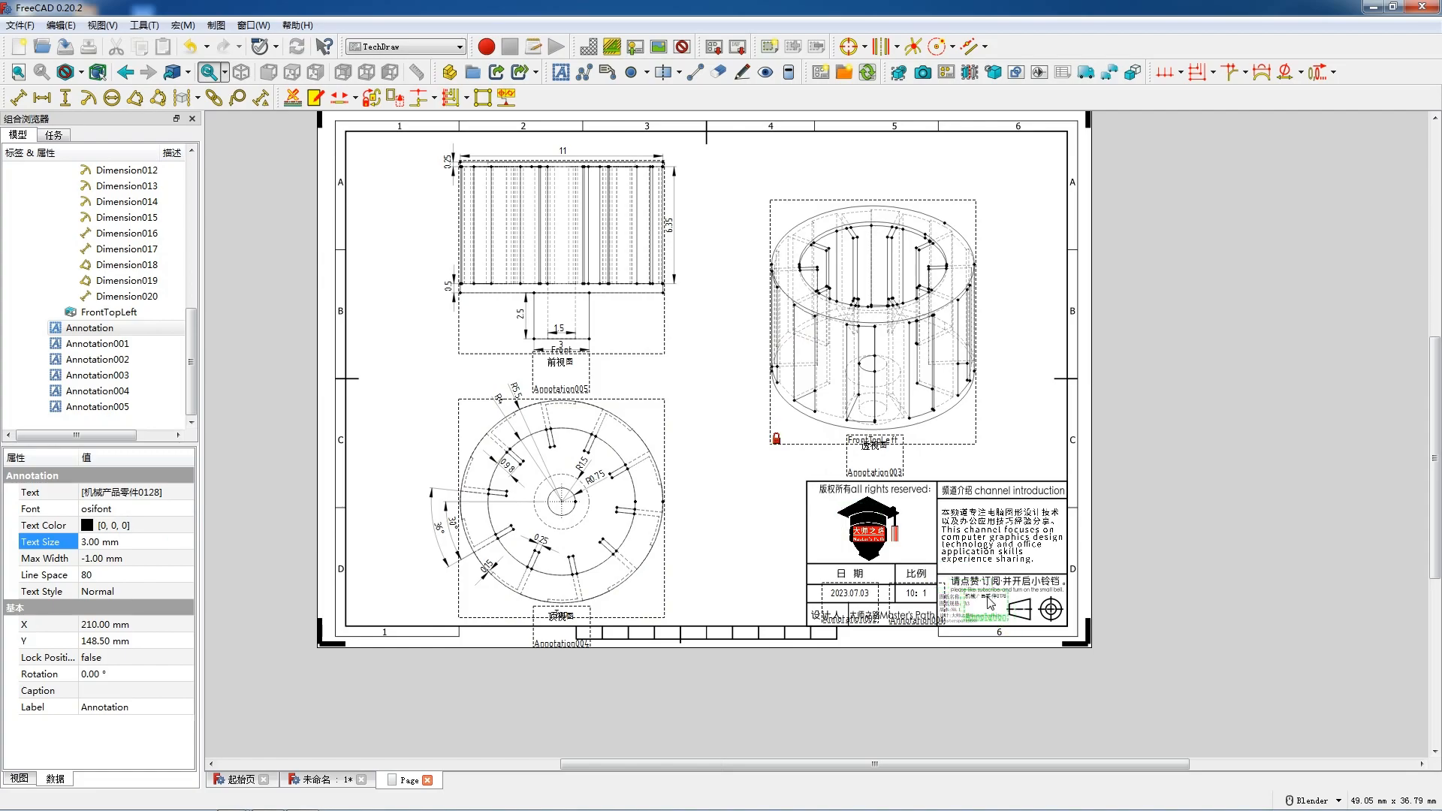
# - Turn off the view frames and vertex markers on the drawing page
pyautogui.click(735, 405)
pyautogui.rightClick(727, 405)
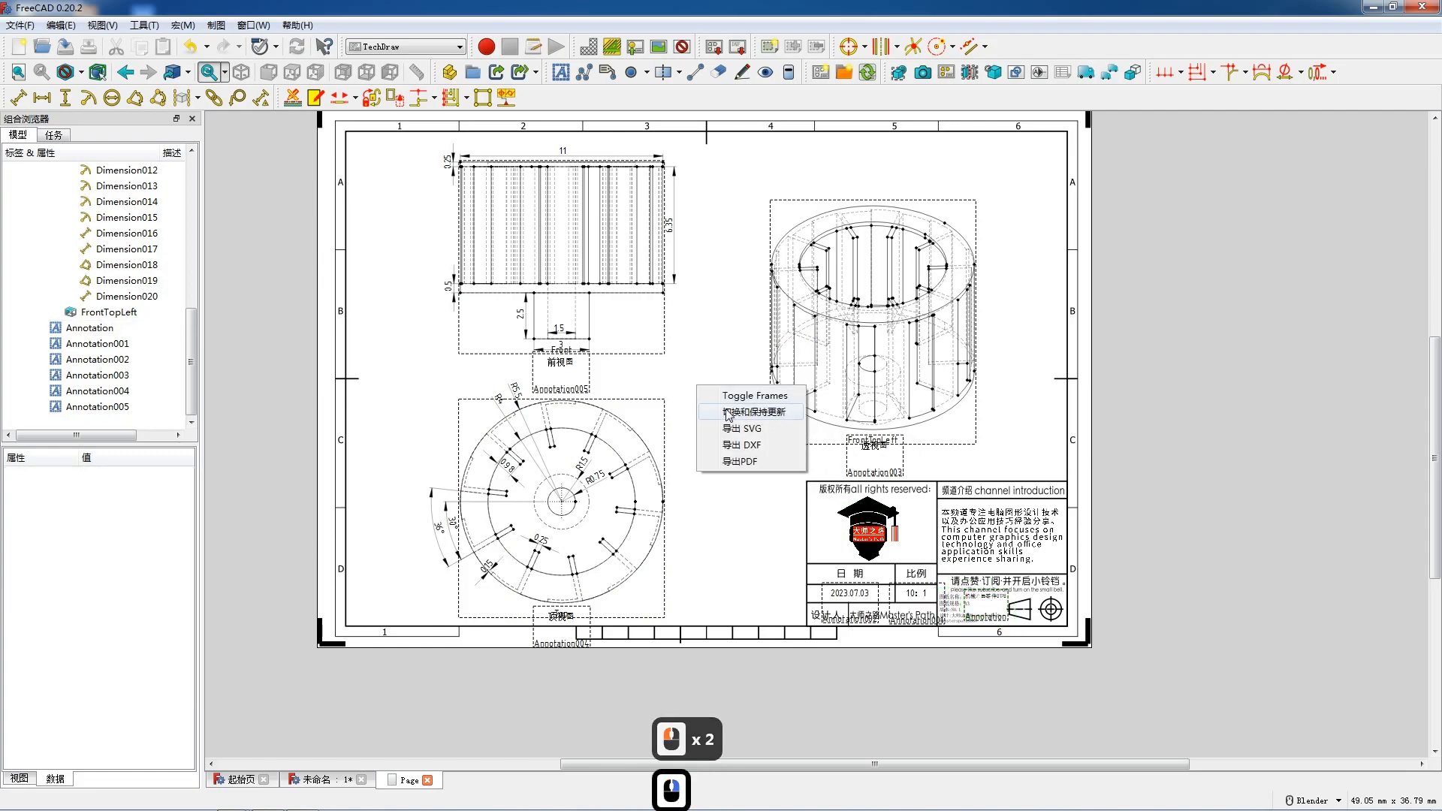
pyautogui.click(754, 396)
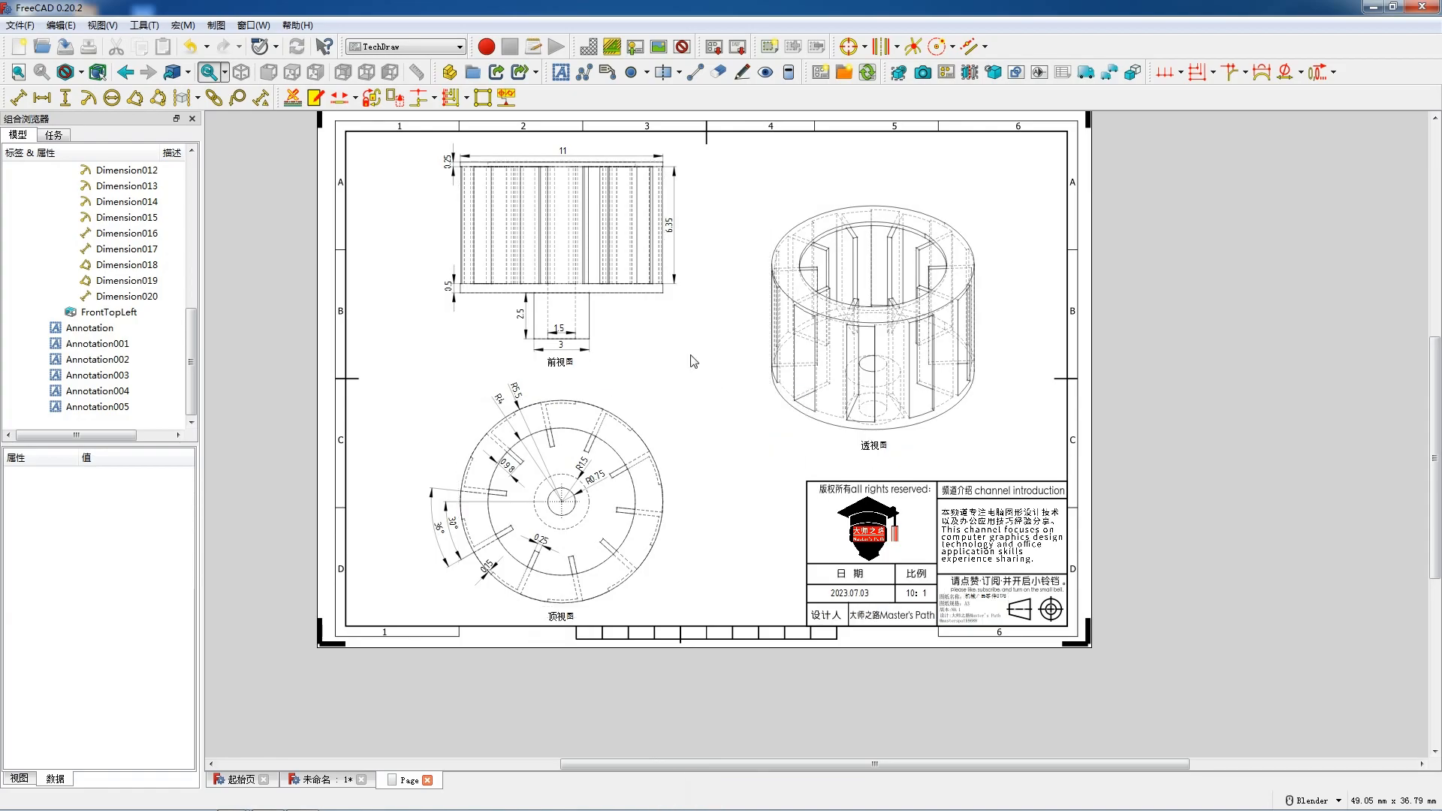
pyautogui.scroll(3, 601, 176)
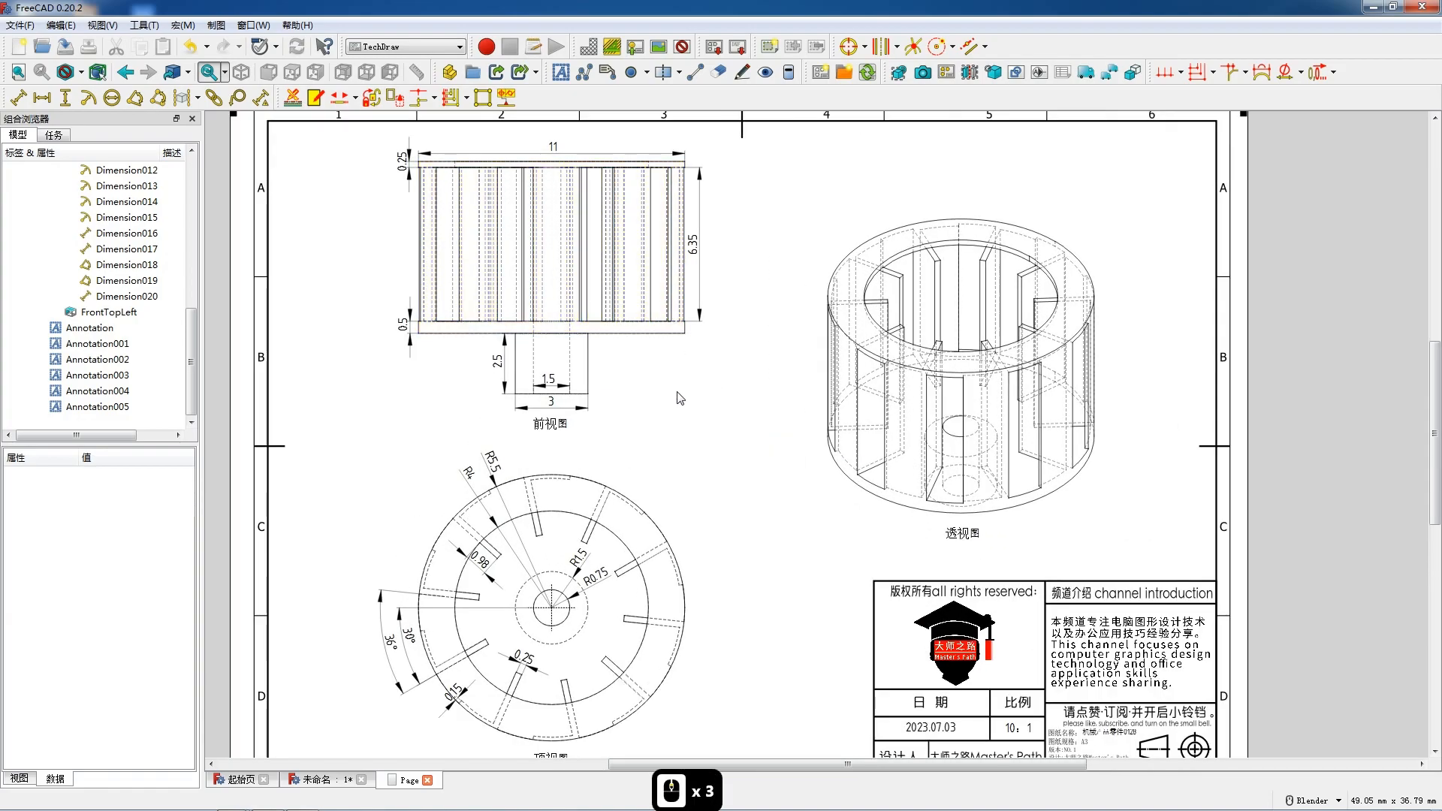